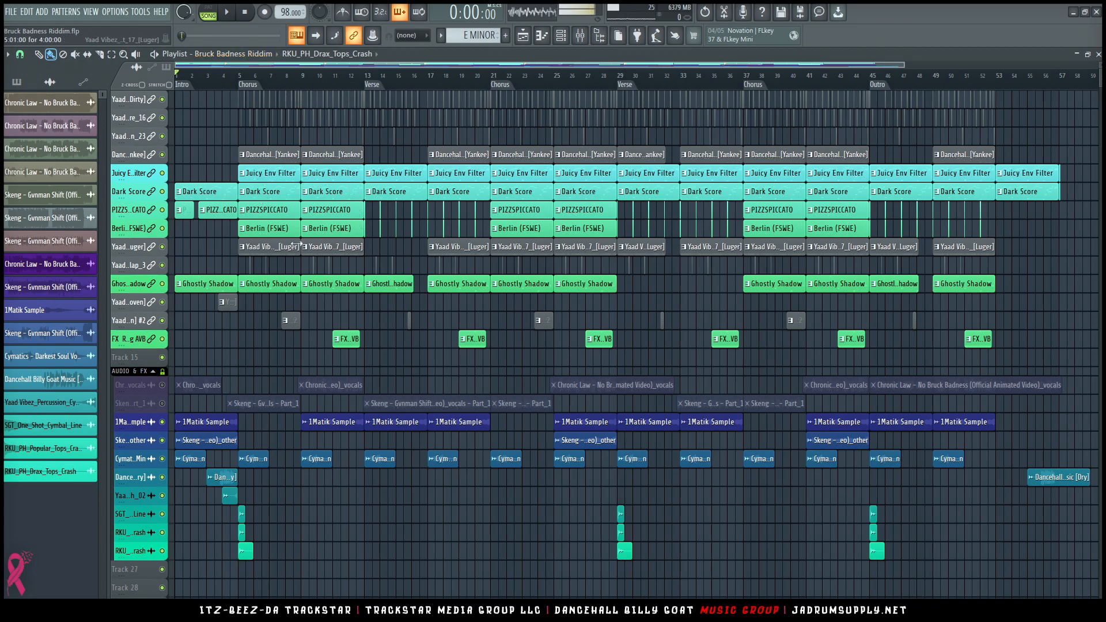
# Solo the 1Matik Sample track in the playlist and start playback from the beginning.
pyautogui.scroll(4, 193, 225)
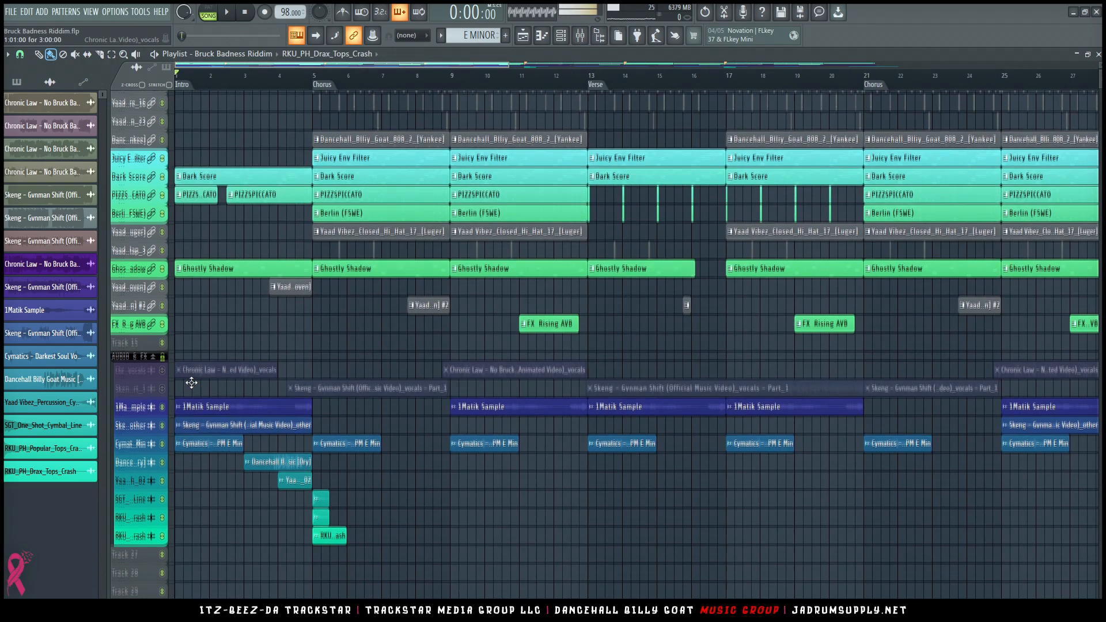
pyautogui.rightClick(163, 404)
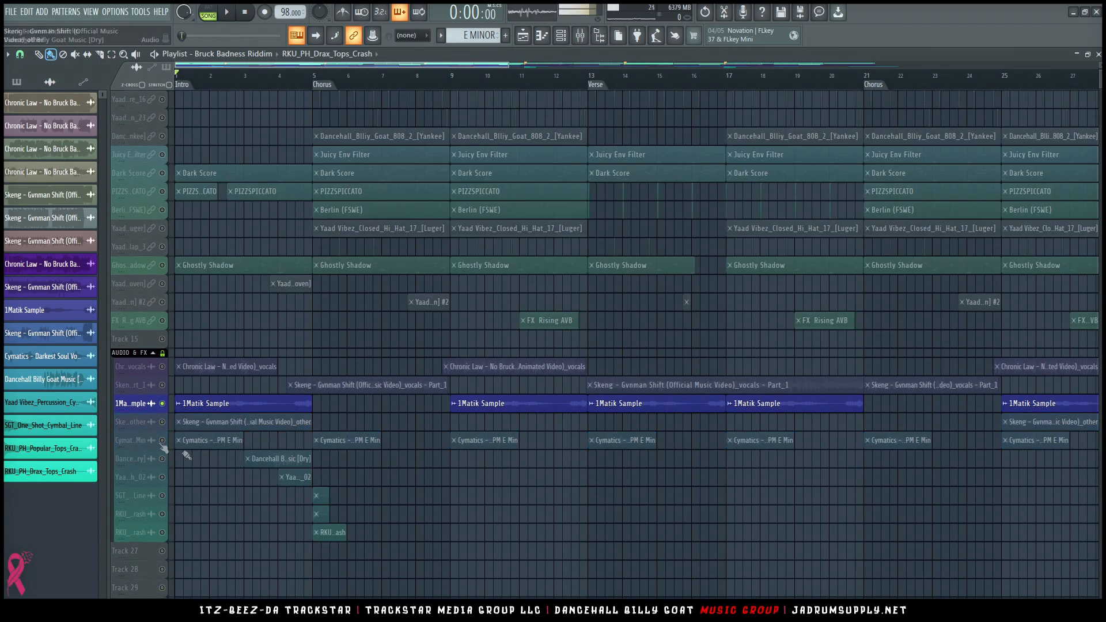
pyautogui.press('space')
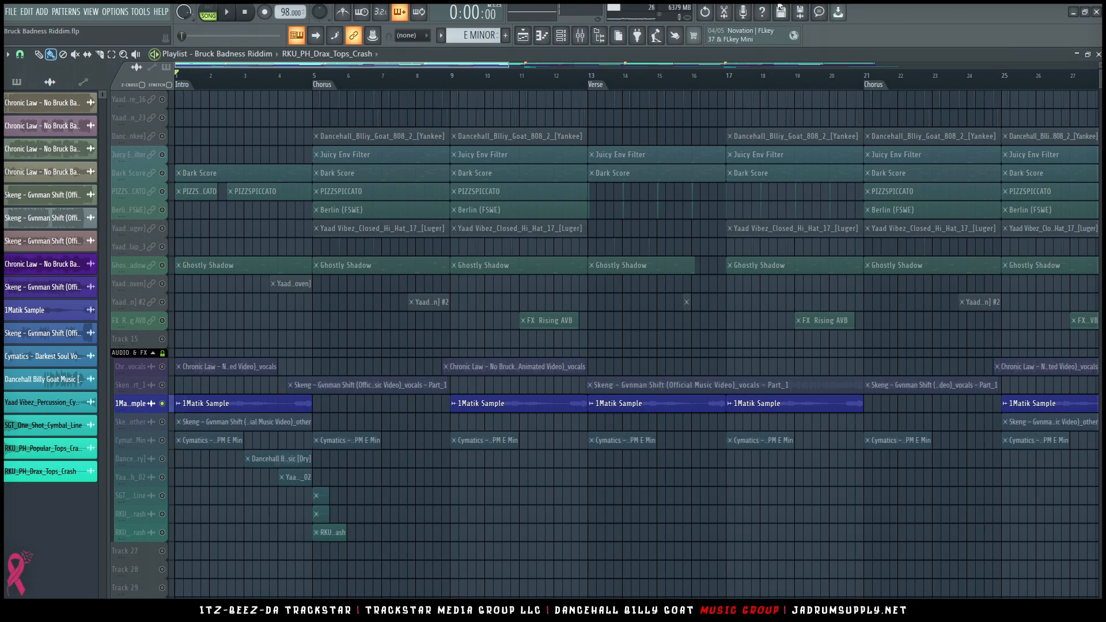
# Bring up the mixer and channel rack and look over the project's channels while auditioning the soloed sample.
pyautogui.press('F9')
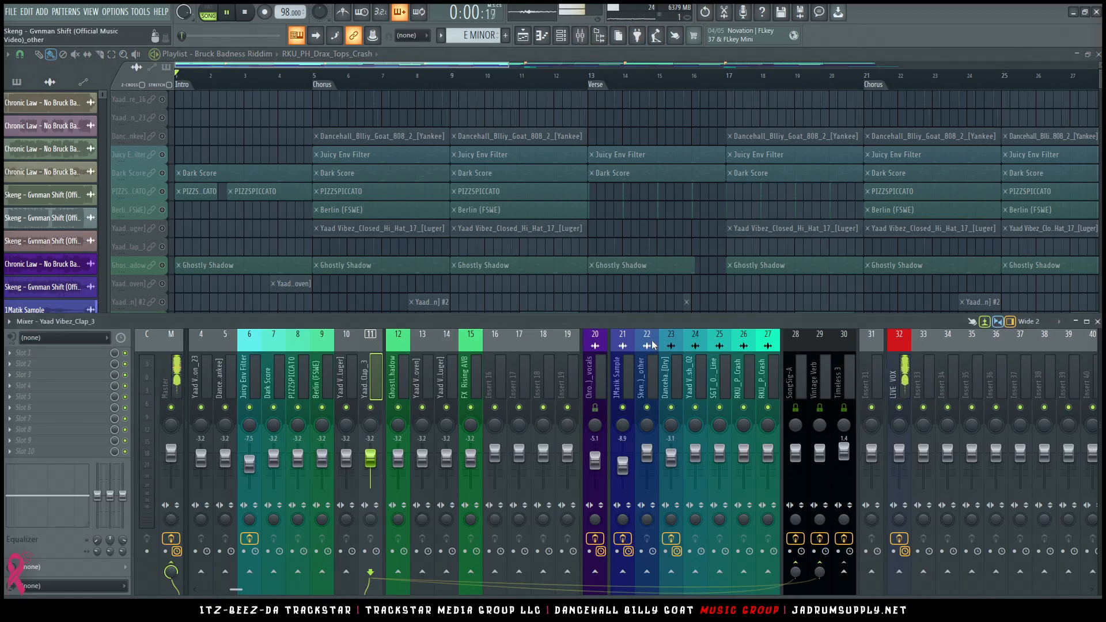
pyautogui.press('F6')
pyautogui.press('space')
pyautogui.scroll(1, 371, 85)
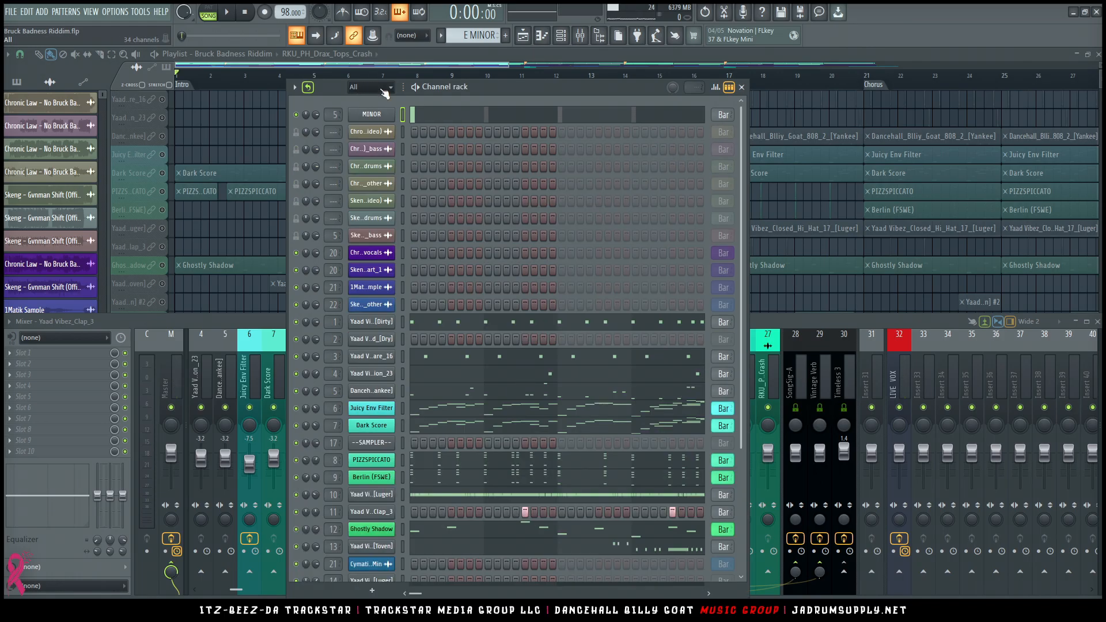
pyautogui.press('space')
pyautogui.scroll(-5, 493, 219)
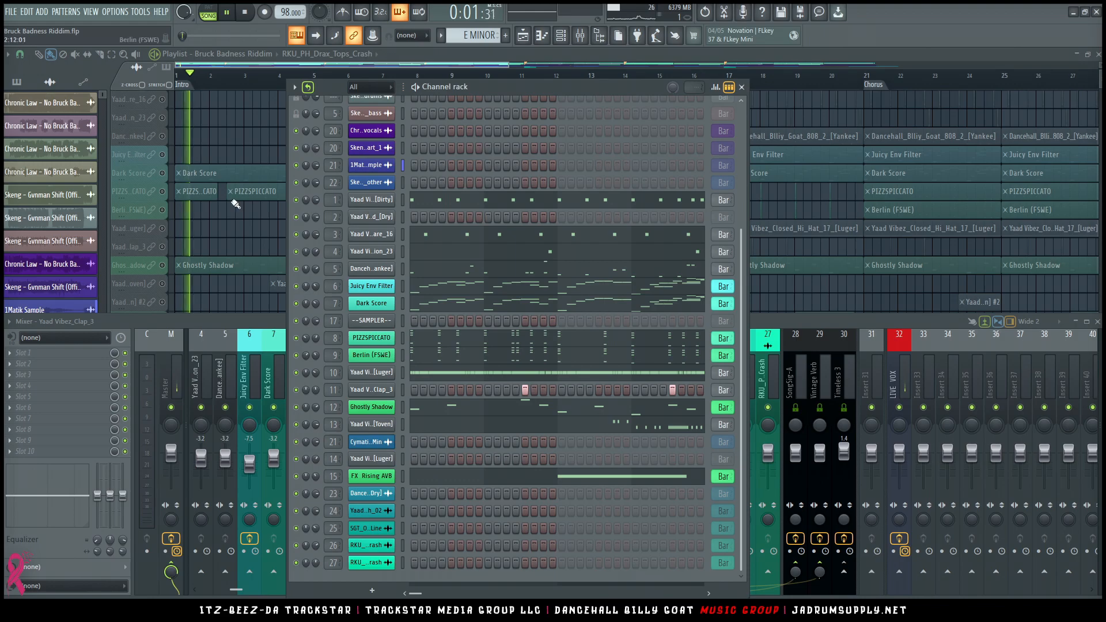
pyautogui.scroll(-5, 228, 219)
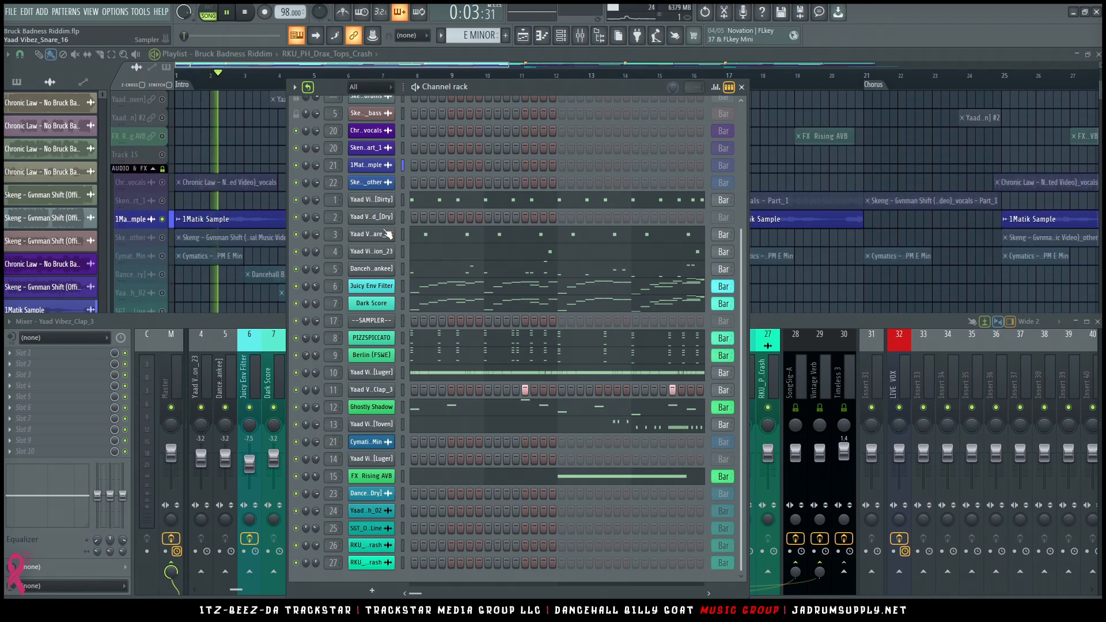
pyautogui.press('space')
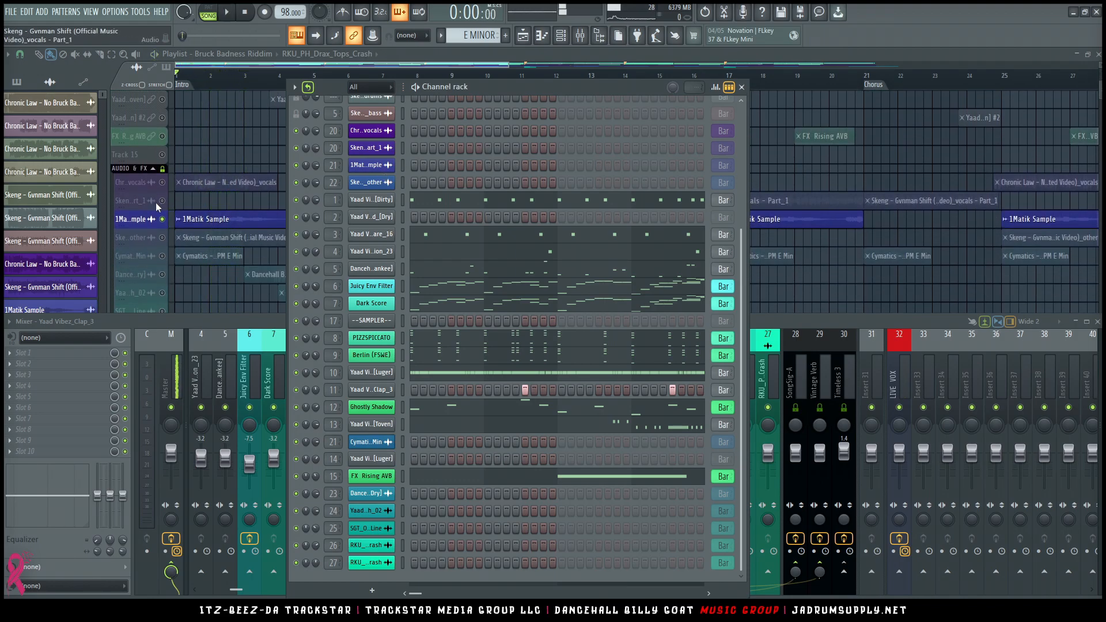
# Enlarge the playlist tracks and listen to the soloed 1Matik Sample through the intro, following its waveform.
pyautogui.scroll(3, 215, 241)
pyautogui.scroll(3, 227, 223)
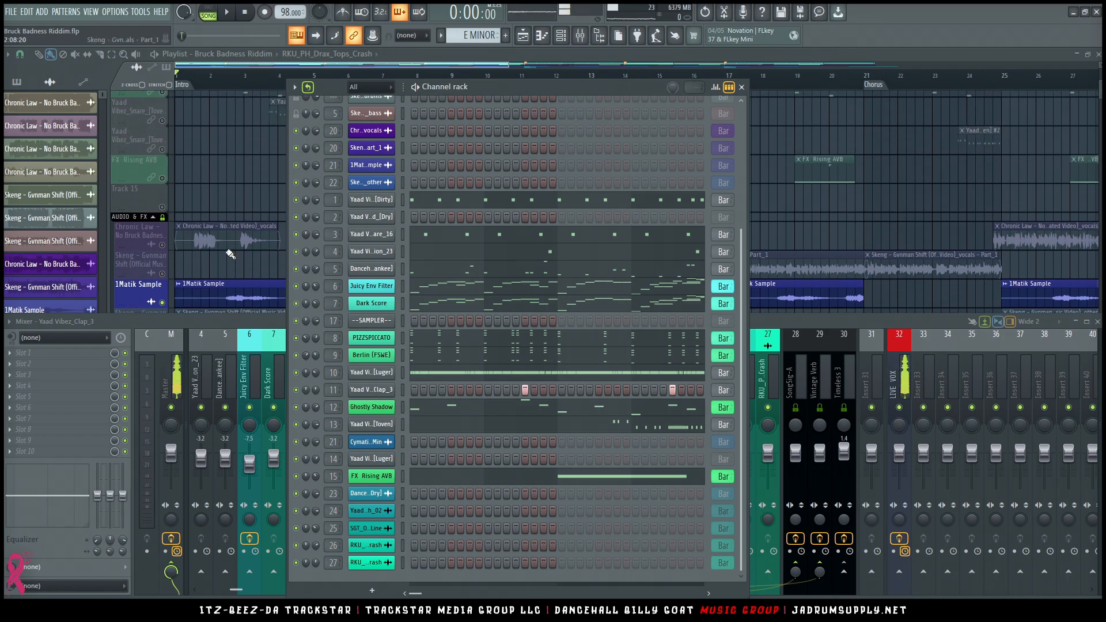
pyautogui.scroll(-2, 230, 254)
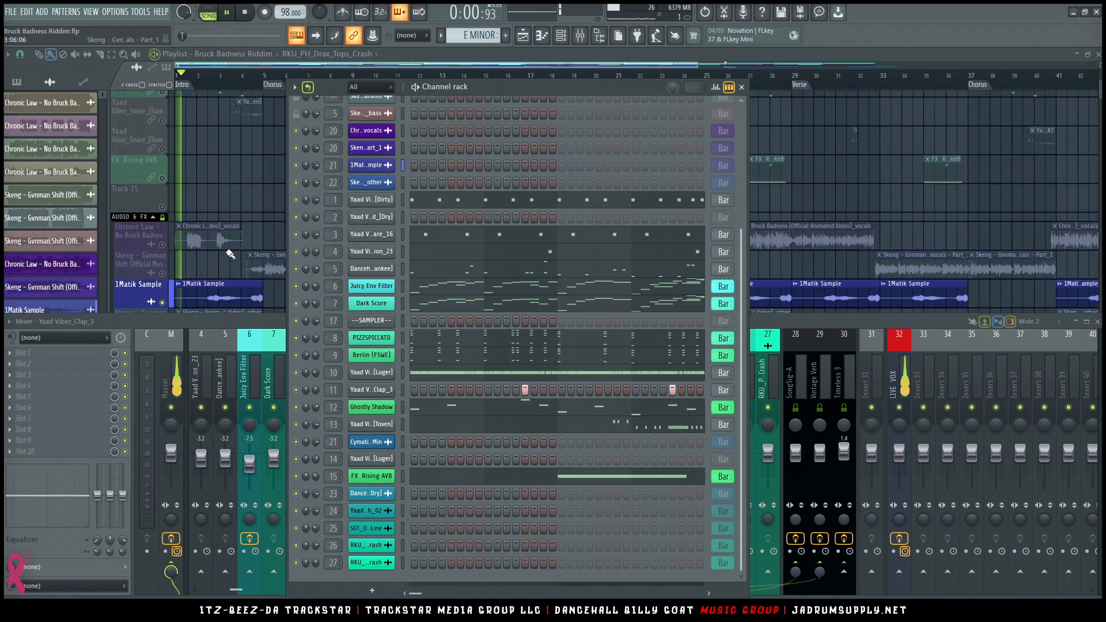
pyautogui.scroll(-1, 231, 254)
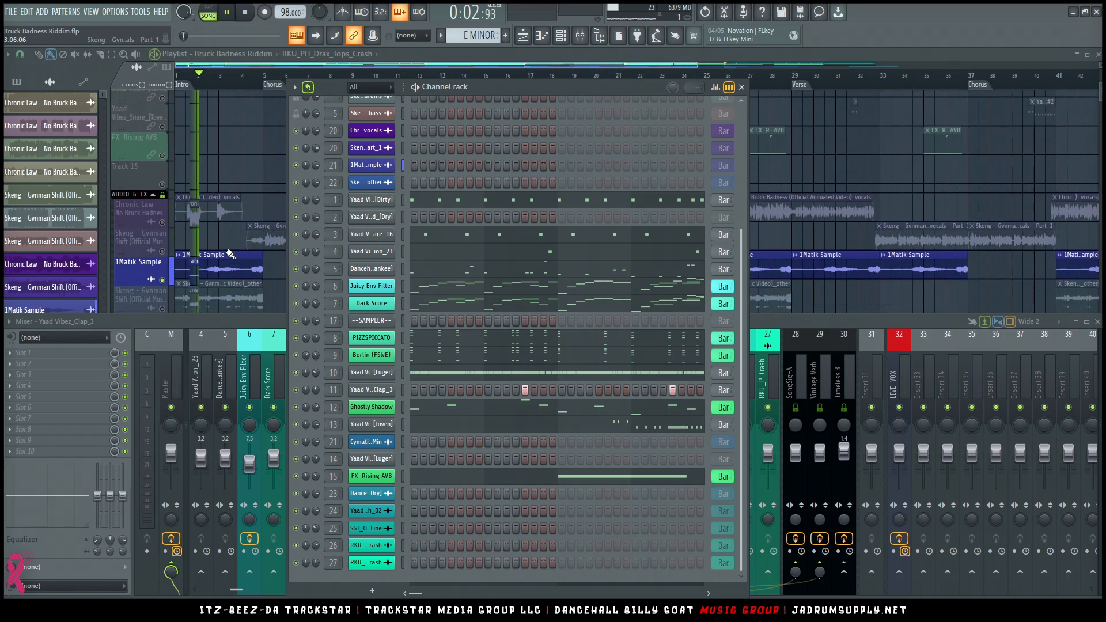
pyautogui.scroll(-2, 230, 254)
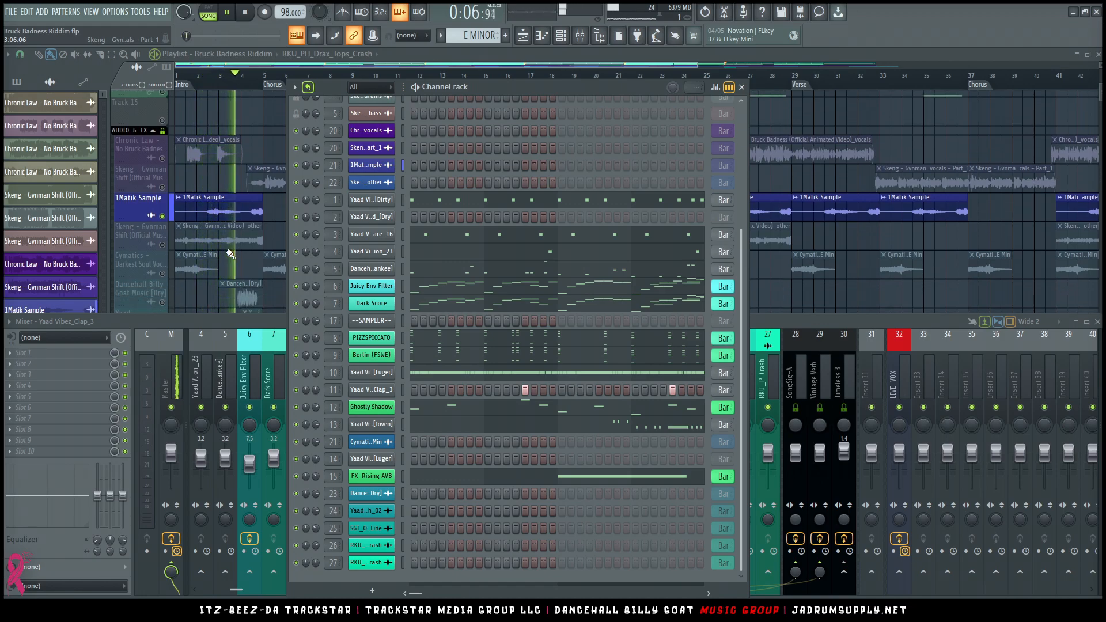
pyautogui.press('space')
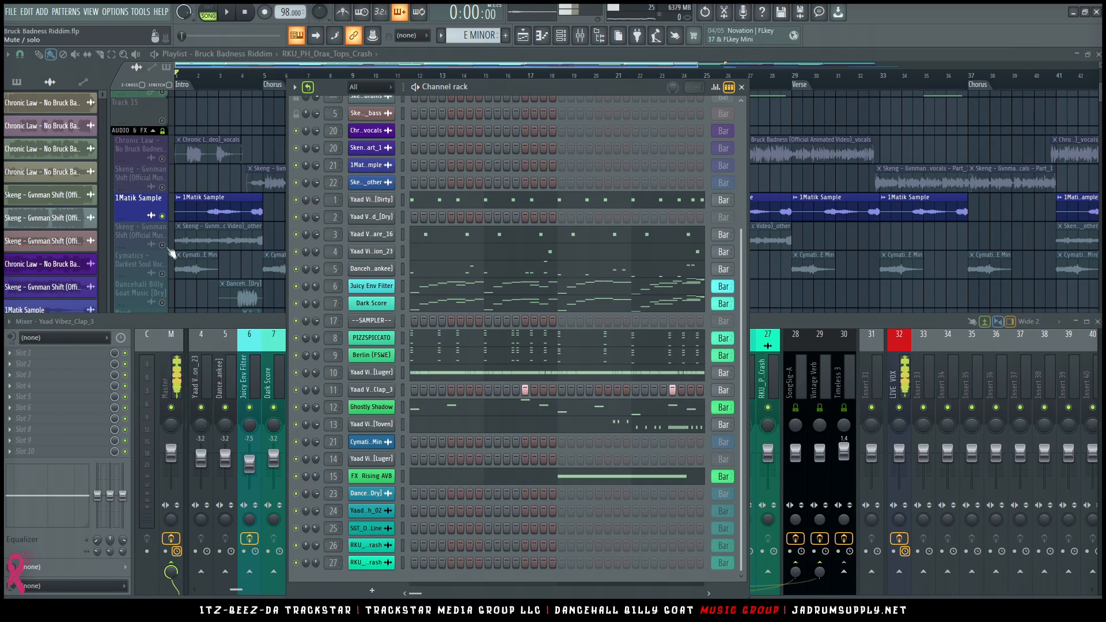
# Unmute the Skeng - Gvnman Shift "other" track beneath 1Matik Sample and check its intro clip's channel settings.
pyautogui.click(166, 251)
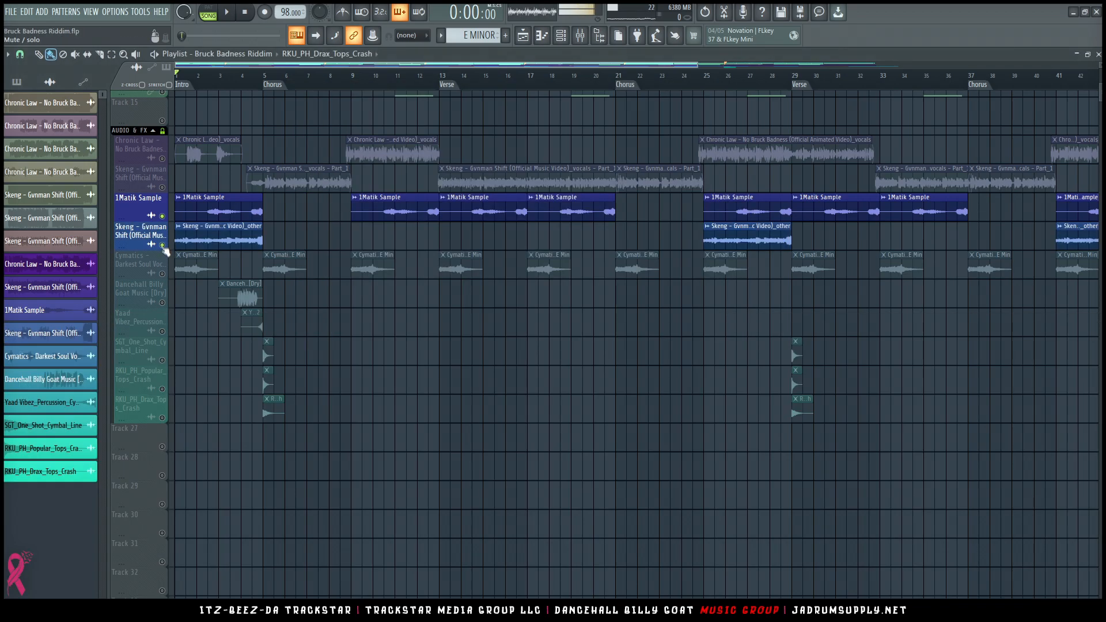
pyautogui.doubleClick(221, 241)
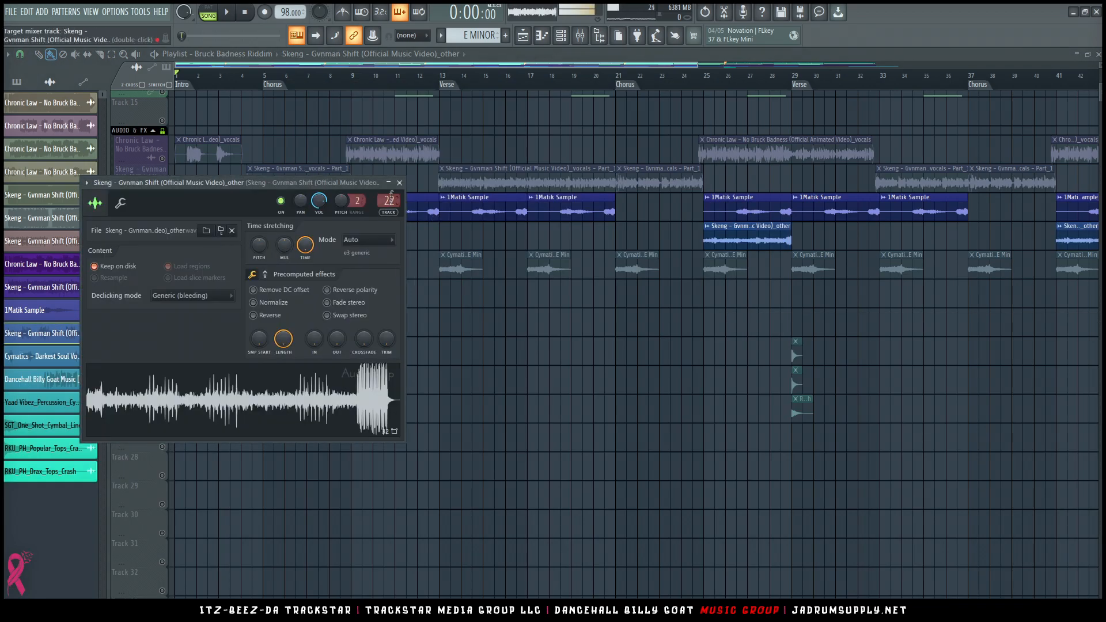
pyautogui.click(399, 182)
# Play the intro from the start with only the 1Matik Sample and Skeng "other" tracks audible.
pyautogui.scroll(5, 271, 157)
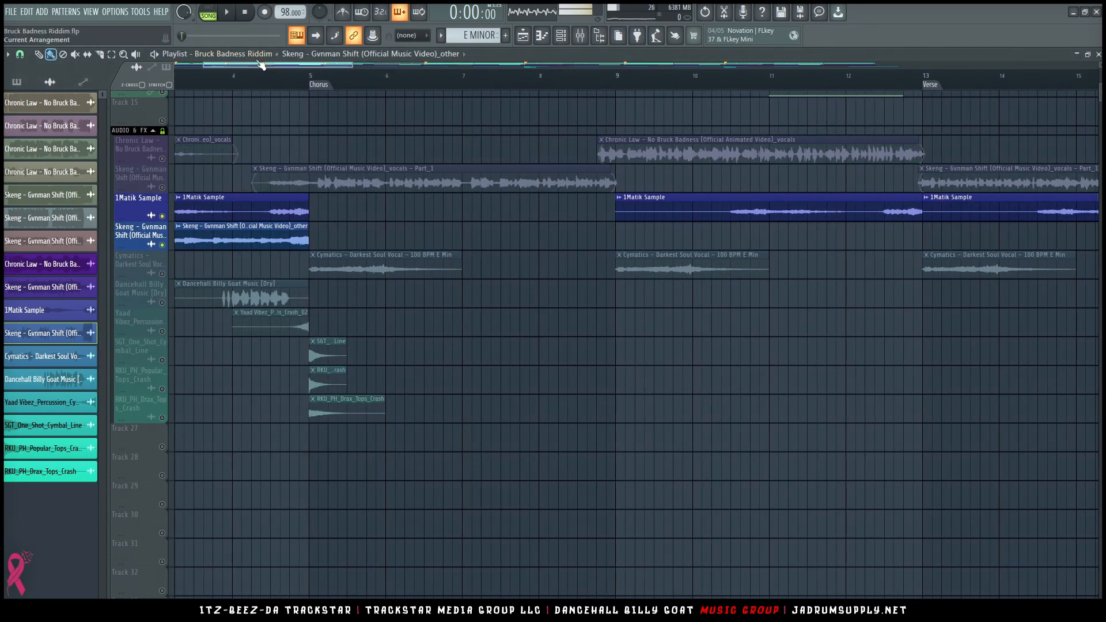
pyautogui.click(177, 63)
pyautogui.press('space')
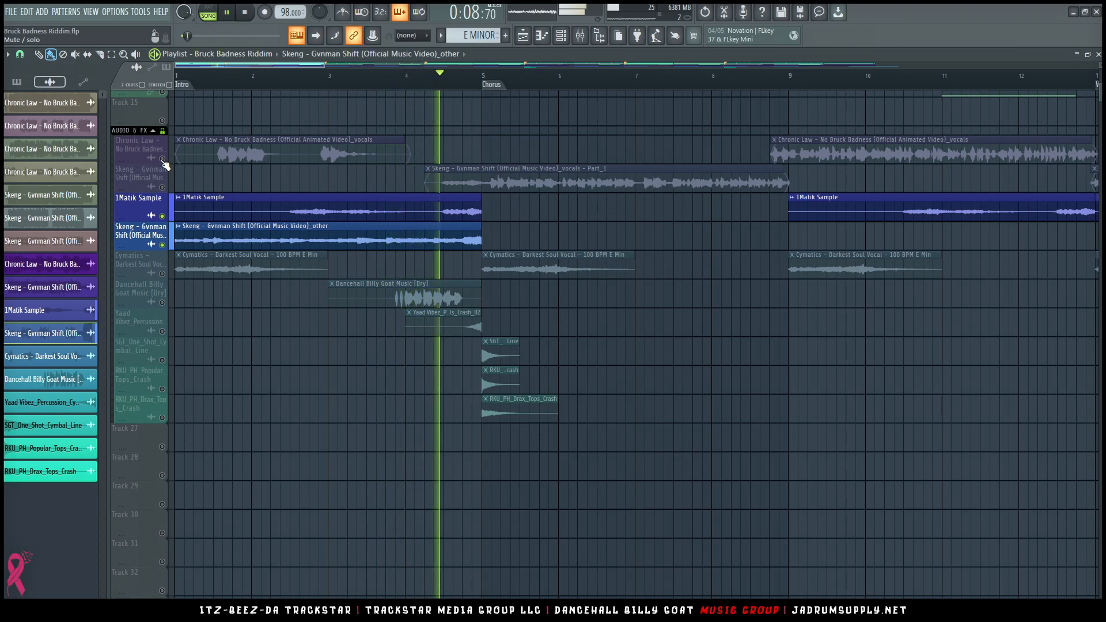
pyautogui.press('space')
# Restore all playlist tracks, restart playback, and mute the Chronic Law and Skeng vocal tracks.
pyautogui.click(162, 244)
pyautogui.press('space')
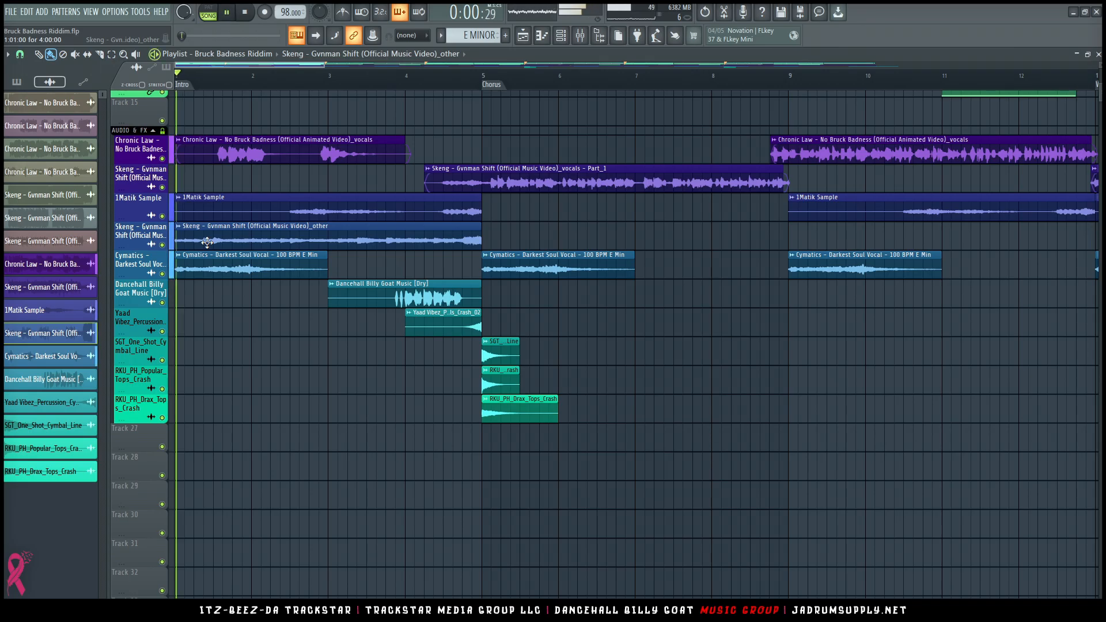
pyautogui.keyDown('ctrl'); pyautogui.scroll(-2, 377, 202); pyautogui.keyUp('ctrl')
pyautogui.scroll(3, 144, 179)
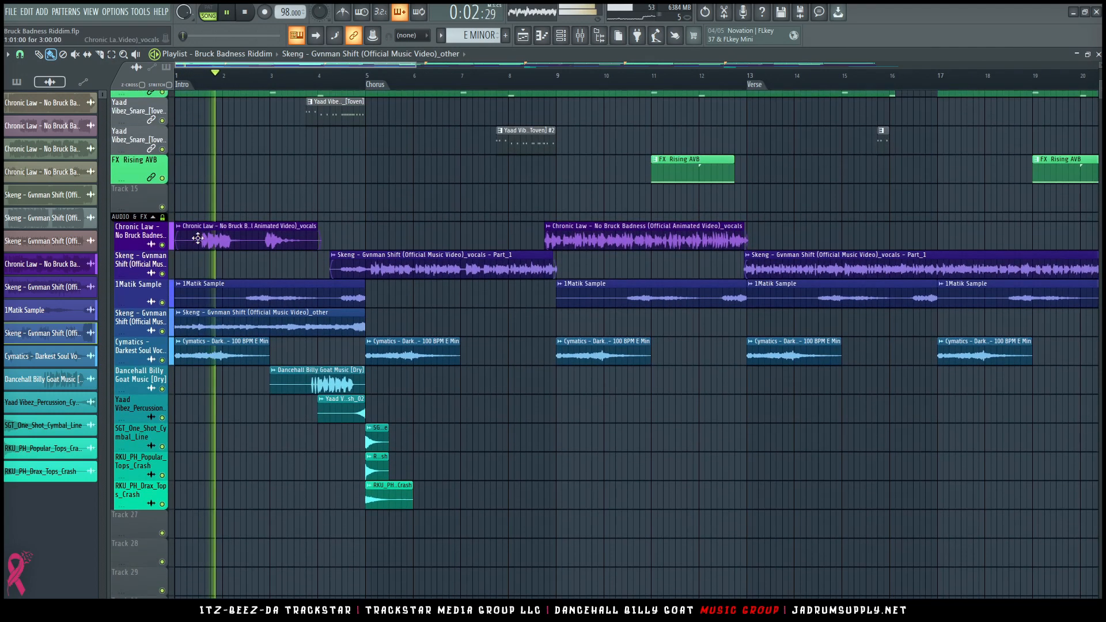
pyautogui.click(162, 245)
pyautogui.click(162, 273)
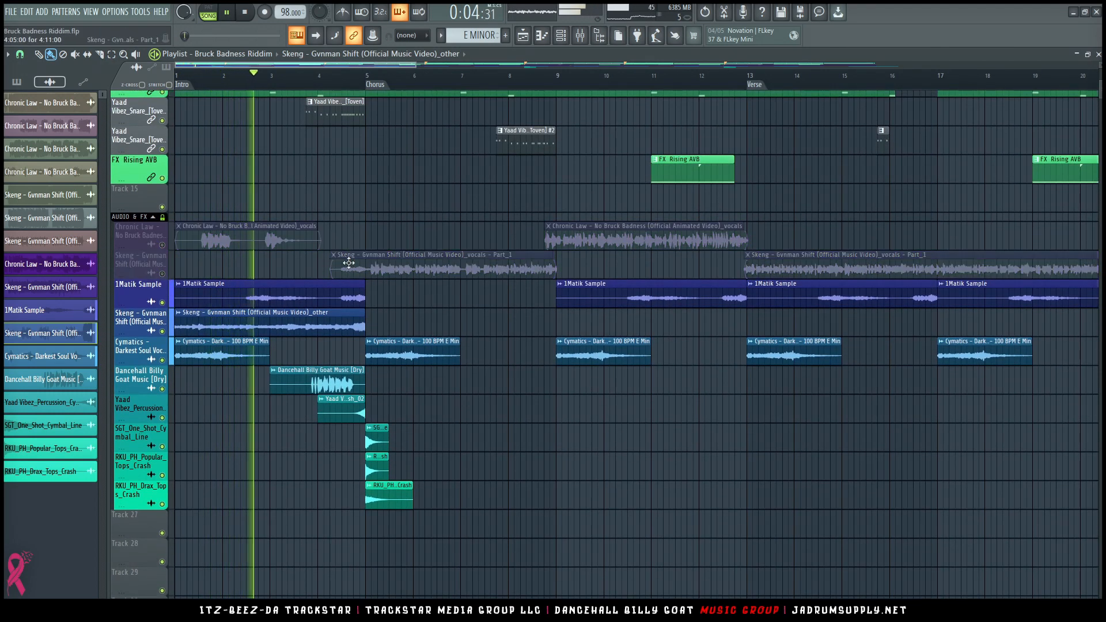
# Listen to the full arrangement through the first chorus and select the Yaad Vibez_Clap_3 clips across the song.
pyautogui.keyDown('alt'); pyautogui.scroll(-3, 348, 263); pyautogui.keyUp('alt')
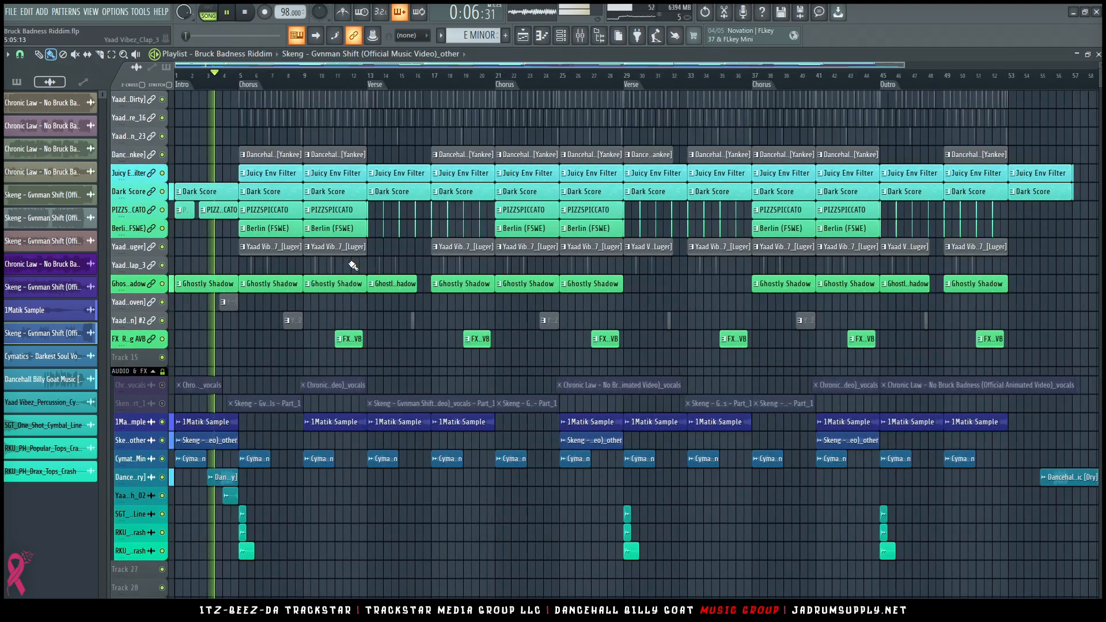
pyautogui.keyDown('ctrl'); pyautogui.scroll(-4, 352, 265); pyautogui.keyUp('ctrl')
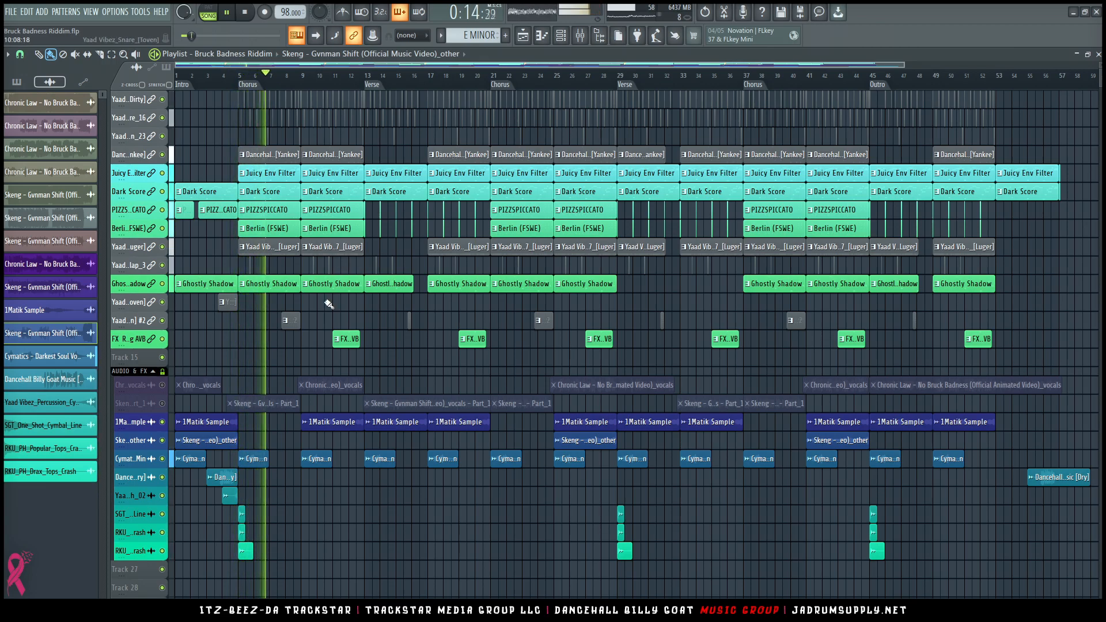
pyautogui.moveTo(245, 266); pyautogui.dragTo(1037, 272)
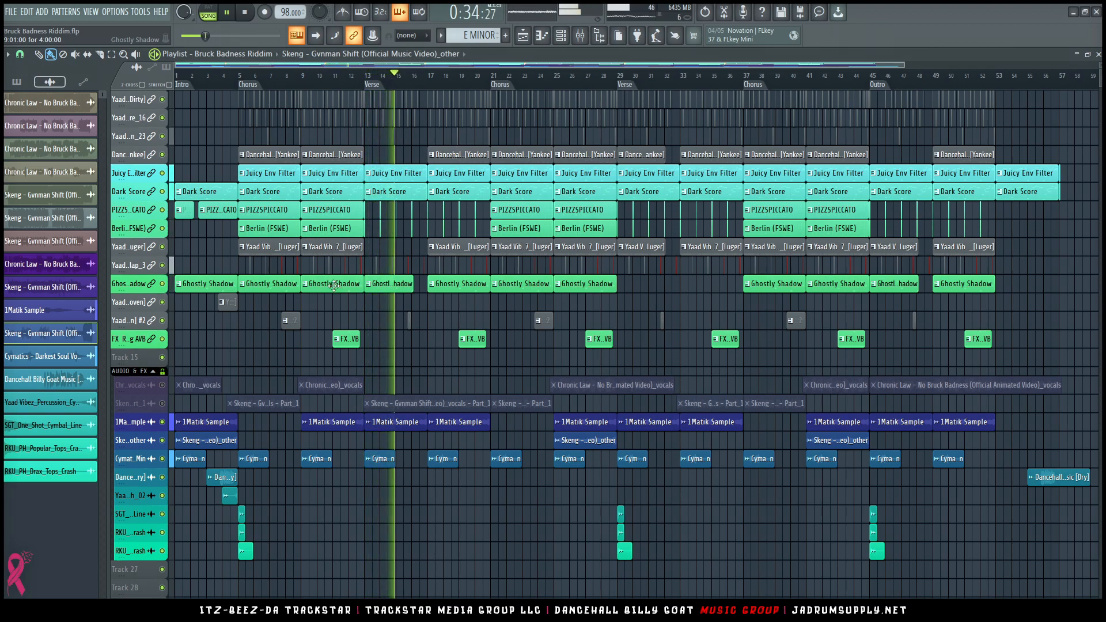
pyautogui.press('space')
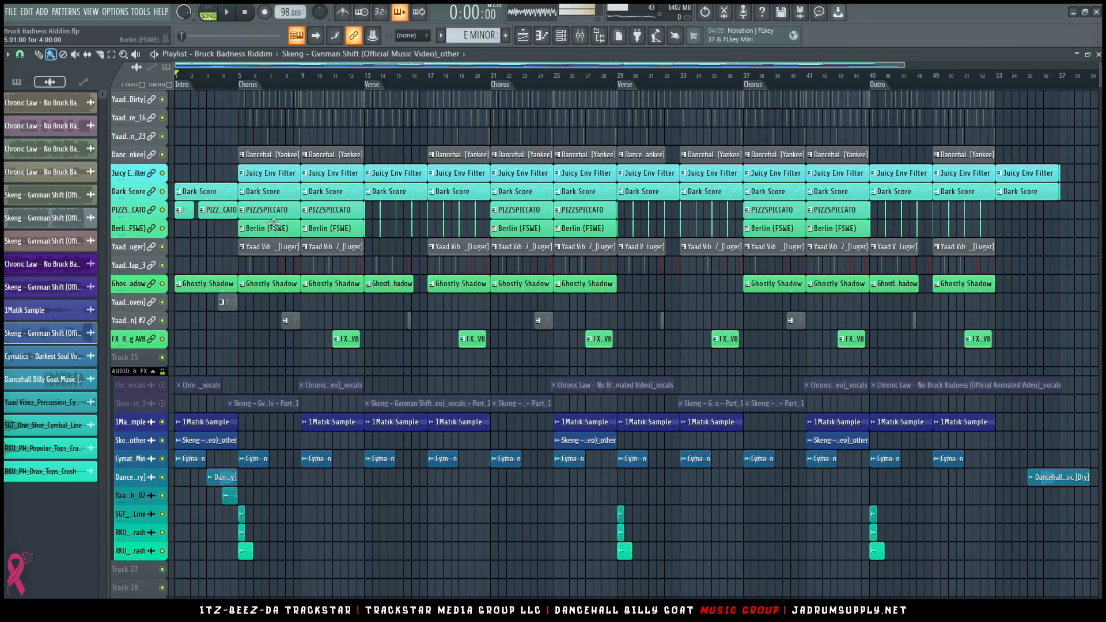
# Select the first Chorus section, bars 5 to 13, and look over its clips on all tracks.
pyautogui.doubleClick(232, 84)
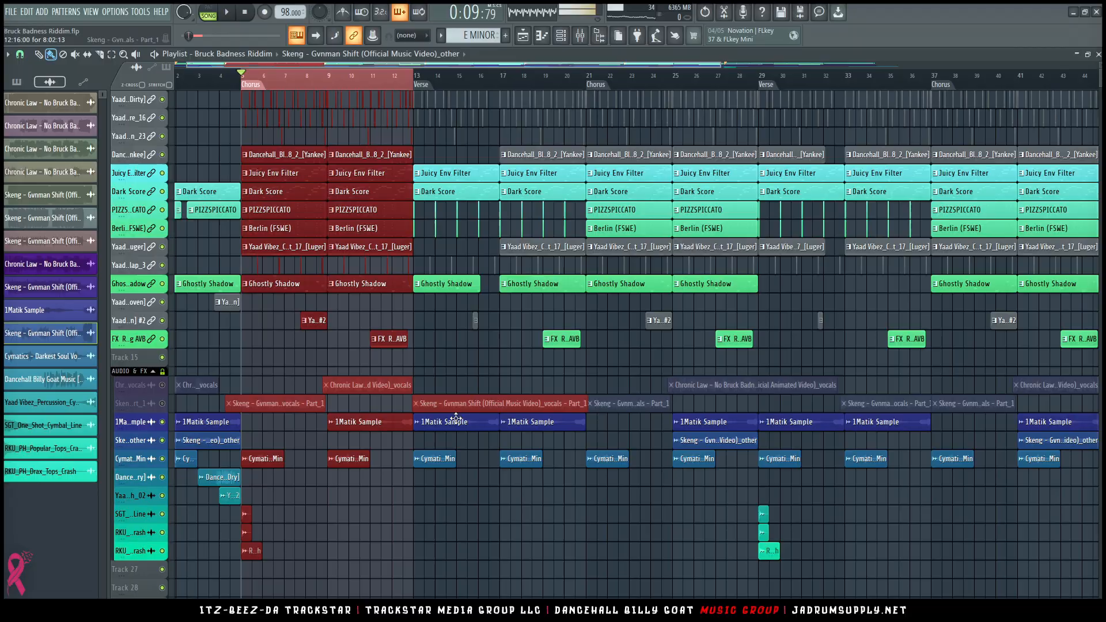
pyautogui.scroll(4, 217, 312)
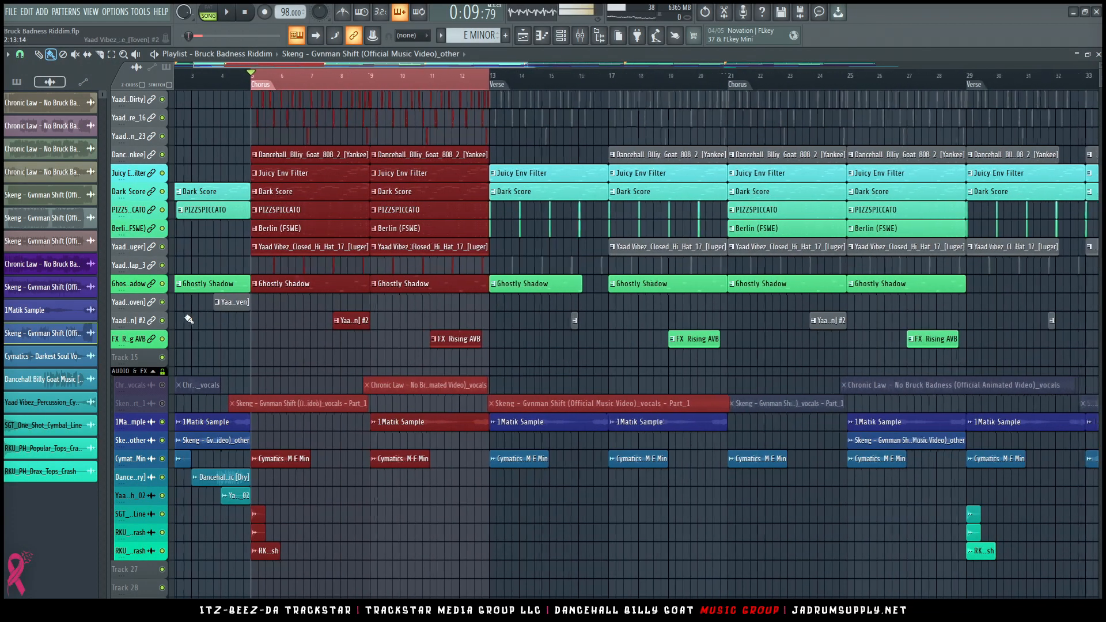
pyautogui.scroll(2, 216, 317)
pyautogui.scroll(-10, 553, 323)
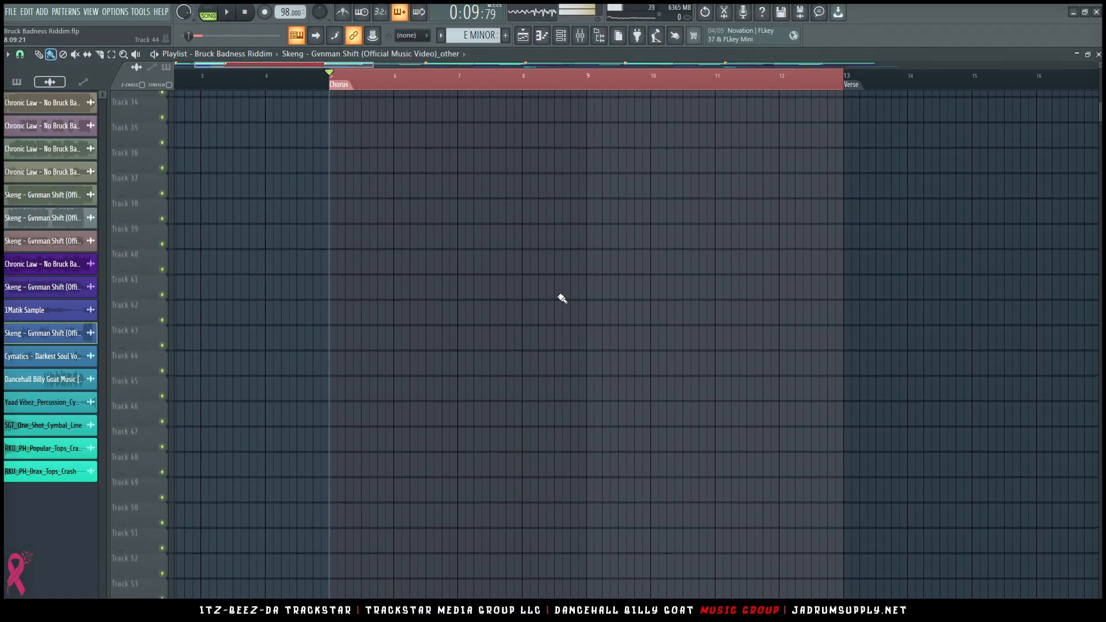
pyautogui.scroll(-3, 559, 295)
pyautogui.scroll(10, 559, 296)
pyautogui.scroll(3, 513, 173)
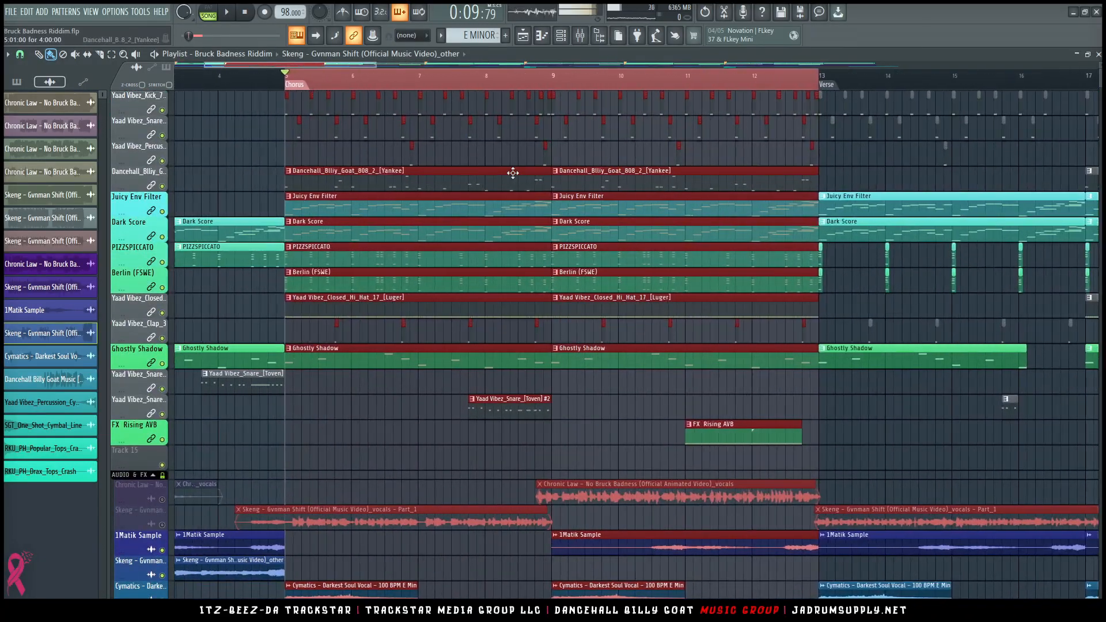
pyautogui.scroll(-2, 549, 133)
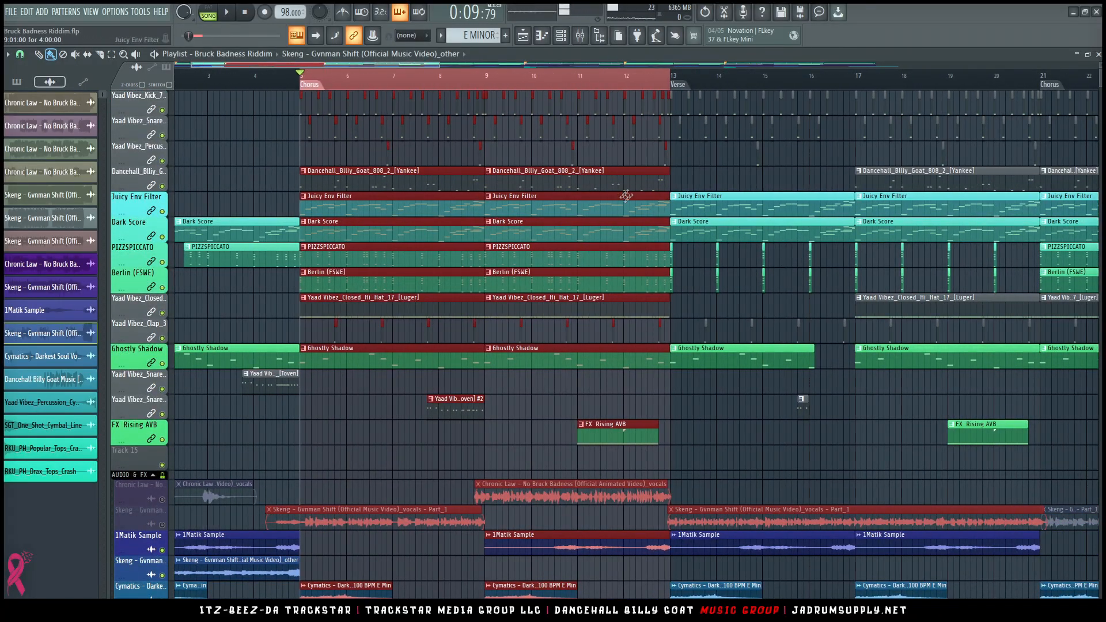
# Bring up the mixer and pull down the faders of inserts 1–15 and 20–27.
pyautogui.click(582, 33)
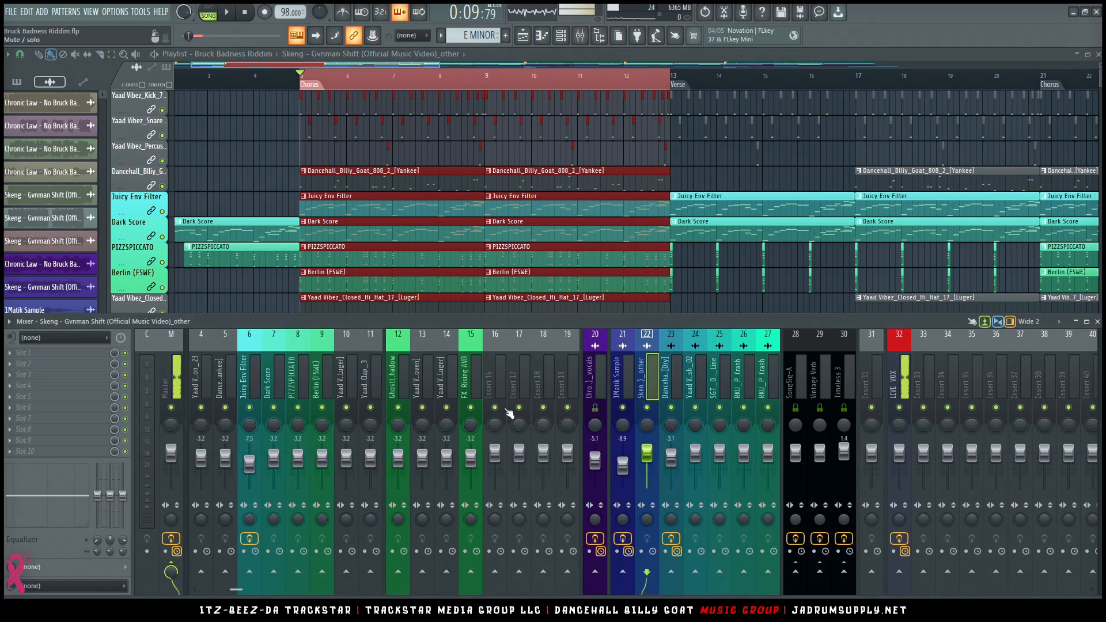
pyautogui.moveTo(479, 384); pyautogui.dragTo(514, 438)
pyautogui.moveTo(286, 490); pyautogui.dragTo(543, 489)
pyautogui.moveTo(680, 402); pyautogui.dragTo(832, 392)
pyautogui.moveTo(815, 453); pyautogui.dragTo(681, 487)
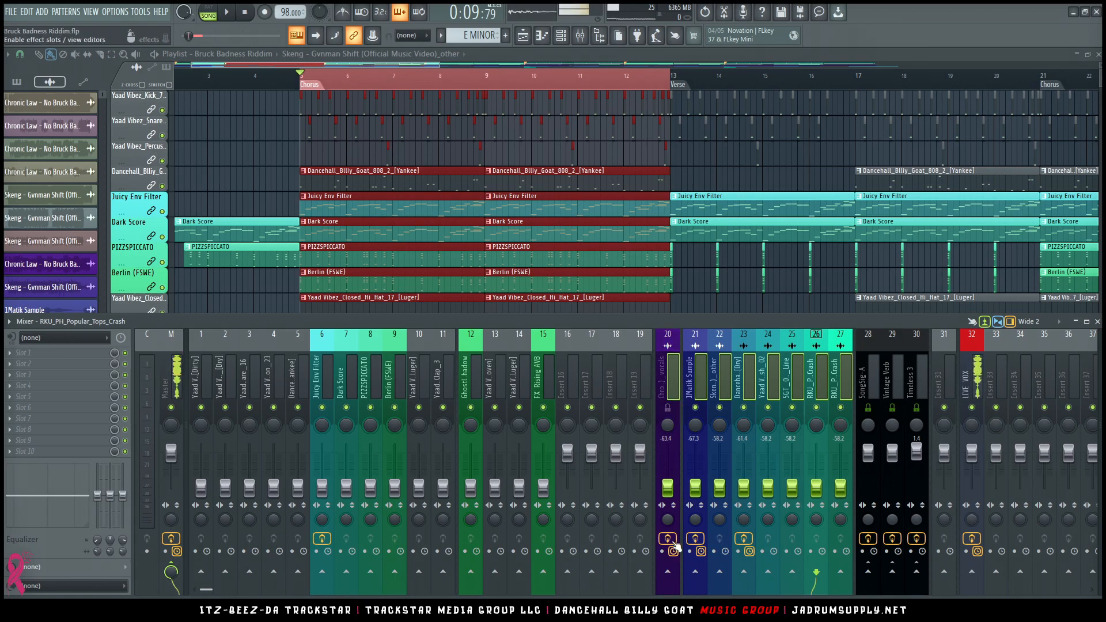
# Undo the last mixer changes and lower the faders of inserts 20–27 fully to 0% volume.
pyautogui.hotkey('ctrl', 'z')
pyautogui.hotkey('ctrl', 'z')
pyautogui.hotkey('ctrl', 'z')
pyautogui.hotkey('ctrl', 'z')
pyautogui.hotkey('ctrl', 'z')
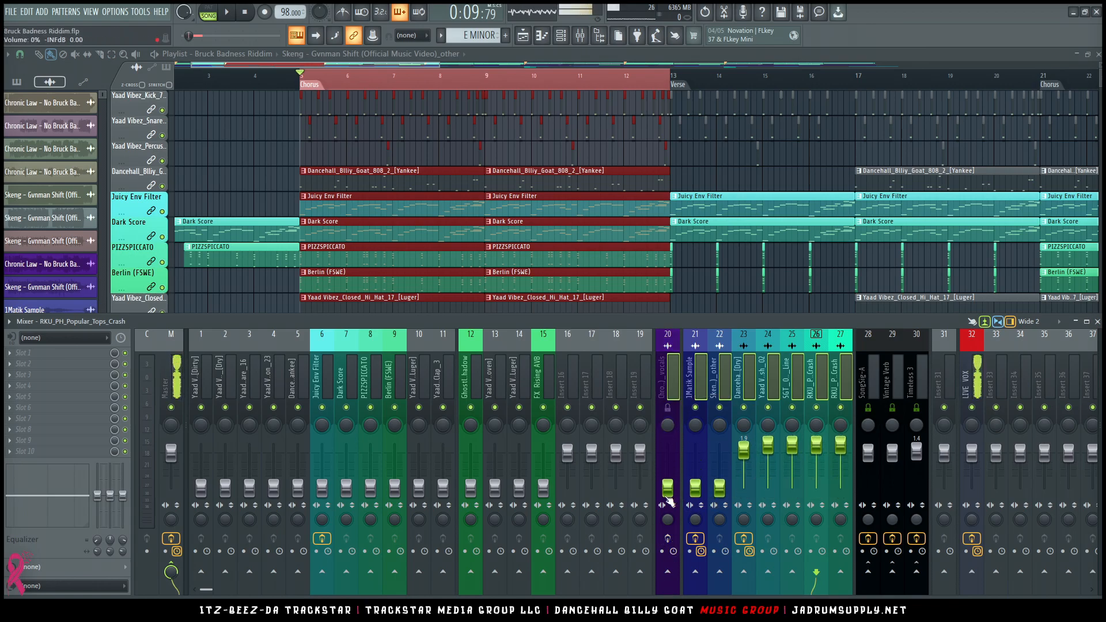
pyautogui.moveTo(745, 473); pyautogui.dragTo(744, 486)
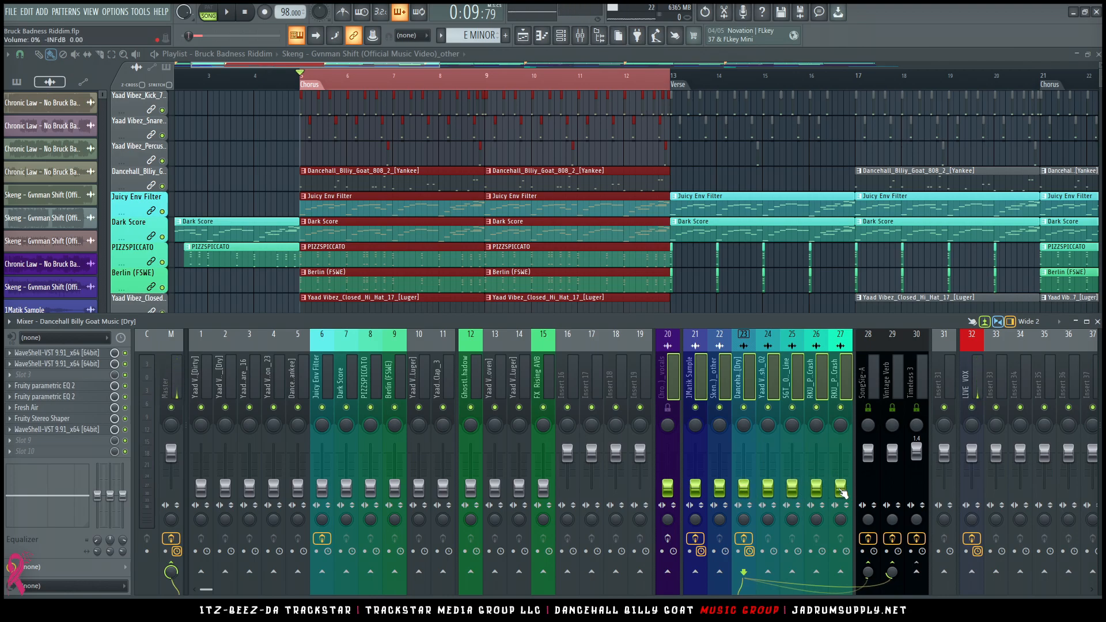
# Bring up the channel rack and toggle the mute state of the LIVE VOX mixer insert.
pyautogui.click(560, 35)
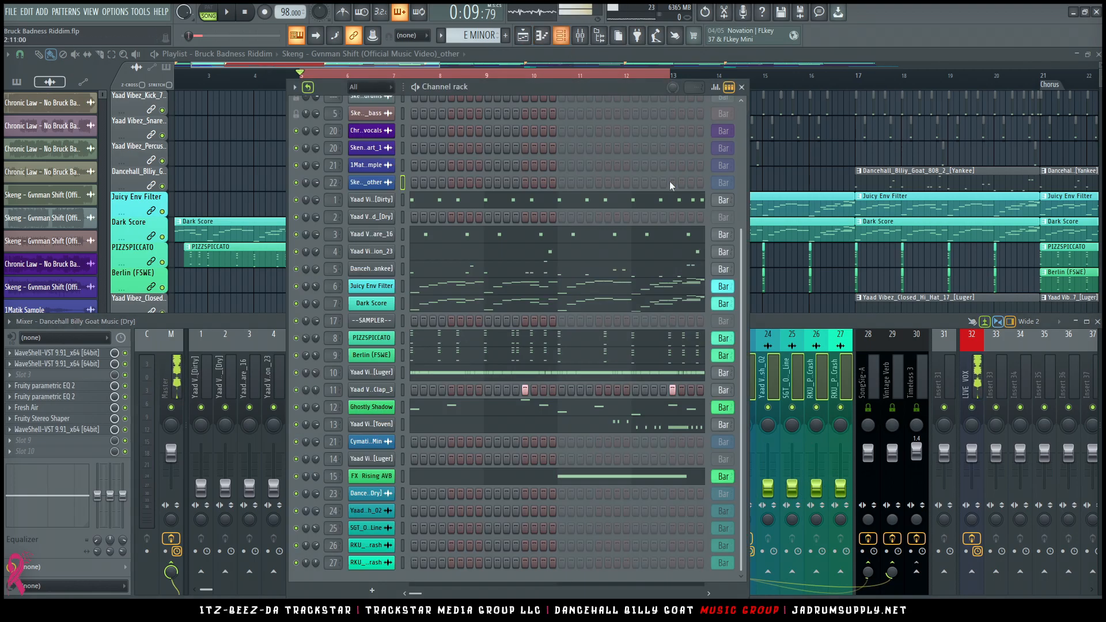
pyautogui.click(972, 406)
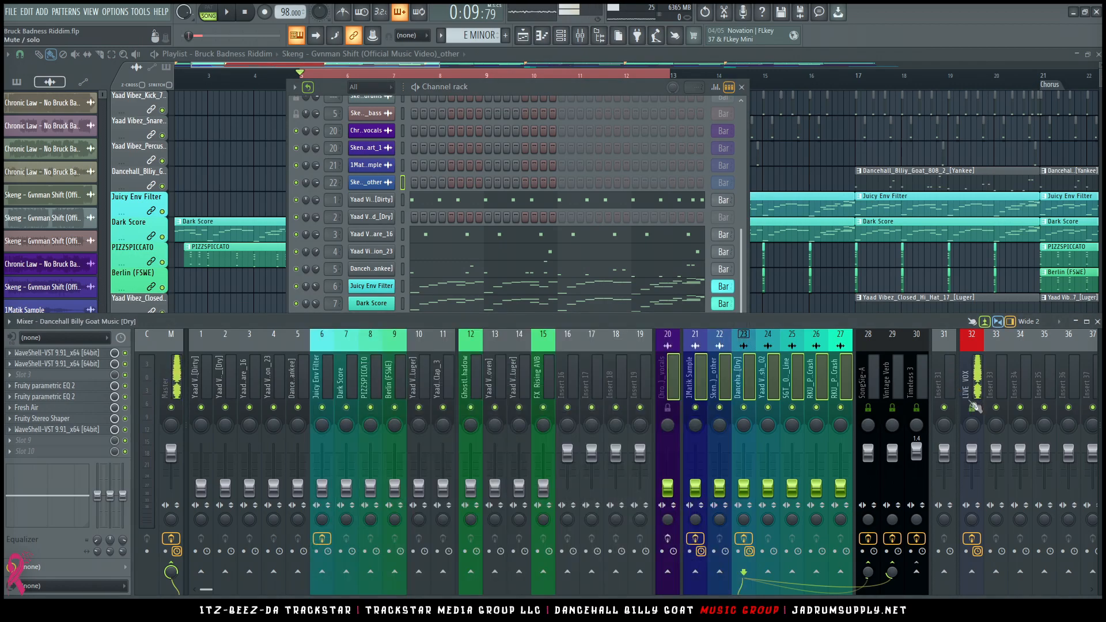
# Filter the channel rack to show only the Unsorted channels.
pyautogui.click(403, 117)
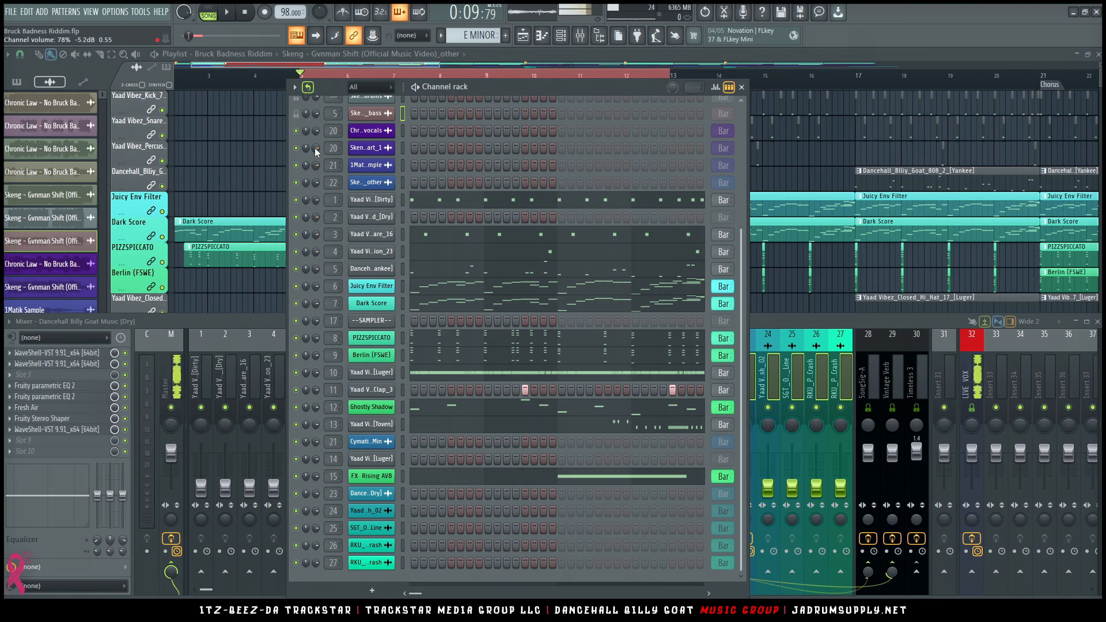
pyautogui.scroll(5, 483, 234)
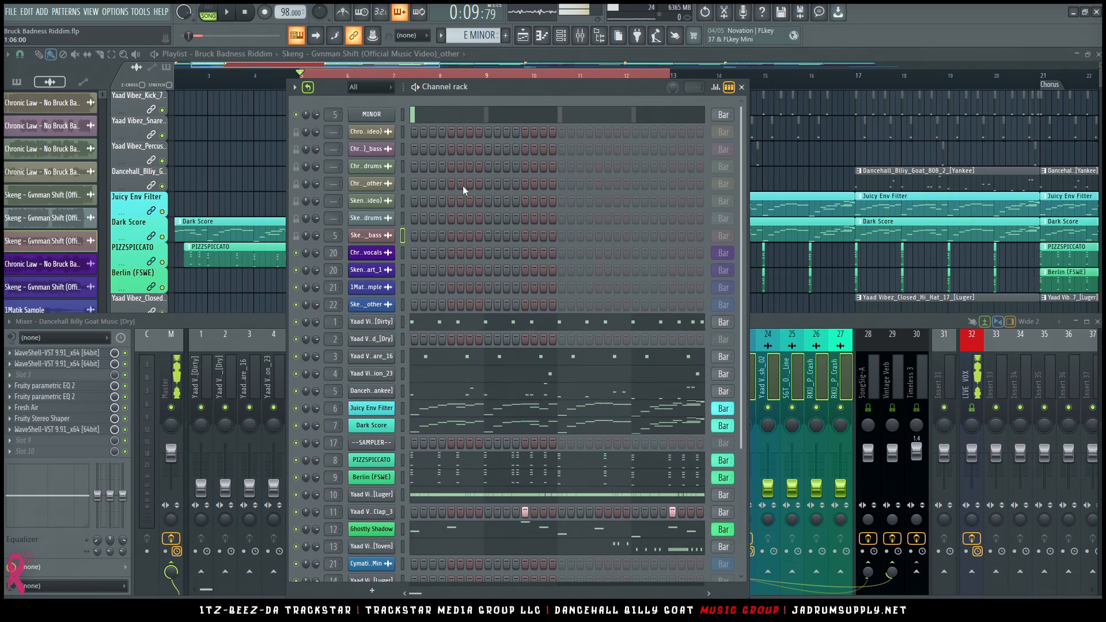
pyautogui.click(371, 87)
pyautogui.click(370, 118)
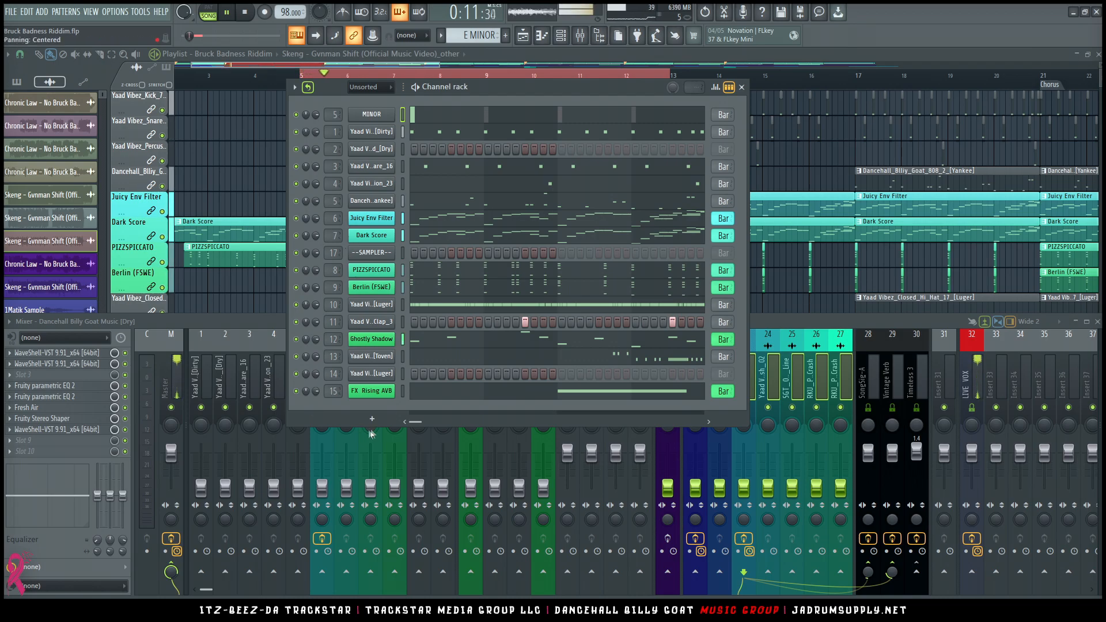
# Return to the playlist, stop playback and make the playlist tracks taller.
pyautogui.click(256, 288)
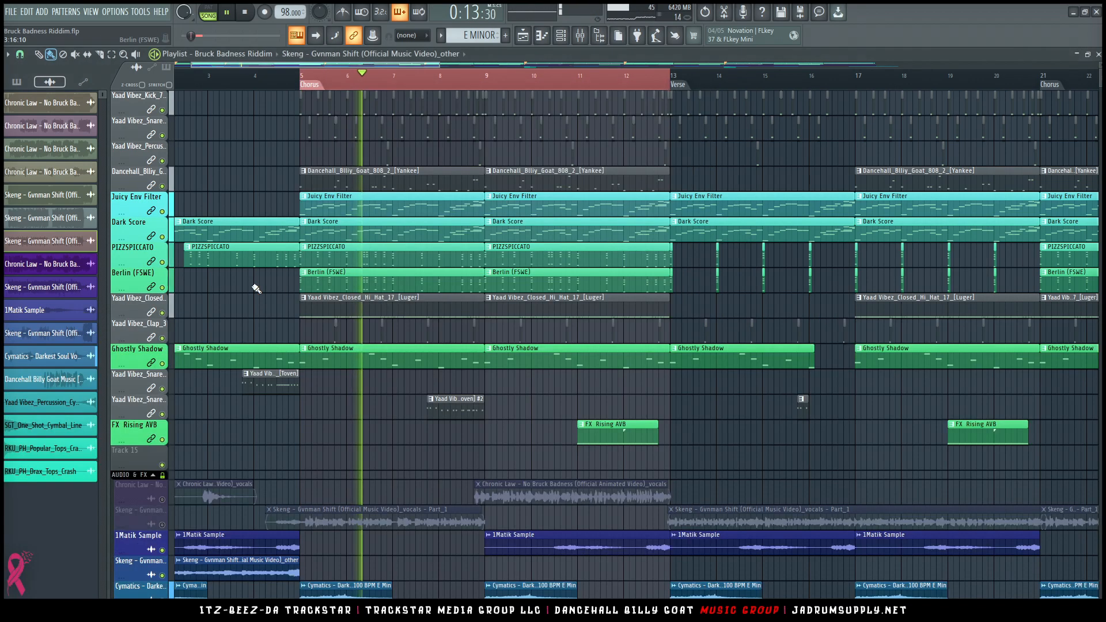
pyautogui.press('space')
pyautogui.keyDown('alt'); pyautogui.scroll(2, 517, 173); pyautogui.keyUp('alt')
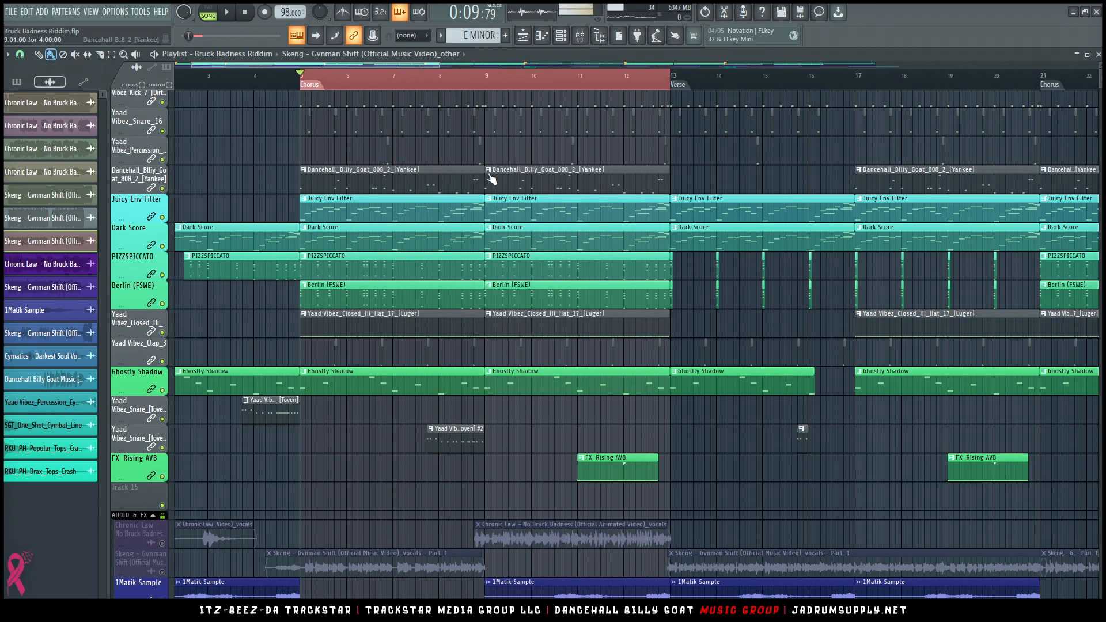
pyautogui.scroll(1, 491, 179)
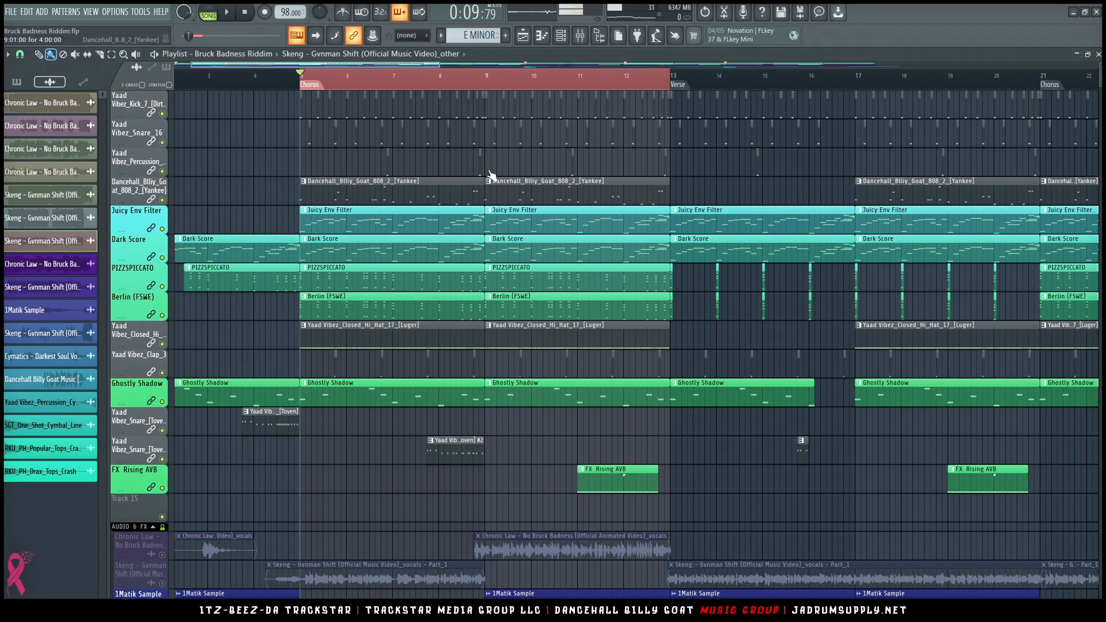
# Bring up the mixer and select inserts 1–15.
pyautogui.click(595, 37)
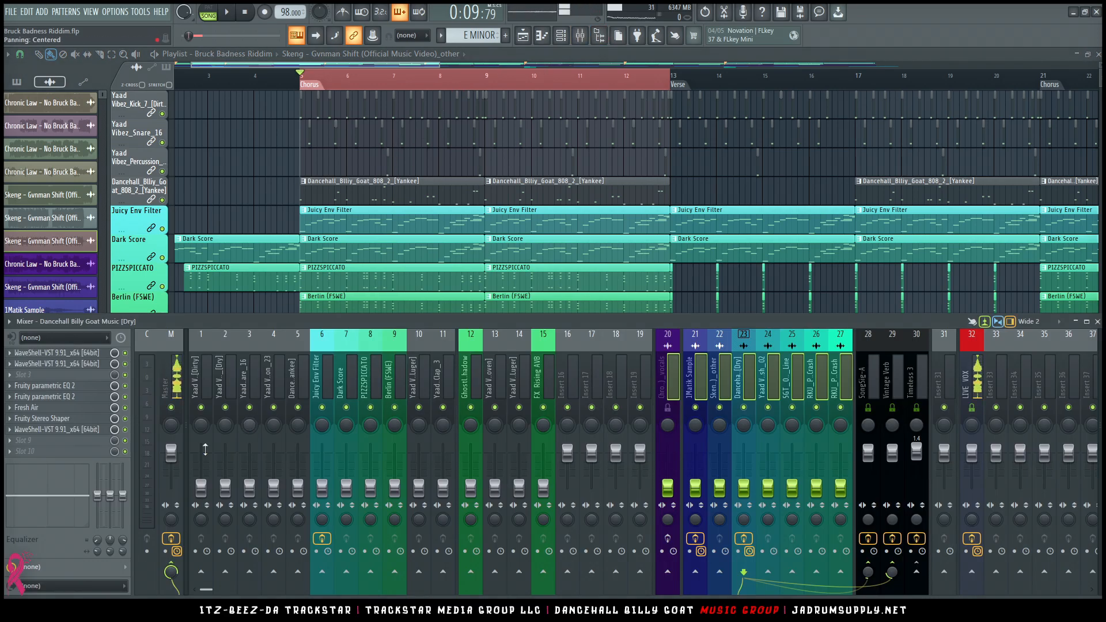
pyautogui.click(205, 399)
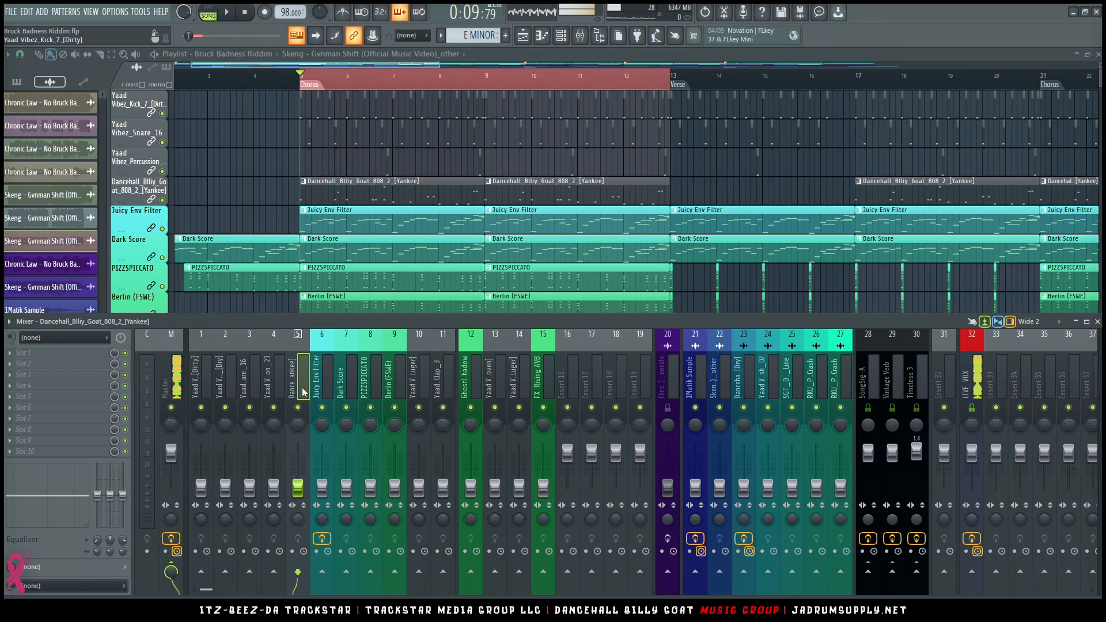
pyautogui.moveTo(205, 377); pyautogui.dragTo(543, 374)
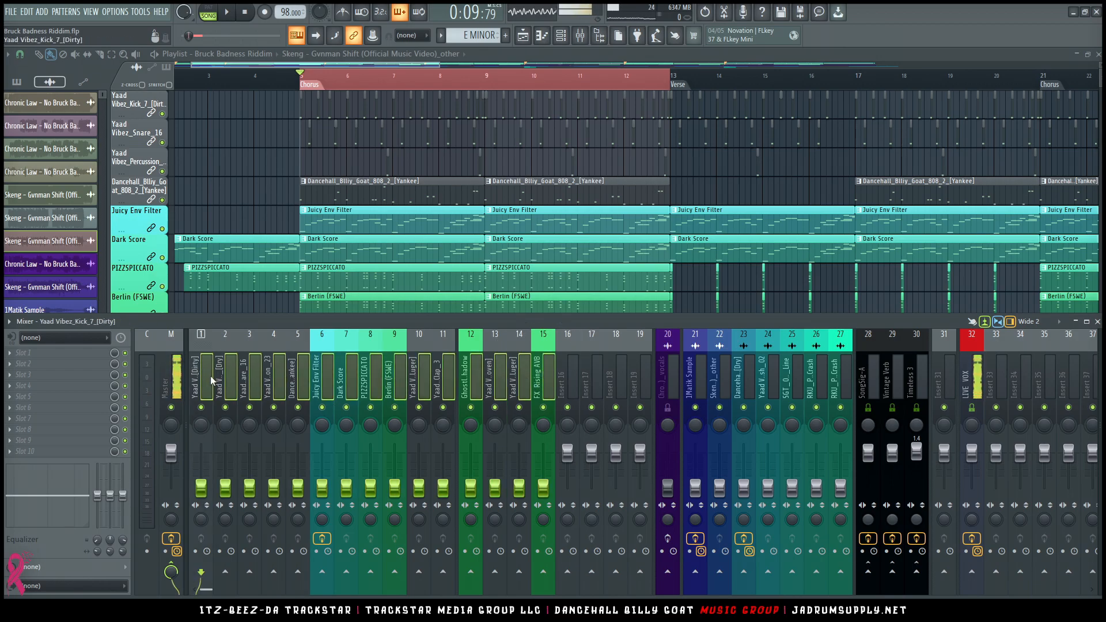
pyautogui.hscroll(2, 213, 383)
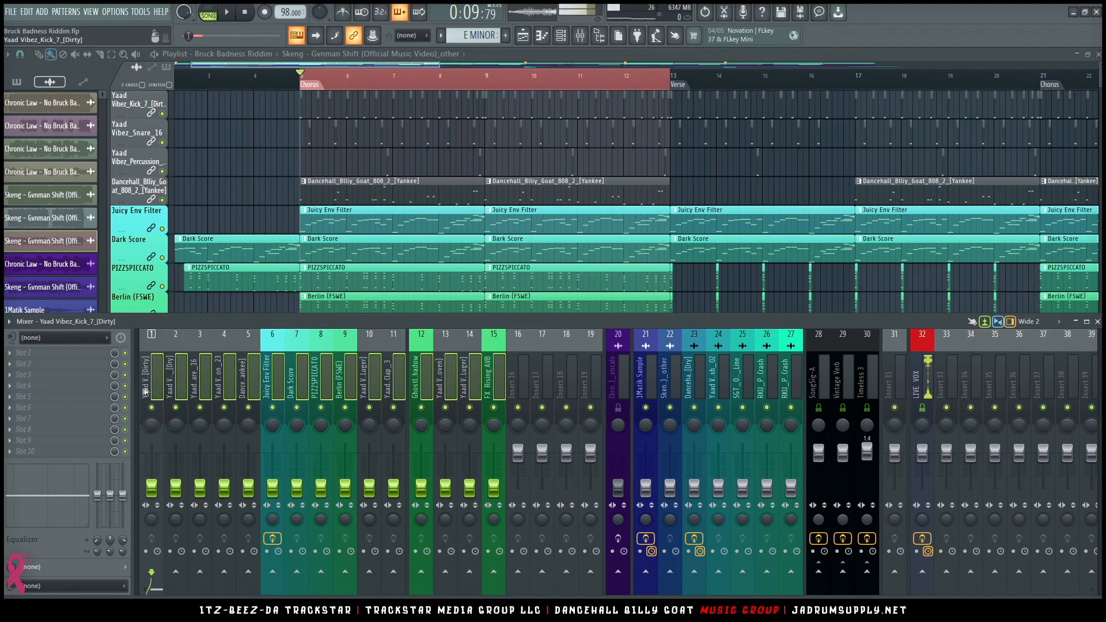
pyautogui.hscroll(-2, 145, 392)
# Examine the FabFilter Pro-L 2 limiter and the level meter on the Master track.
pyautogui.click(172, 397)
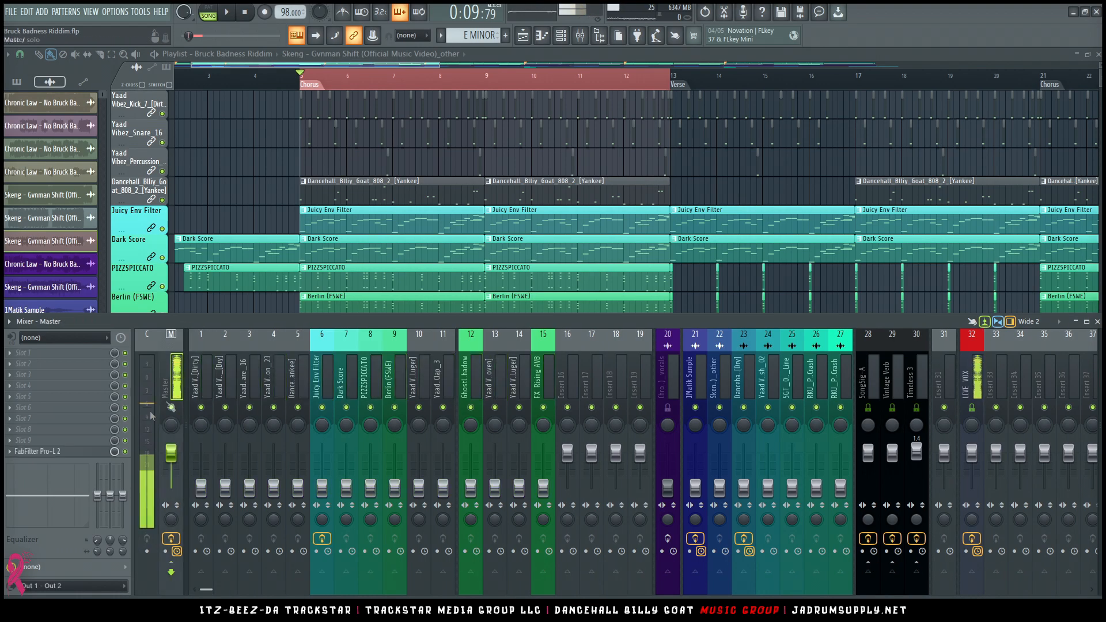
pyautogui.click(56, 454)
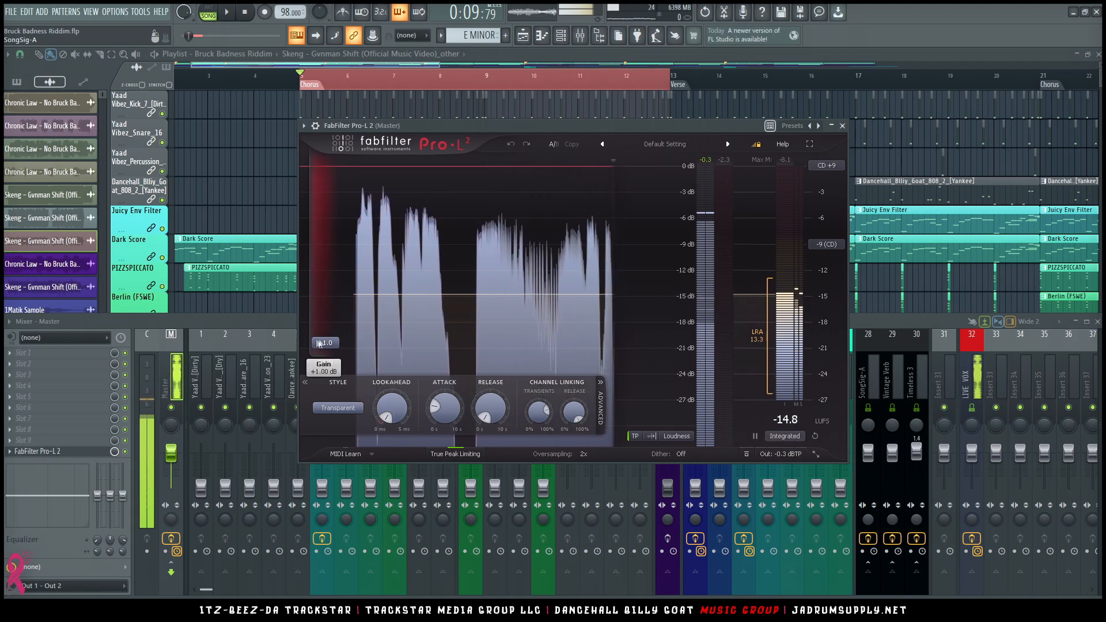
pyautogui.click(150, 438)
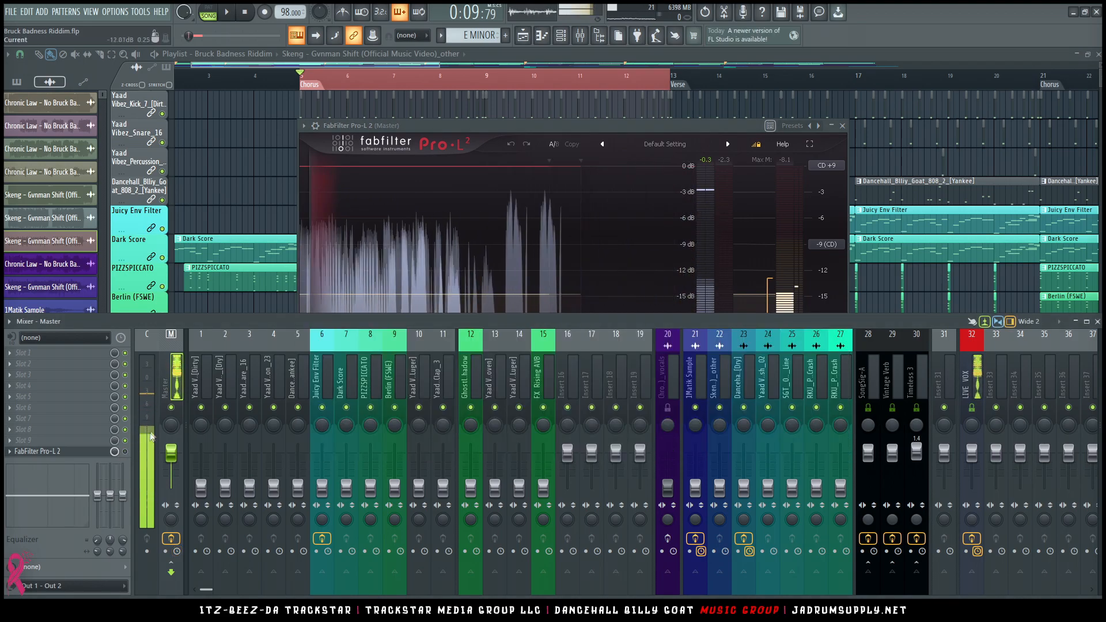
pyautogui.rightClick(179, 438)
pyautogui.click(264, 367)
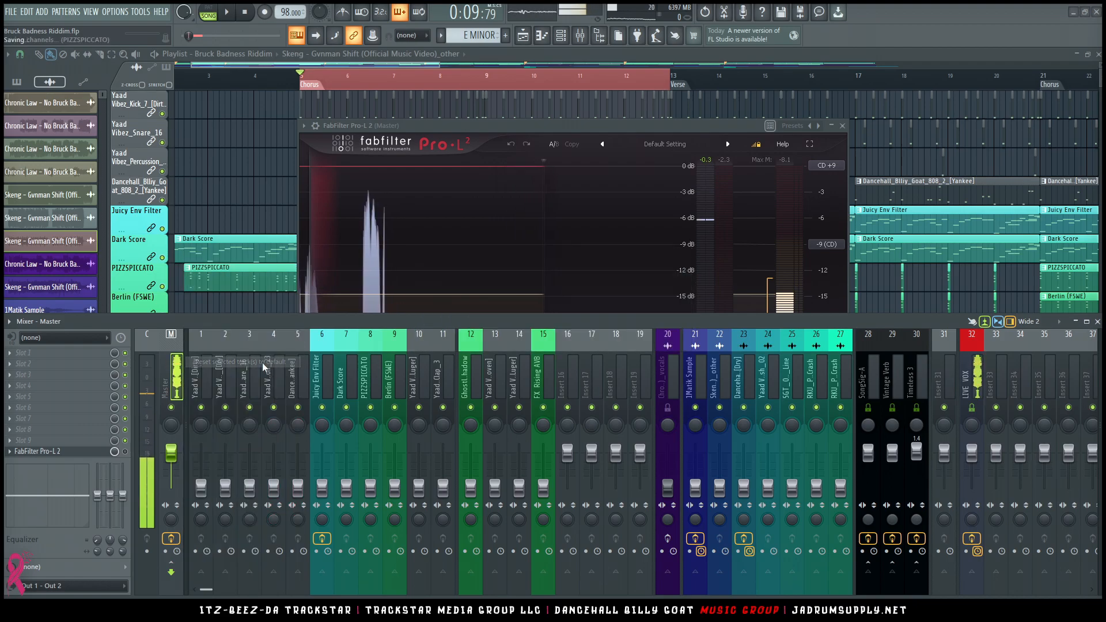
# Play the chorus and raise the Yaad Vibez_Kick_7 fader on insert 1 to -5.4 dB.
pyautogui.click(201, 390)
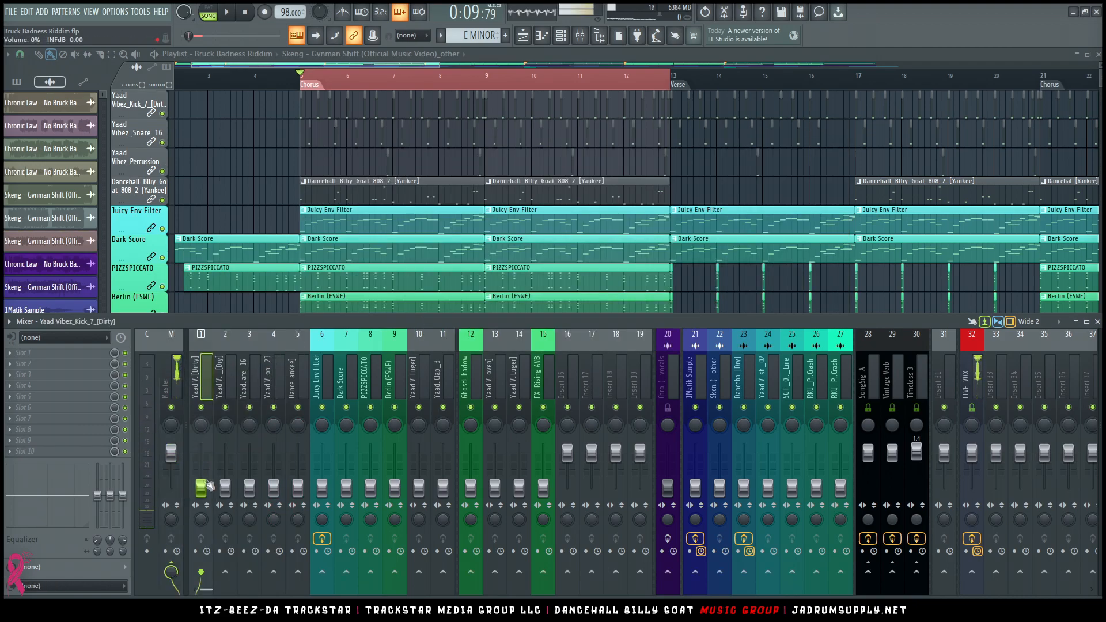
pyautogui.press('space')
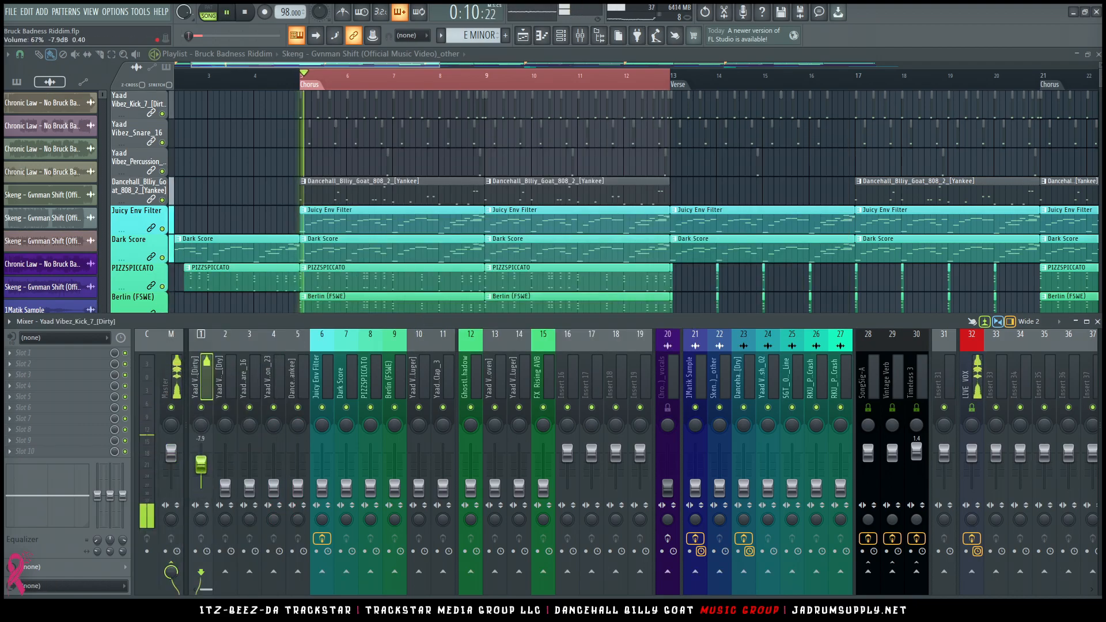
pyautogui.moveTo(202, 465); pyautogui.dragTo(201, 459)
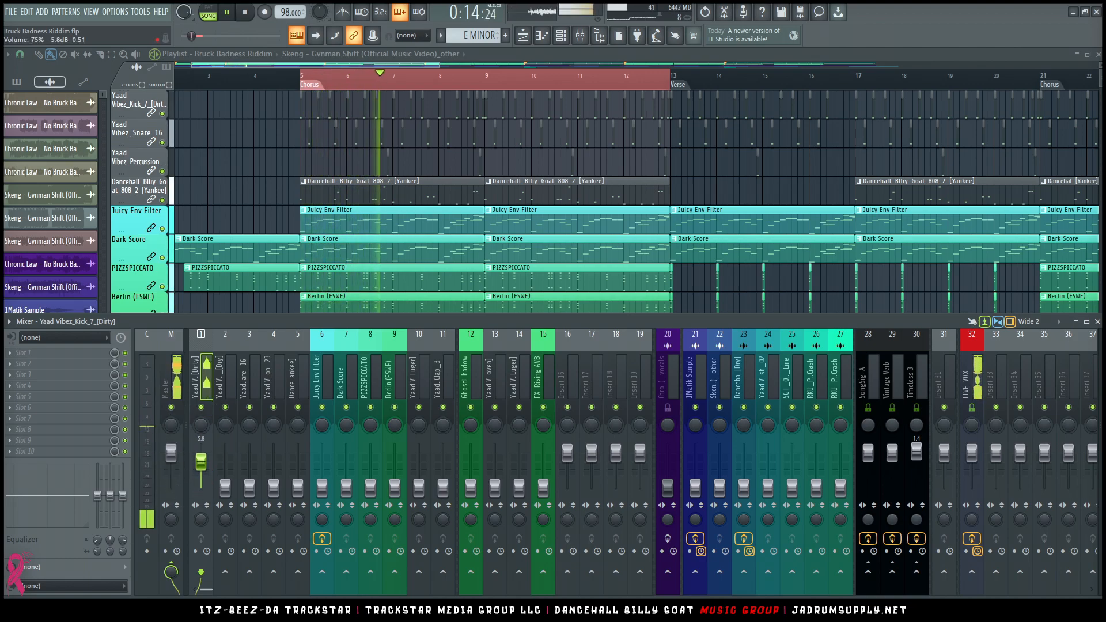
pyautogui.moveTo(201, 461); pyautogui.dragTo(201, 460)
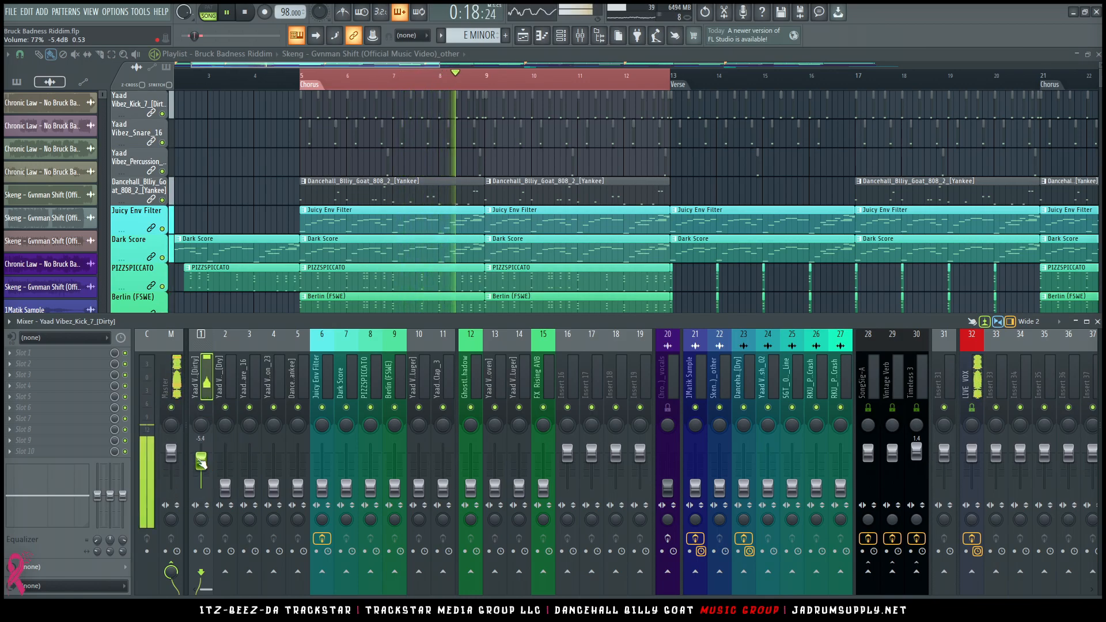
# Try the insert 2 fader at -7.8 dB, check the Percussion_59 and Snare_16 channels, and lower the fader back to 0%.
pyautogui.moveTo(225, 486); pyautogui.dragTo(225, 464)
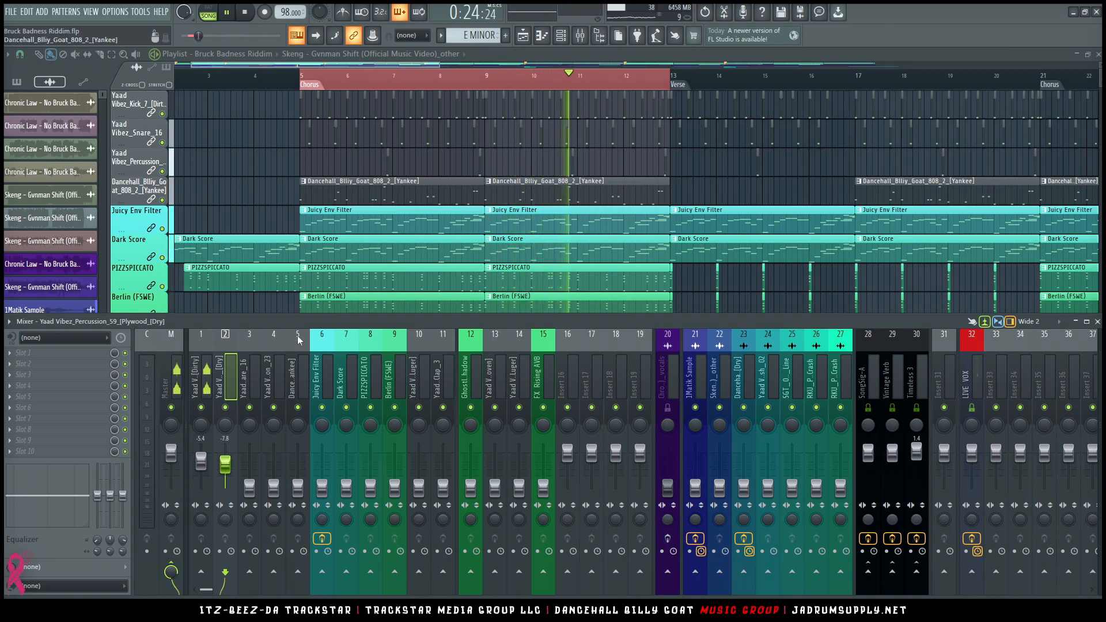
pyautogui.press('space')
pyautogui.click(567, 41)
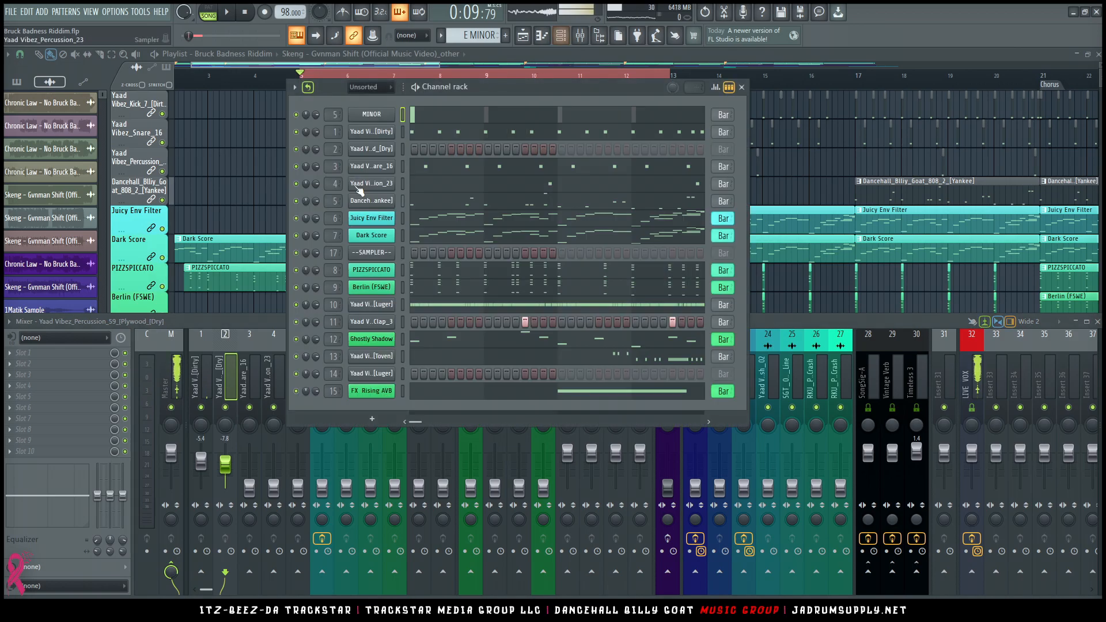
pyautogui.click(394, 150)
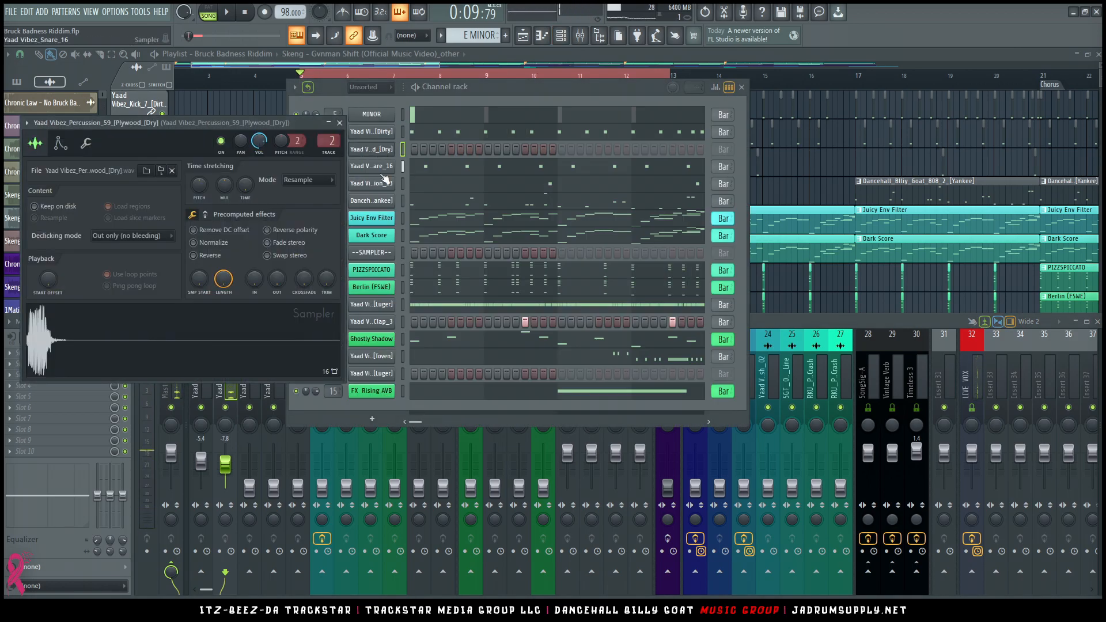
pyautogui.click(384, 172)
pyautogui.click(384, 173)
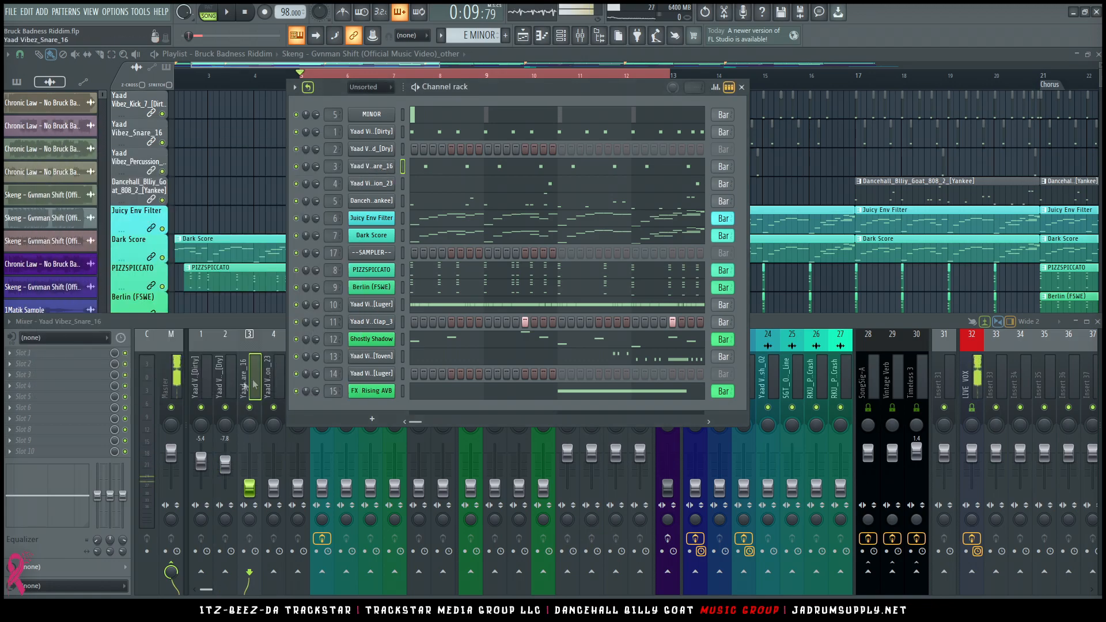
pyautogui.click(231, 387)
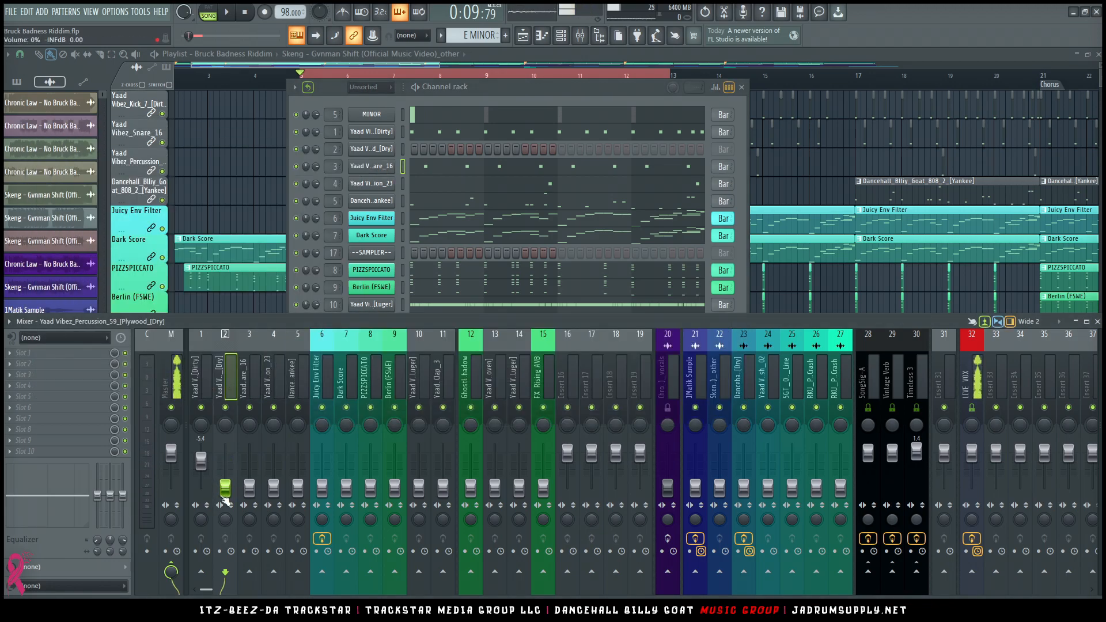
# Raise the Yaad Vibez_Snare_16 fader on insert 3 to -11.8 dB and add separators at inserts 2 and 3.
pyautogui.click(249, 487)
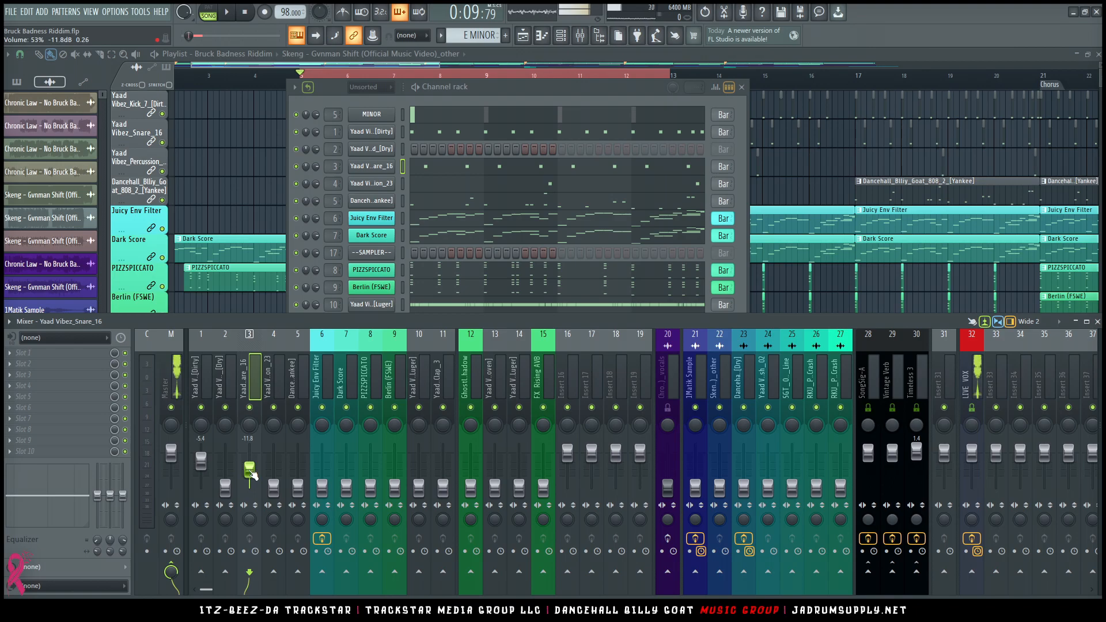
pyautogui.click(225, 391)
pyautogui.rightClick(242, 389)
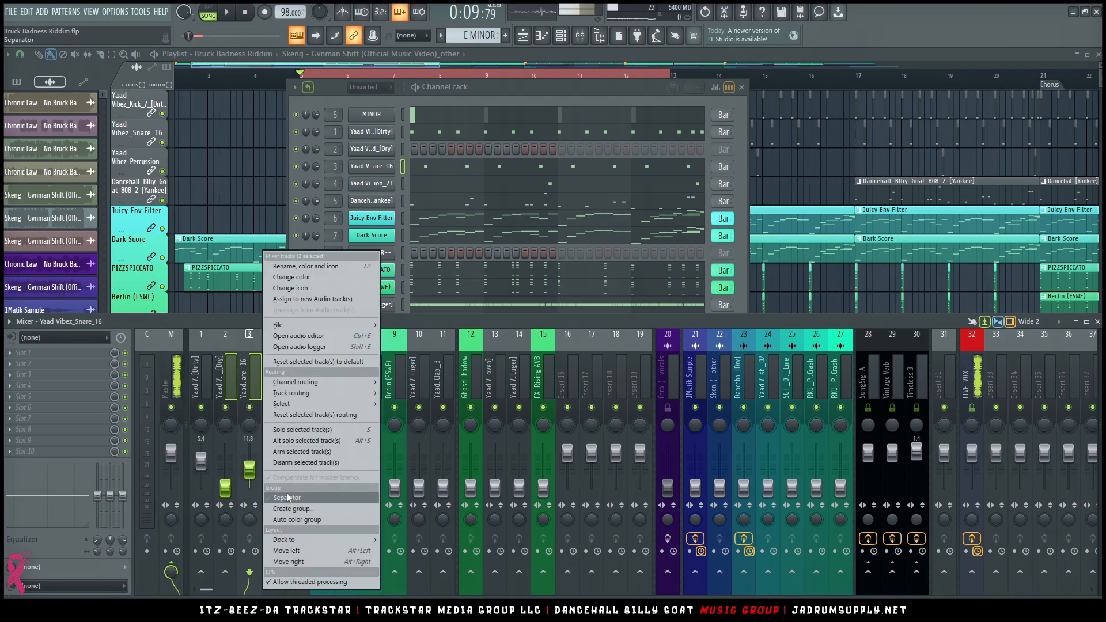
pyautogui.click(273, 469)
# Change the color of insert 2, the Percussion_59 track, to black.
pyautogui.rightClick(239, 381)
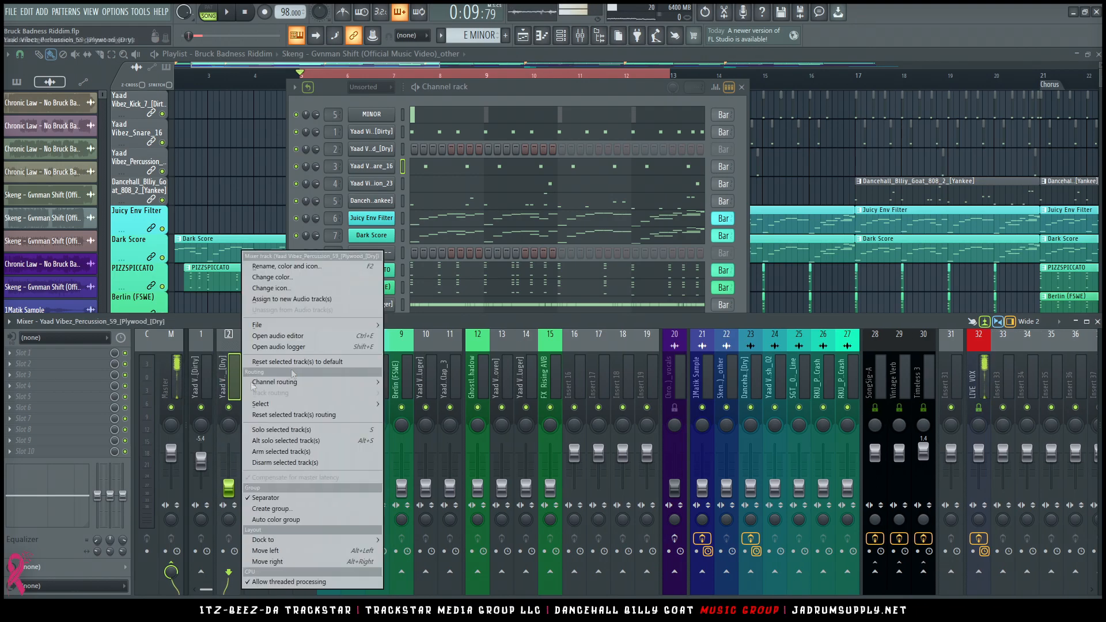
pyautogui.click(313, 277)
pyautogui.moveTo(469, 354); pyautogui.dragTo(477, 388)
pyautogui.press('Return')
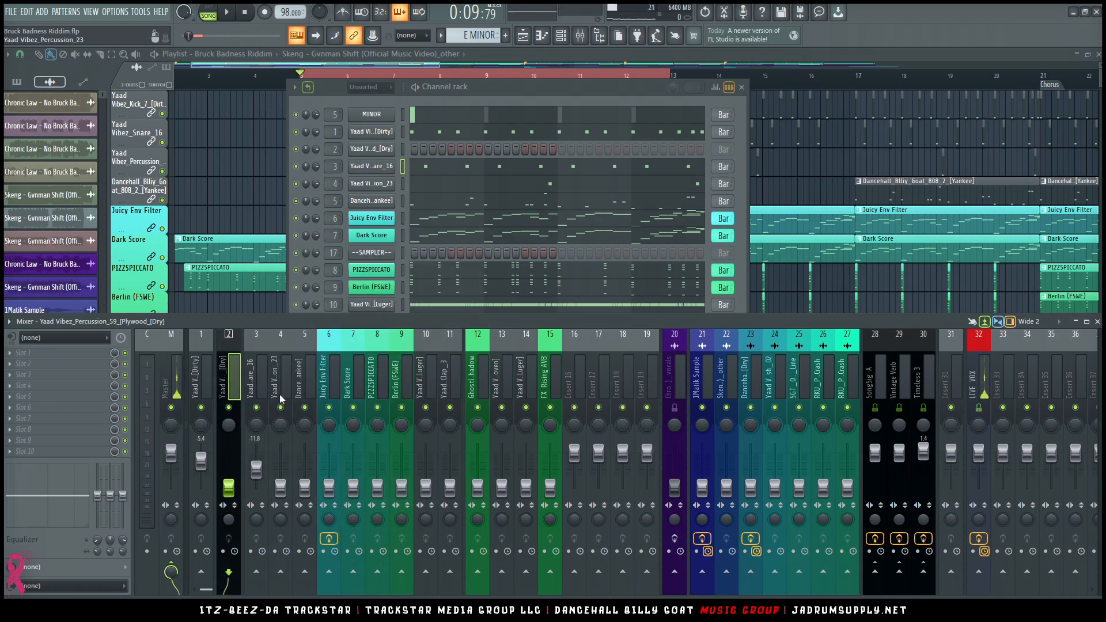
# Play the chorus and raise the Yaad Vibez_Snare_16 fader on insert 3 to -6.5 dB.
pyautogui.click(257, 391)
pyautogui.press('space')
pyautogui.moveTo(257, 474); pyautogui.dragTo(258, 468)
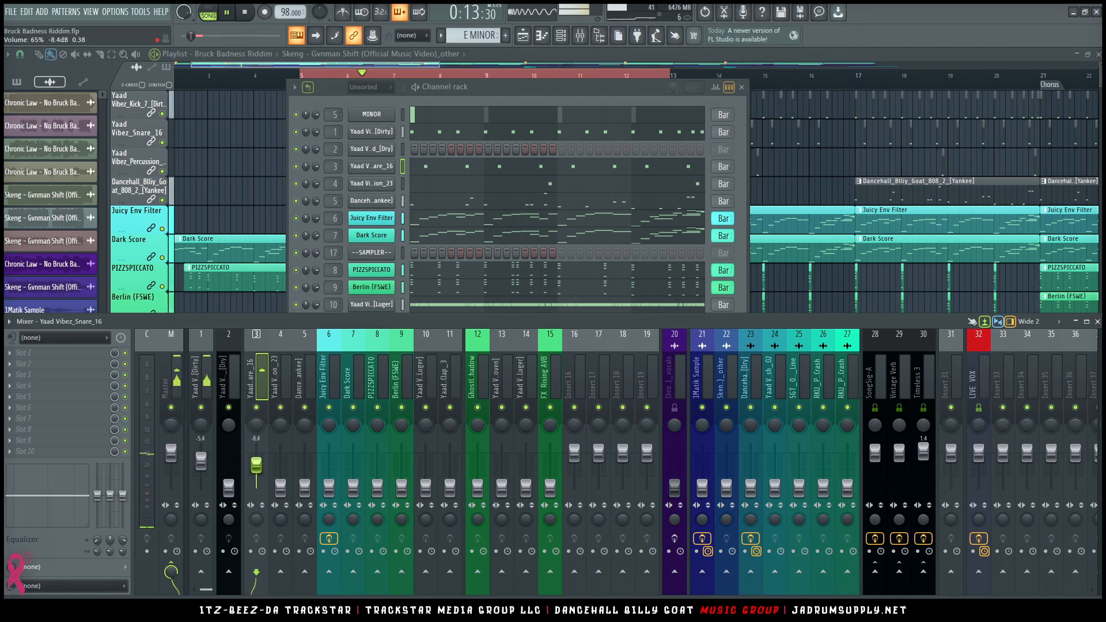
pyautogui.moveTo(257, 465); pyautogui.dragTo(256, 461)
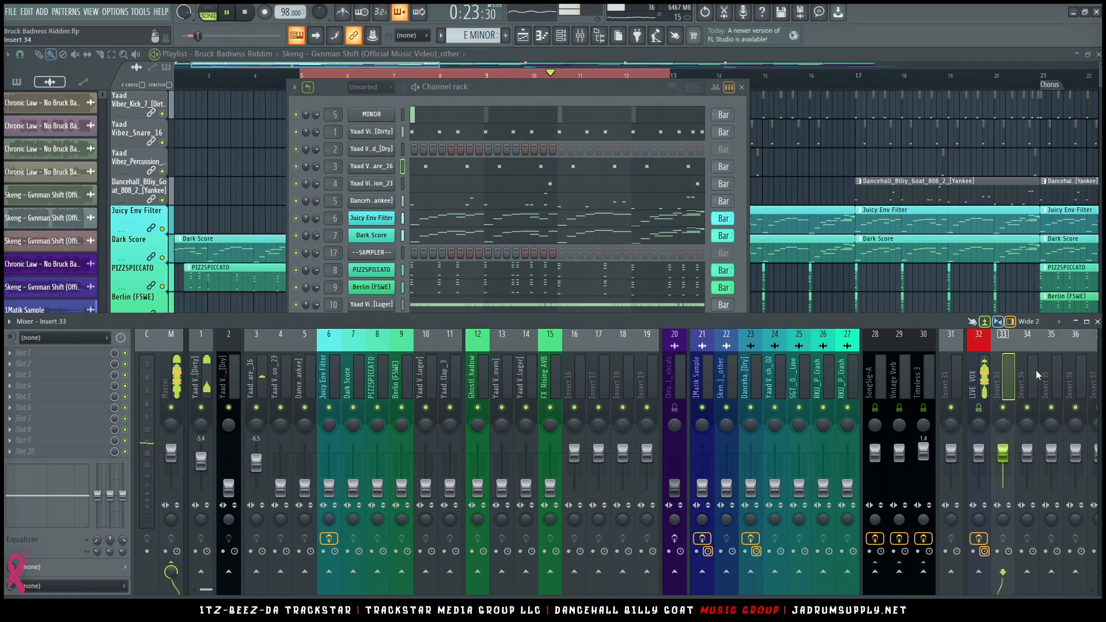
# Insert a new mixer track between SongSig-A and Vintage Verb and name it "Vlalhalla Room".
pyautogui.press('Insert')
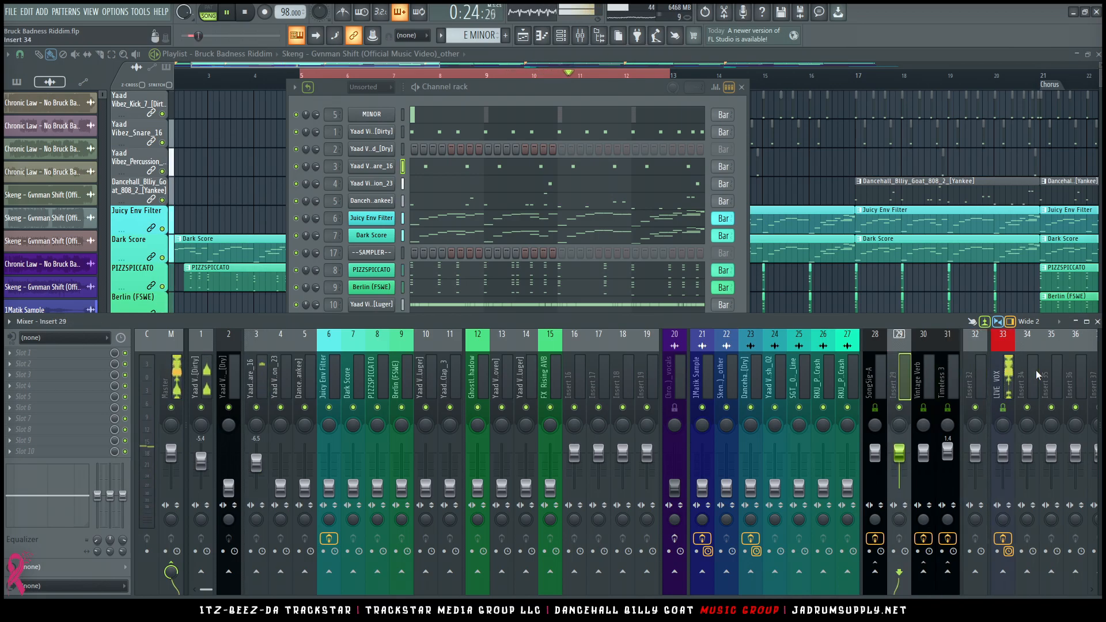
pyautogui.rightClick(909, 380)
pyautogui.click(933, 268)
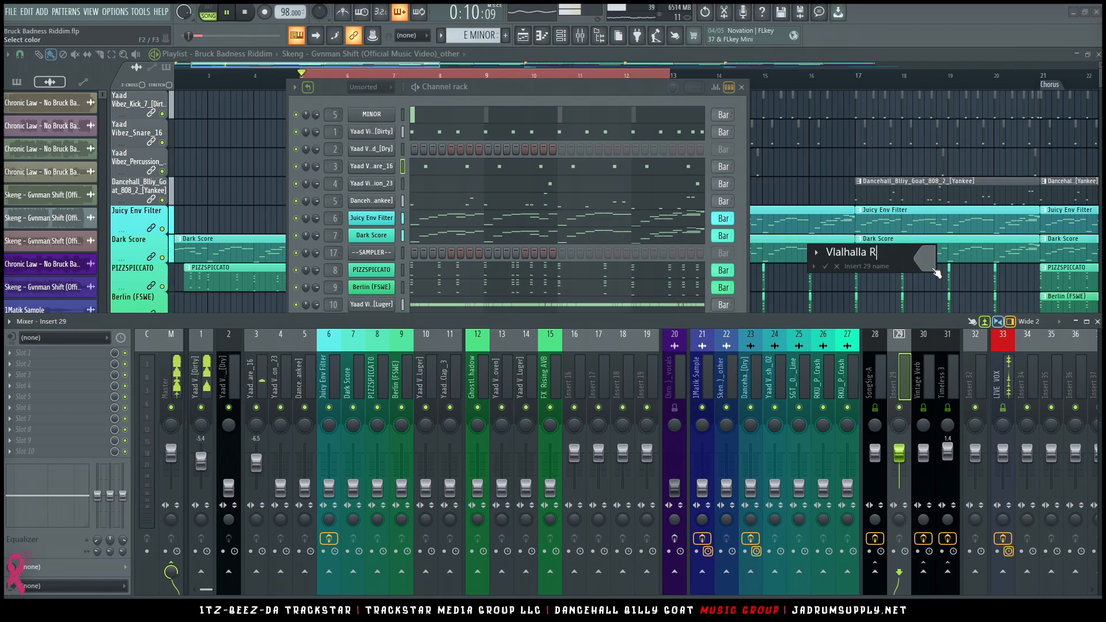
# Set the Vlalhalla Room track's color to black (#000000) and accept the new name and color.
pyautogui.click(933, 271)
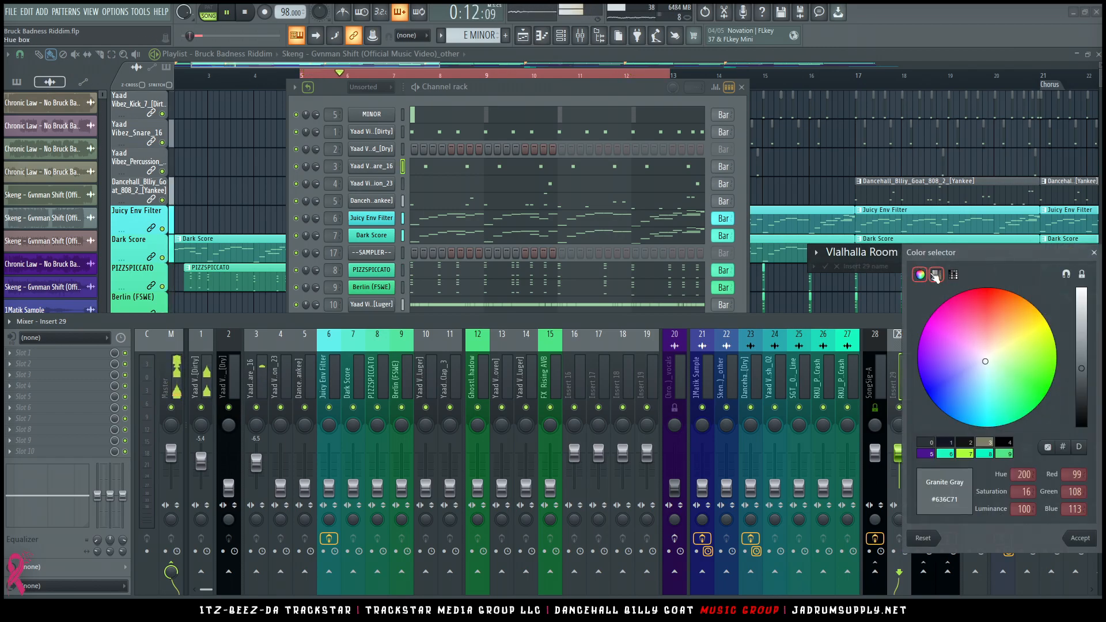
pyautogui.click(1088, 427)
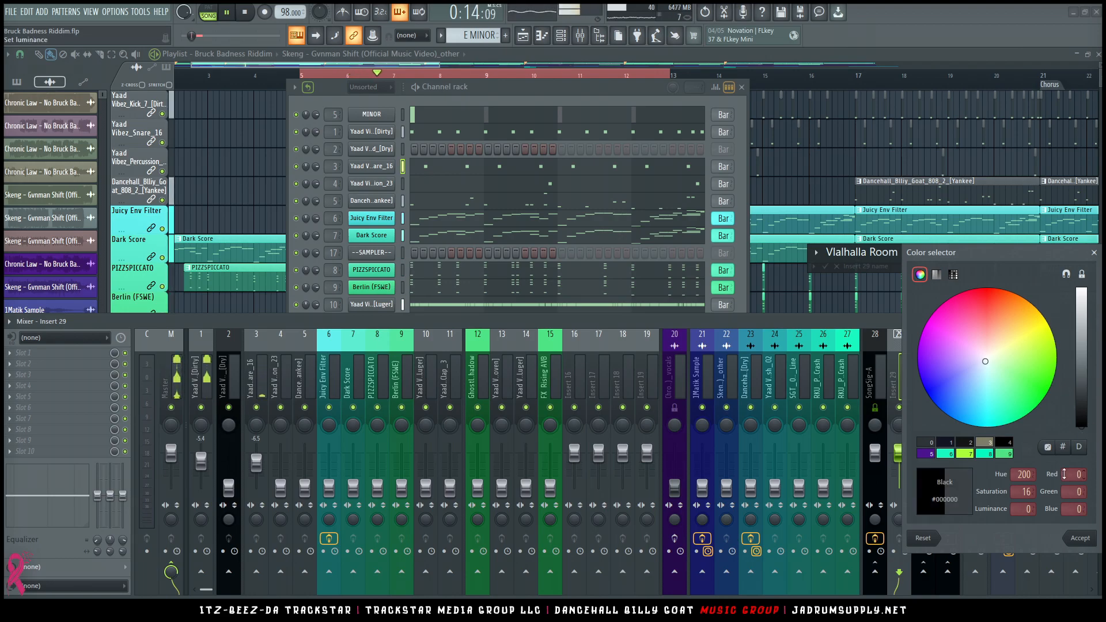
pyautogui.press('Return')
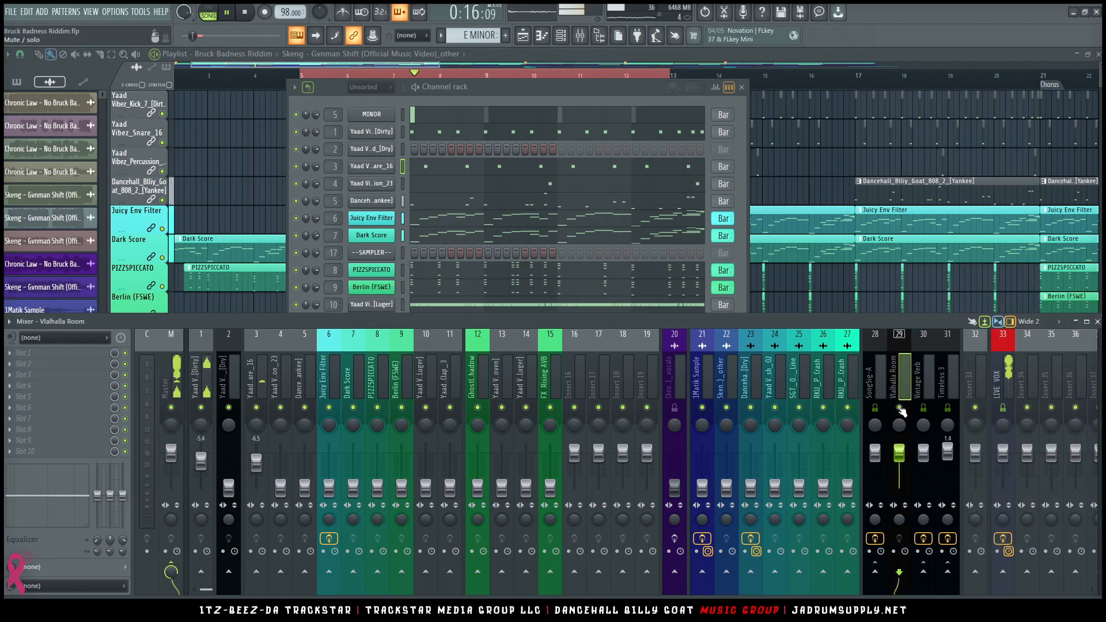
# Select the mixer tracks from SongSig-A through Timeless 3 and change the color of all four to the saved black swatch.
pyautogui.hotkey('shift', 'Left')
pyautogui.rightClick(927, 383)
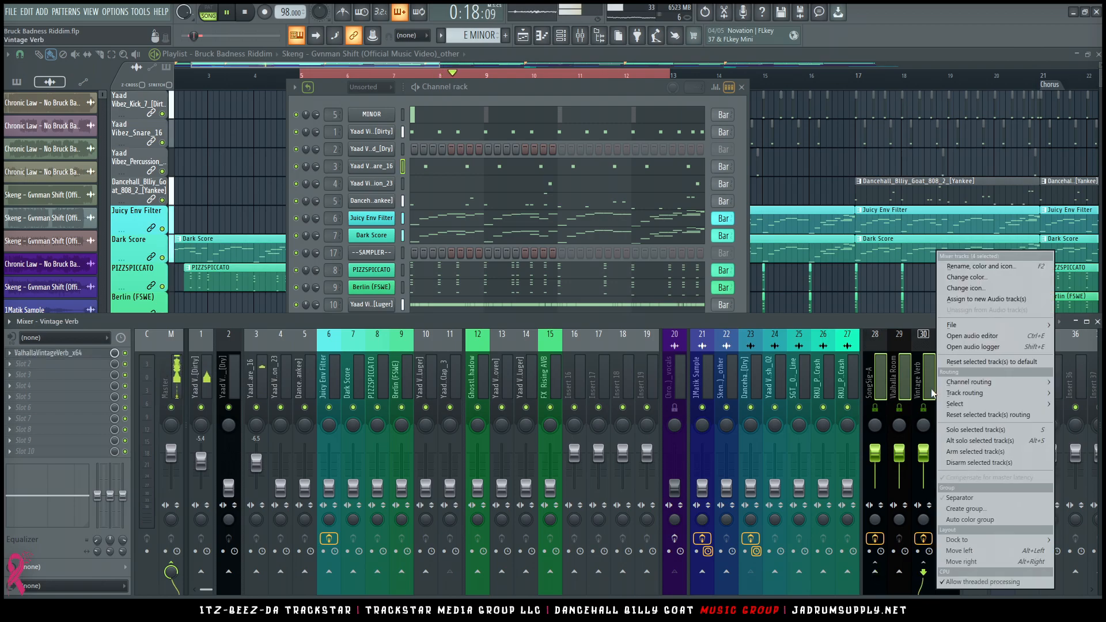
pyautogui.click(979, 276)
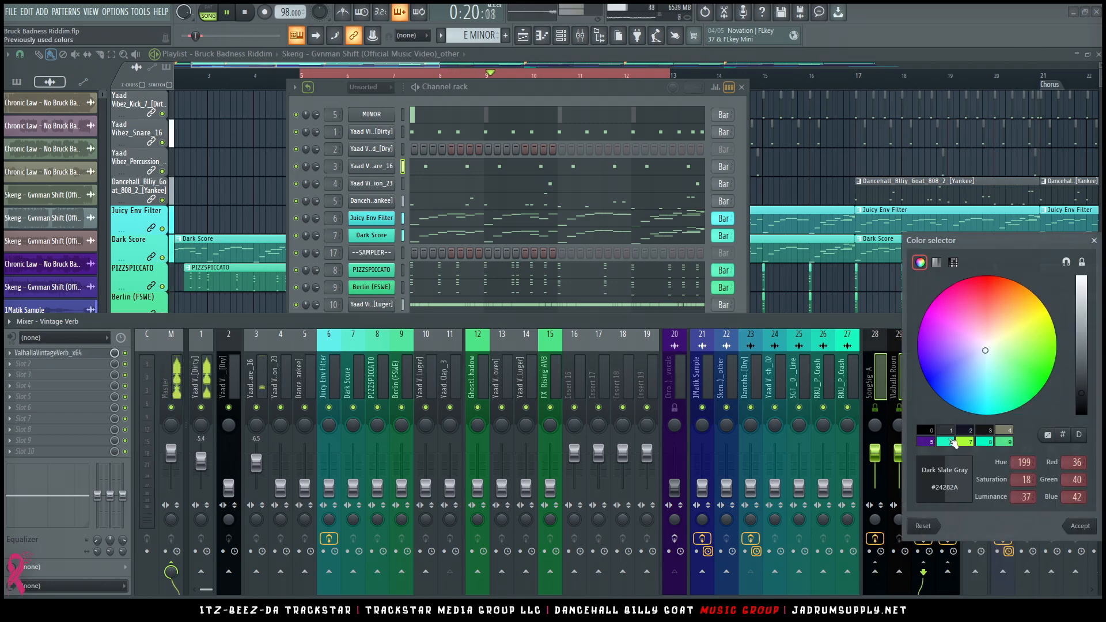
pyautogui.click(926, 430)
pyautogui.press('Return')
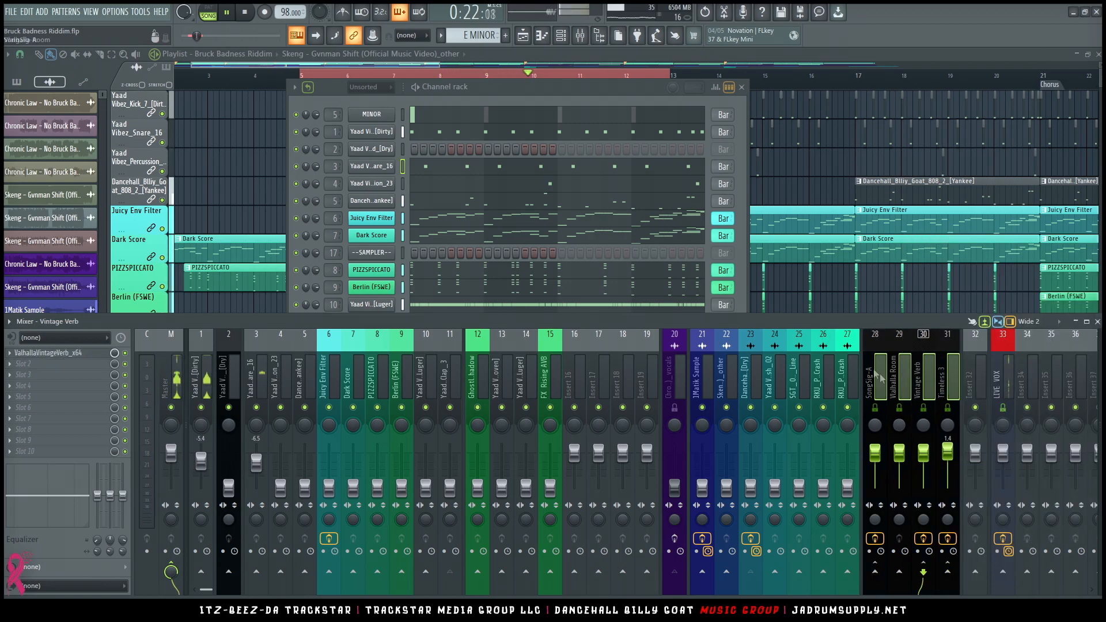
# Load ValhallaVintageVerb_x64 in the first effect slot of the Vlalhalla Room track.
pyautogui.press('Left')
pyautogui.click(79, 370)
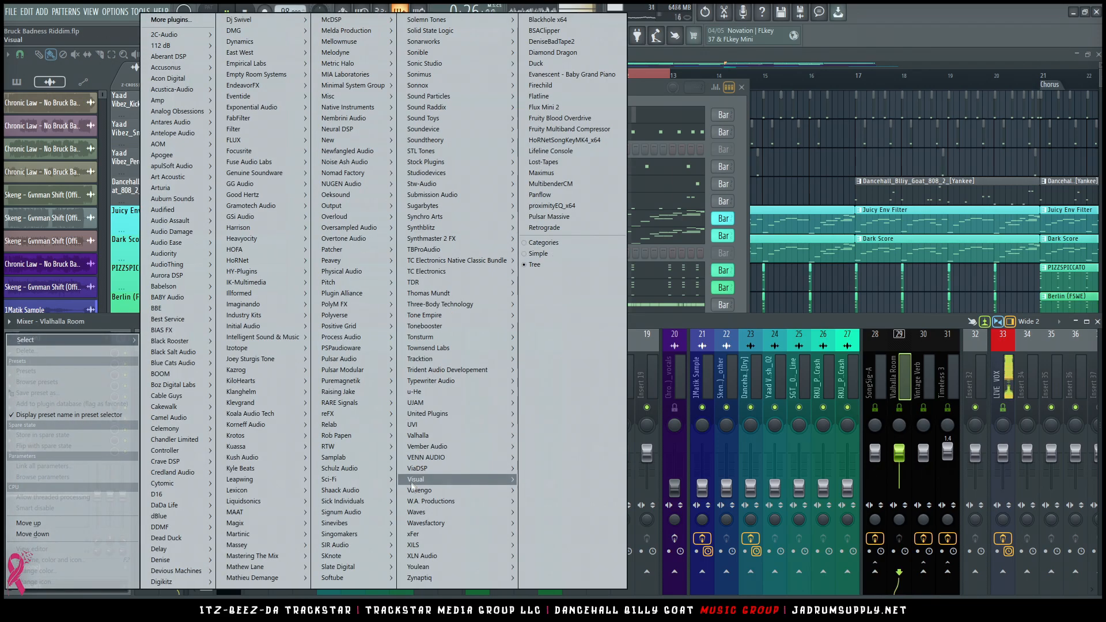
pyautogui.moveTo(440, 434)
pyautogui.moveTo(544, 457)
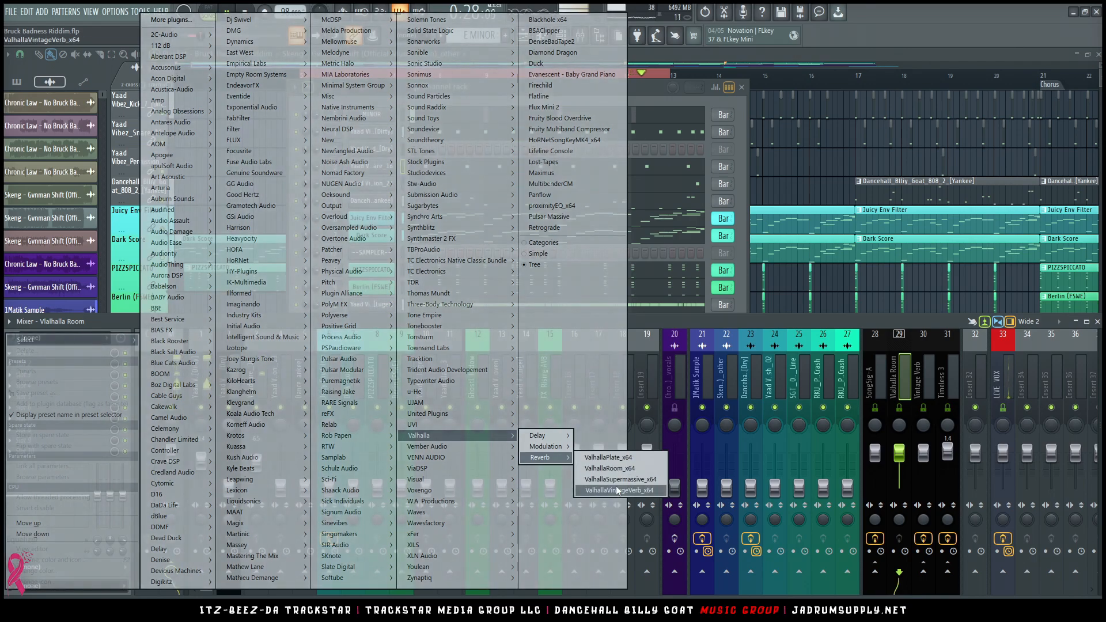
pyautogui.click(617, 489)
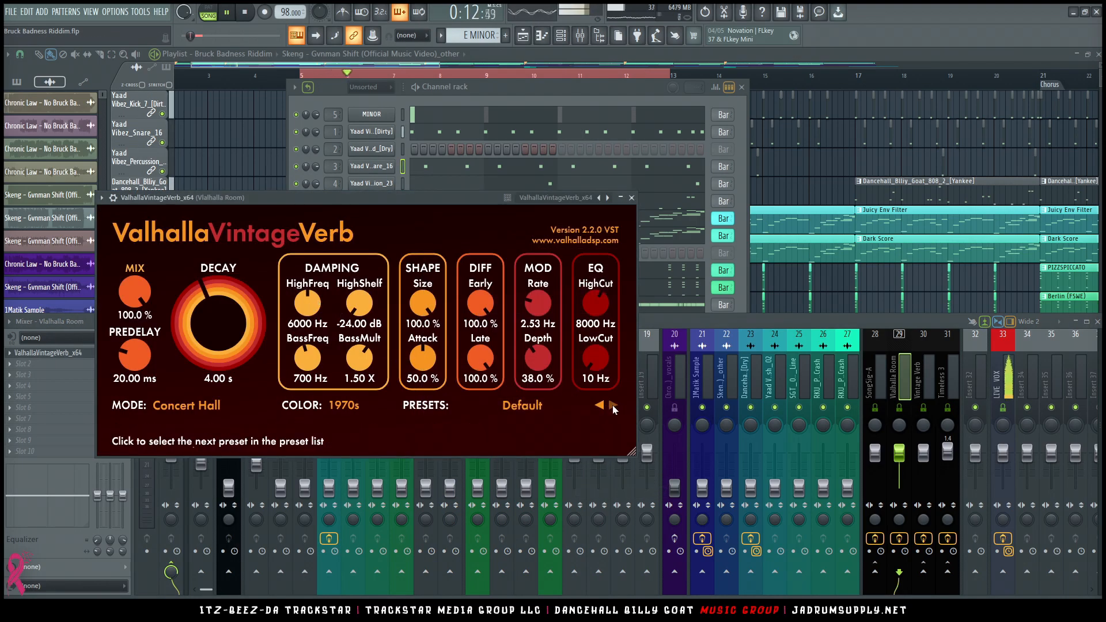
# Step forward and back through the ValhallaVintageVerb presets from Default to choose a reverb, and close the plugin window.
pyautogui.click(613, 407)
pyautogui.click(612, 407)
pyautogui.click(599, 406)
pyautogui.click(613, 405)
pyautogui.click(631, 197)
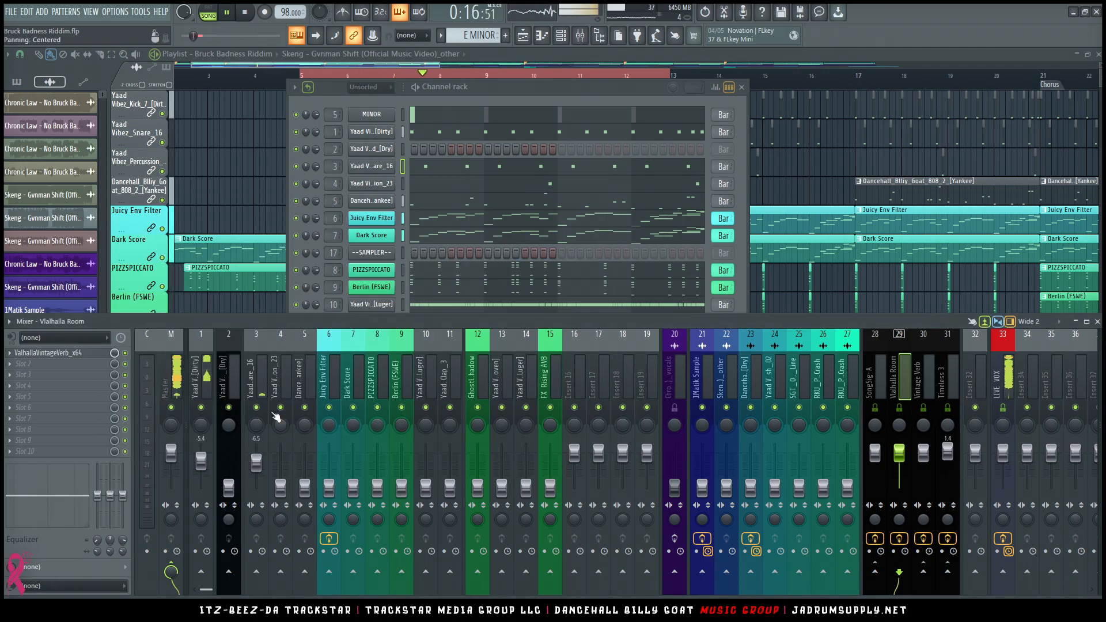
# Raise the Yaad Vibez_Snare_16 fader to -4.8 dB and the Yaad Vibez_Kick_7_[Dirt] fader on insert 1 to -5.1 dB.
pyautogui.moveTo(249, 442); pyautogui.dragTo(248, 439)
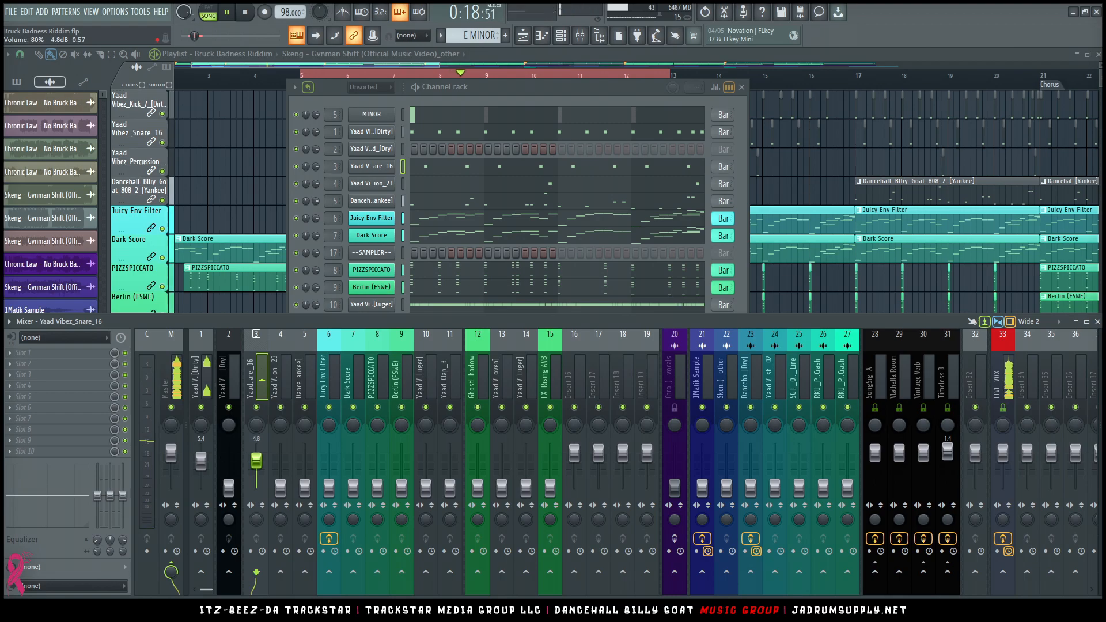
pyautogui.moveTo(201, 460); pyautogui.dragTo(201, 458)
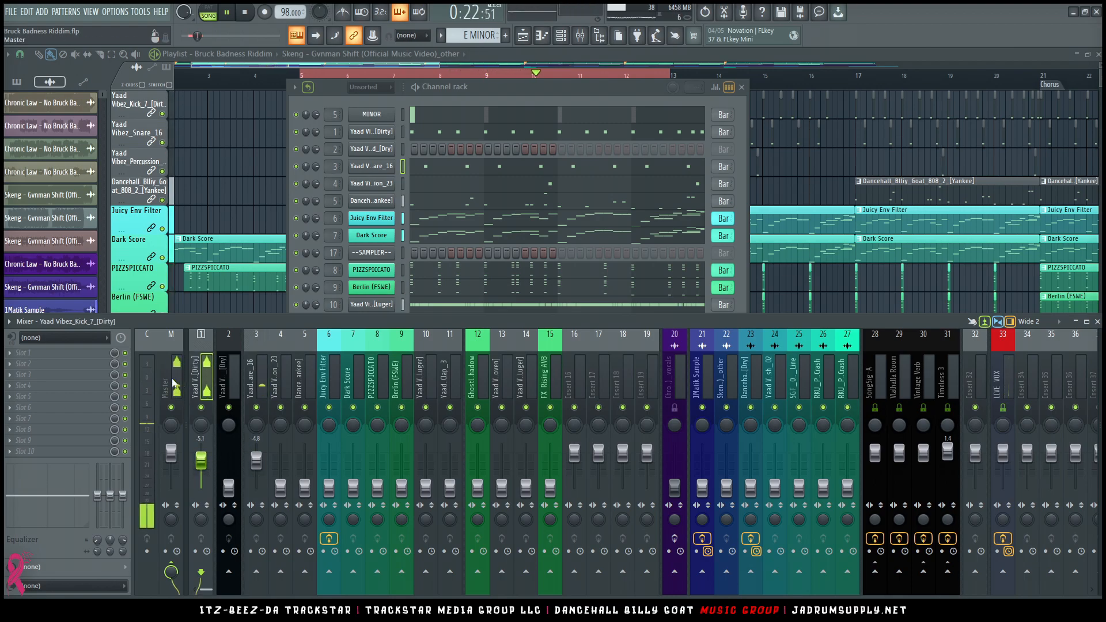
# Stop playback, load the saved mastering effects chain on the Master track, and move its Loudness Monitor window over the playlist's upper-left area.
pyautogui.click(171, 453)
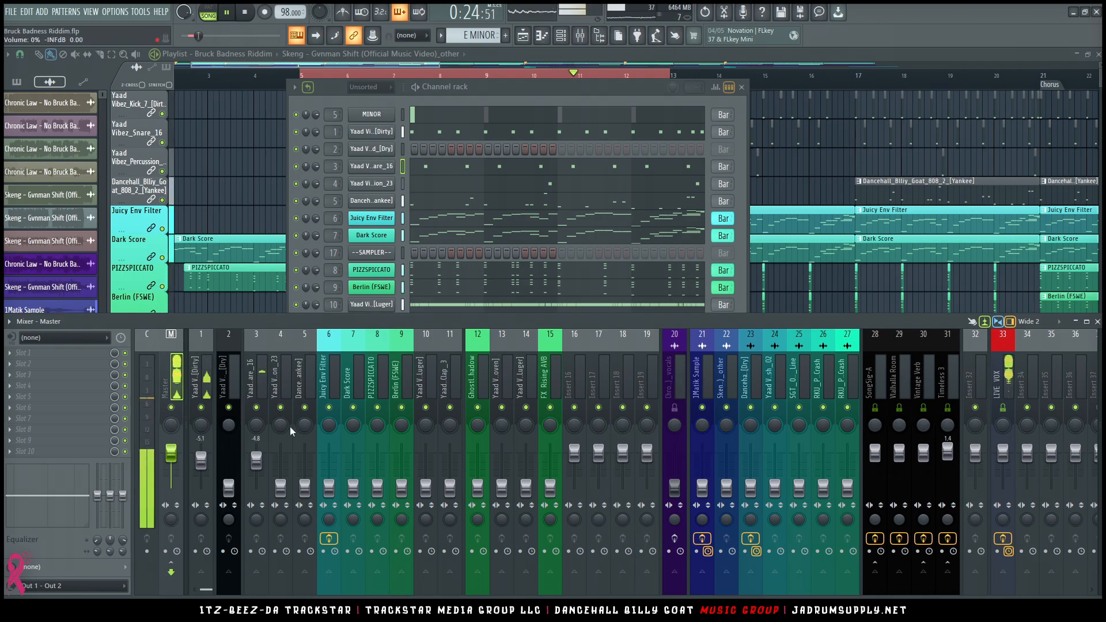
pyautogui.press('space')
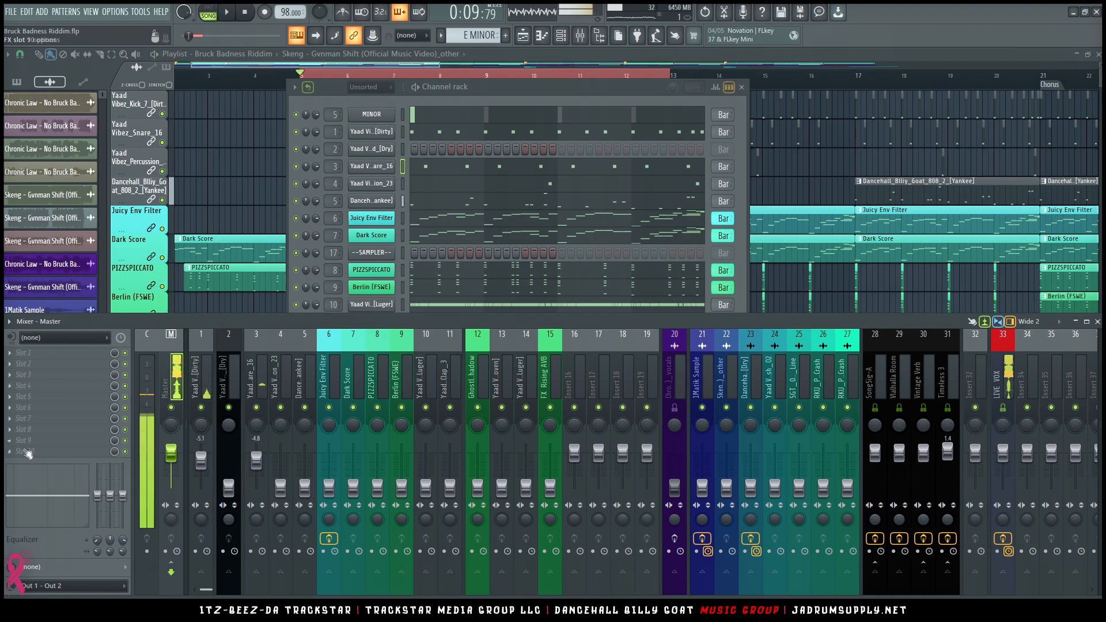
pyautogui.click(27, 452)
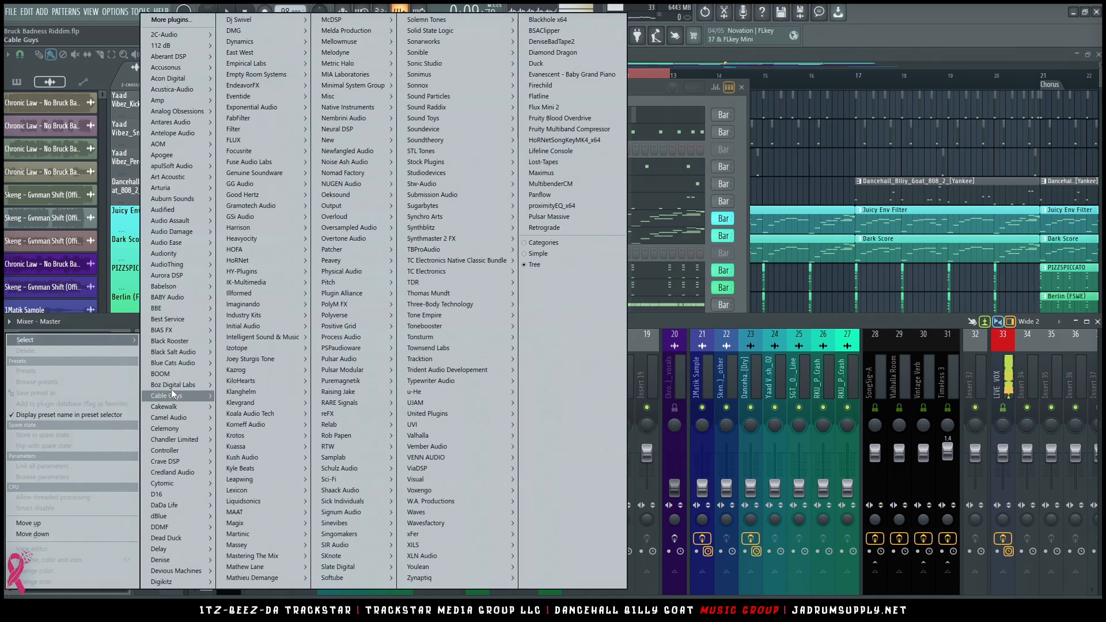
pyautogui.press('Escape')
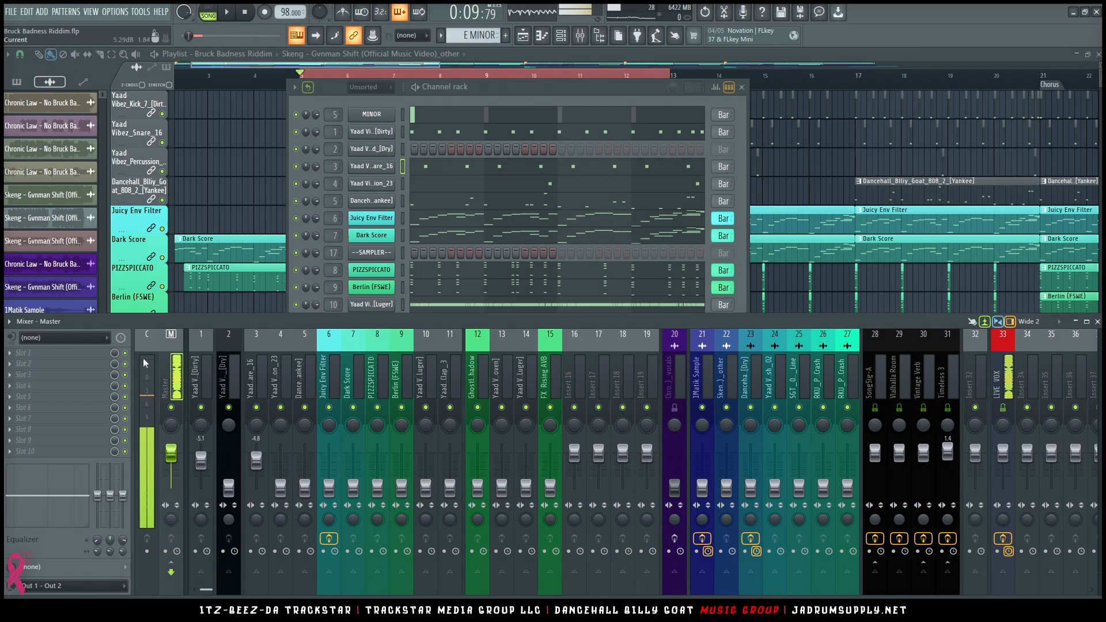
pyautogui.rightClick(180, 373)
pyautogui.moveTo(261, 323)
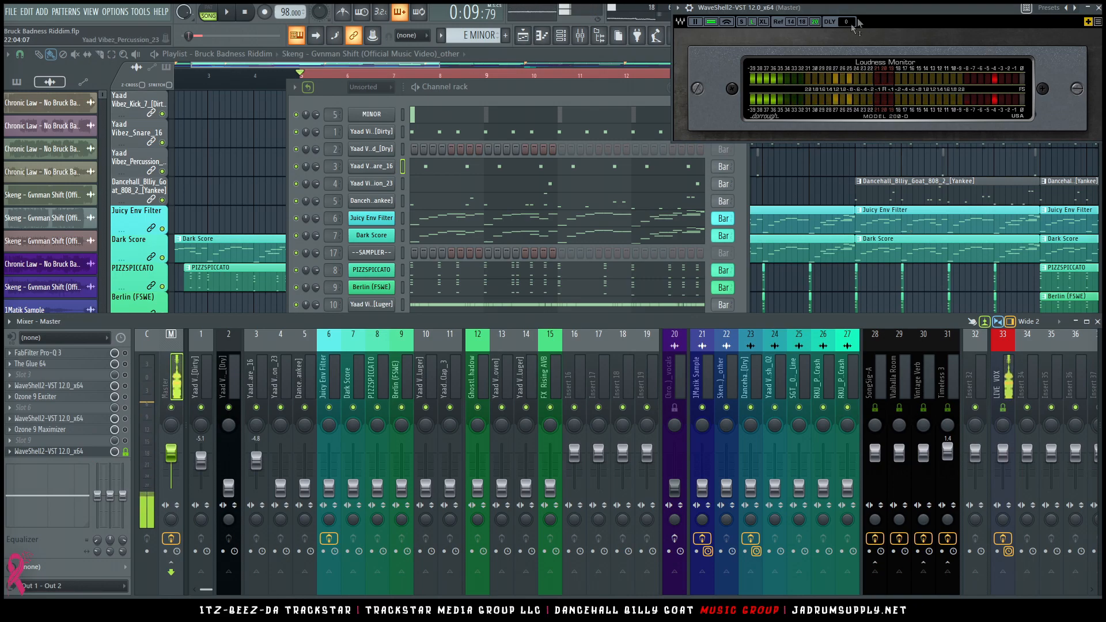
pyautogui.moveTo(890, 12); pyautogui.dragTo(220, 12)
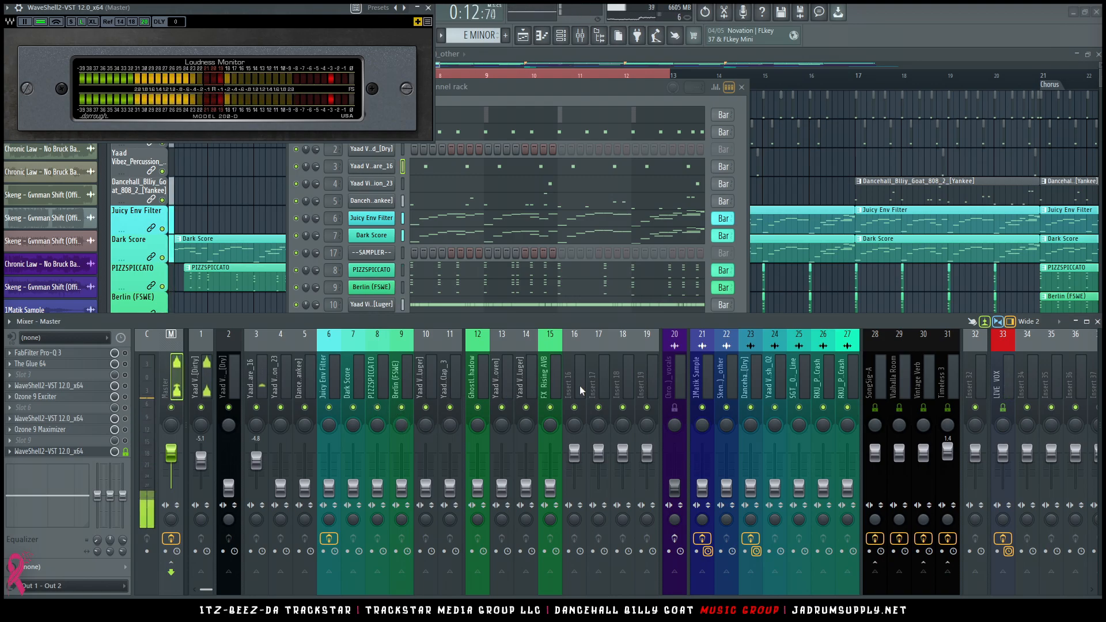
# Load the stereo FabFilter Pro-Q 3 equalizer in the first effect slot of the Yaad Vibez_Snare_16 track.
pyautogui.click(256, 377)
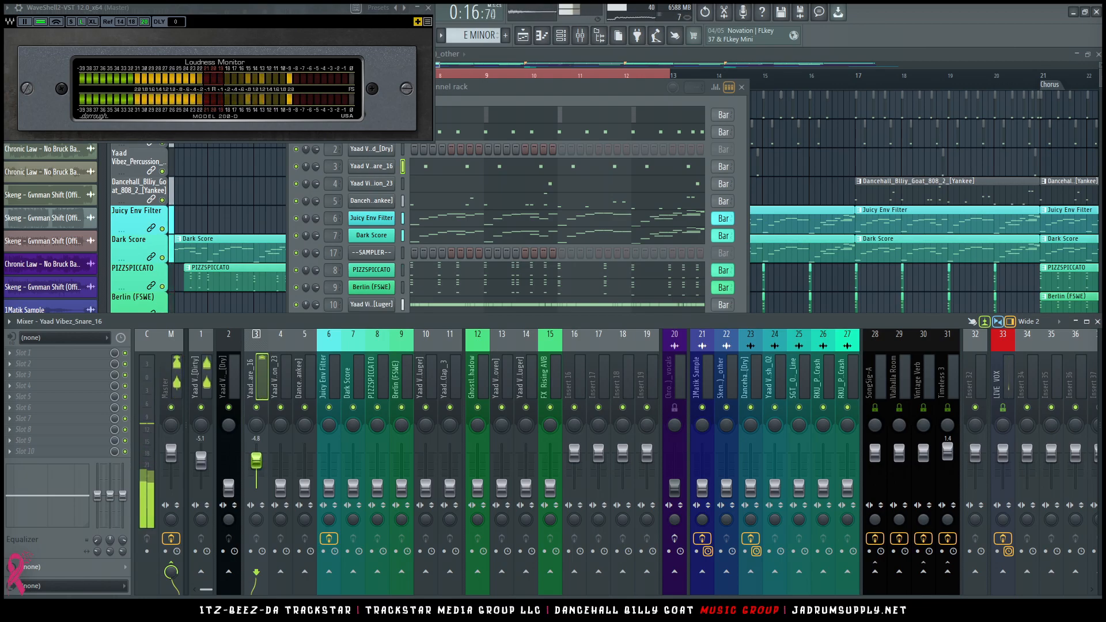
pyautogui.click(57, 357)
pyautogui.moveTo(262, 118)
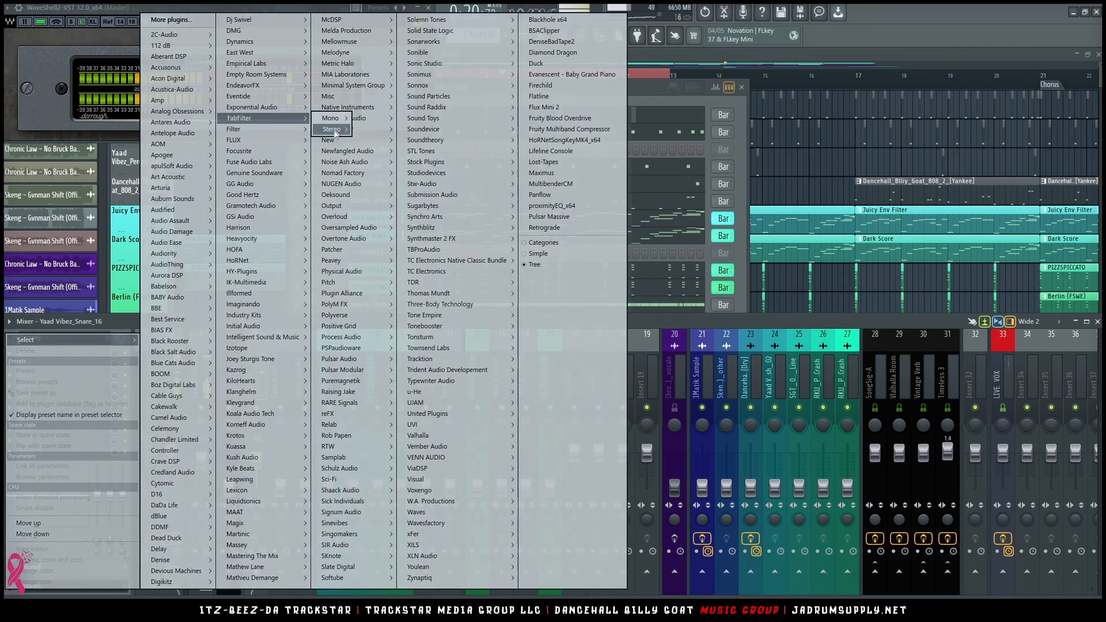
pyautogui.moveTo(337, 130)
pyautogui.click(441, 181)
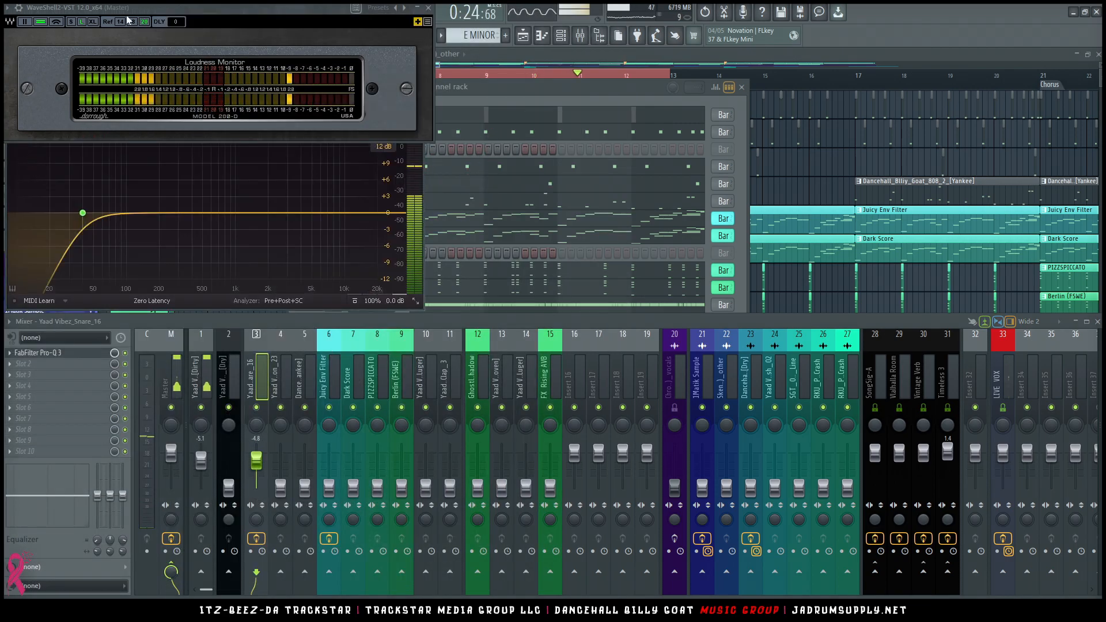
# Reposition the Loudness Monitor and the snare's Pro-Q 3 windows so that both are fully visible without overlapping.
pyautogui.moveTo(163, 10)
pyautogui.mouseDown()
pyautogui.moveTo(175, 248)
pyautogui.moveTo(251, 91)
pyautogui.moveTo(168, 39)
pyautogui.moveTo(163, 12)
pyautogui.mouseUp()
pyautogui.click(324, 181)
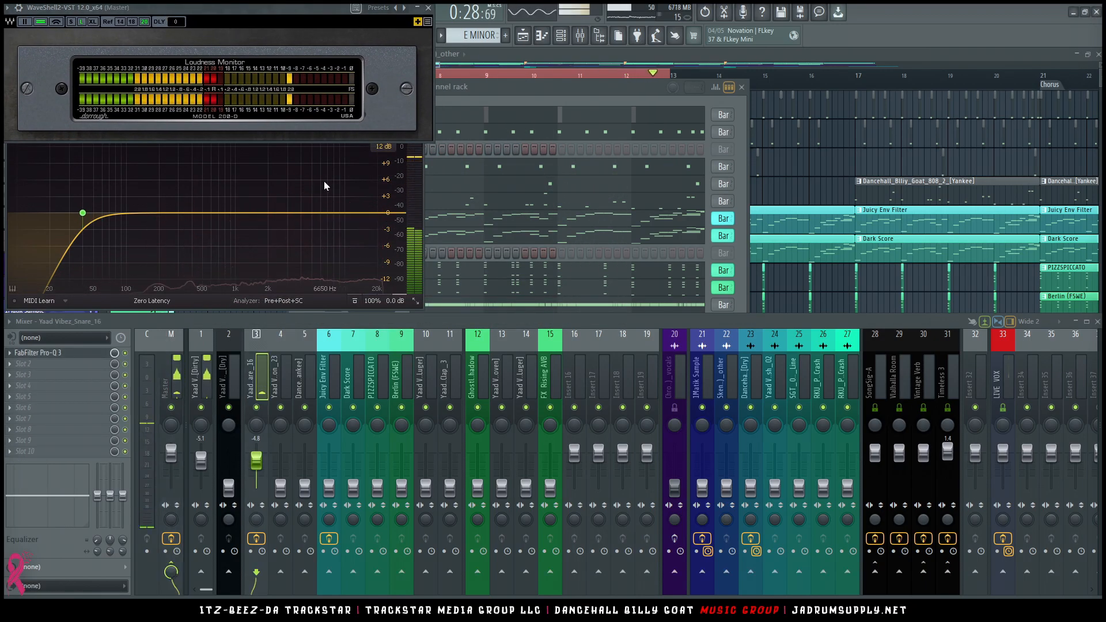
pyautogui.click(19, 7)
pyautogui.click(42, 248)
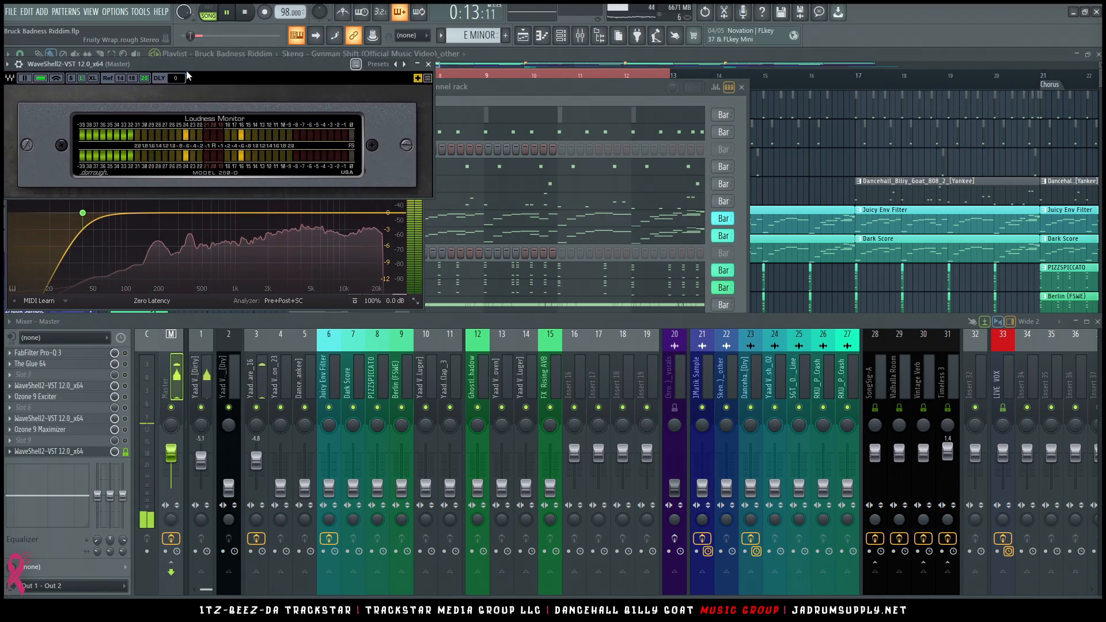
pyautogui.moveTo(245, 112); pyautogui.dragTo(593, 279)
# Apply the Heavy Trap Snare [Exposed_Mids] drum preset to the snare's Pro-Q 3 and close its window.
pyautogui.click(668, 293)
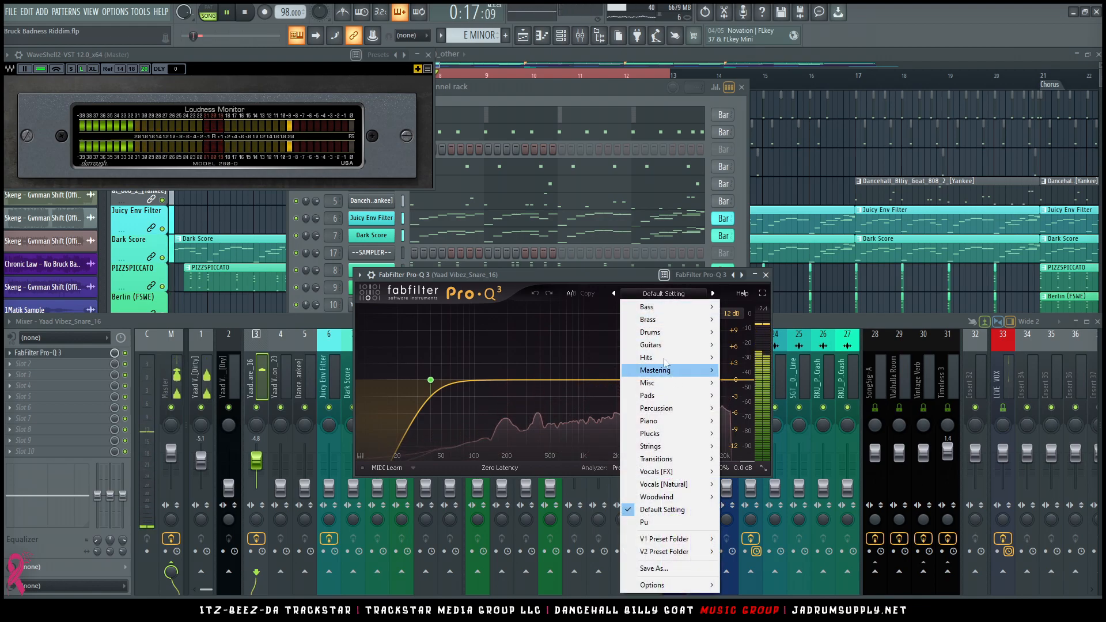
pyautogui.moveTo(651, 332)
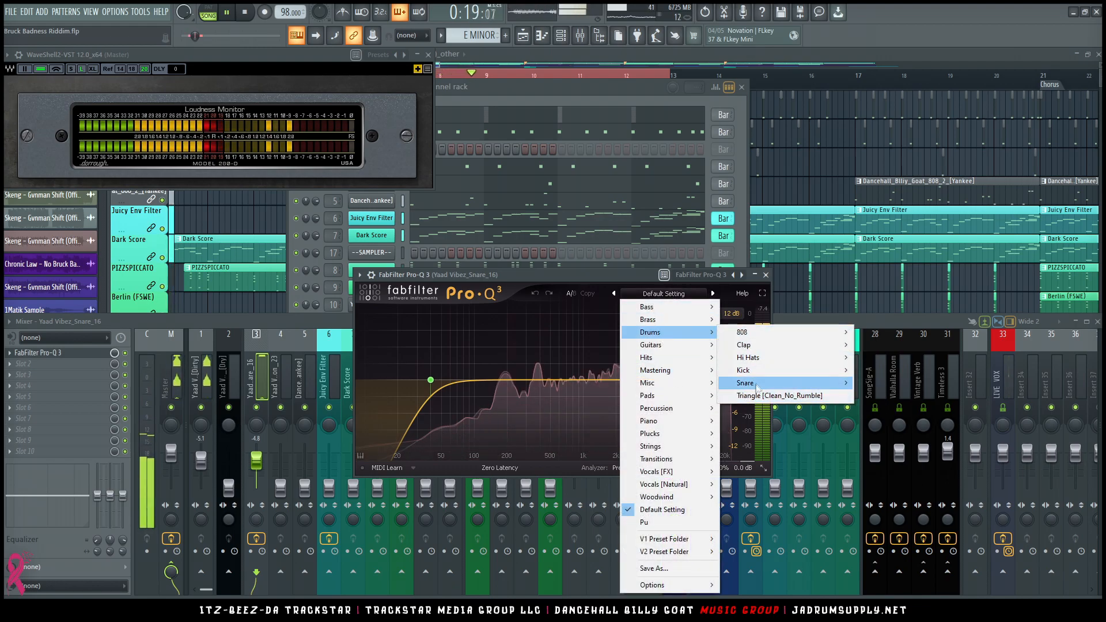
pyautogui.moveTo(756, 385)
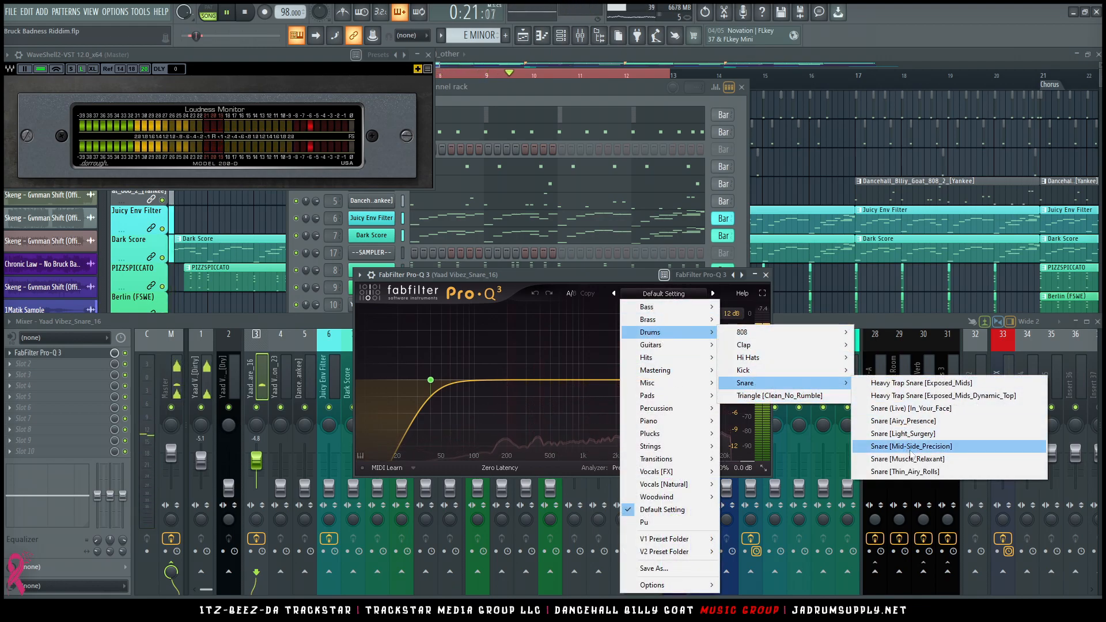
pyautogui.click(942, 384)
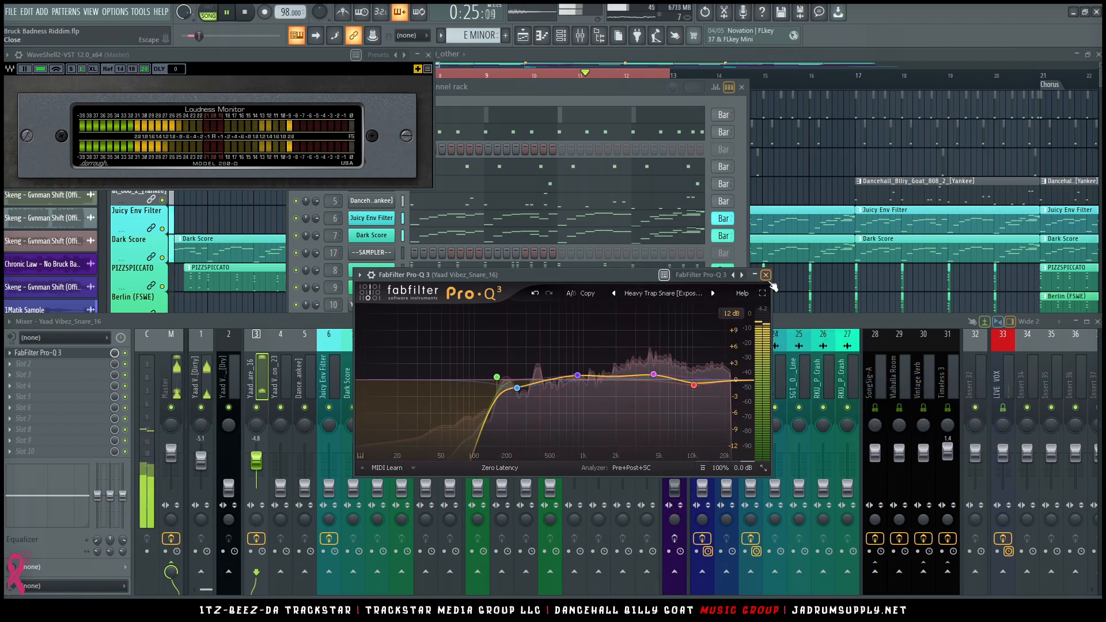
pyautogui.click(765, 275)
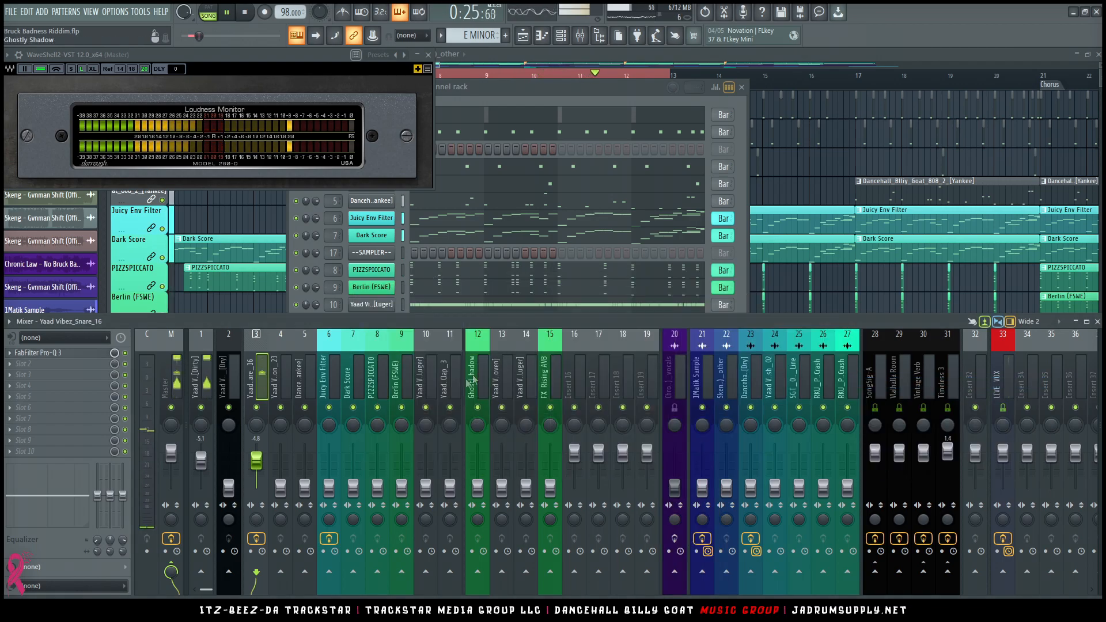
# Send the Yaad Vibez_Snare_16 track to the Vlalhalla Room track and lower that send's level.
pyautogui.click(907, 573)
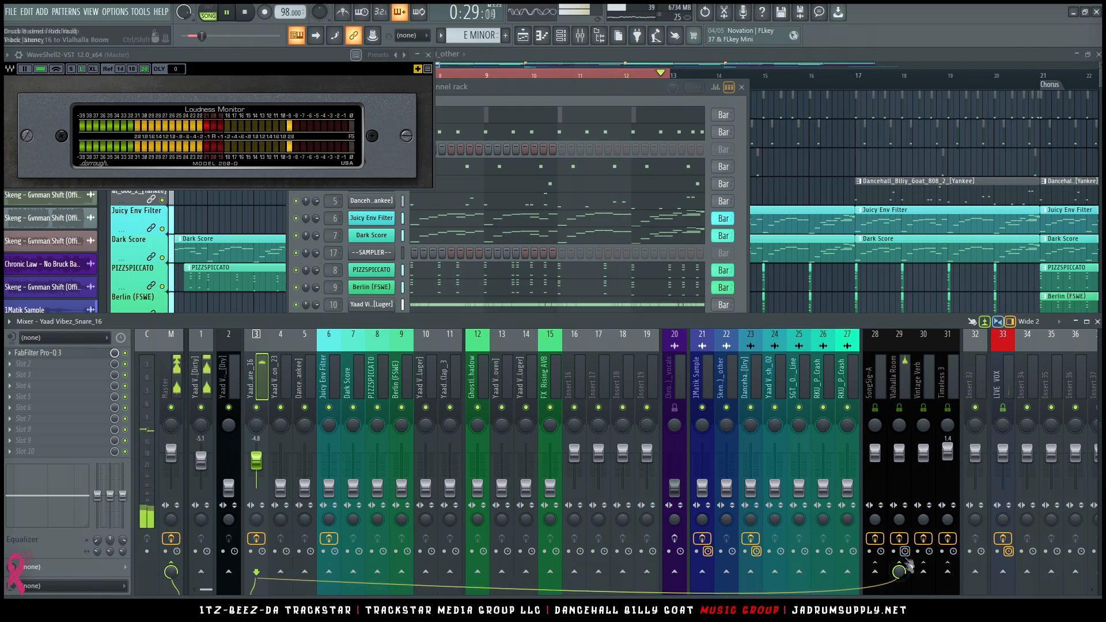
pyautogui.moveTo(898, 571); pyautogui.dragTo(898, 594)
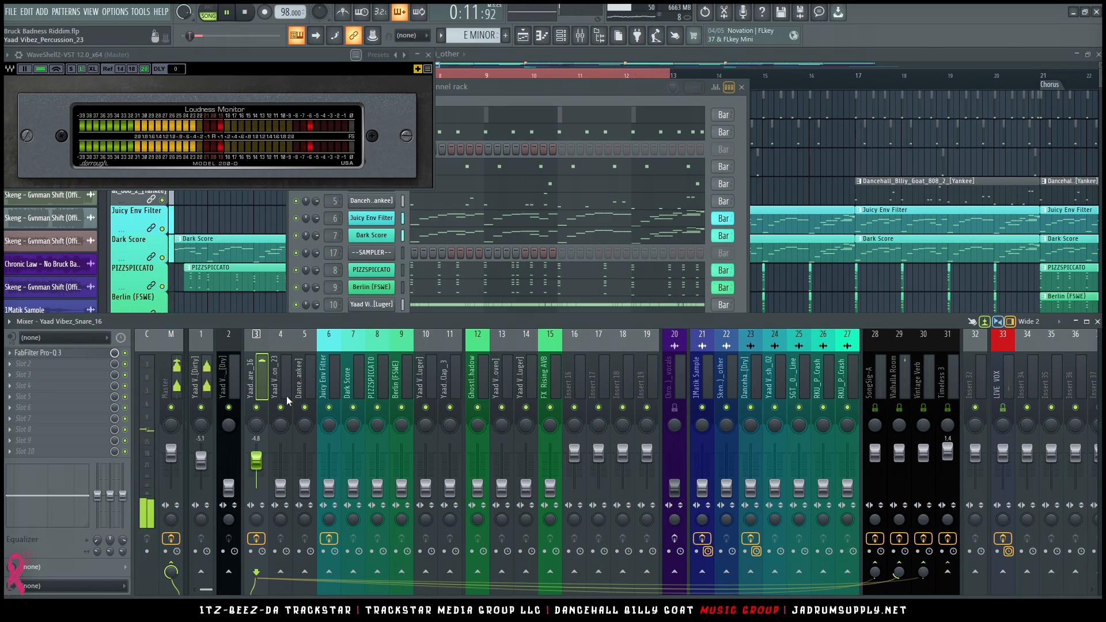
# Raise the Yaad Vibez_Percussion_23 fader to -5.4 dB and load FabFilter Pro-Q 3 in its first effect slot.
pyautogui.moveTo(284, 492); pyautogui.dragTo(280, 464)
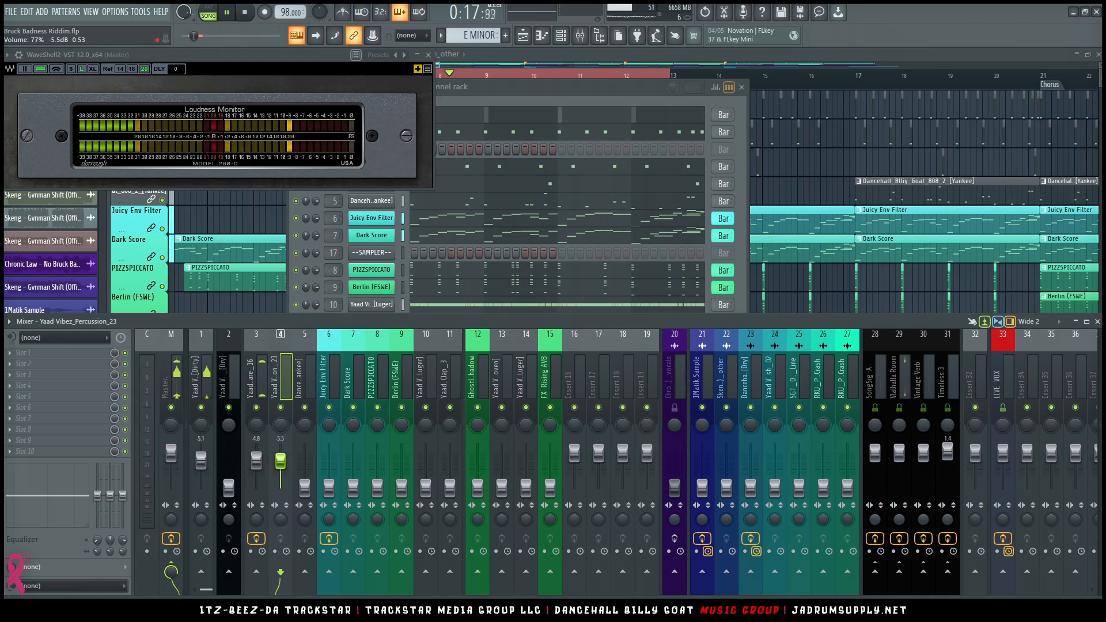
pyautogui.click(23, 352)
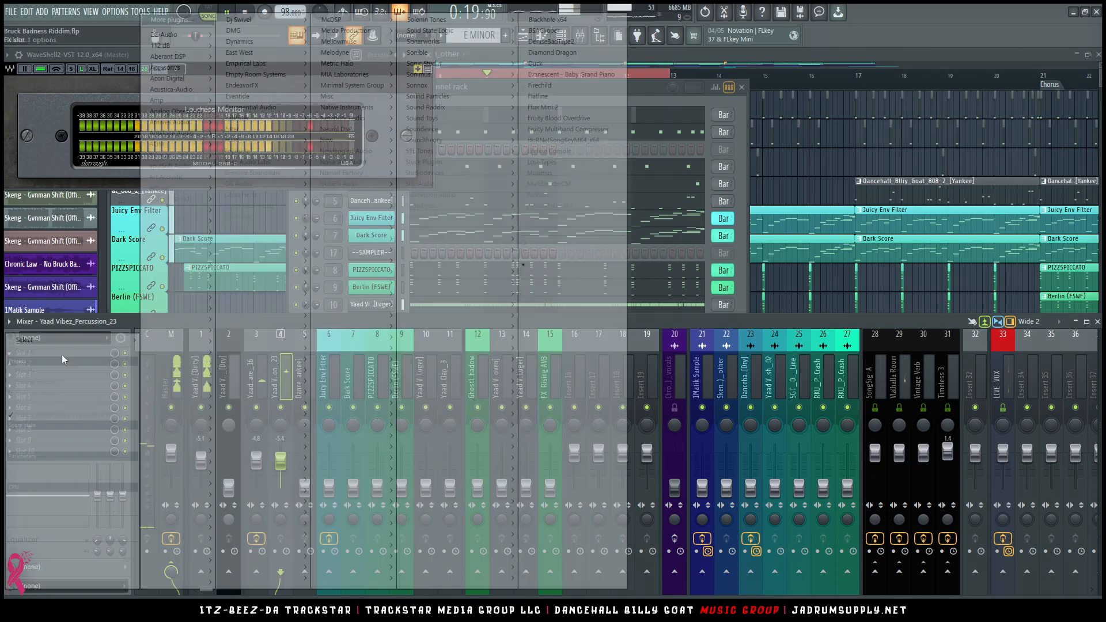
pyautogui.moveTo(337, 129)
pyautogui.moveTo(374, 151)
pyautogui.click(451, 186)
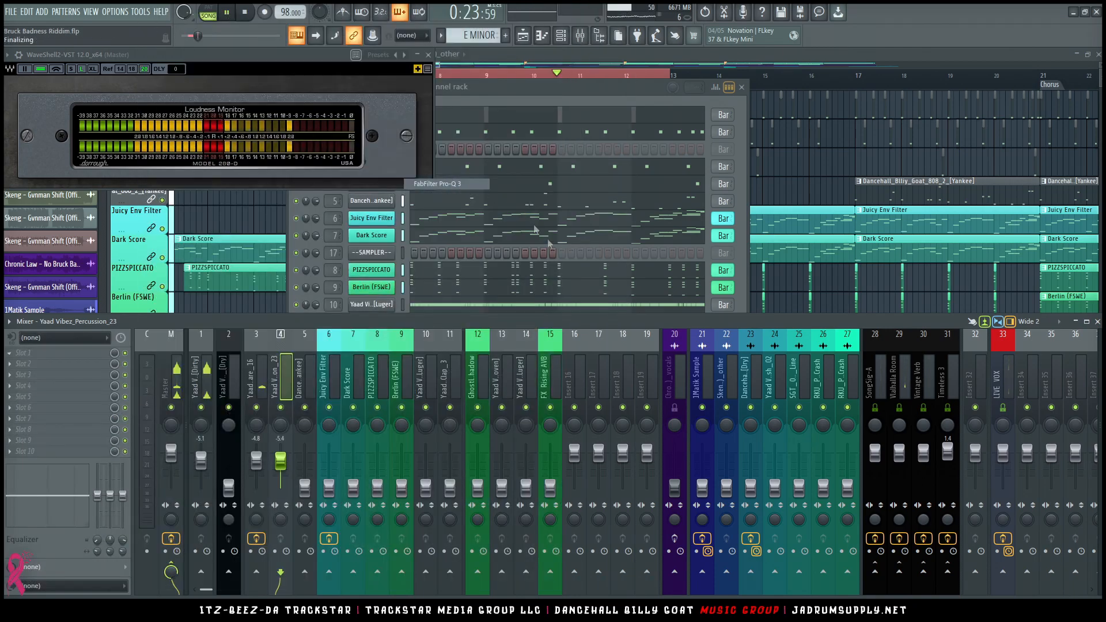
pyautogui.click(353, 163)
pyautogui.moveTo(348, 271)
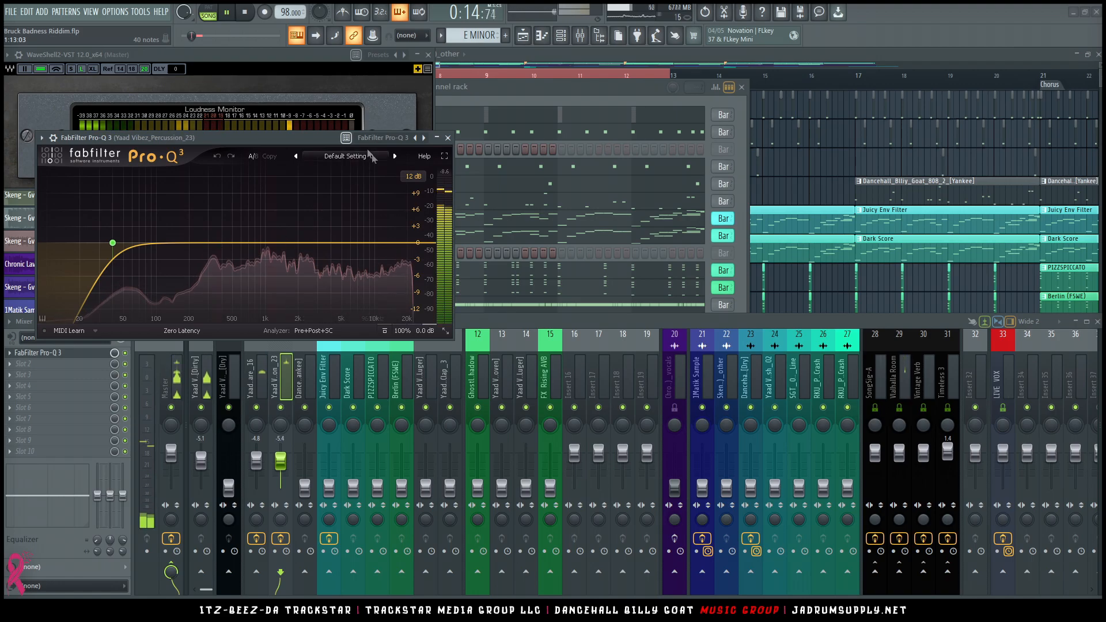
# Move the percussion track's Pro-Q 3 window clear of the Loudness Monitor and apply the Rimshot [Clear_Dynamic] percussion preset.
pyautogui.moveTo(259, 138); pyautogui.dragTo(556, 174)
pyautogui.click(648, 194)
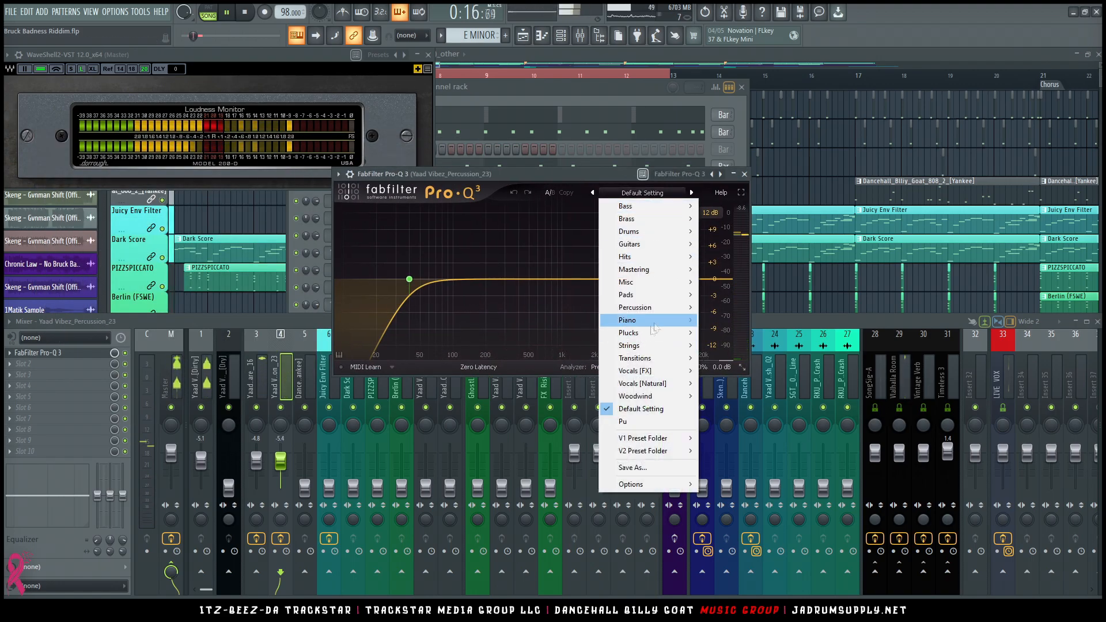
pyautogui.moveTo(655, 311)
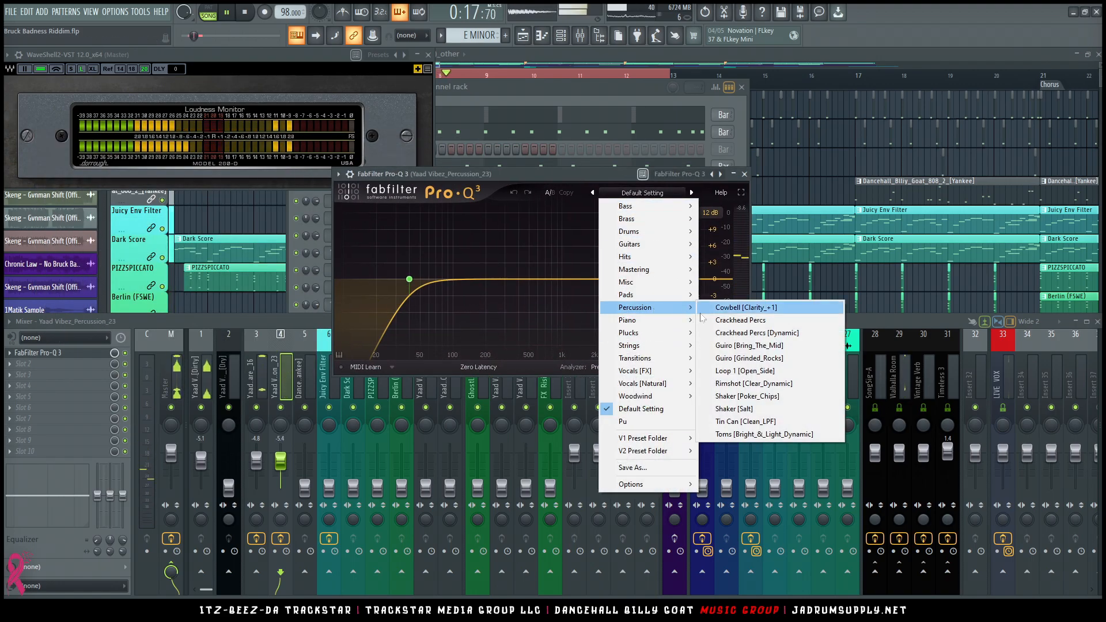
pyautogui.click(729, 385)
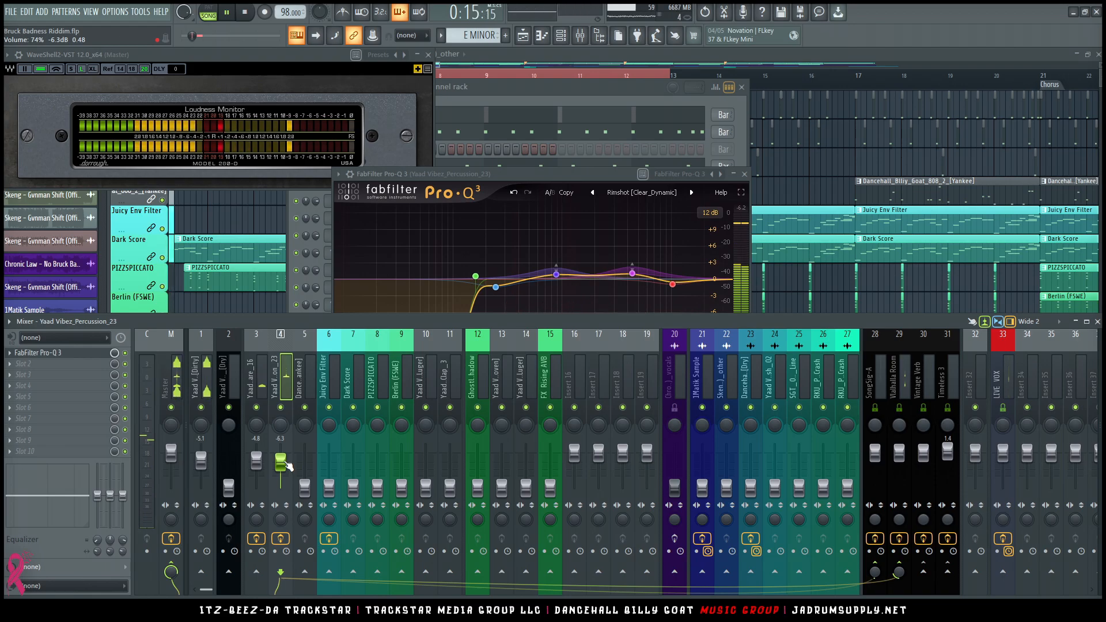
# Set the Yaad Vibez_Snare_16 fader on insert 3 to -4.7 dB.
pyautogui.click(255, 468)
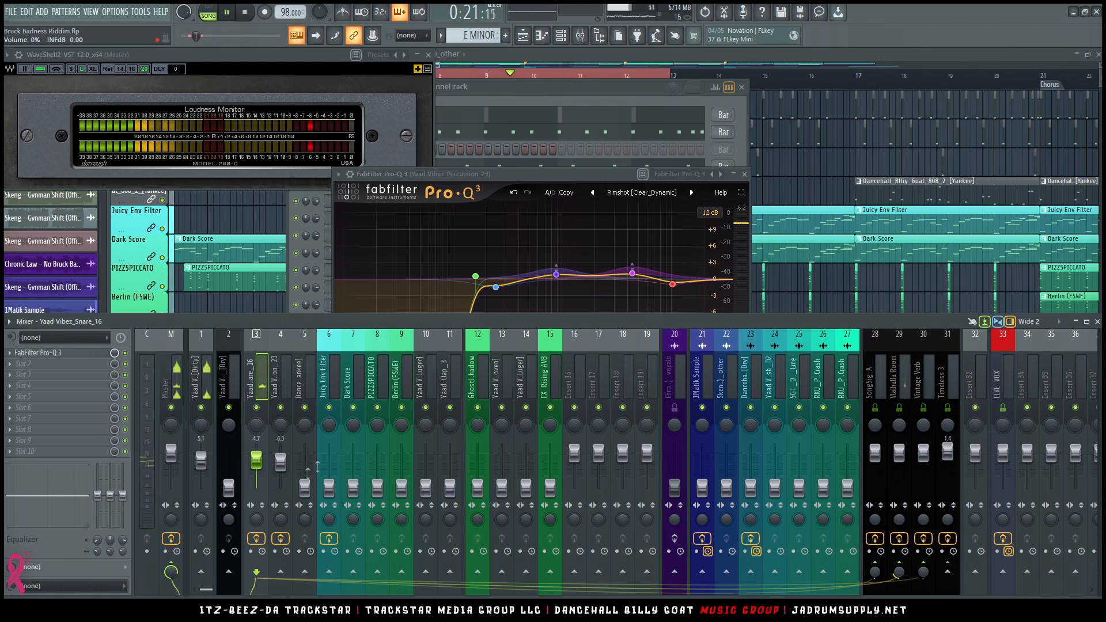
# Raise the Dancehall_Billy_Goat_808_2_[Yankee] fader on insert 5 to -12.1 dB.
pyautogui.click(305, 487)
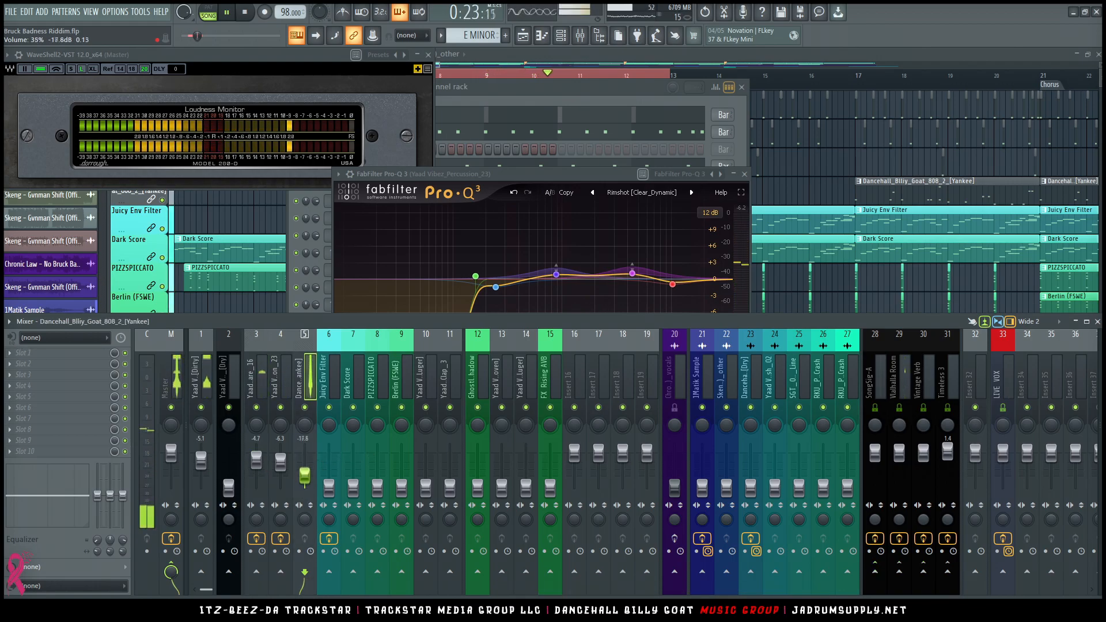
pyautogui.rightClick(312, 573)
pyautogui.click(359, 571)
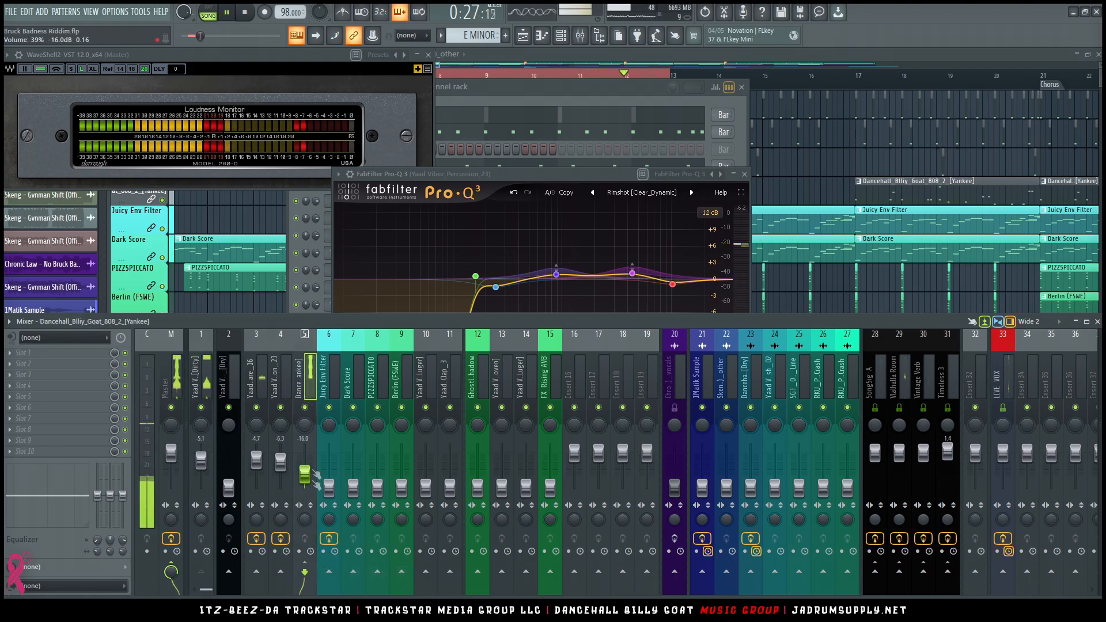
pyautogui.moveTo(305, 471); pyautogui.dragTo(305, 469)
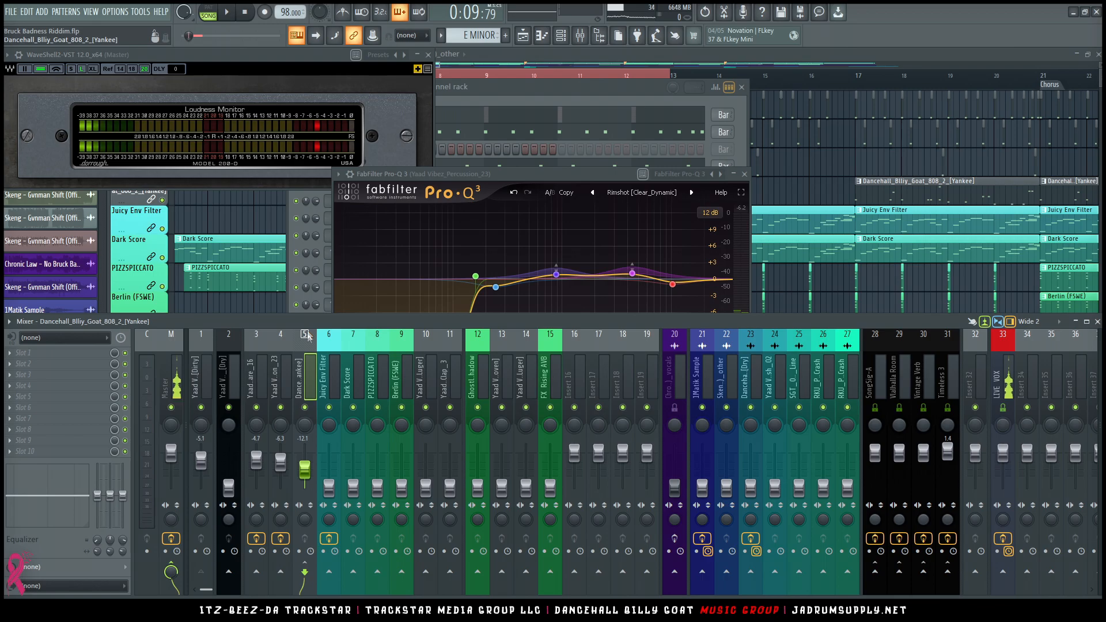
# Load FabFilter Pro-Q 3 in the 808 track's first effect slot and move its window clear of the Loudness Monitor.
pyautogui.click(56, 356)
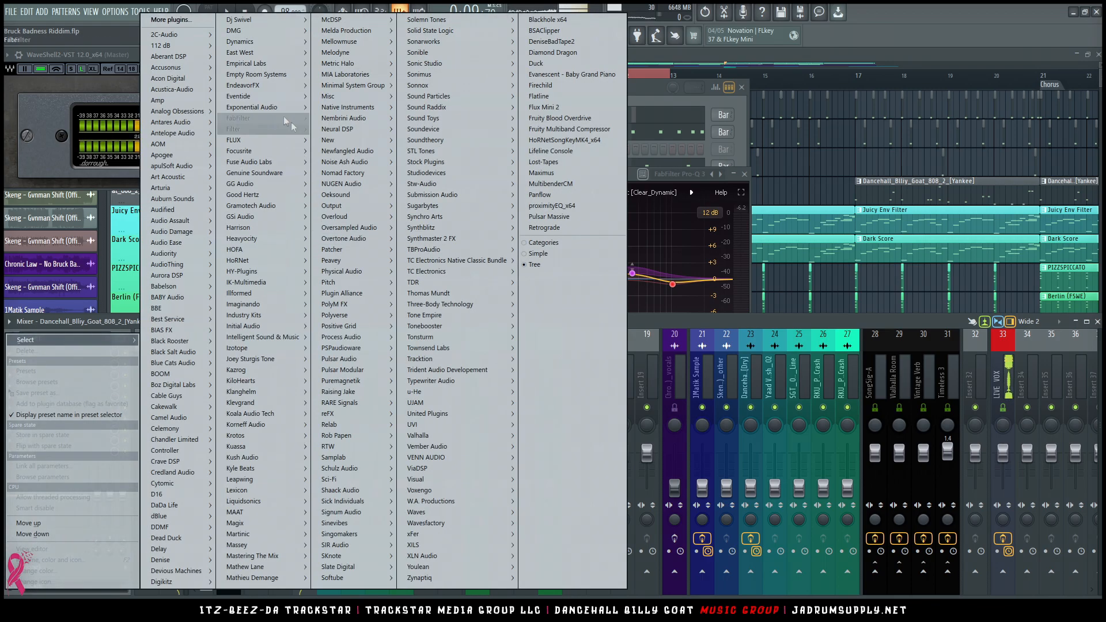
pyautogui.moveTo(270, 119)
pyautogui.moveTo(332, 129)
pyautogui.moveTo(369, 151)
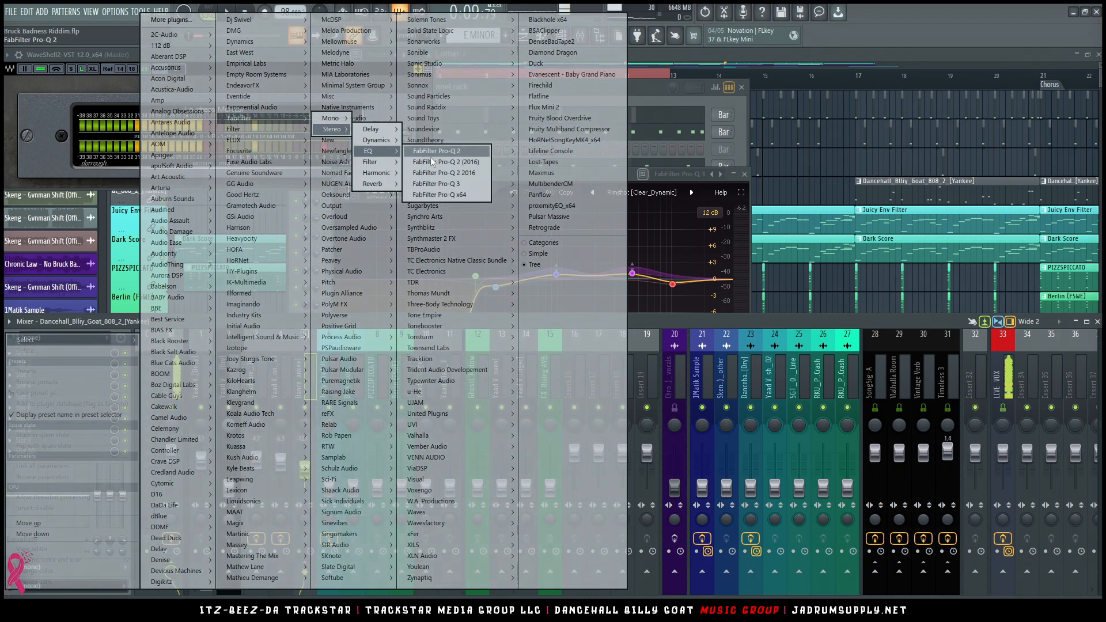
pyautogui.click(457, 183)
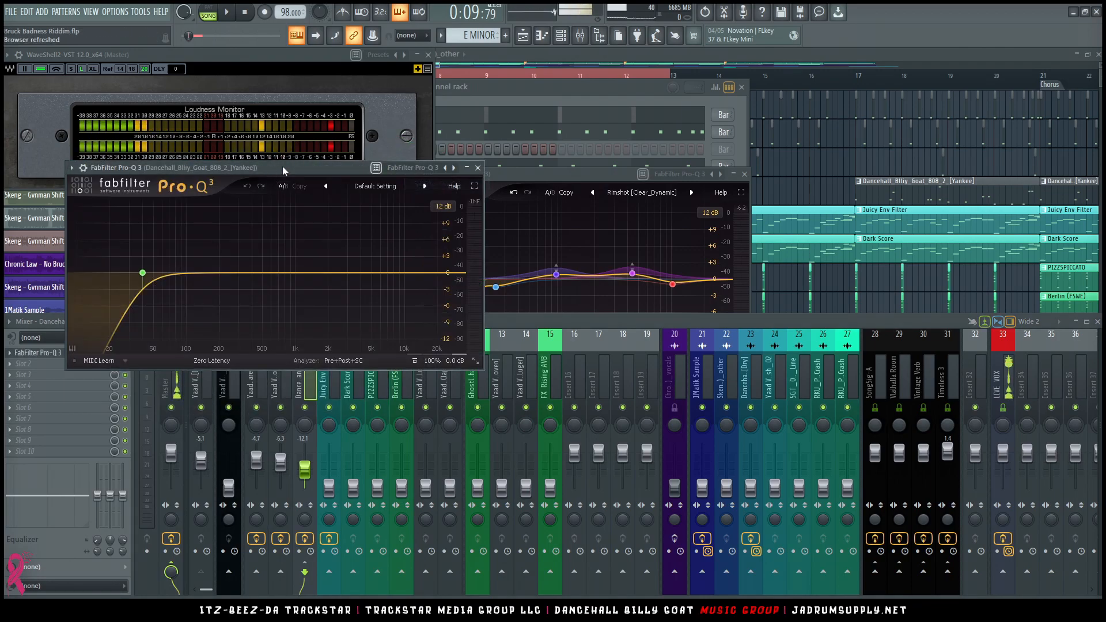
pyautogui.moveTo(282, 166); pyautogui.dragTo(806, 223)
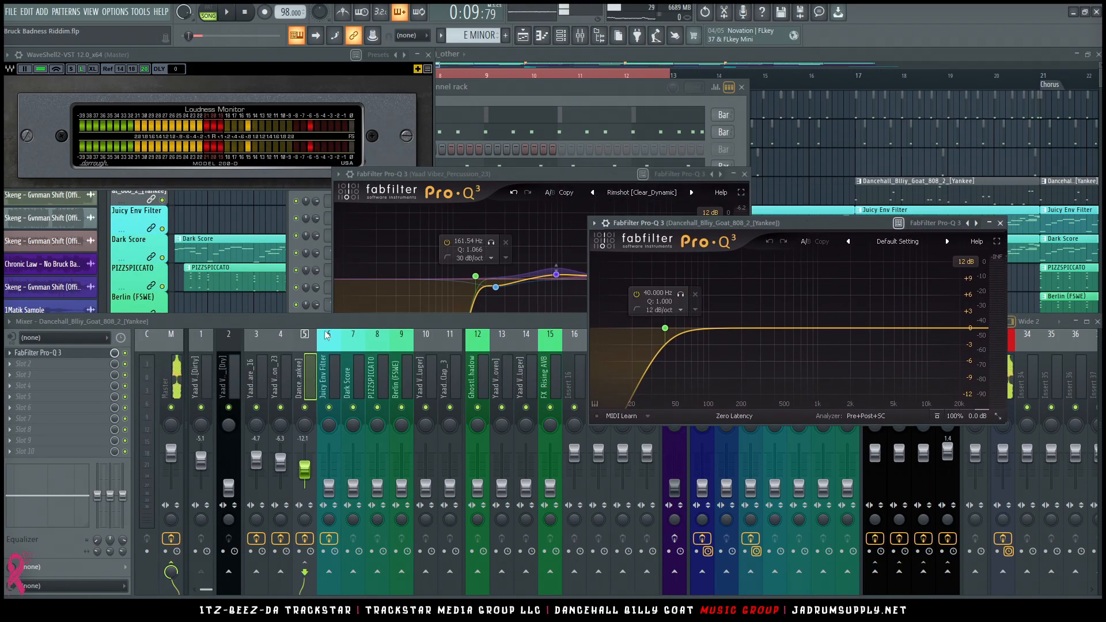
# Check the Yaad Vibez_Kick_7_[Dirty] track's routing to the 808 track, keeping the Pro-Q 3 window clear of the mixer.
pyautogui.click(205, 386)
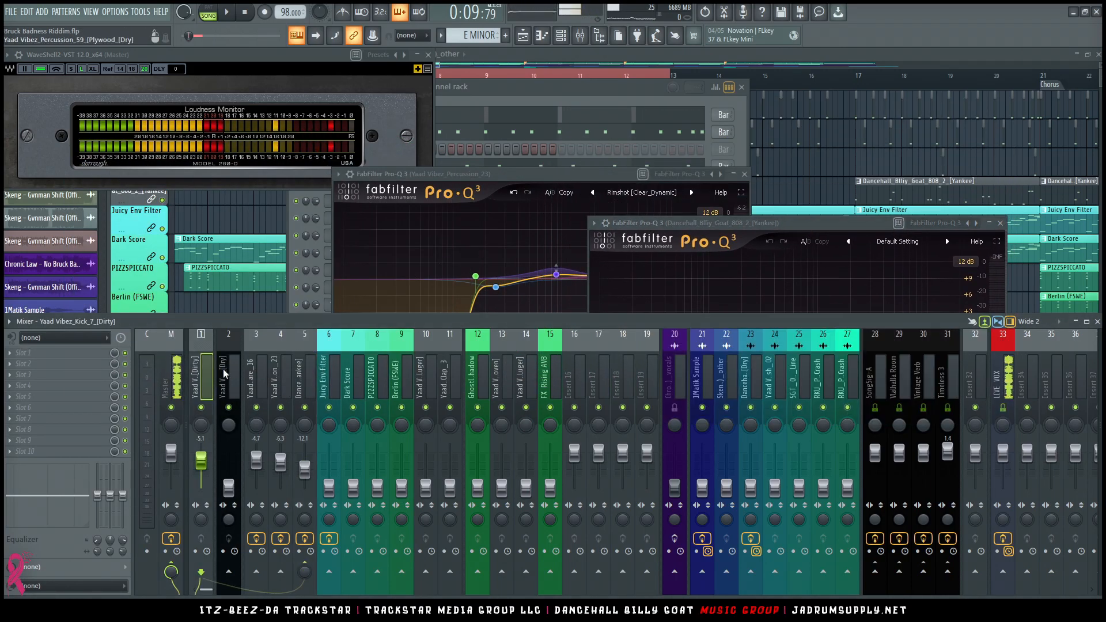
pyautogui.moveTo(759, 237); pyautogui.dragTo(776, 138)
pyautogui.click(205, 380)
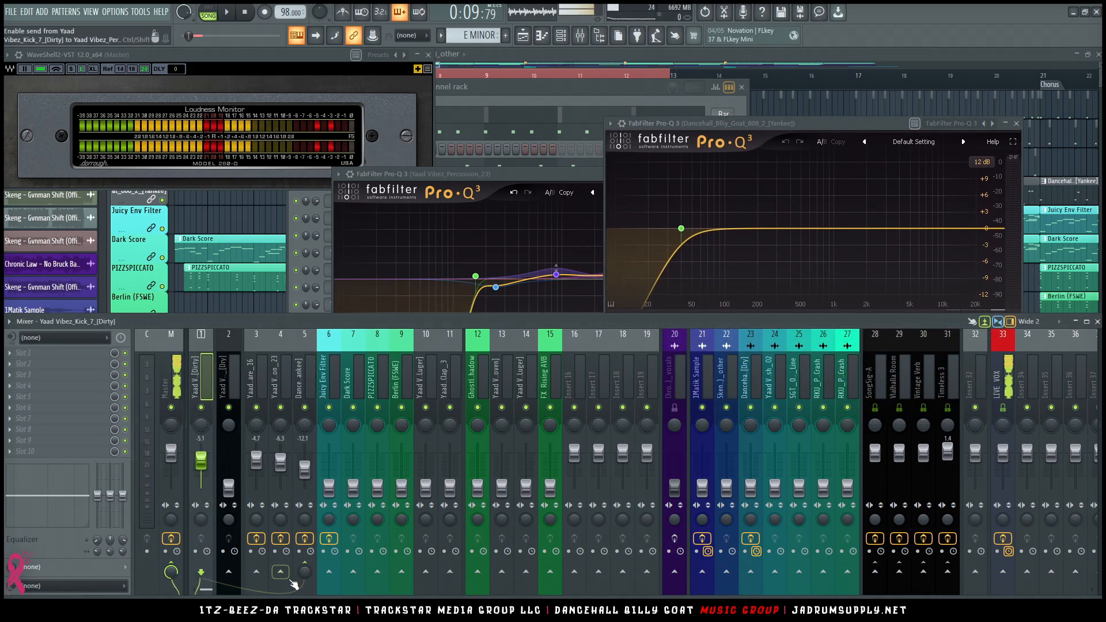
pyautogui.moveTo(780, 125); pyautogui.dragTo(686, 141)
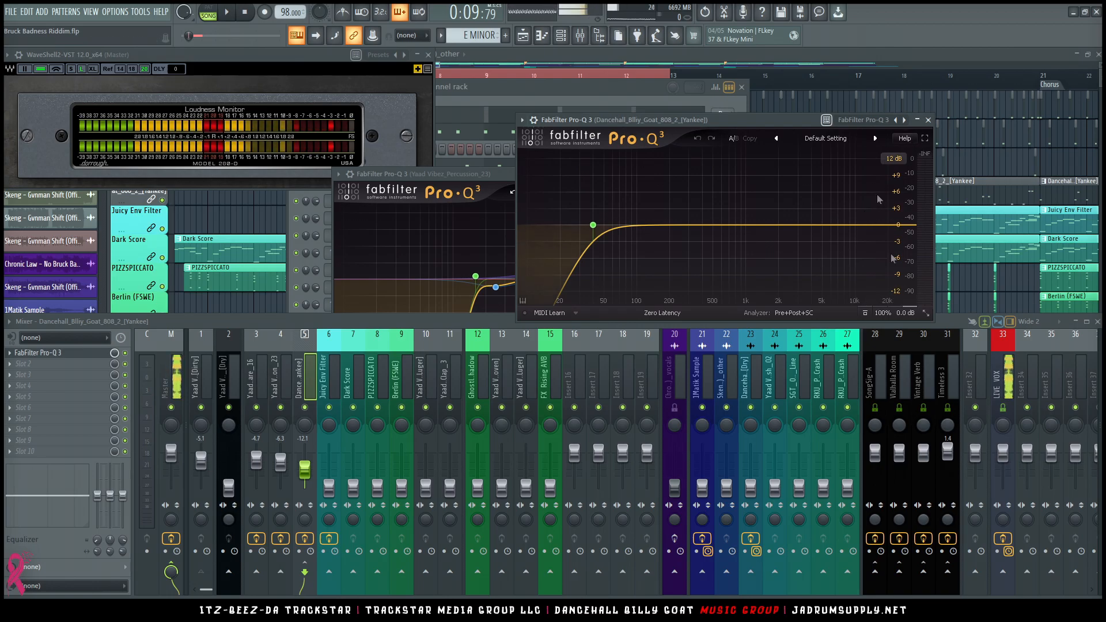
# Show the Side Chain external spectrum in the 808's Pro-Q 3 analyzer and play the loop.
pyautogui.click(803, 315)
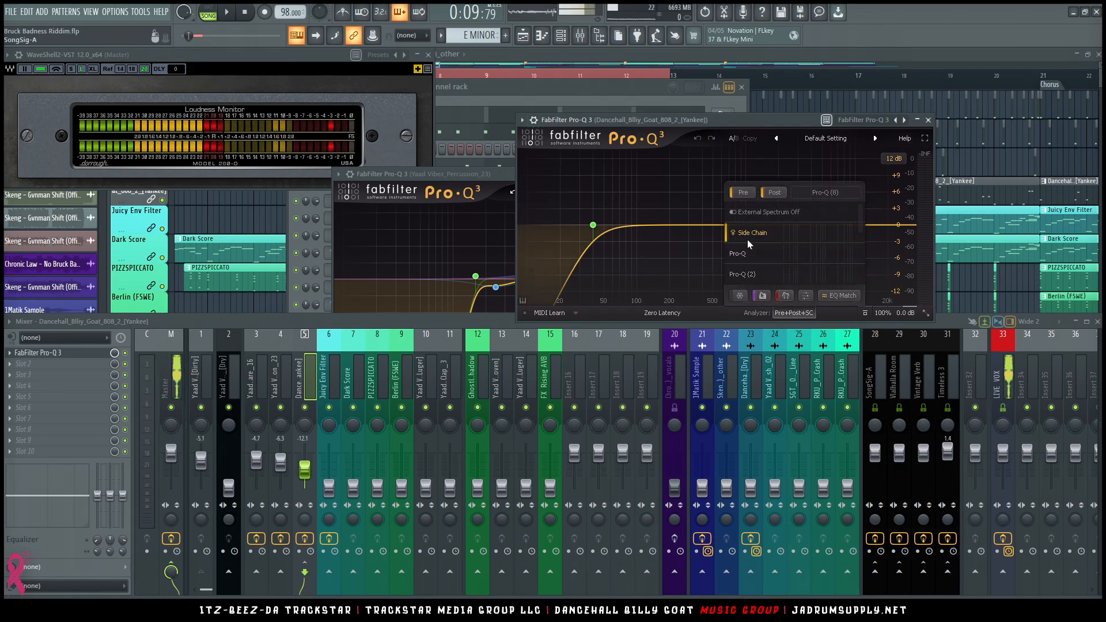
pyautogui.press('space')
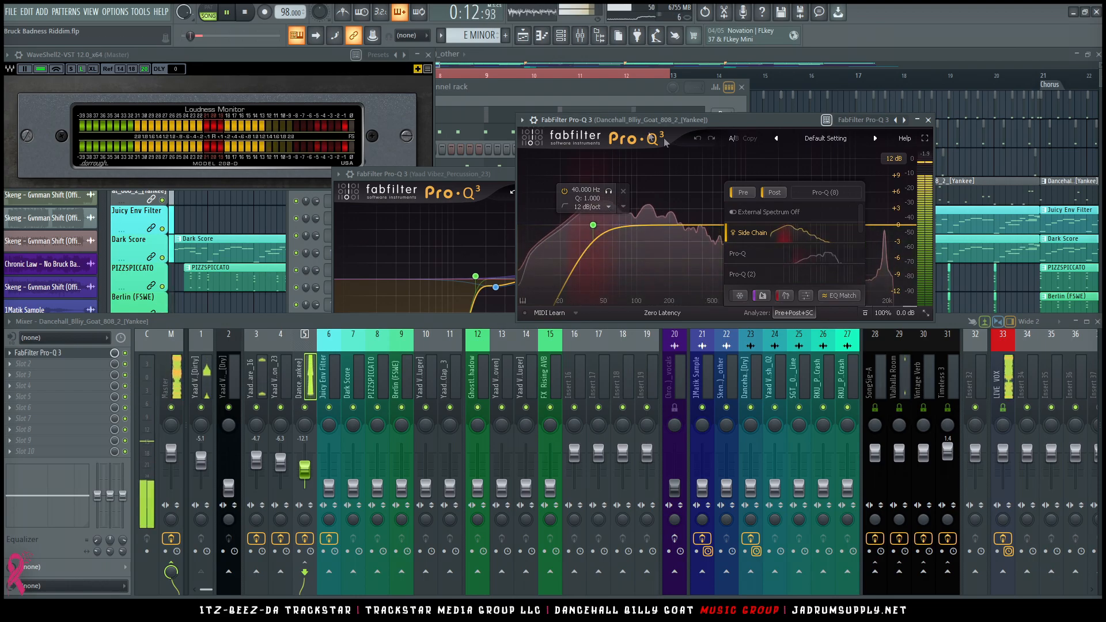
pyautogui.click(924, 139)
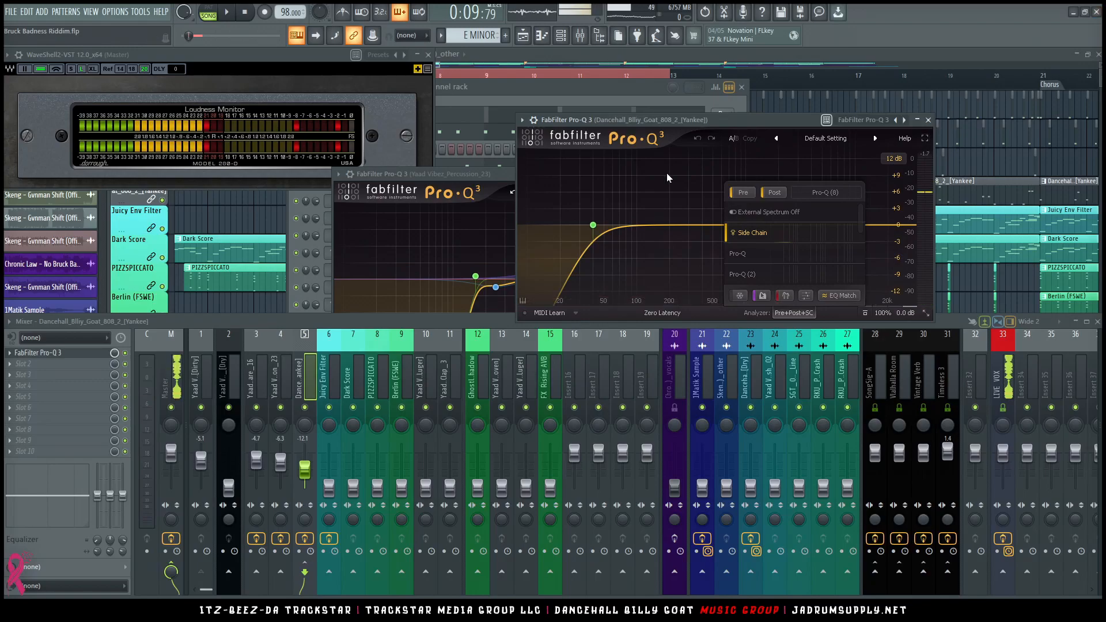
# Assign Yaad Vibez_Kick_7_[Dirty] to the Pro-Q 3 Stereo Side Chain input in the plugin's processing settings and audition the loop.
pyautogui.click(533, 120)
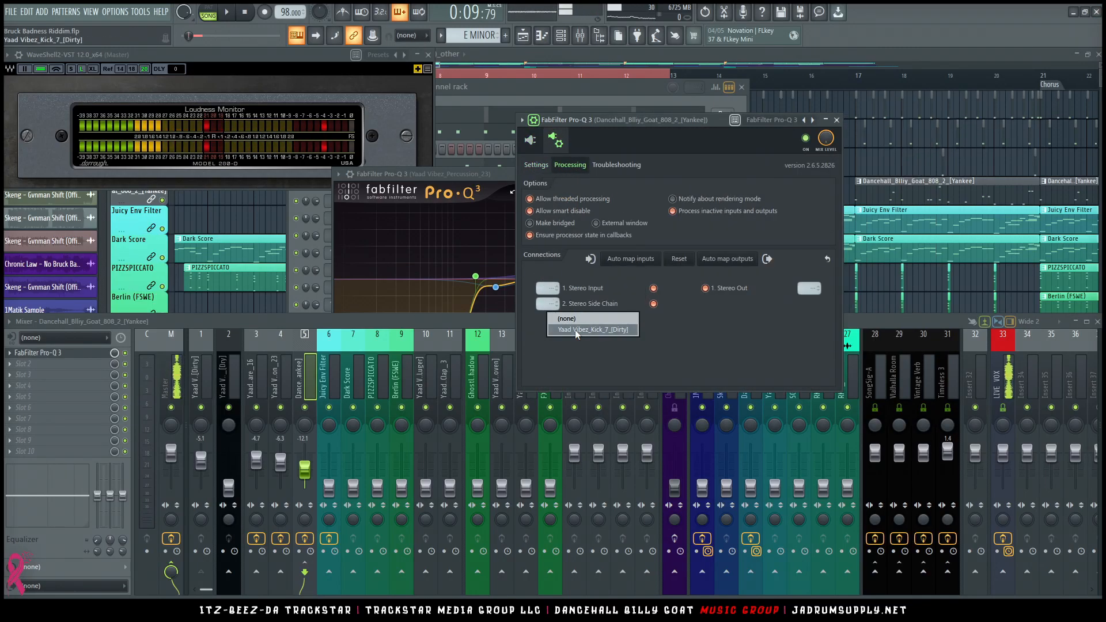
pyautogui.click(530, 141)
pyautogui.press('space')
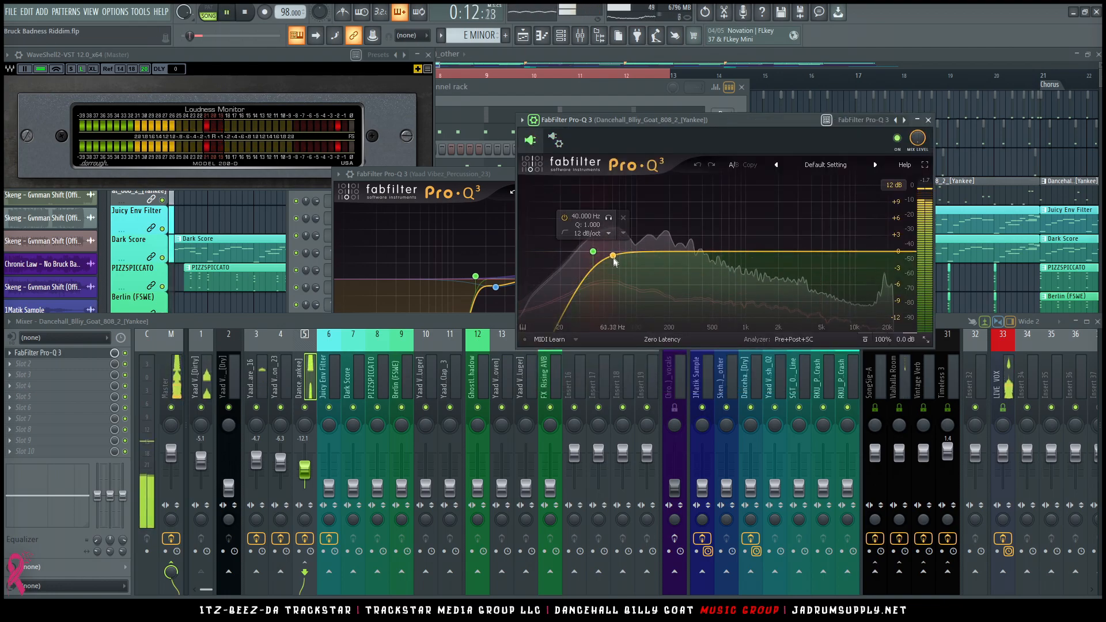
pyautogui.press('space')
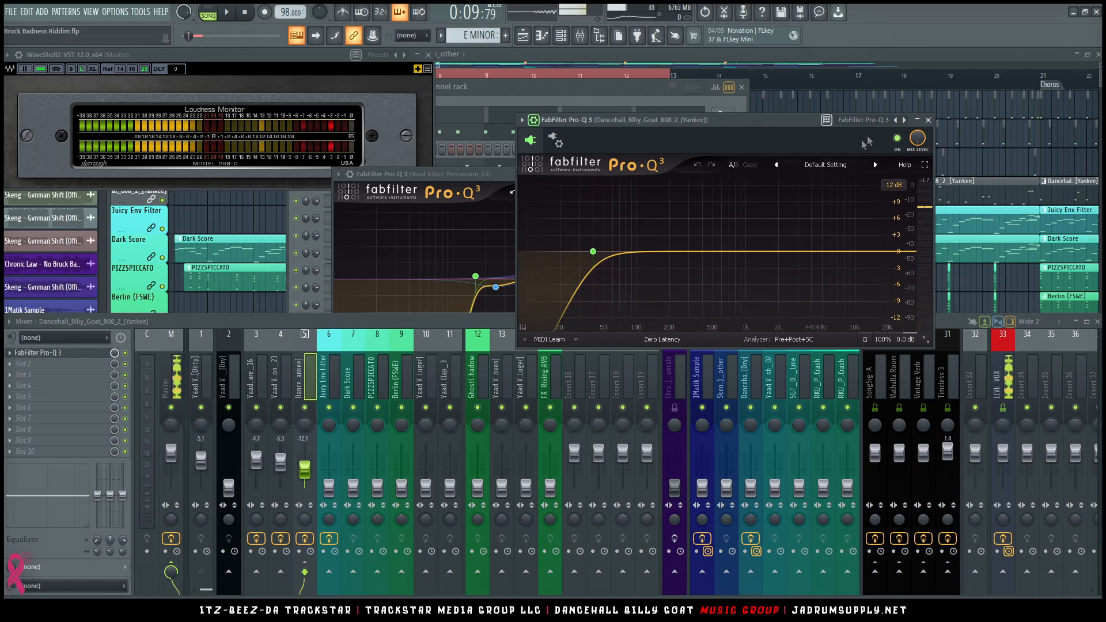
# Expand the 808's Pro-Q 3 to full screen and apply the 808 [Mud_&_Rumble_Removal] bass preset.
pyautogui.moveTo(795, 121); pyautogui.dragTo(643, 145)
pyautogui.click(768, 187)
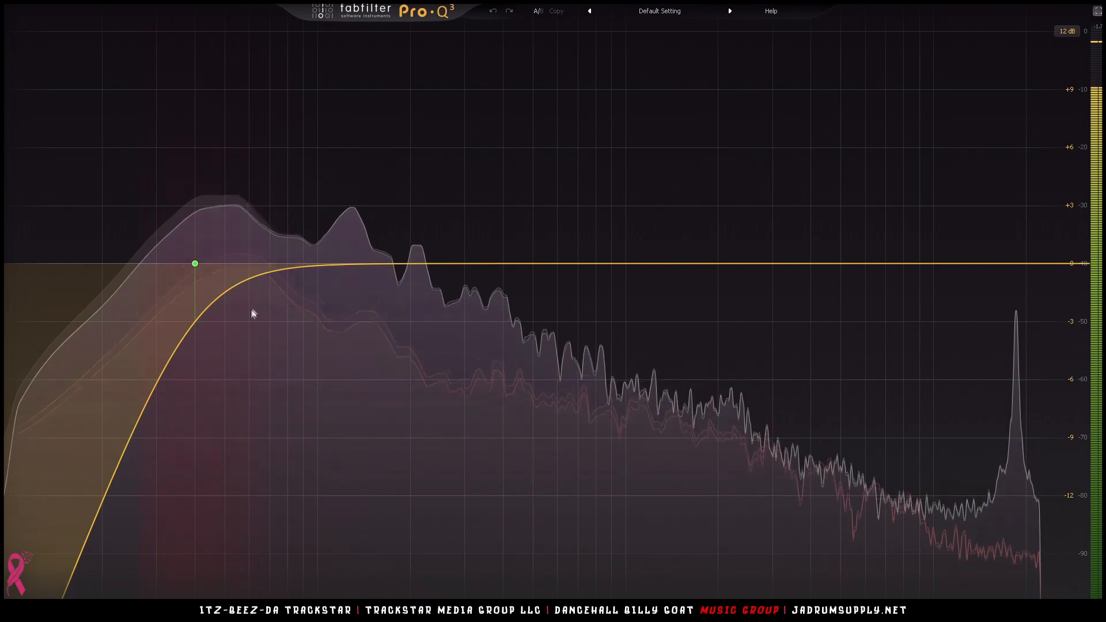
pyautogui.moveTo(234, 297)
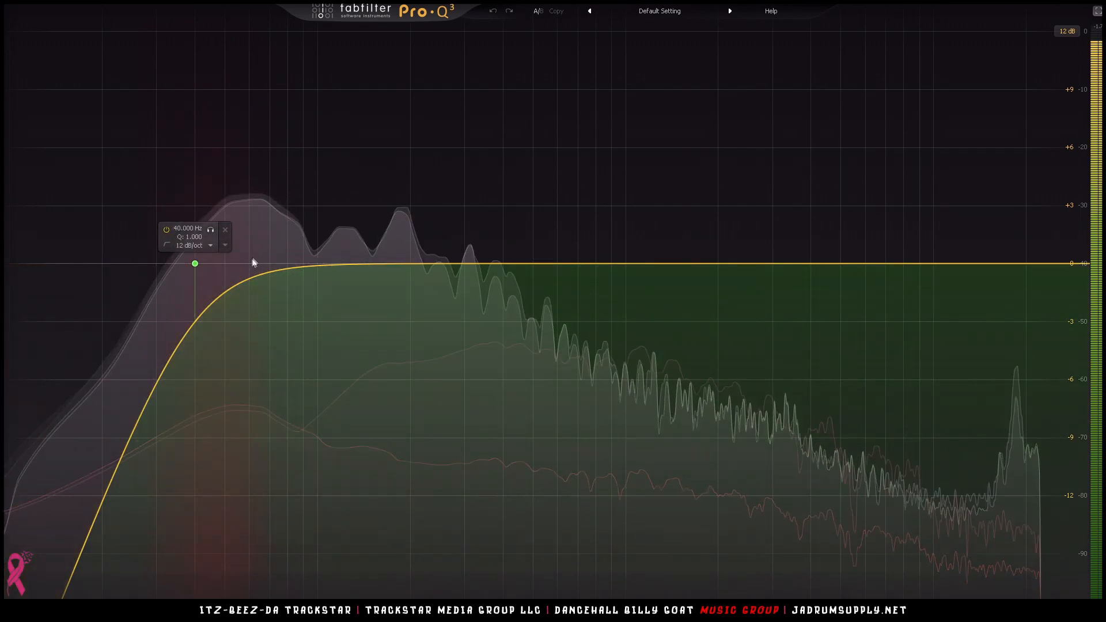
pyautogui.click(656, 11)
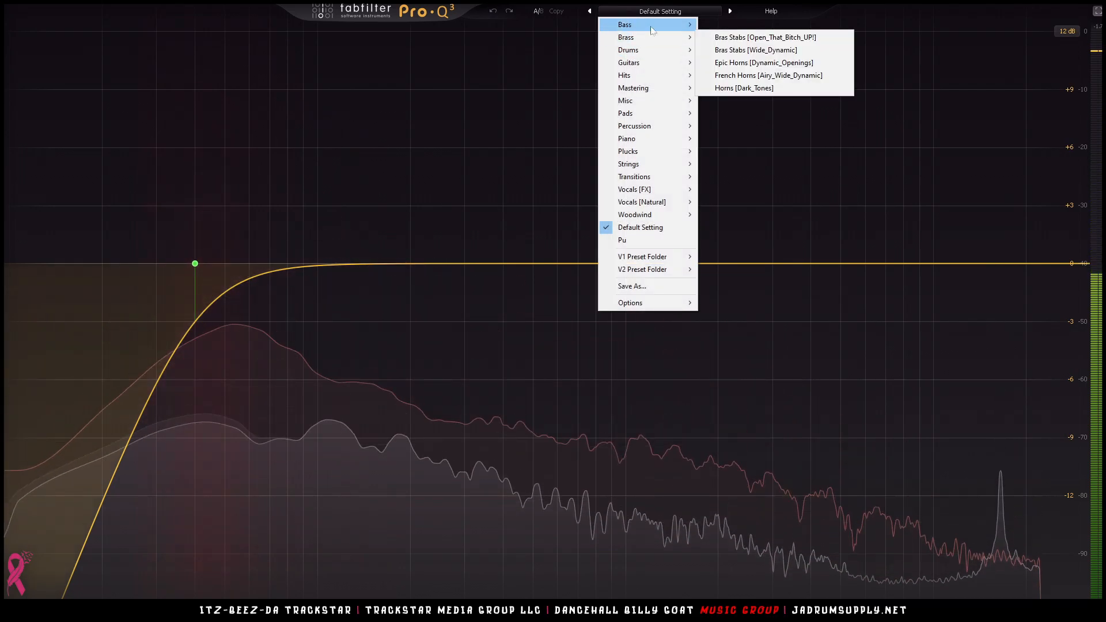
pyautogui.moveTo(662, 24)
pyautogui.moveTo(727, 25)
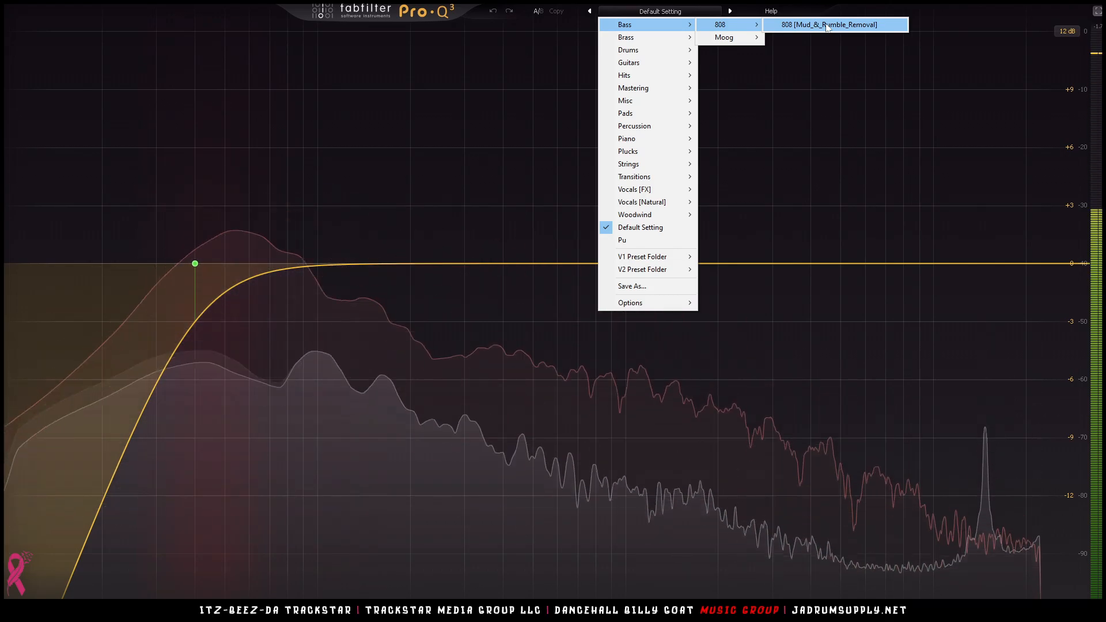
pyautogui.click(827, 26)
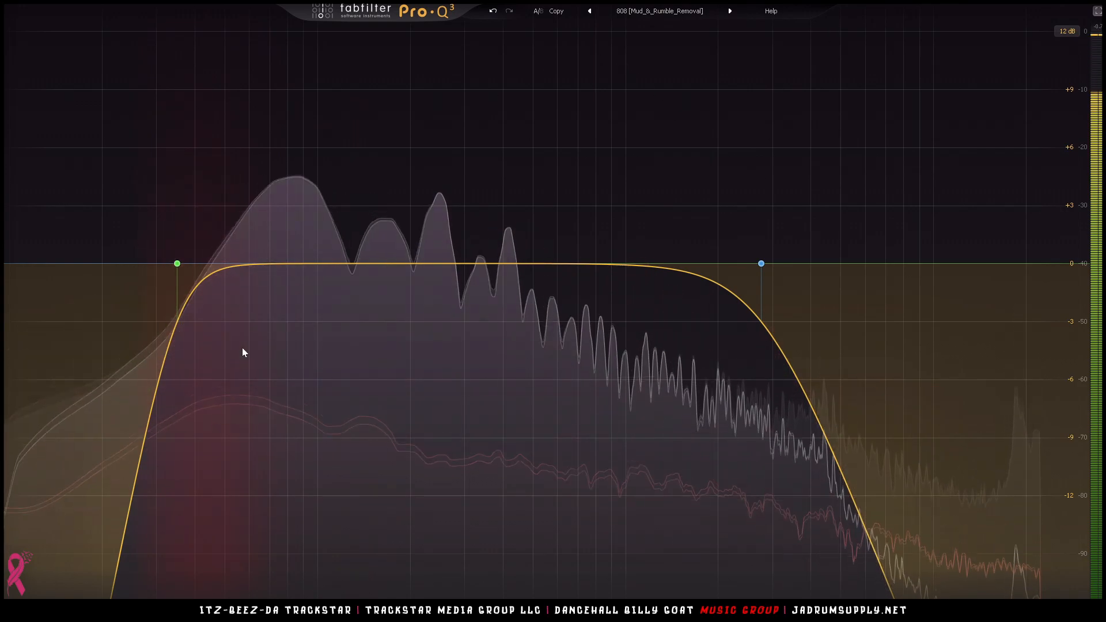
# Add a bell cut of about -1.5 dB at about 52 Hz where the kick and 808 spectra collide.
pyautogui.moveTo(252, 247)
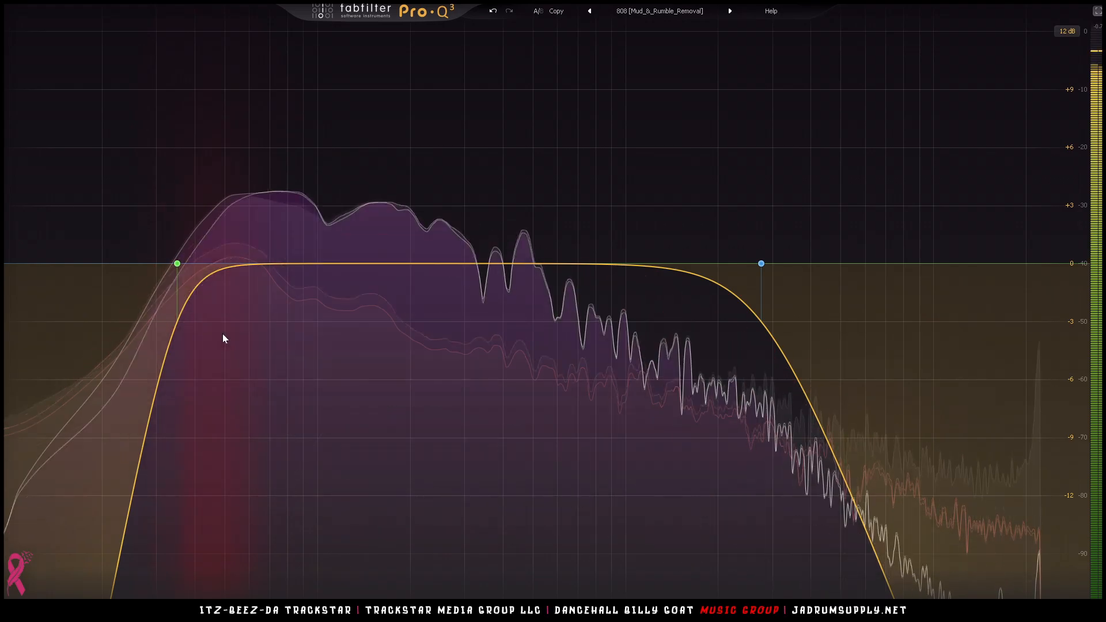
pyautogui.moveTo(223, 339)
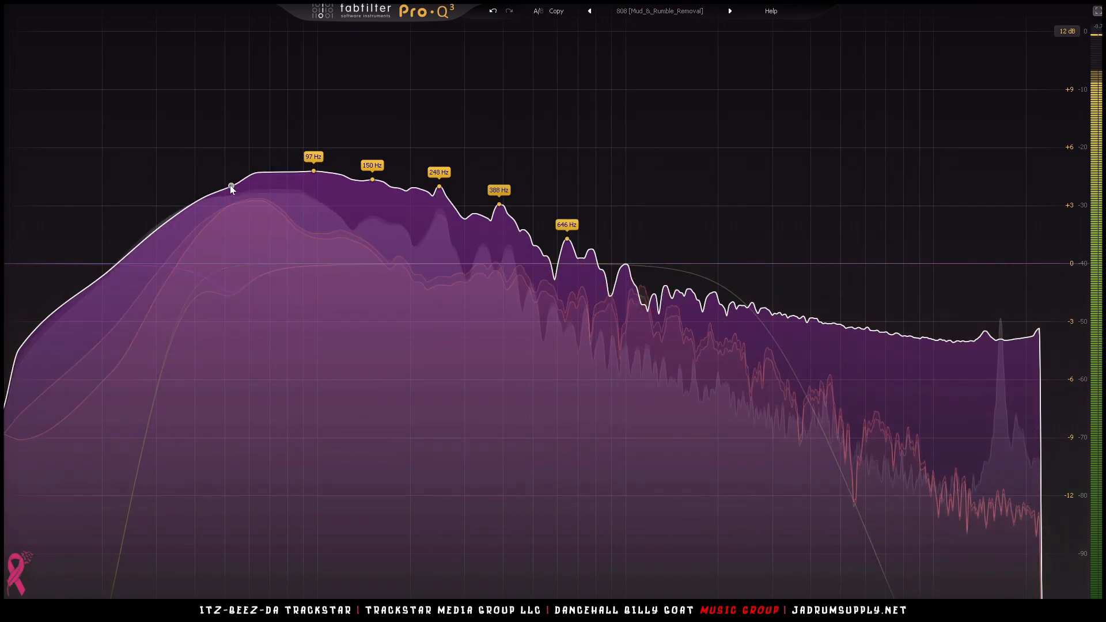
pyautogui.moveTo(231, 186); pyautogui.dragTo(229, 291)
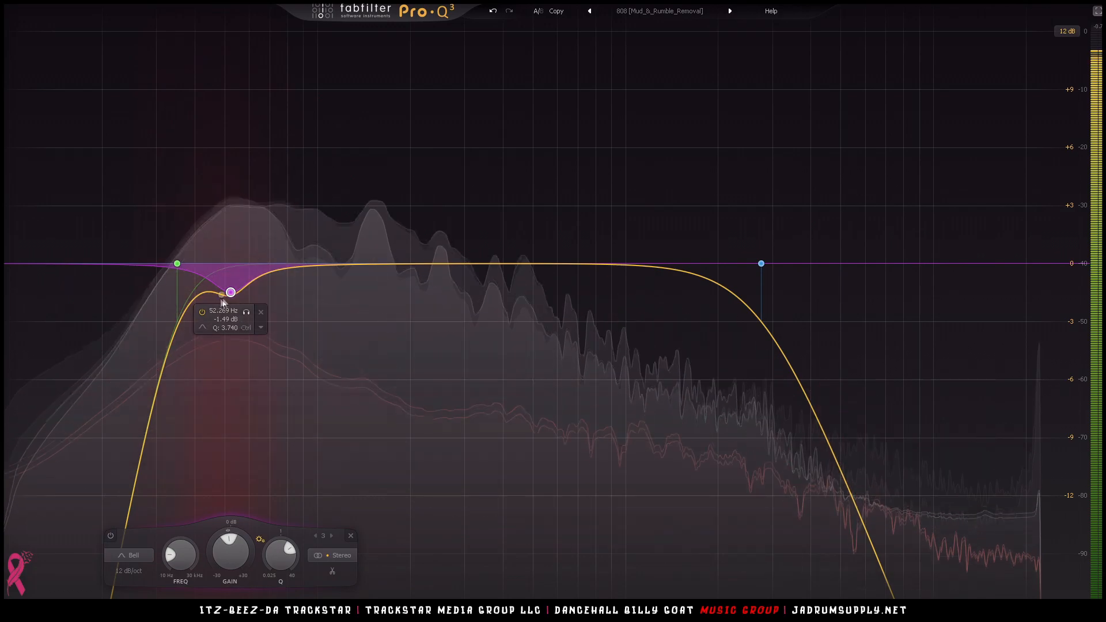
pyautogui.rightClick(231, 292)
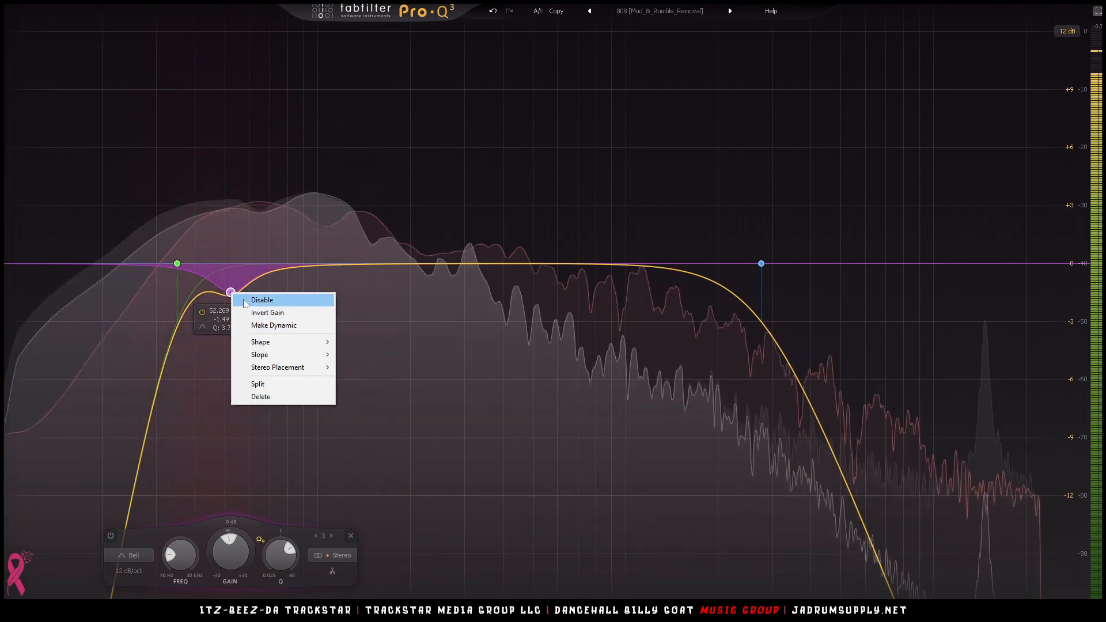
pyautogui.click(277, 269)
# Narrow the 52 Hz bell to a Q of about 5.1 and set its gain to -3 dB.
pyautogui.scroll(3, 230, 292)
pyautogui.moveTo(230, 292); pyautogui.dragTo(232, 313)
pyautogui.click(224, 328)
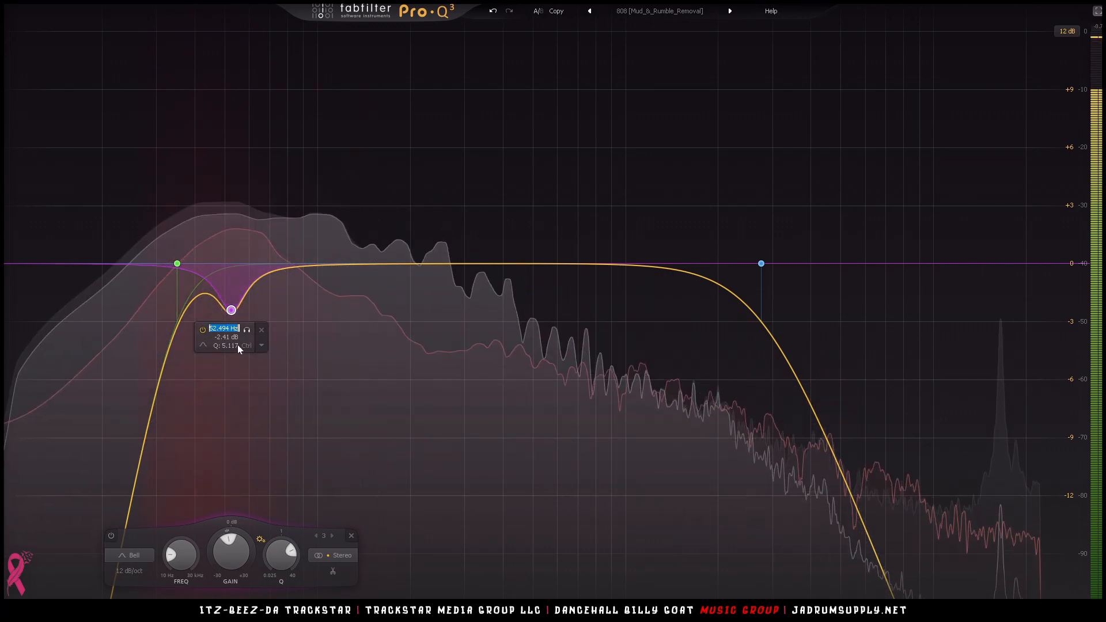
pyautogui.press('Tab')
pyautogui.write('-3')
pyautogui.press('Return')
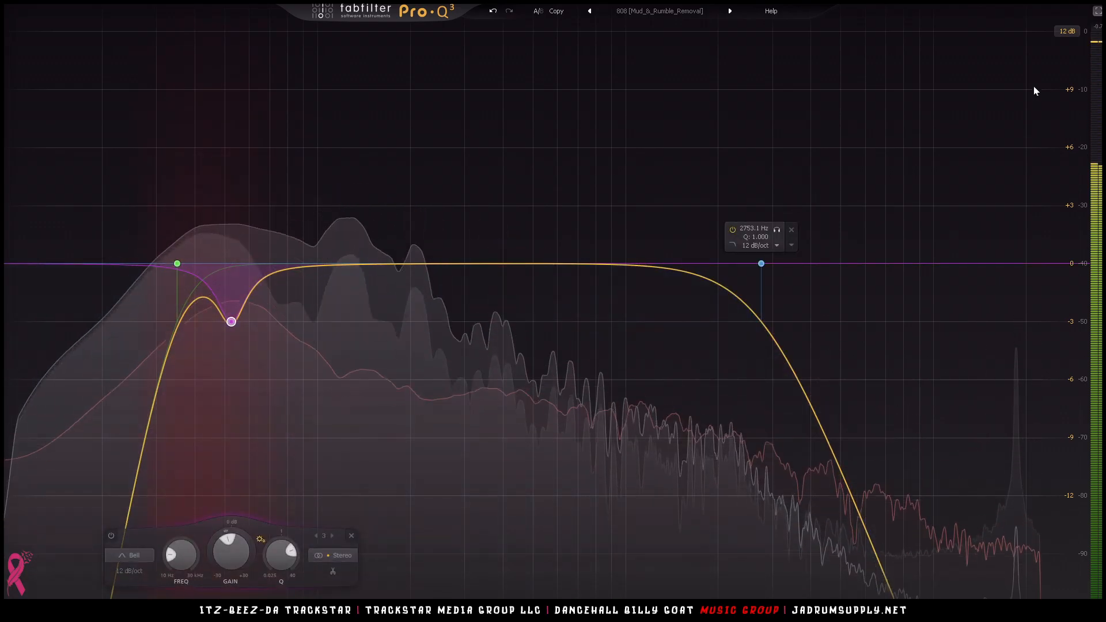
# Make the 52 Hz bell band dynamic and switch its threshold from automatic to manual at about -20 dB.
pyautogui.rightClick(231, 322)
pyautogui.click(246, 356)
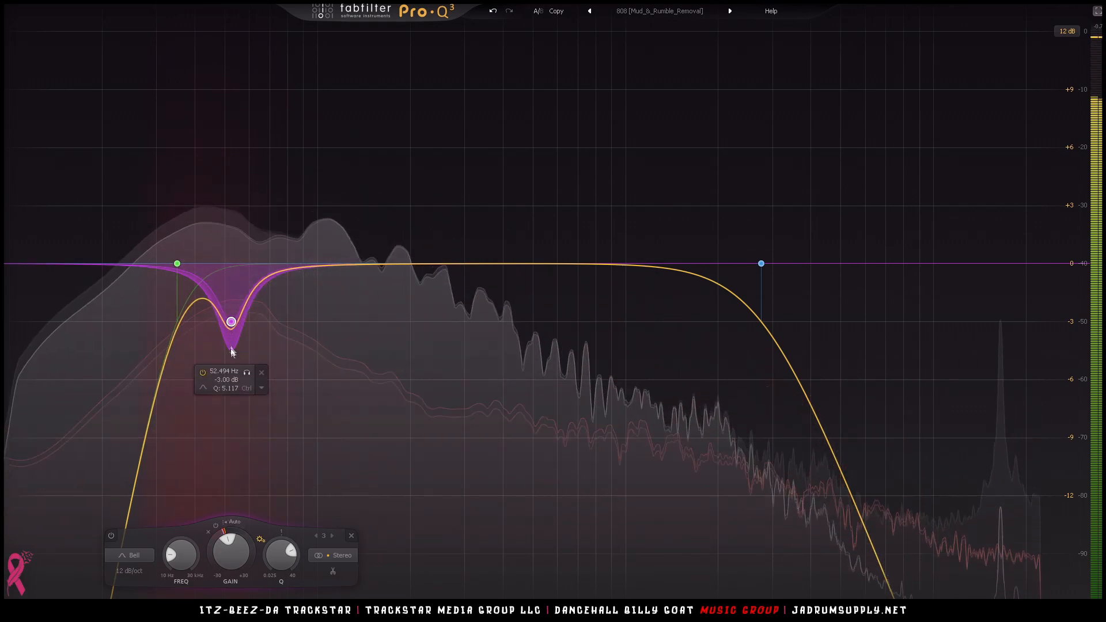
pyautogui.click(233, 521)
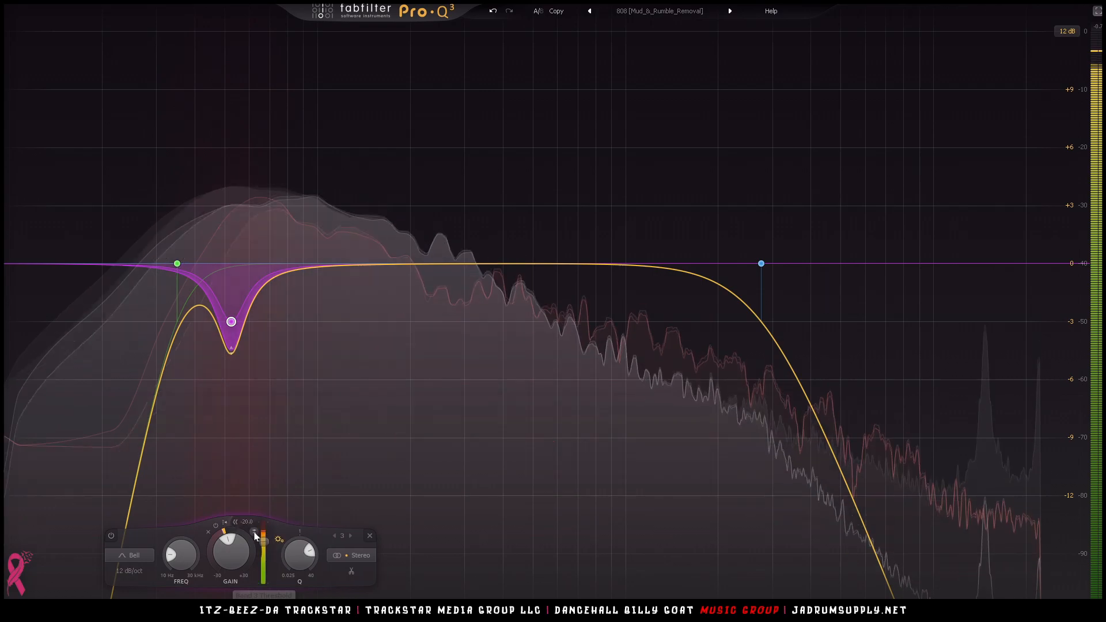
# Turn off the 52 Hz band's side-chain trigger and bypass its dynamics, closing the 808's Pro-Q 3 window.
pyautogui.moveTo(234, 344)
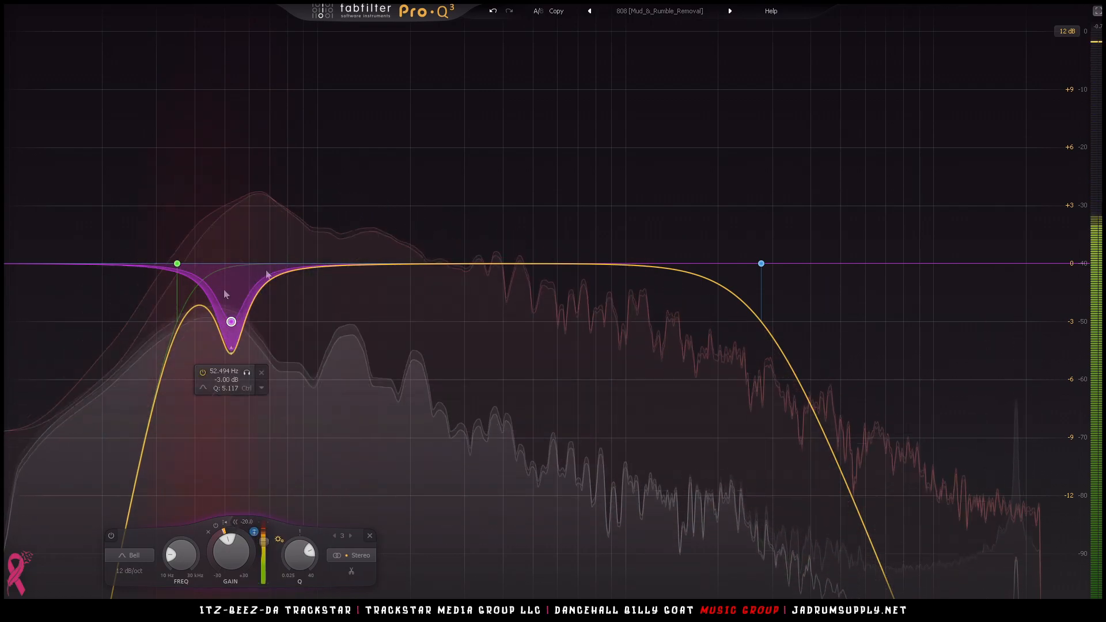
pyautogui.click(253, 531)
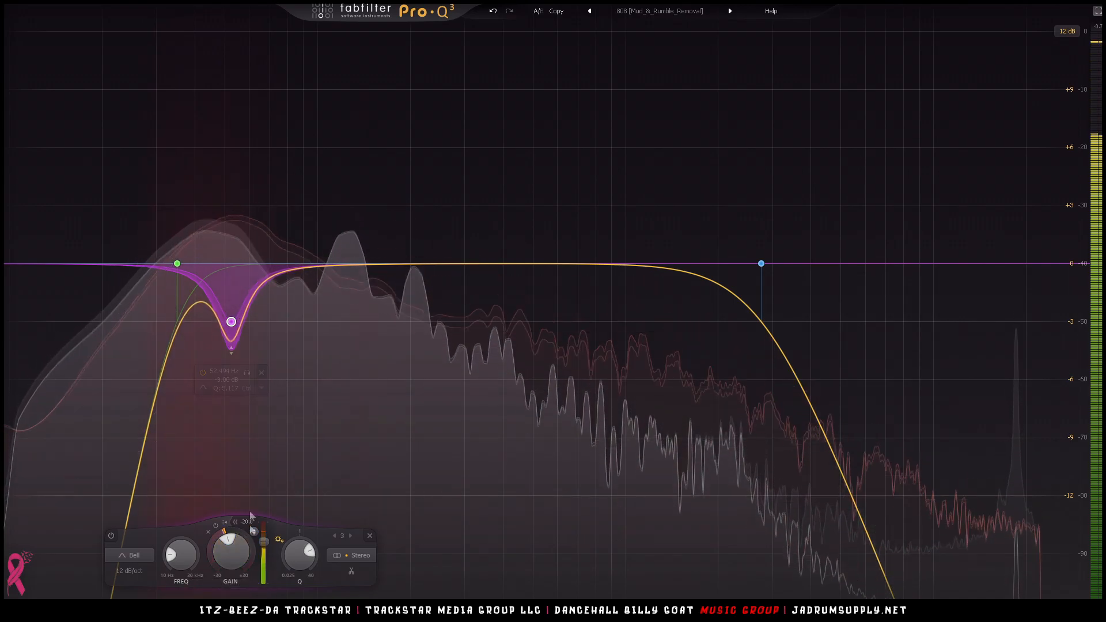
pyautogui.moveTo(234, 357)
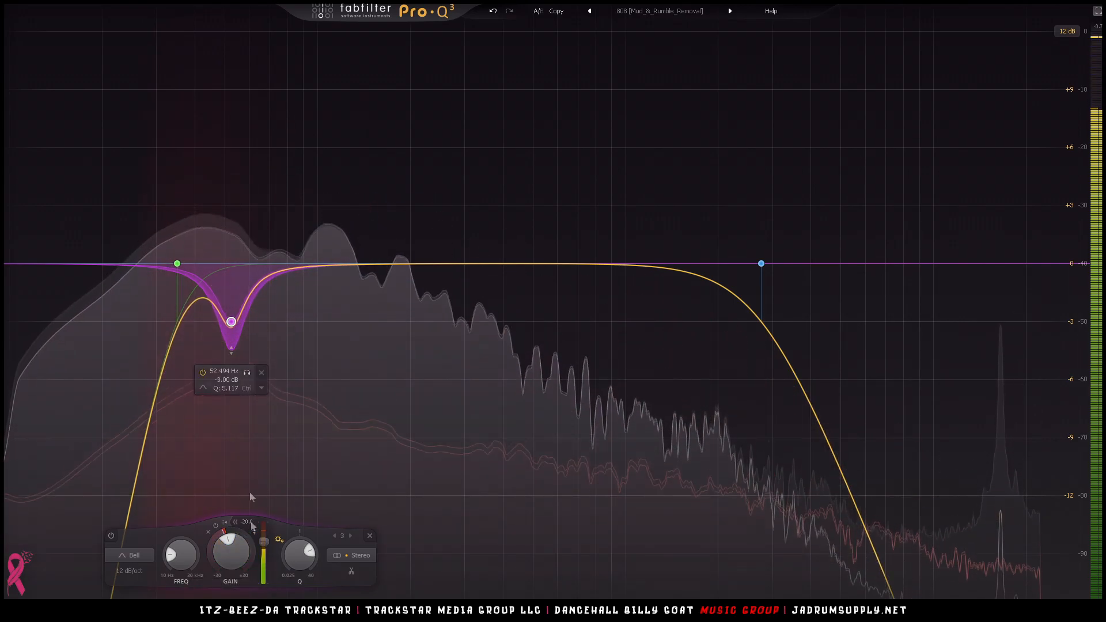
pyautogui.click(215, 525)
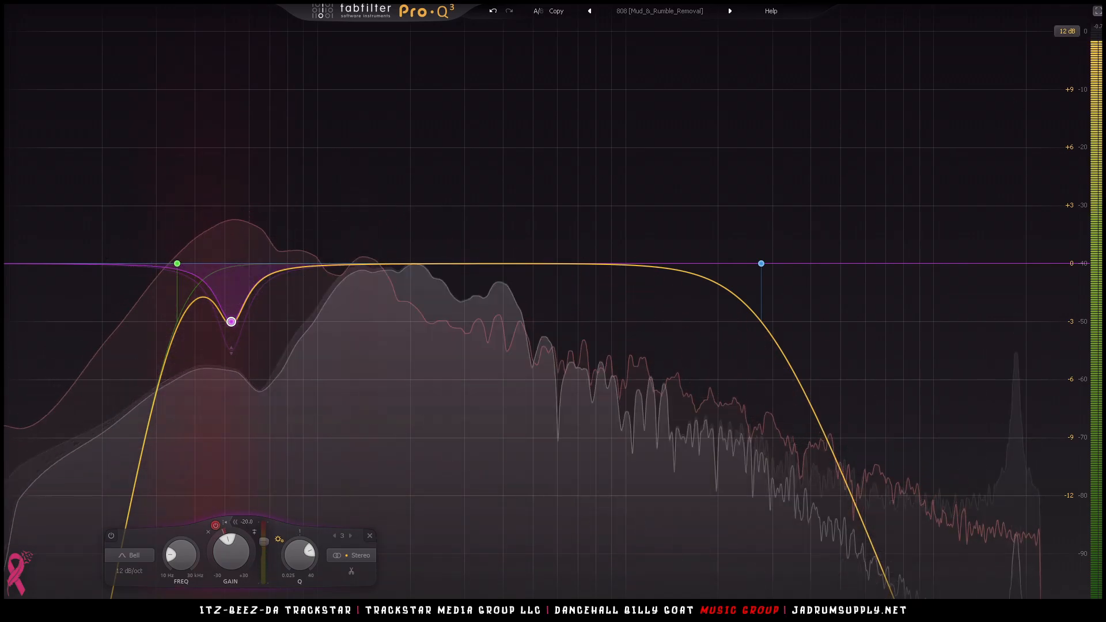
pyautogui.press('Escape')
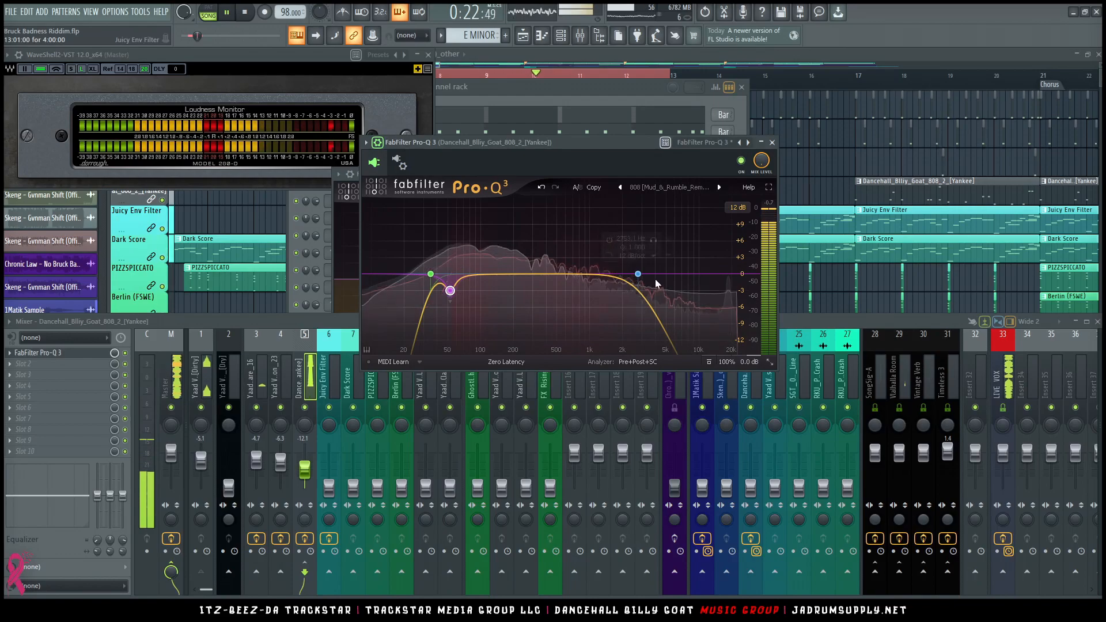
pyautogui.click(773, 143)
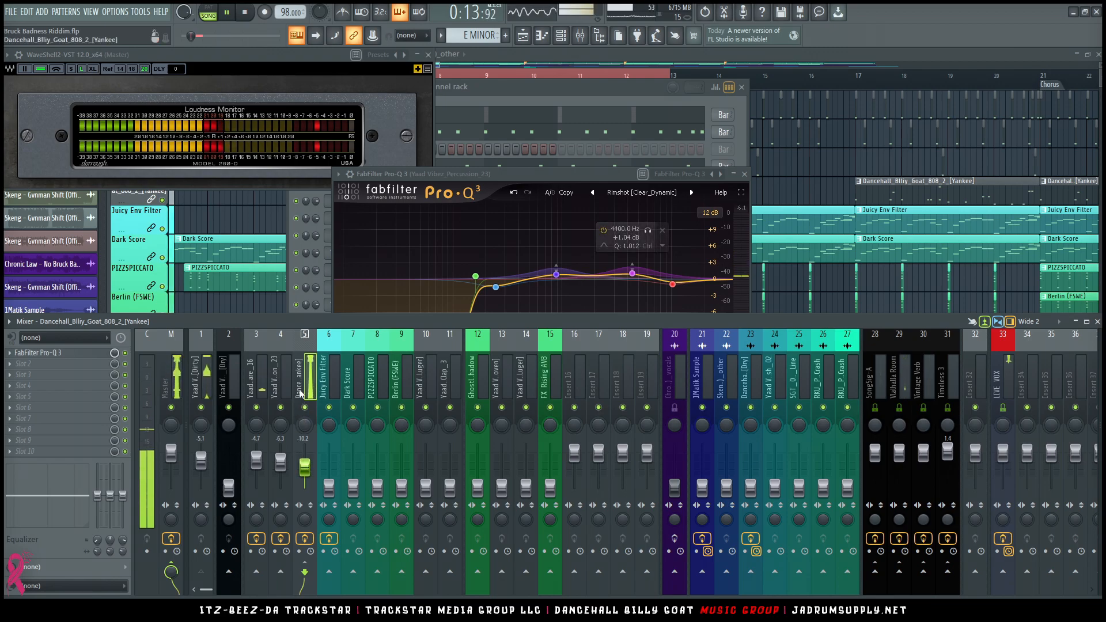
# Load the Waves L1 limiter Mono in the 808 track's second effect slot and reposition its window.
pyautogui.click(35, 363)
pyautogui.moveTo(69, 339)
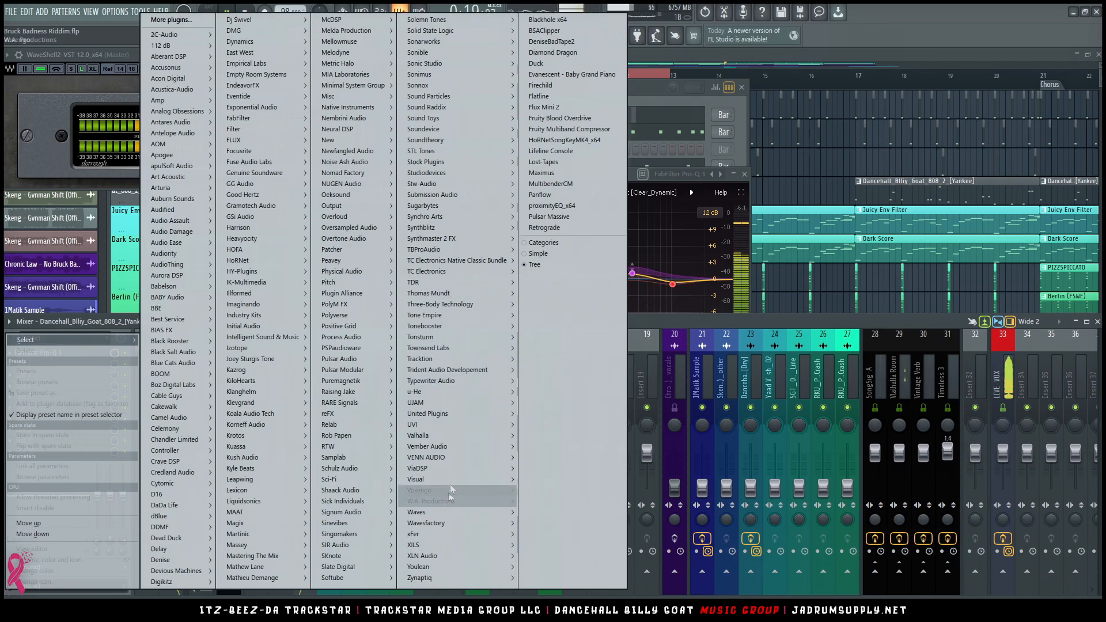
pyautogui.moveTo(442, 514)
pyautogui.click(586, 522)
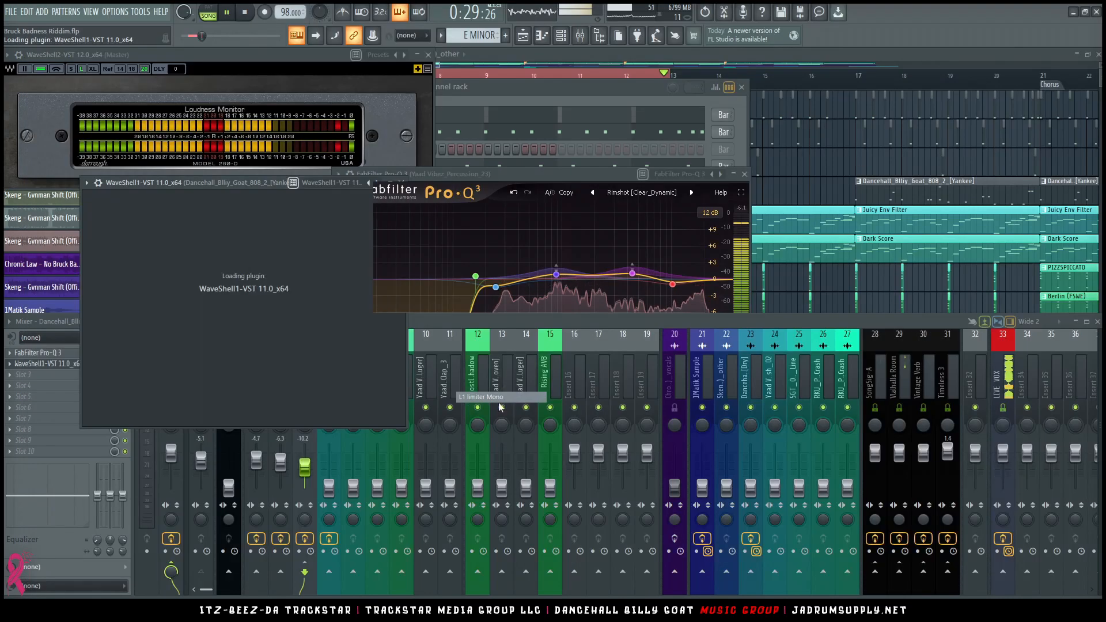
pyautogui.click(502, 397)
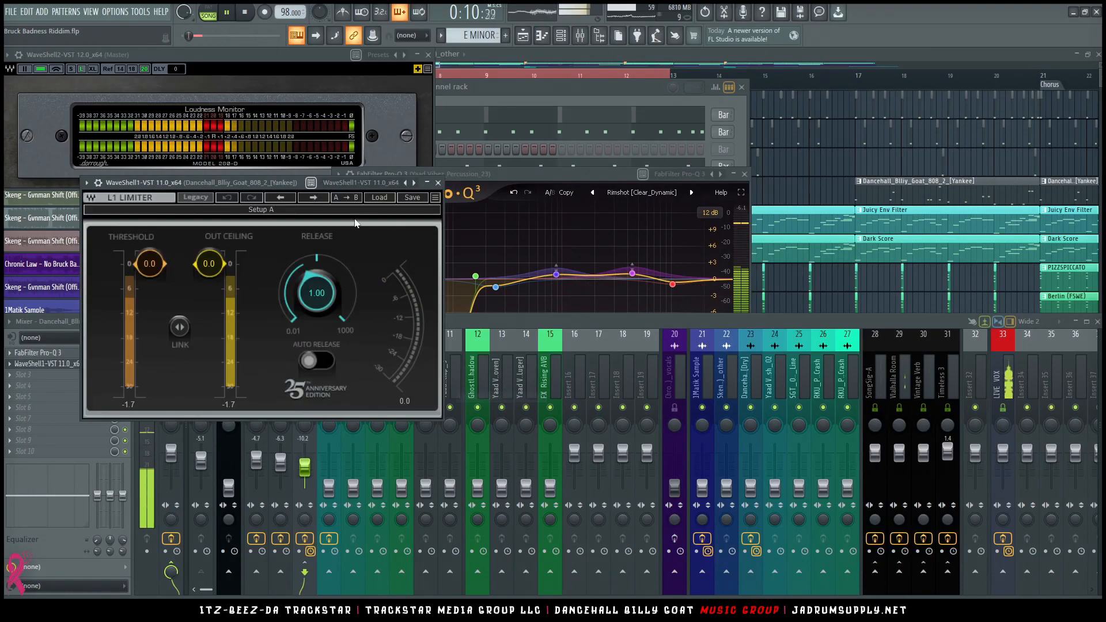
pyautogui.moveTo(515, 195); pyautogui.dragTo(542, 211)
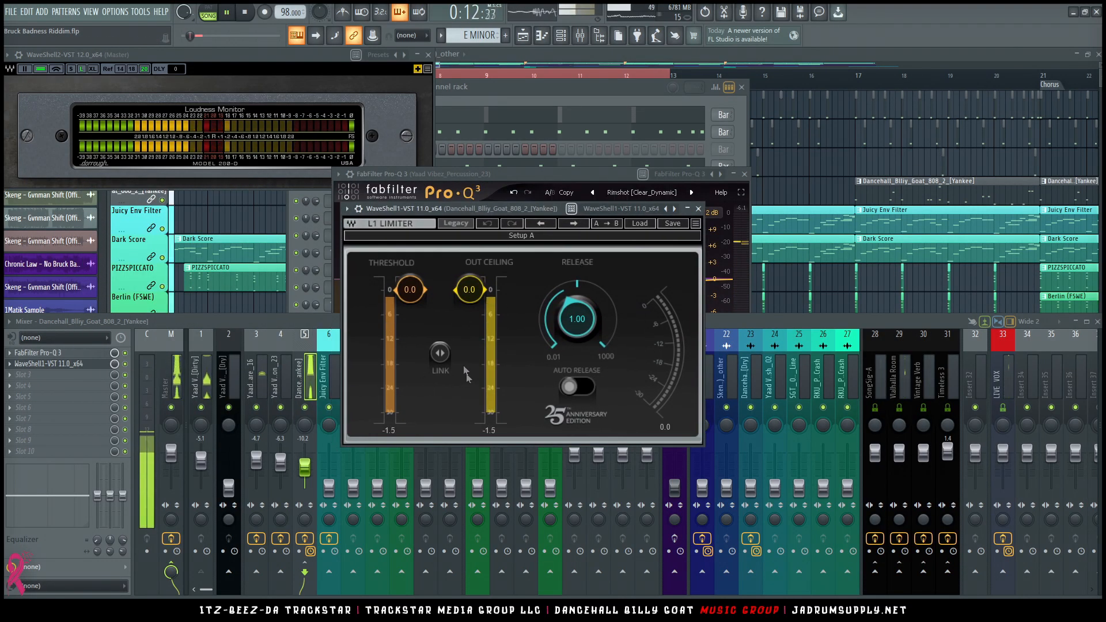
# Lower the mono limiter's linked threshold and ceiling to -6.2 dB, then set the threshold to -6.5 dB with auto release on.
pyautogui.moveTo(440, 353)
pyautogui.mouseDown()
pyautogui.moveTo(440, 382)
pyautogui.moveTo(460, 350)
pyautogui.mouseUp()
pyautogui.click(407, 323)
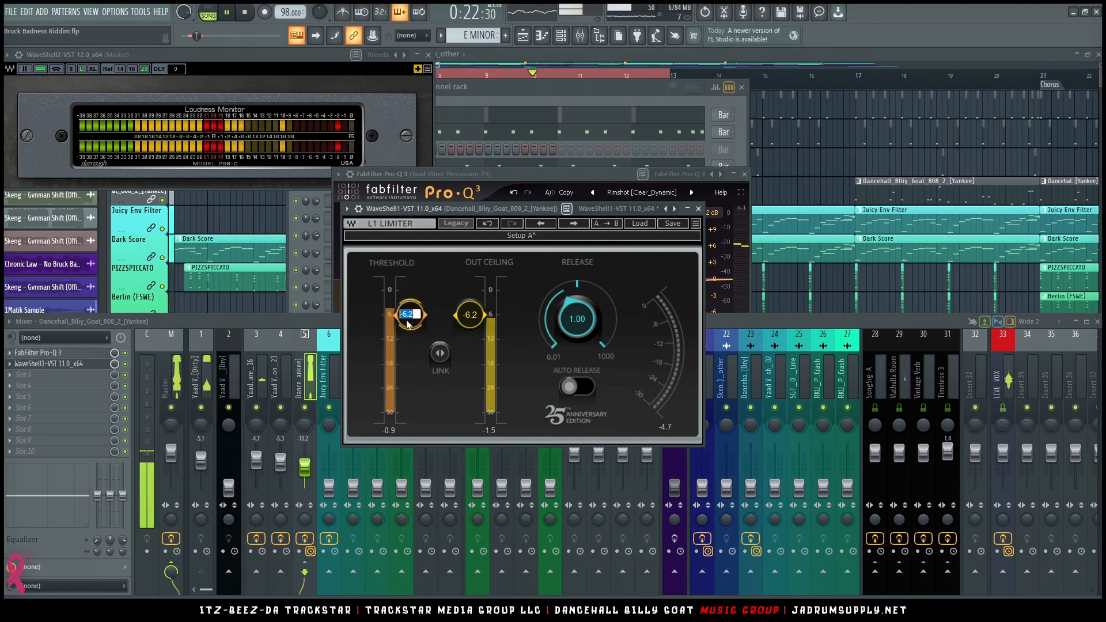
pyautogui.write('-6.5')
pyautogui.press('Return')
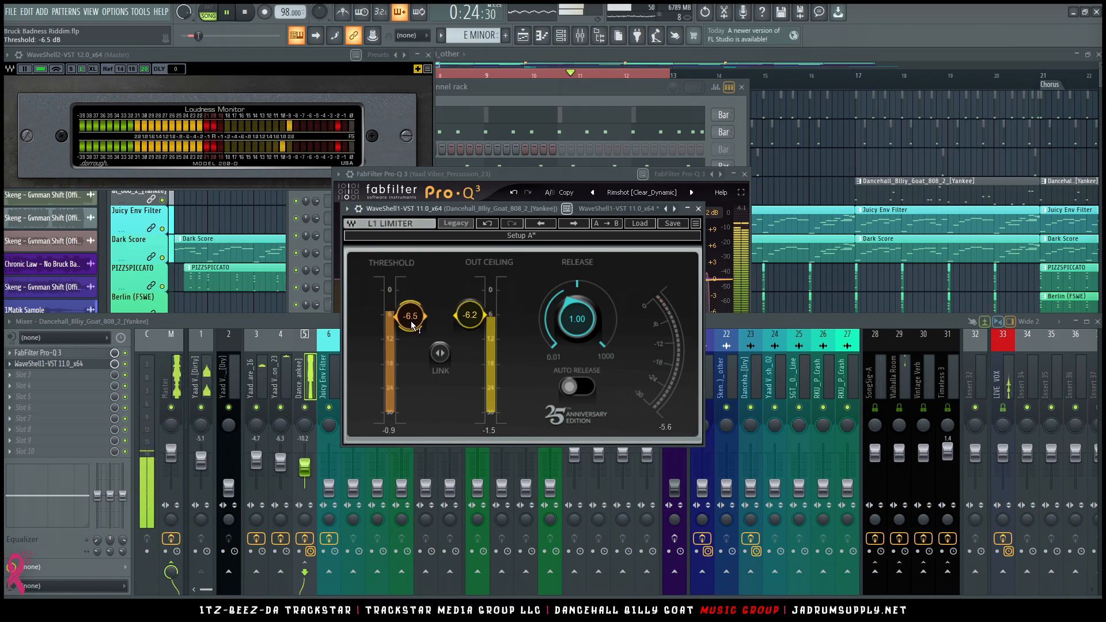
pyautogui.click(575, 395)
# Raise the 808 fader to -8.6 dB, then solo the 808 track and play it back through the limiter.
pyautogui.moveTo(306, 466); pyautogui.dragTo(307, 465)
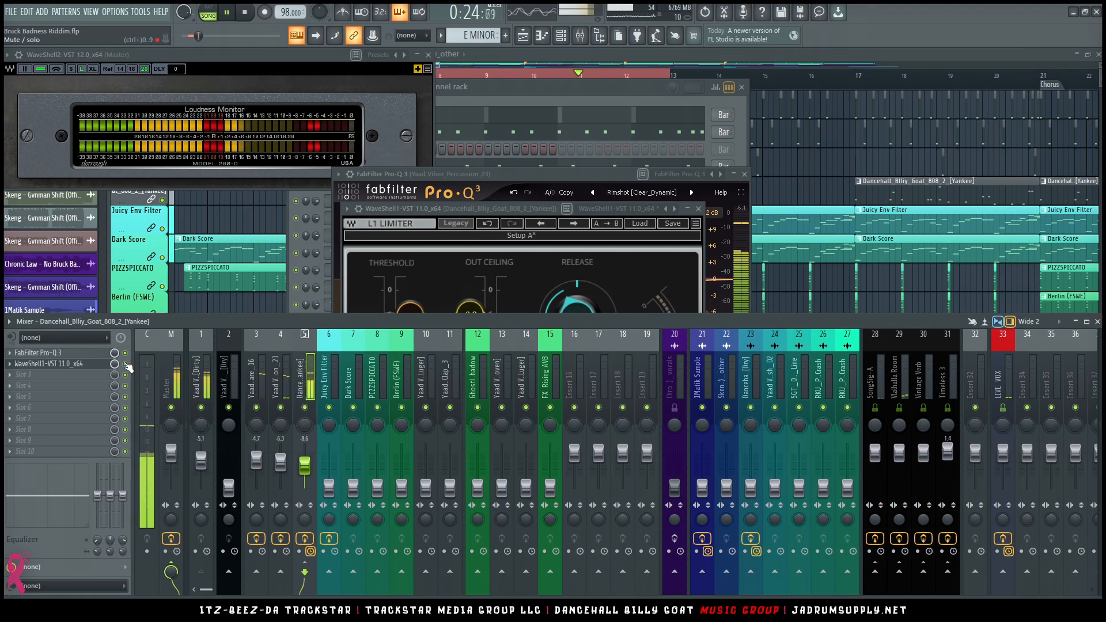
pyautogui.press('space')
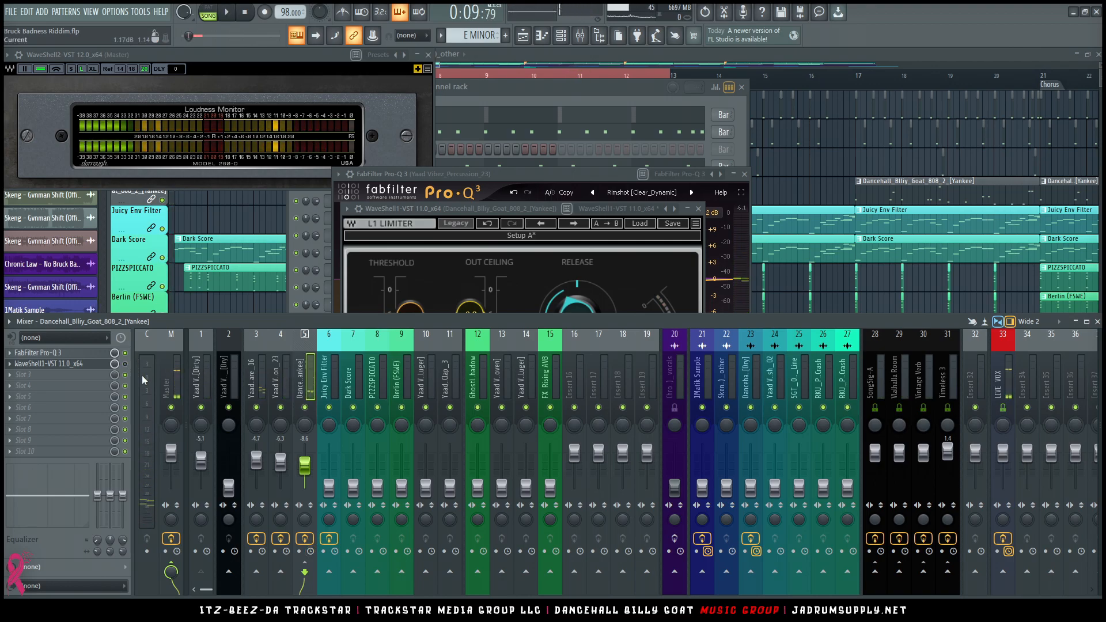
pyautogui.rightClick(307, 407)
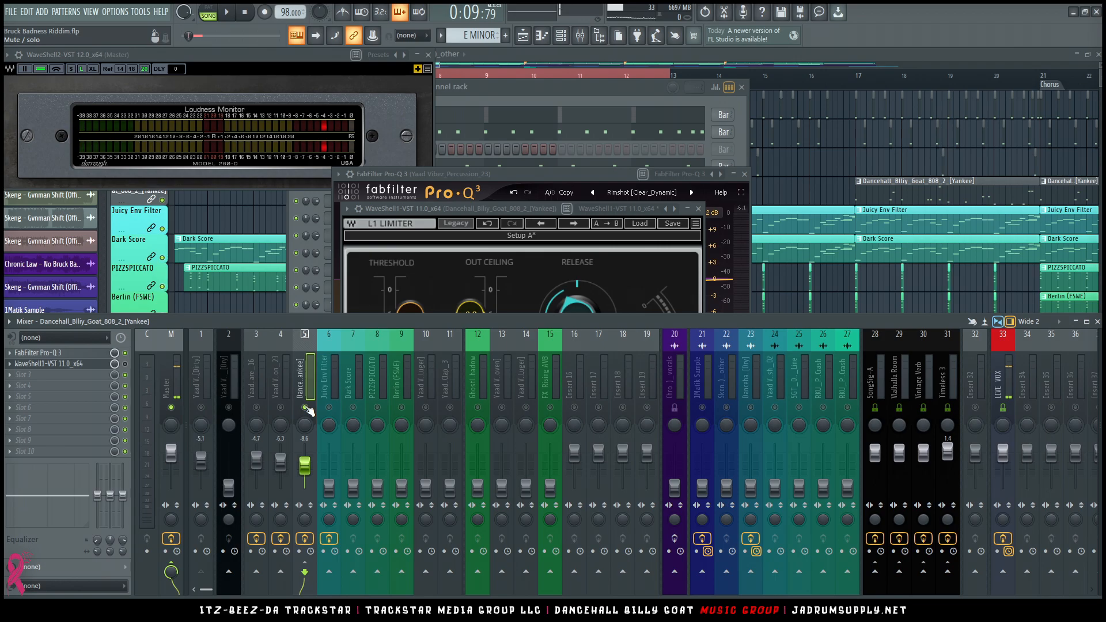
pyautogui.press('space')
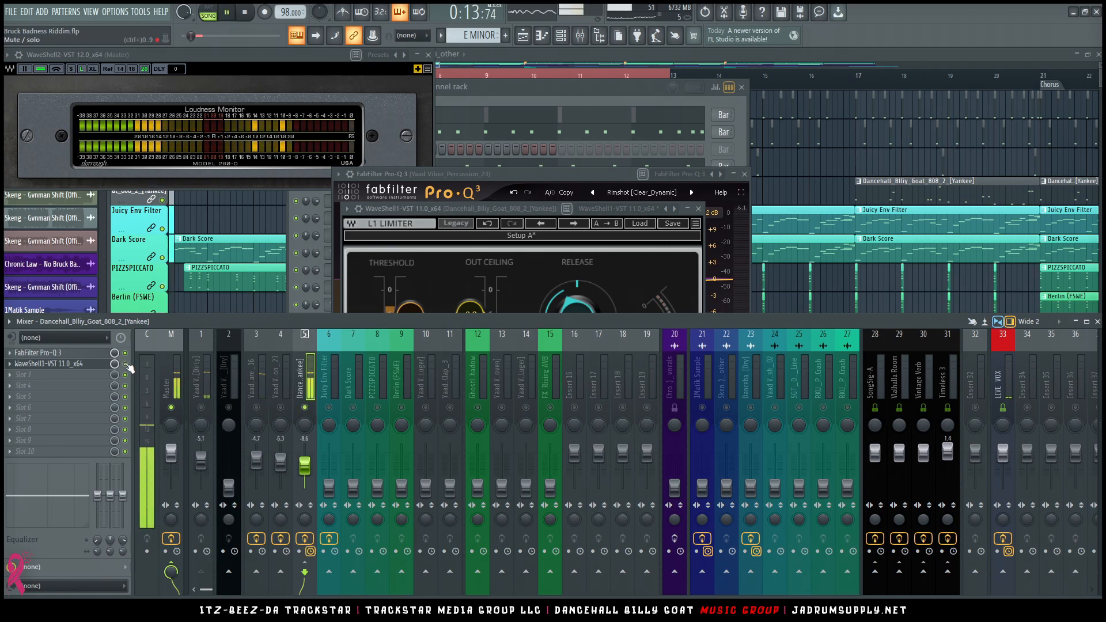
pyautogui.press('space')
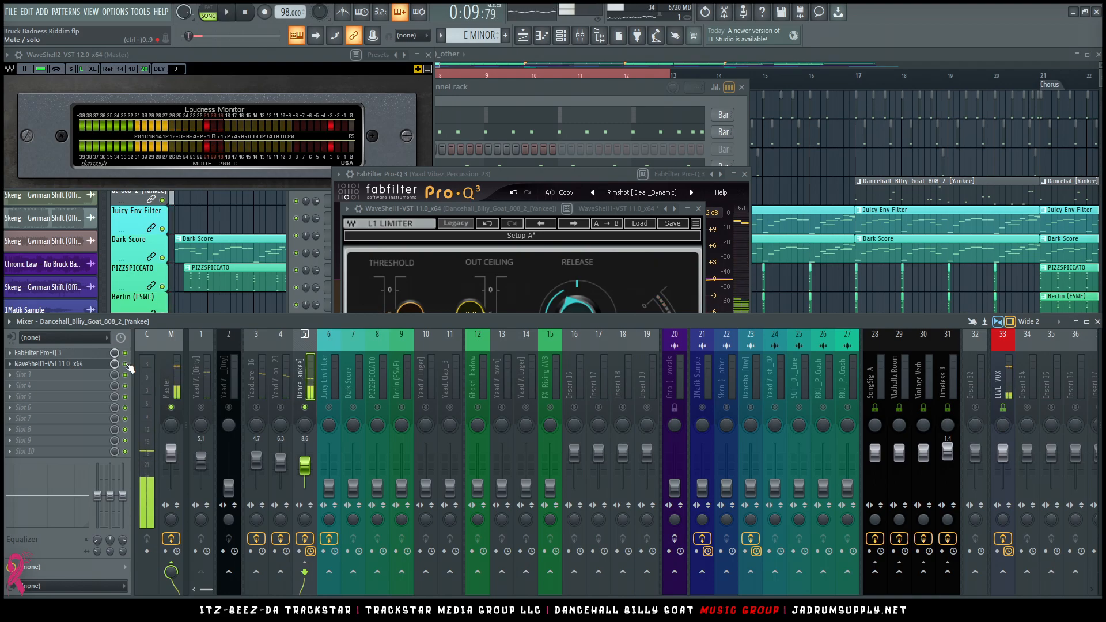
# Replace the 808 track's mono limiter with the Waves L1 limiter Stereo.
pyautogui.moveTo(505, 212); pyautogui.dragTo(610, 198)
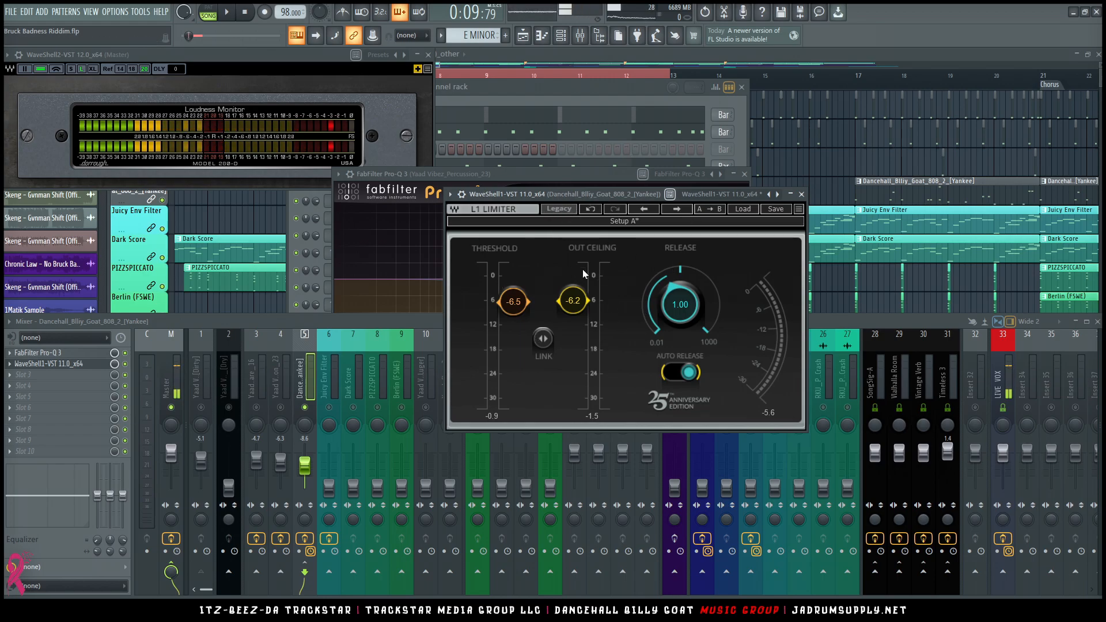
pyautogui.click(12, 367)
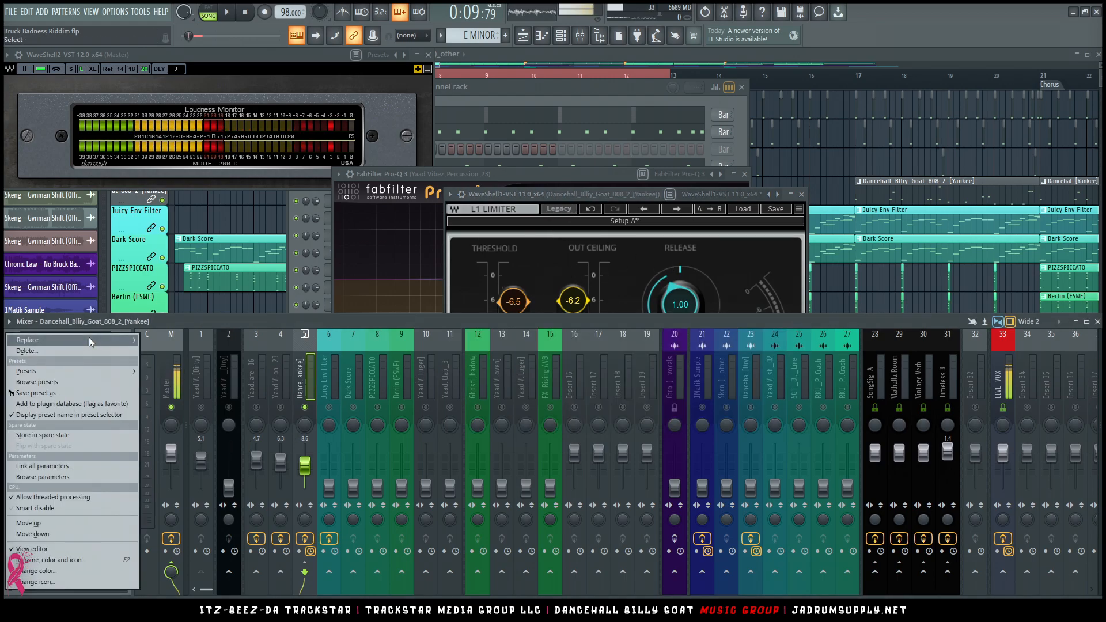
pyautogui.moveTo(88, 339)
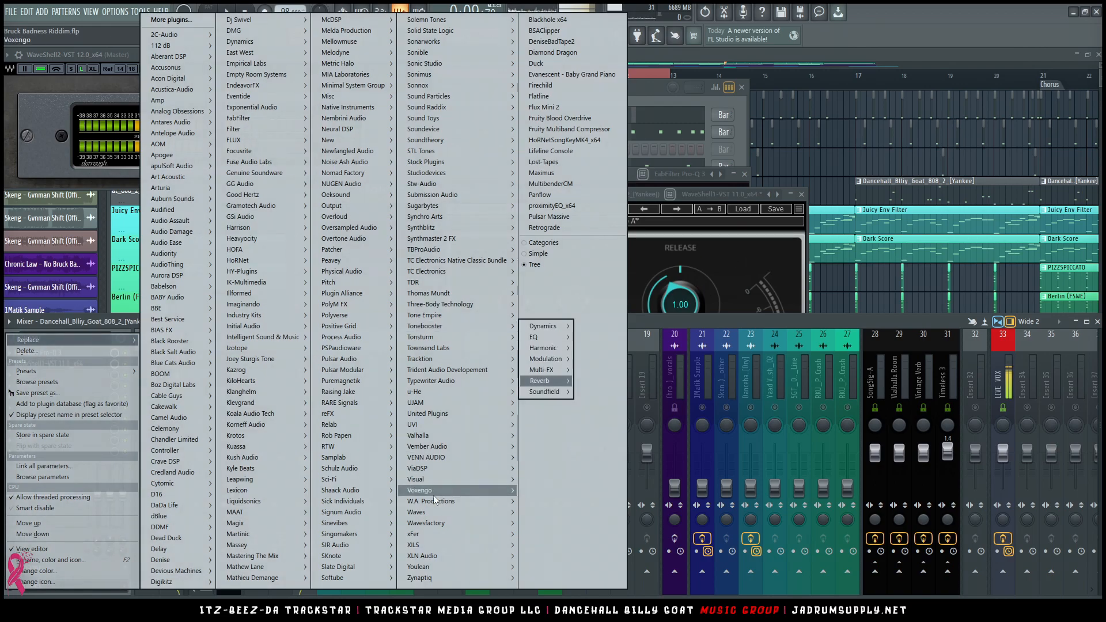
pyautogui.moveTo(472, 515)
pyautogui.click(586, 522)
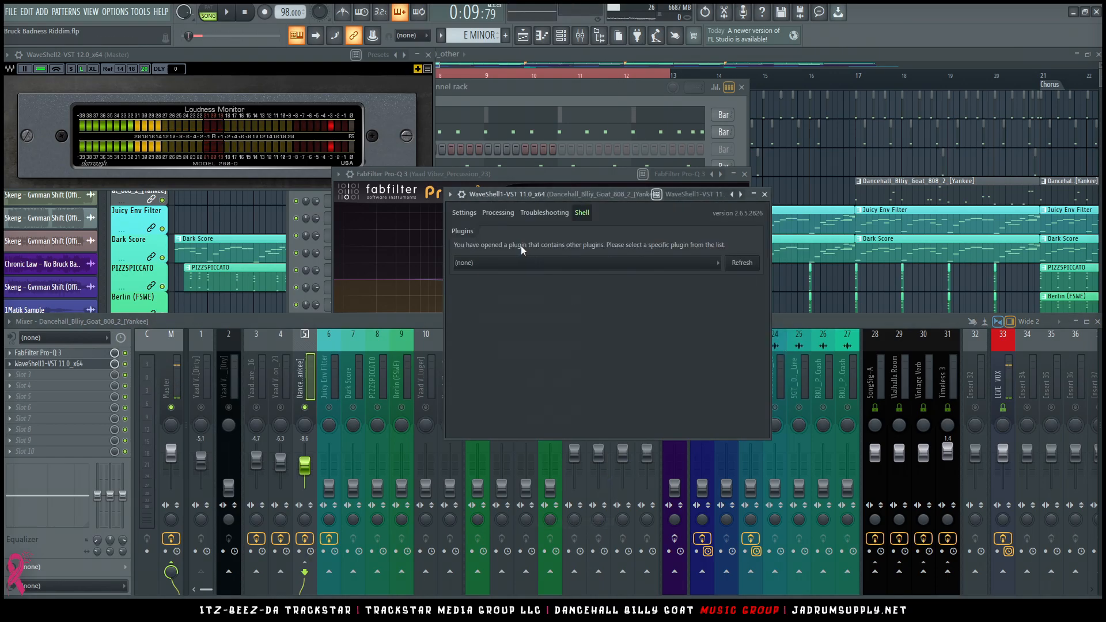
pyautogui.click(504, 263)
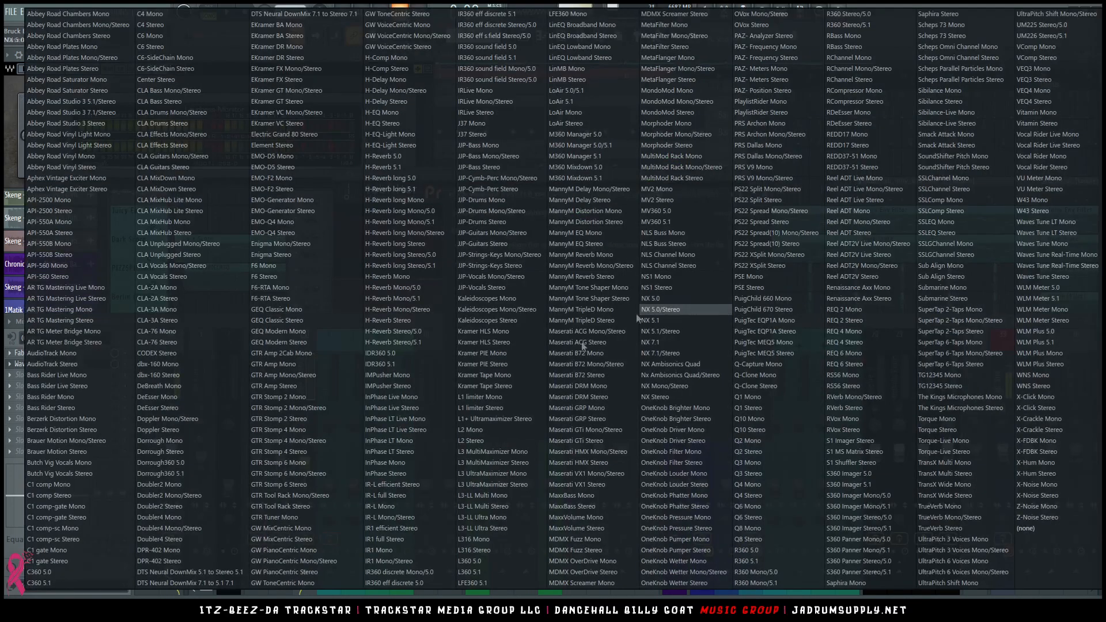
pyautogui.click(486, 408)
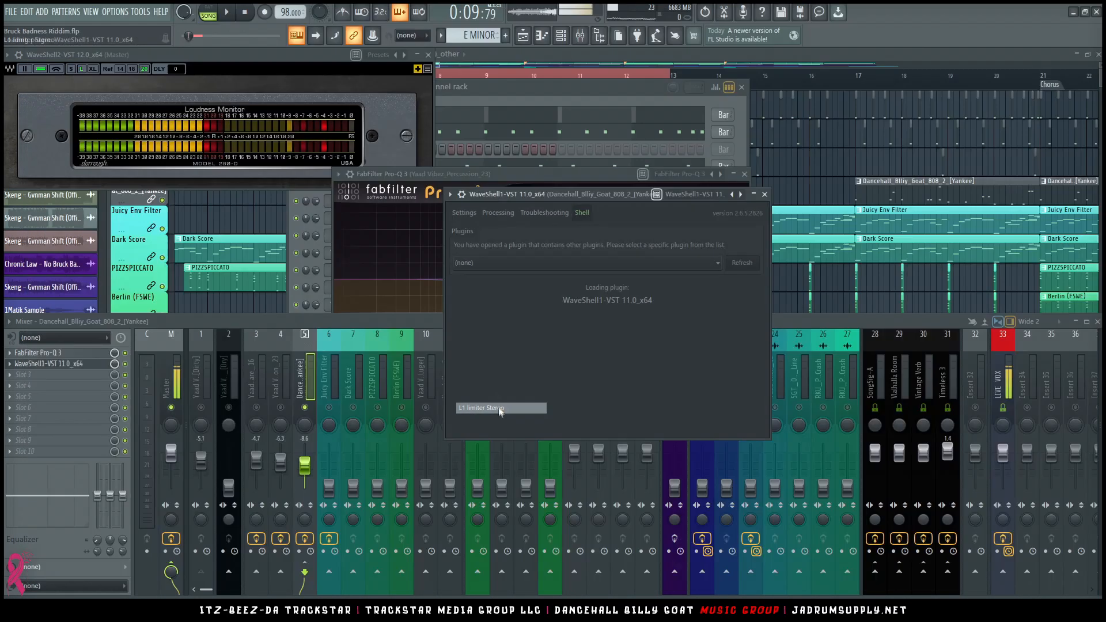
# Set the stereo limiter's ceiling to -6.2 dB and threshold to -6.5 dB with auto release on, and unsolo the 808 during playback.
pyautogui.click(550, 339)
pyautogui.moveTo(599, 275); pyautogui.dragTo(599, 301)
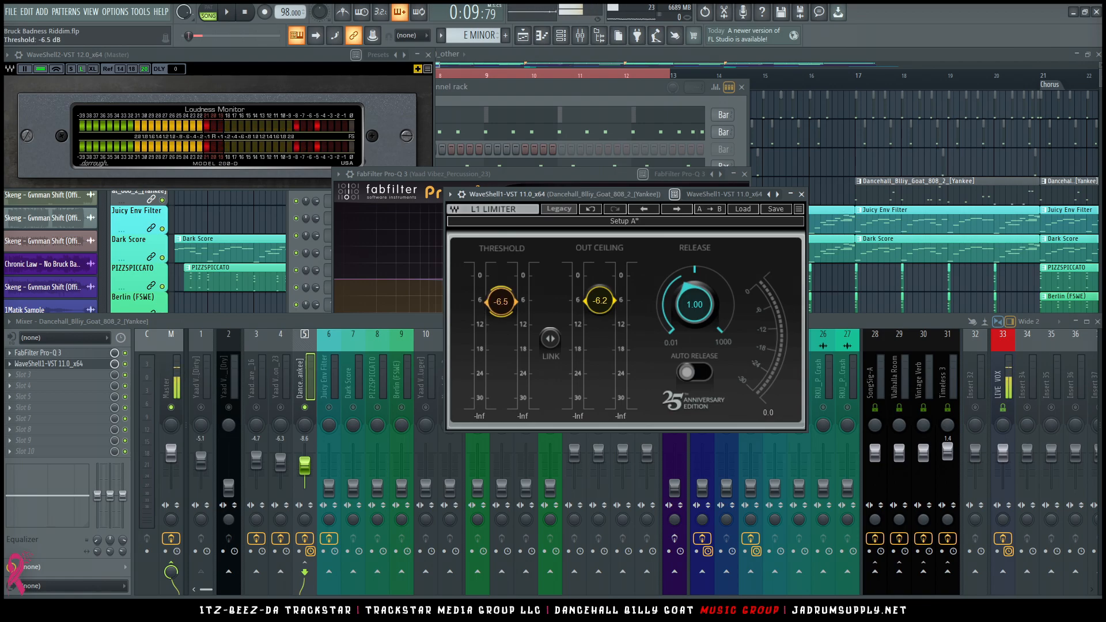
pyautogui.press('space')
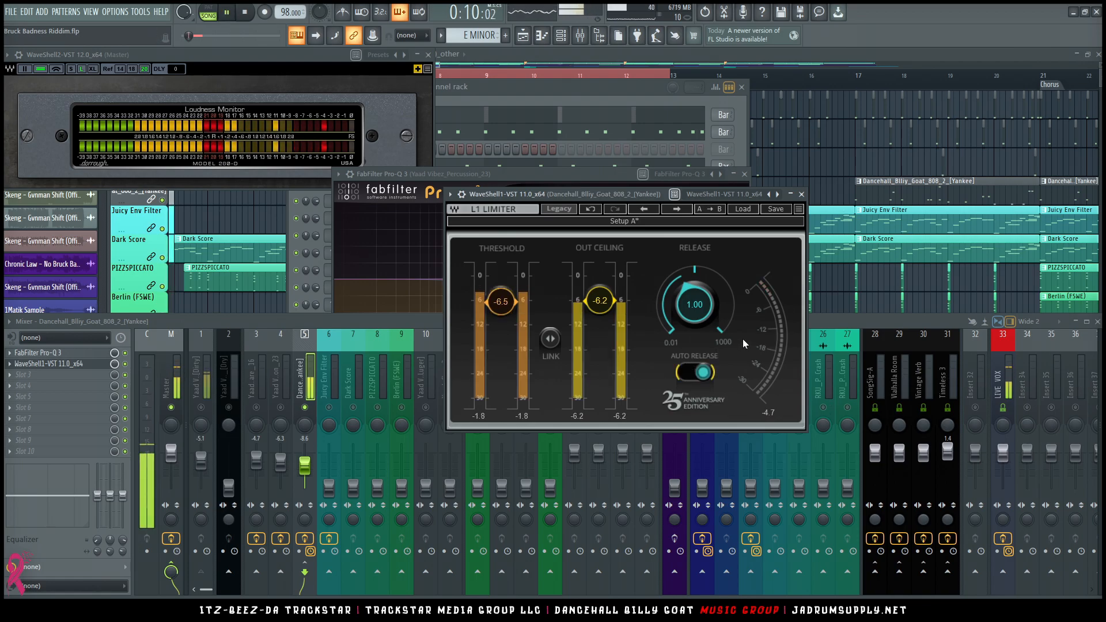
pyautogui.rightClick(306, 410)
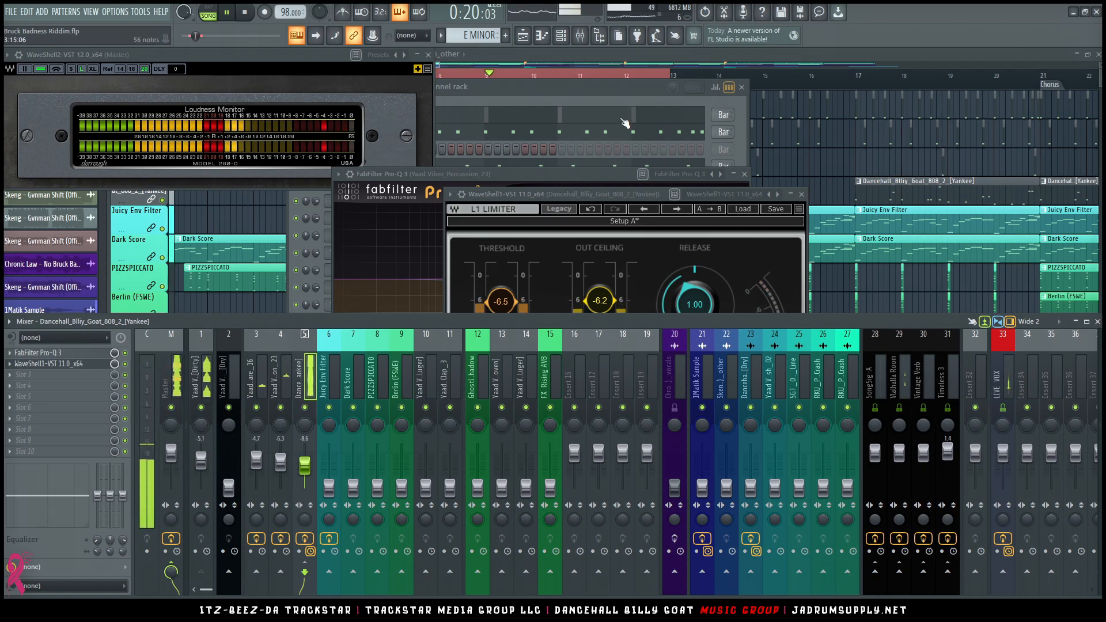
# Bring the channel rack forward and raise the closed hi-hat fader on mixer track 10 to -10 dB.
pyautogui.click(600, 99)
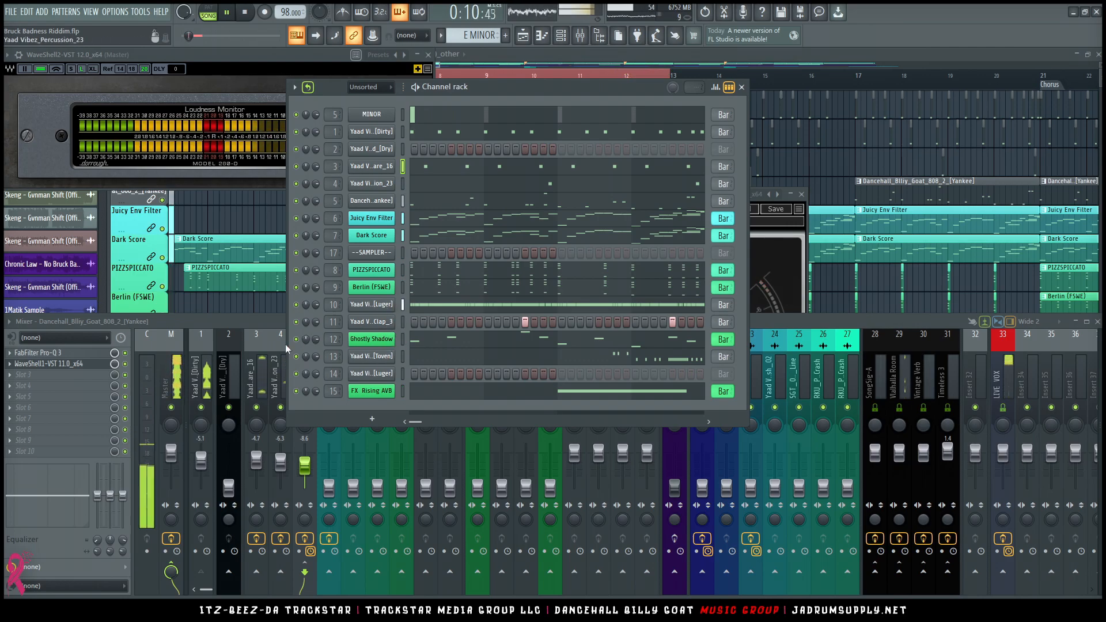
pyautogui.click(285, 343)
pyautogui.click(429, 471)
pyautogui.moveTo(429, 471)
pyautogui.mouseDown()
pyautogui.moveTo(429, 452)
pyautogui.moveTo(426, 466)
pyautogui.mouseUp()
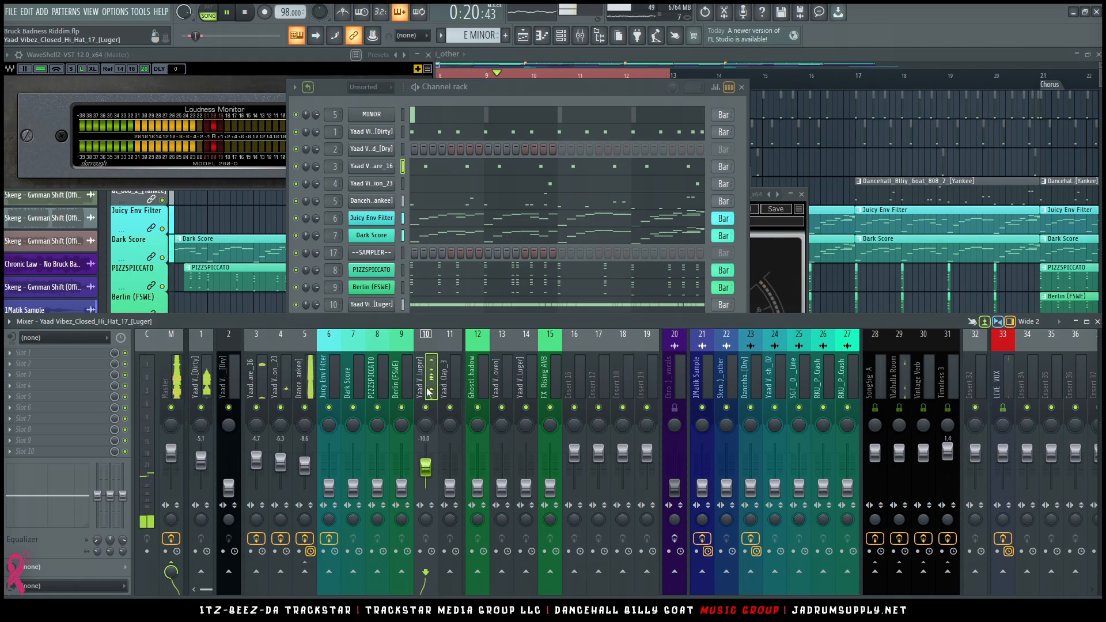
# Load stereo FabFilter Pro-Q 3 on the closed hi-hat track and apply the drum preset Hi Hat 1 [10k_Dynamic].
pyautogui.click(23, 352)
pyautogui.moveTo(258, 112)
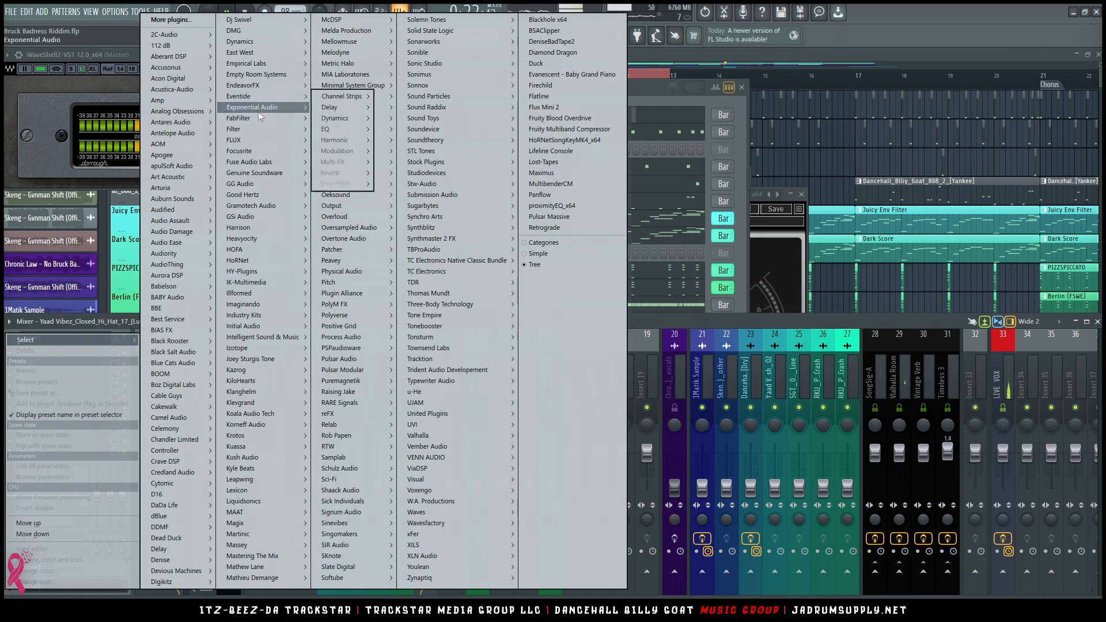
pyautogui.click(462, 172)
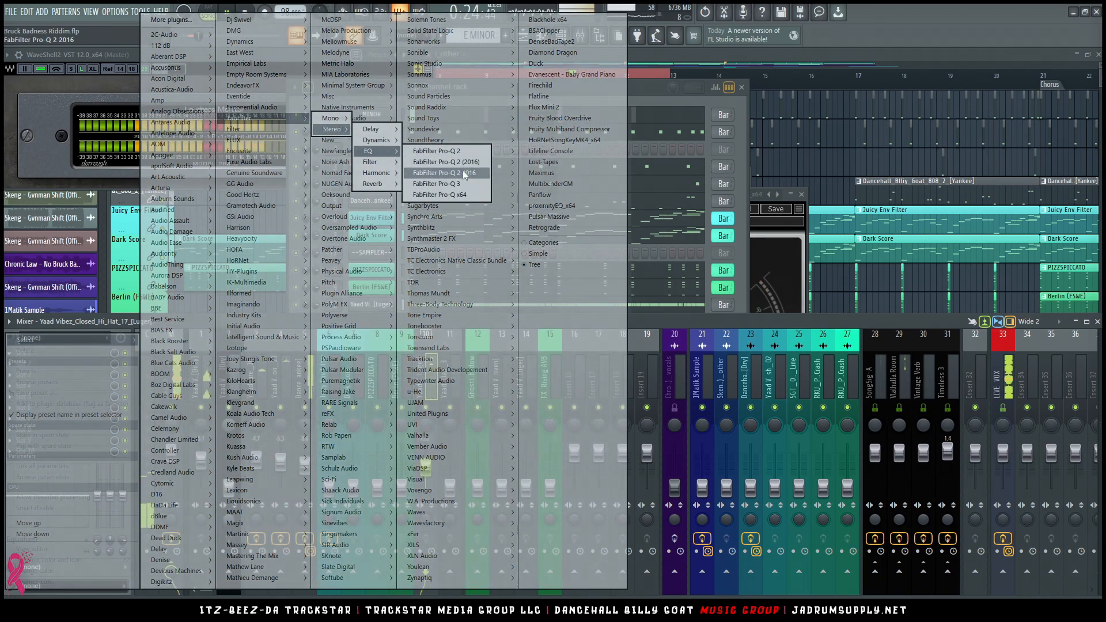
pyautogui.click(461, 183)
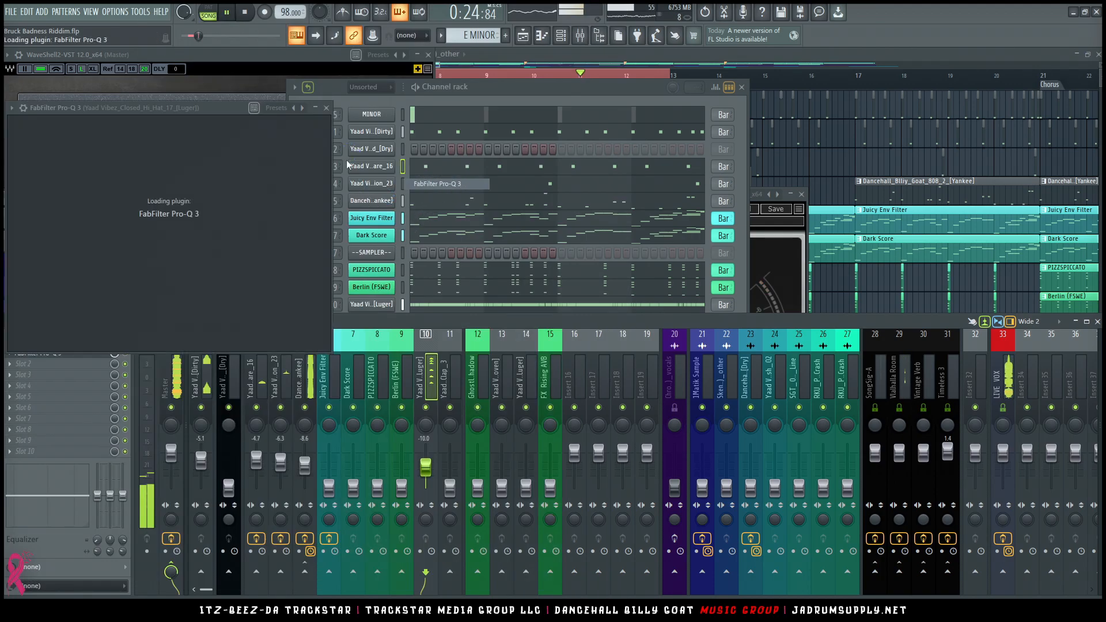
pyautogui.click(339, 126)
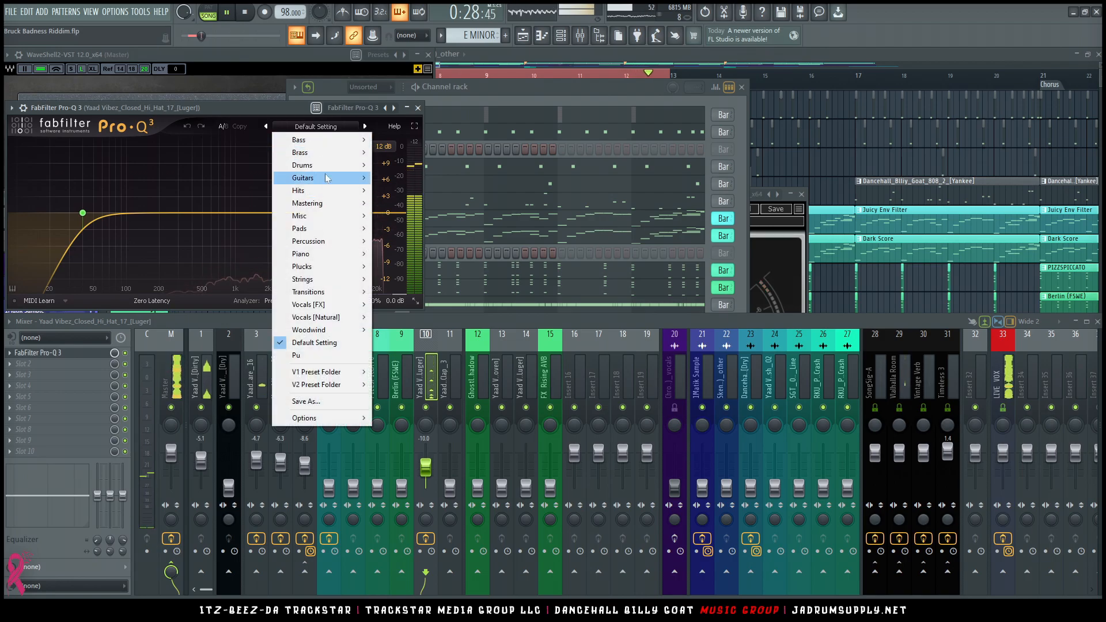
pyautogui.moveTo(323, 165)
pyautogui.moveTo(438, 190)
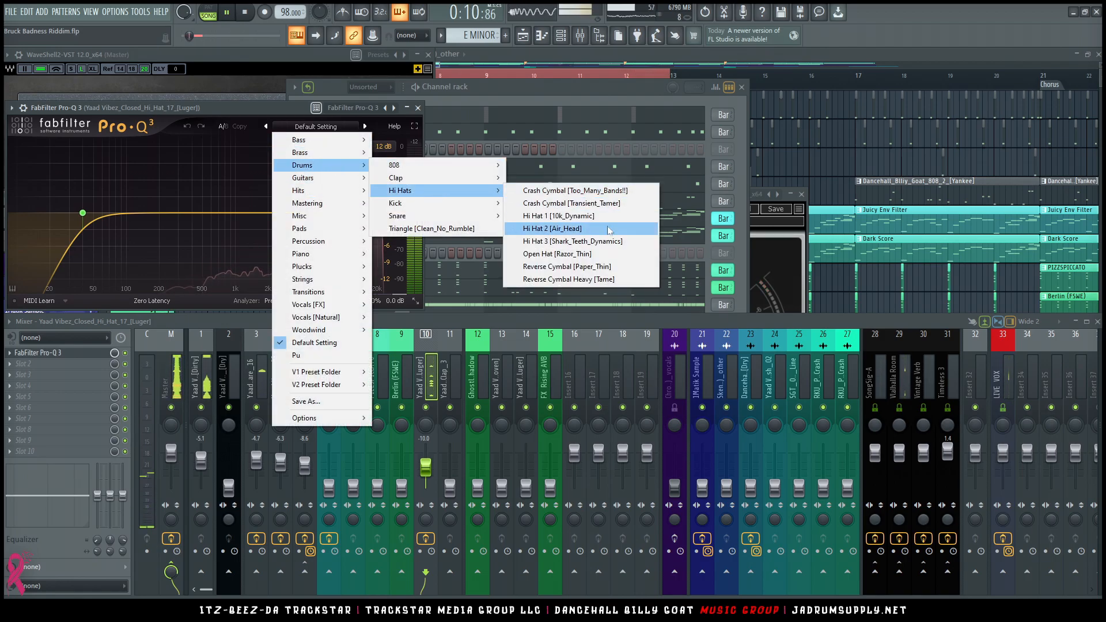
pyautogui.click(608, 216)
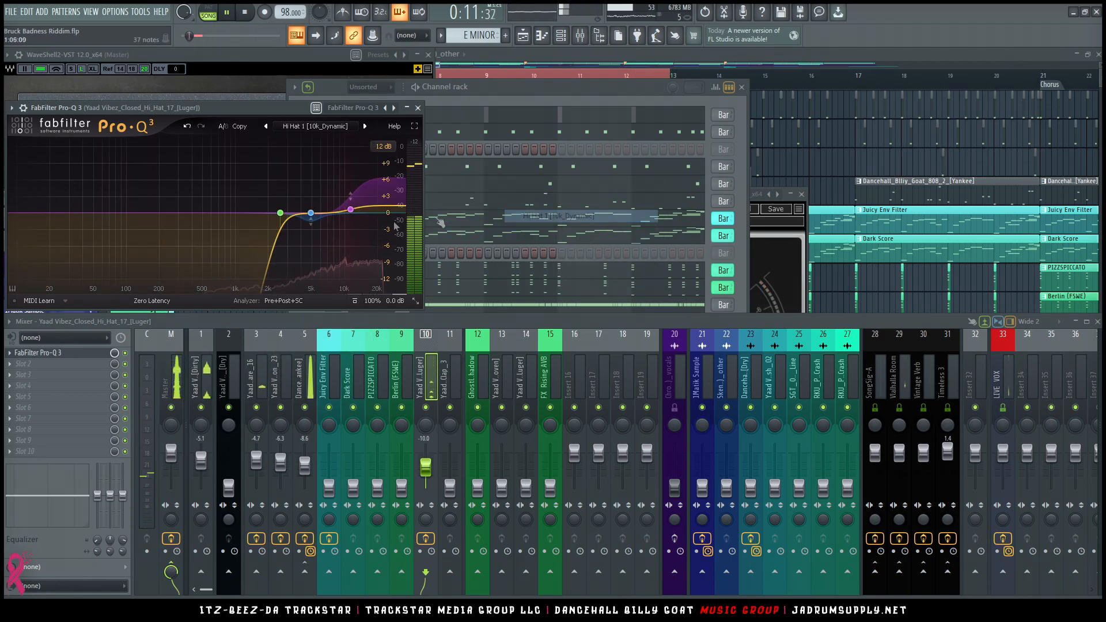
# Add PanMan in the closed hi-hat's second effect slot and apply the user preset TMG-14 Sublime Slime [No Motion].
pyautogui.click(73, 373)
pyautogui.moveTo(460, 118)
pyautogui.moveTo(565, 196)
pyautogui.click(597, 216)
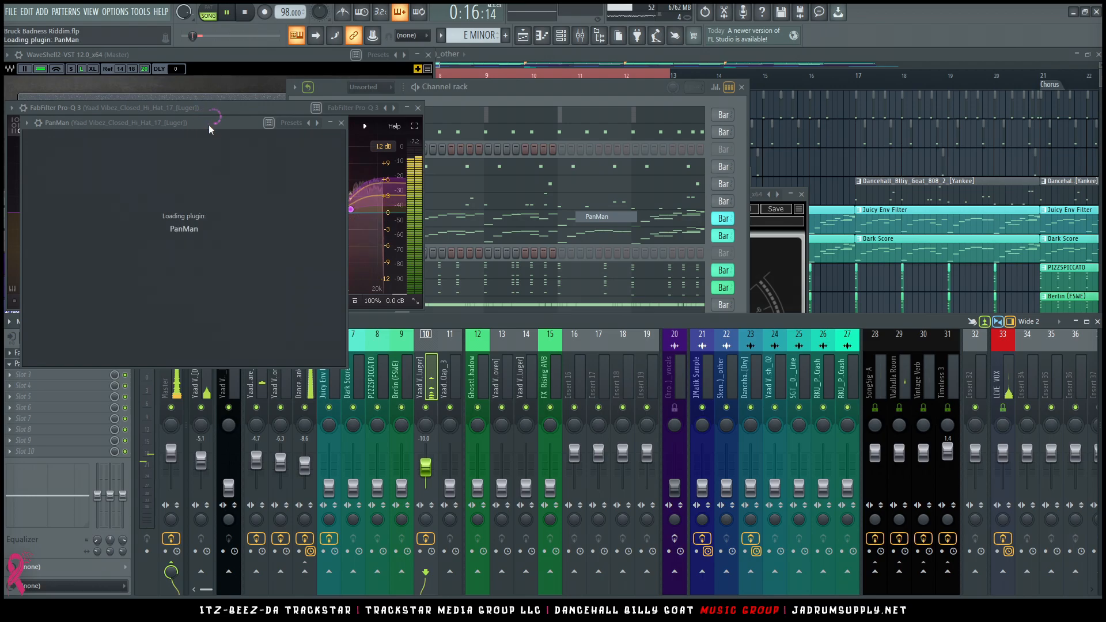
pyautogui.moveTo(208, 124); pyautogui.dragTo(662, 159)
pyautogui.click(557, 175)
pyautogui.moveTo(556, 177)
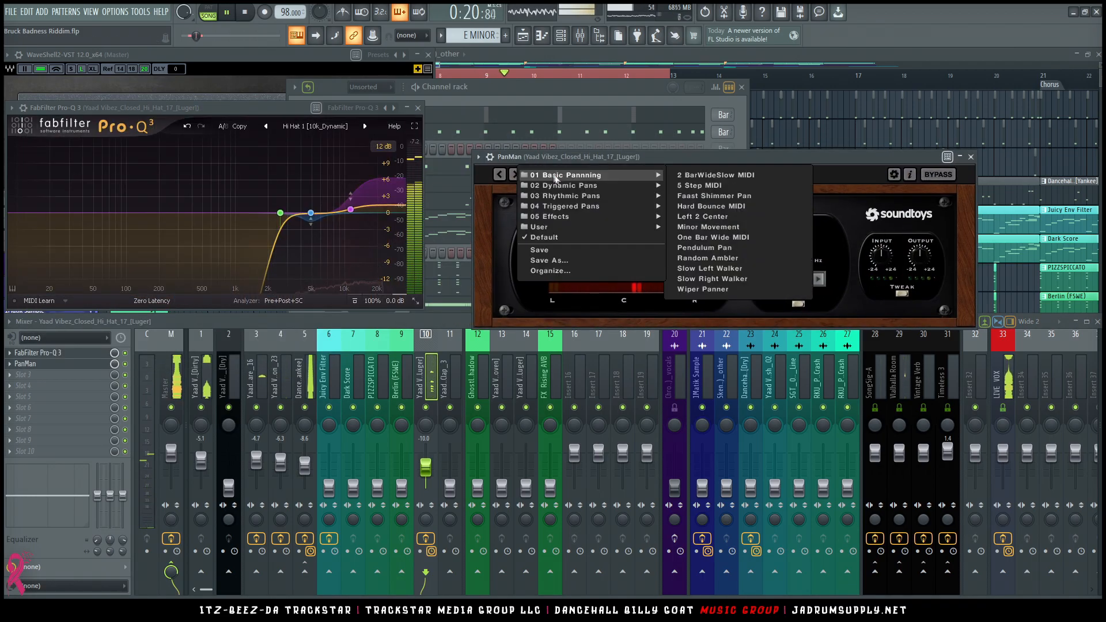
pyautogui.moveTo(608, 226)
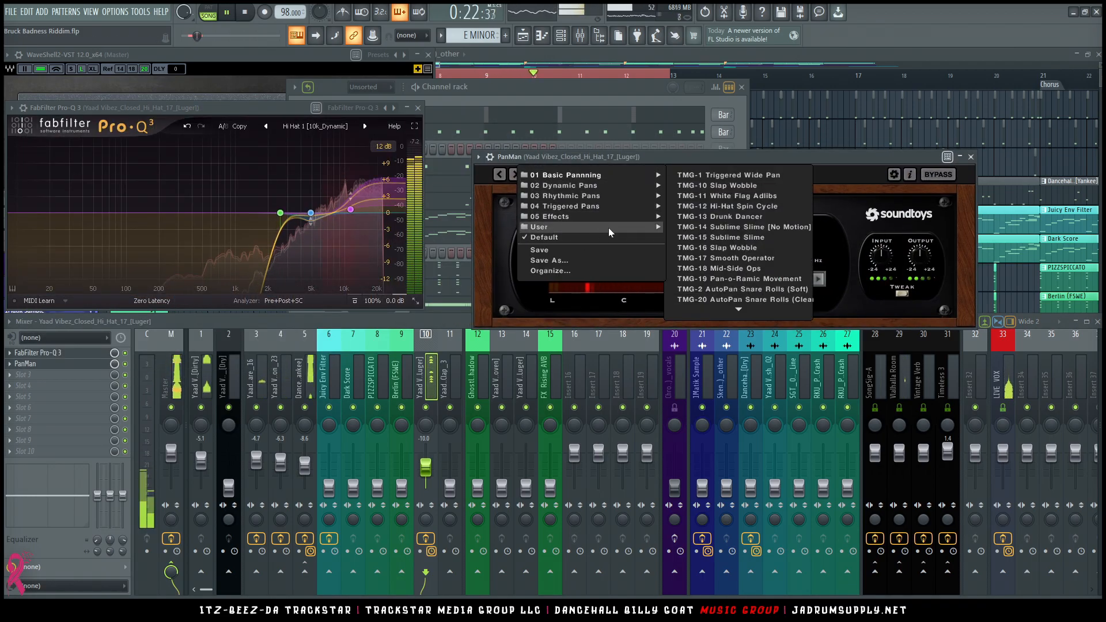
pyautogui.click(762, 228)
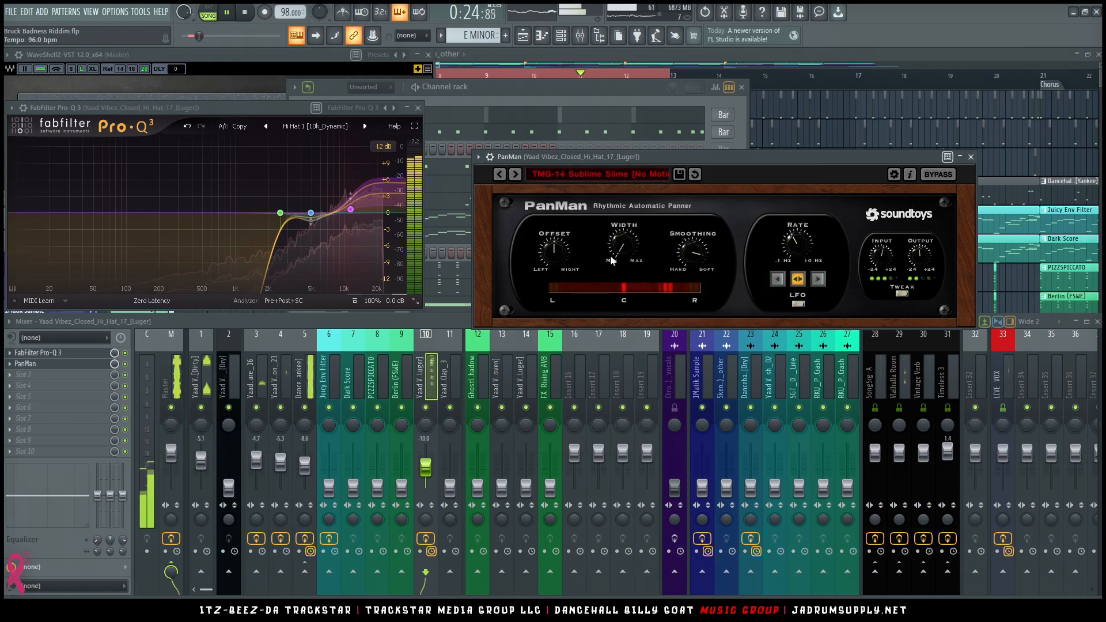
# Set PanMan's smoothing to 1.00, reveal the tweak section and adjust its modulation knobs.
pyautogui.moveTo(692, 252); pyautogui.dragTo(702, 226)
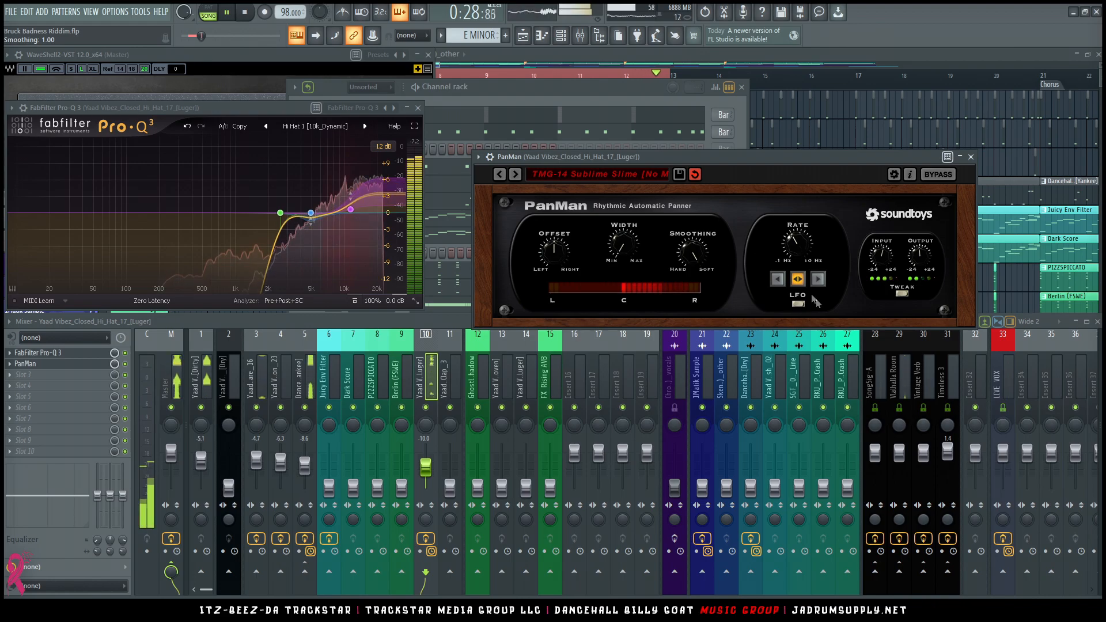
pyautogui.click(902, 294)
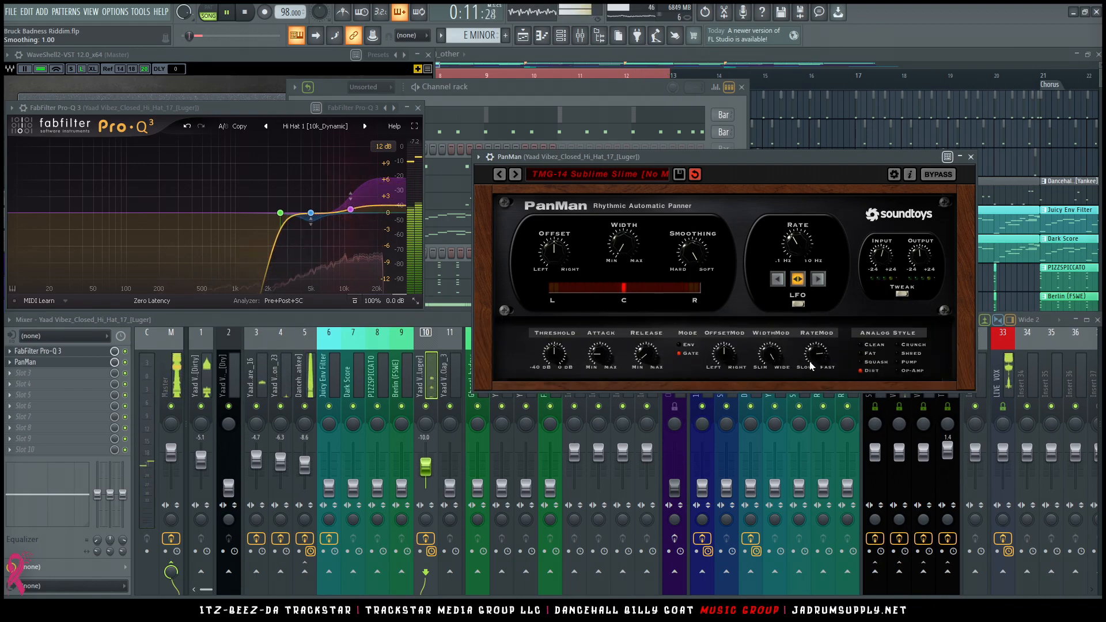
pyautogui.moveTo(814, 366); pyautogui.dragTo(772, 367)
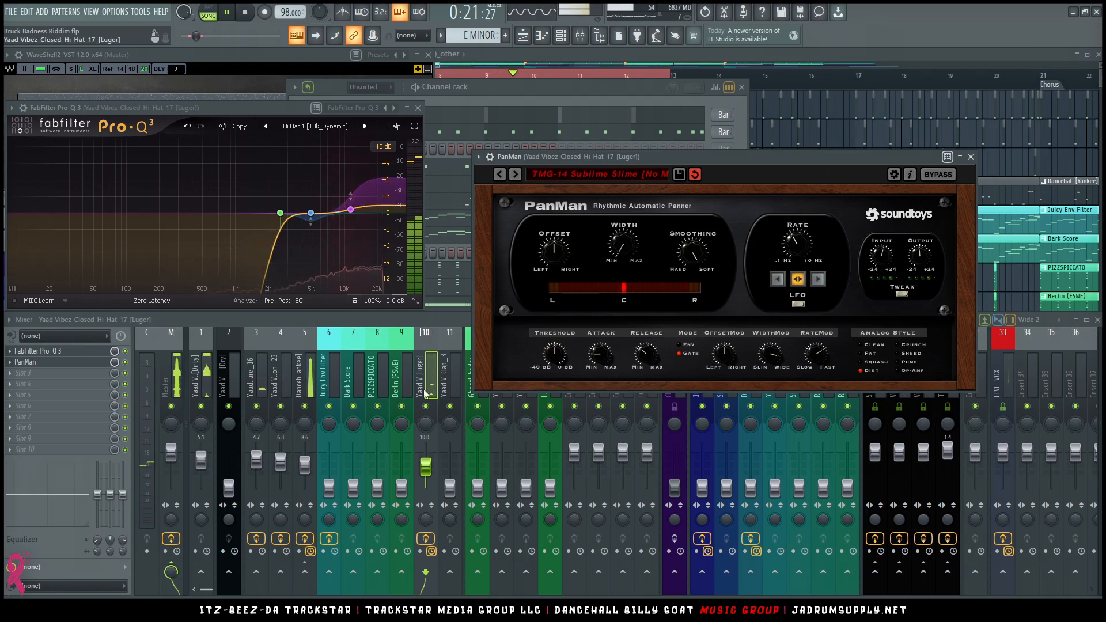
# Raise the closed hi-hat fader on mixer track 10 to -9.0 dB and send the track to Valhalla Room.
pyautogui.click(428, 438)
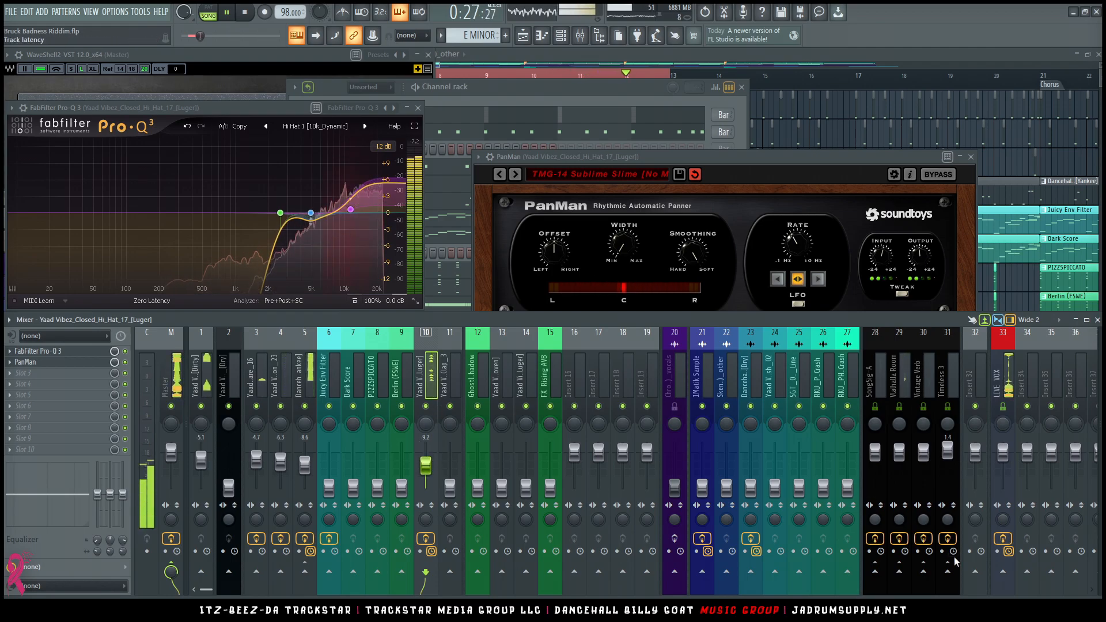
pyautogui.click(899, 571)
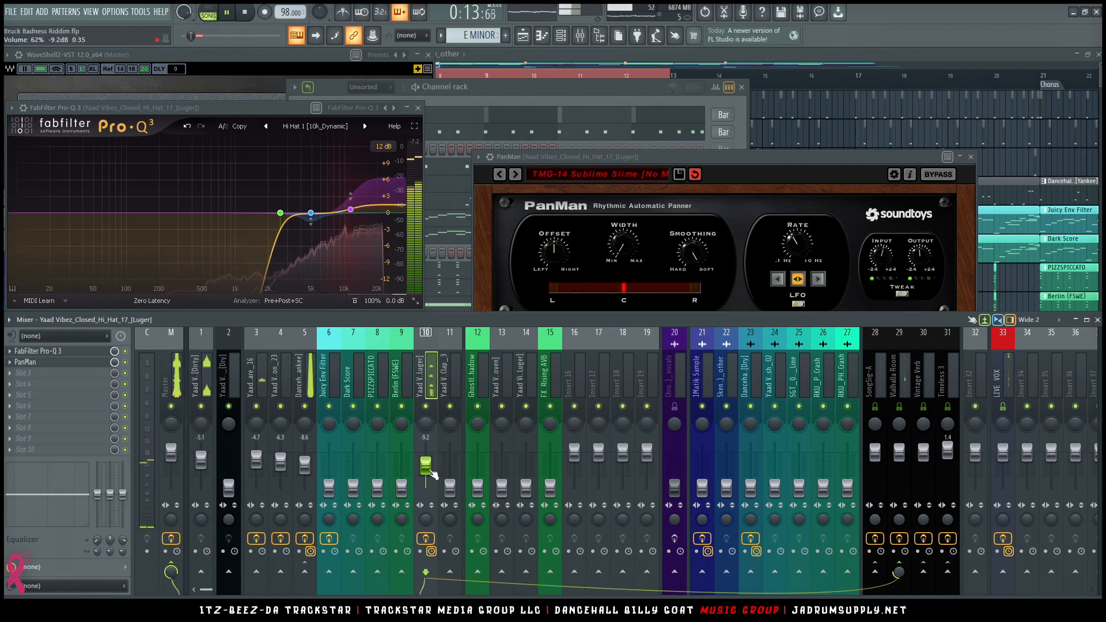
pyautogui.click(426, 464)
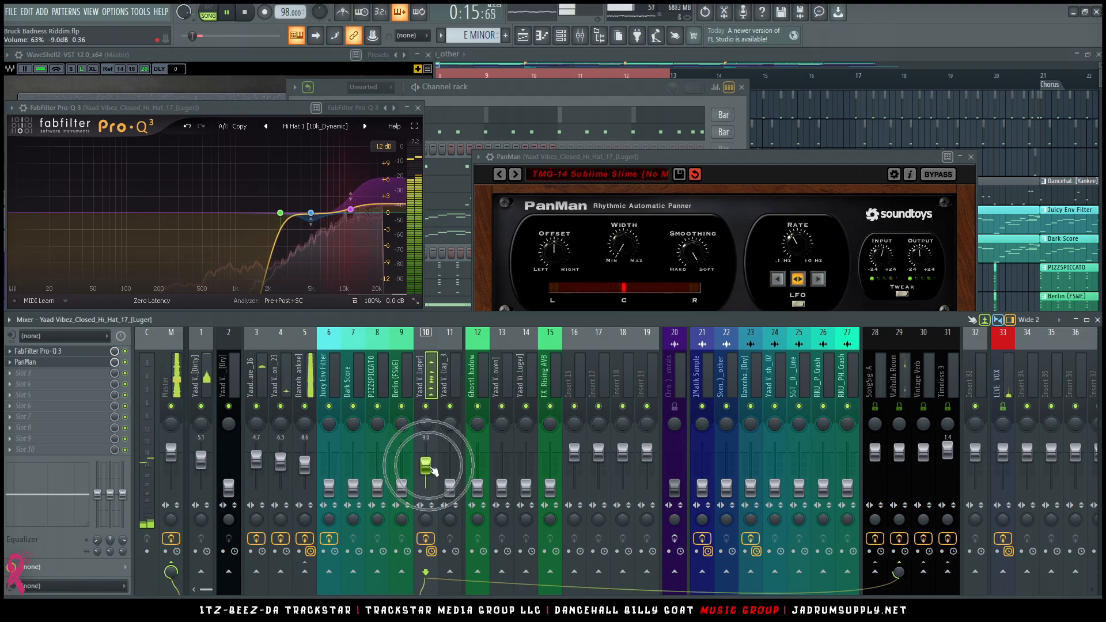
# Set the faders of mixer tracks 3, 4, 5 and 11 to -4.6, -6.2, -8.5 and -7.9 dB.
pyautogui.moveTo(256, 389); pyautogui.dragTo(281, 383)
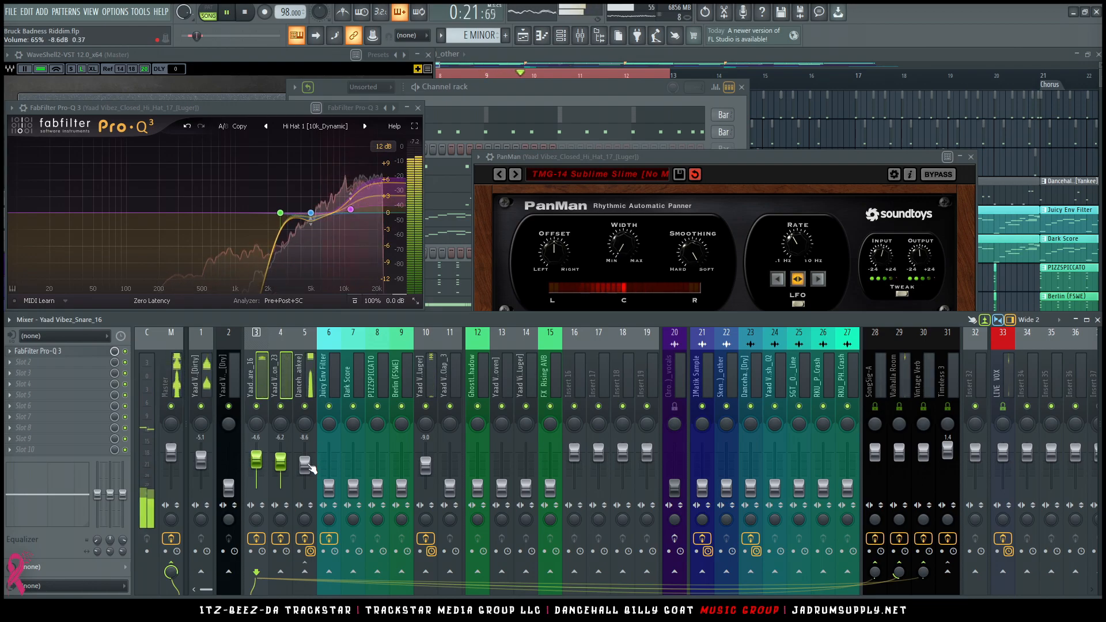
pyautogui.click(304, 465)
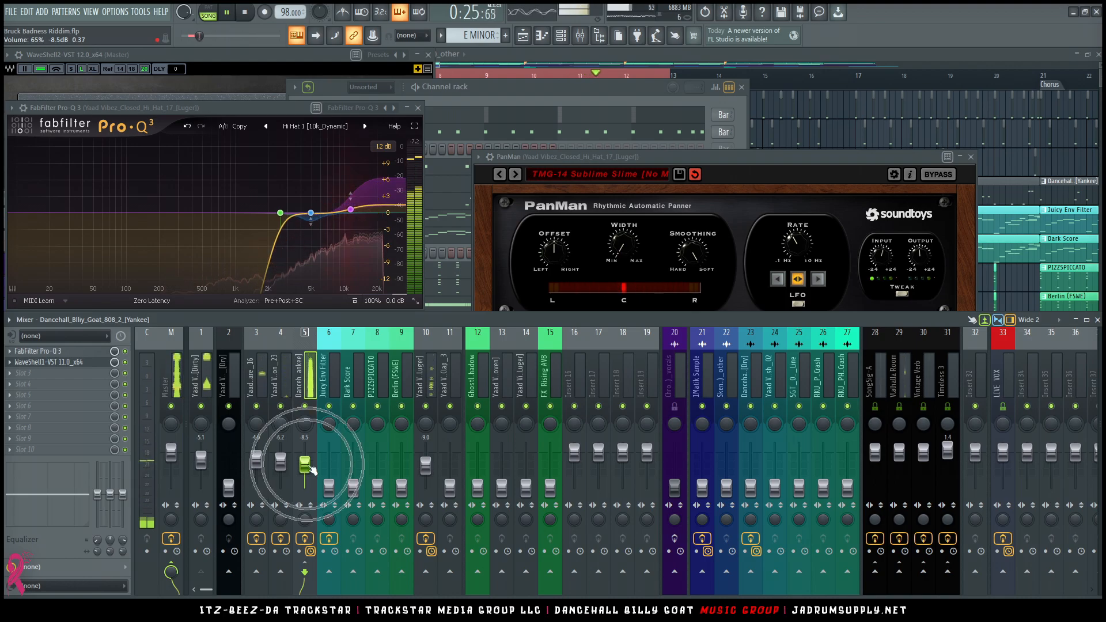
pyautogui.click(455, 491)
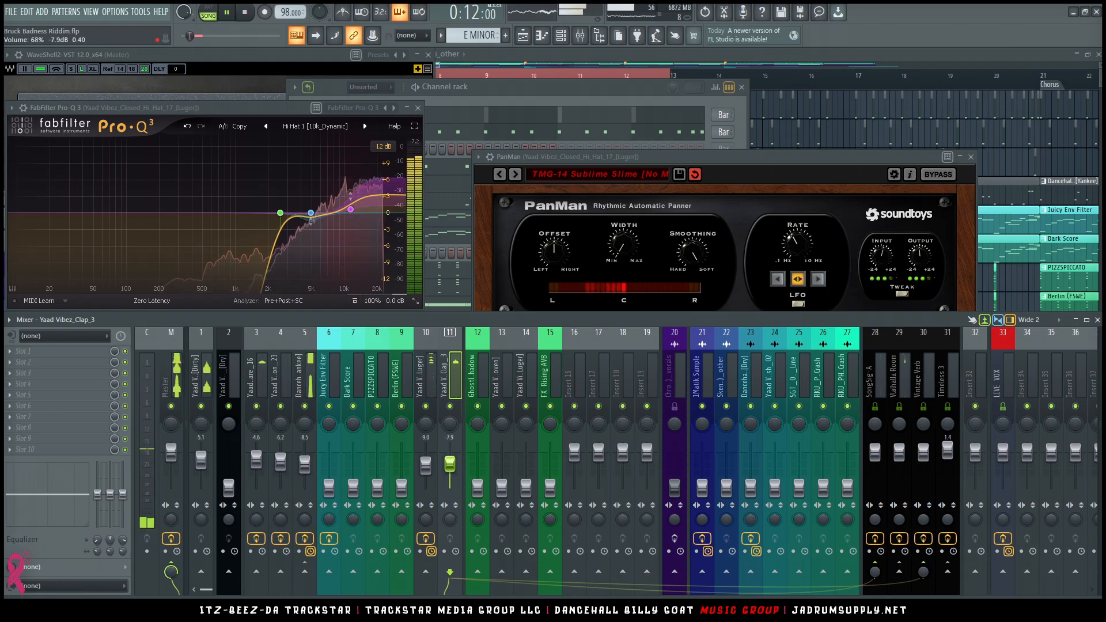
# Load stereo FabFilter Pro-Q 3 on the clap on mixer track 11.
pyautogui.click(77, 364)
pyautogui.moveTo(80, 341)
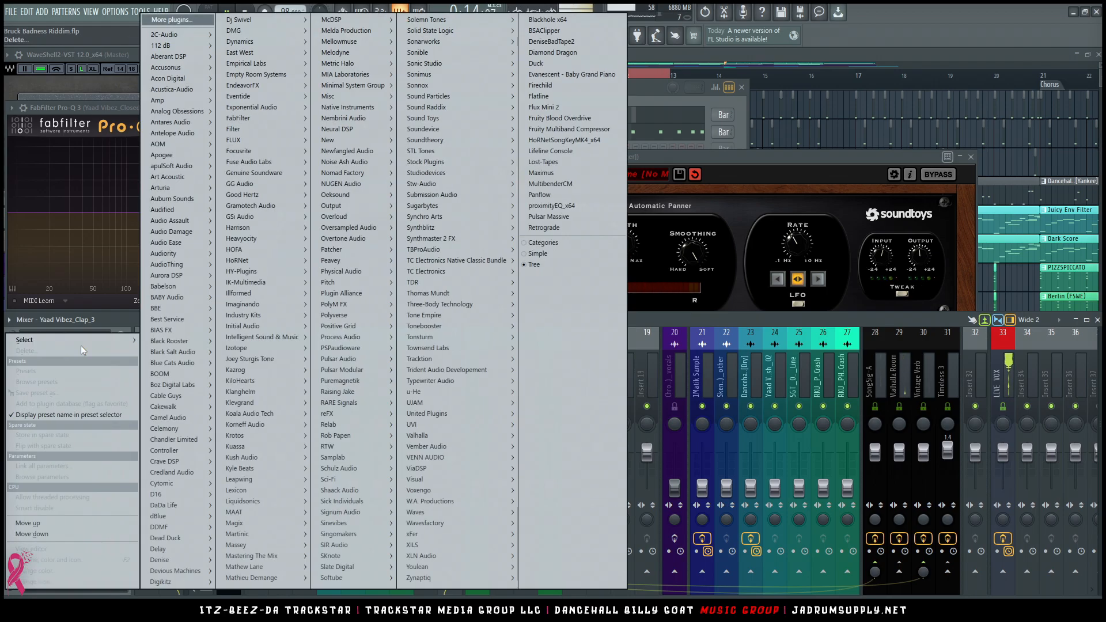
pyautogui.moveTo(266, 117)
pyautogui.moveTo(333, 129)
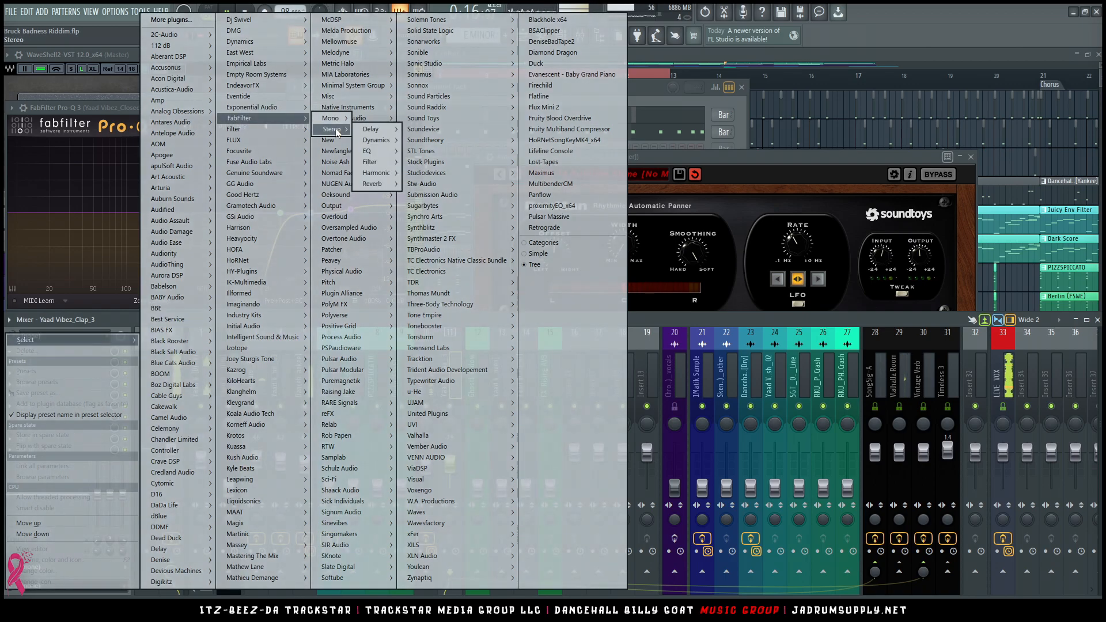
pyautogui.moveTo(374, 151)
pyautogui.click(468, 184)
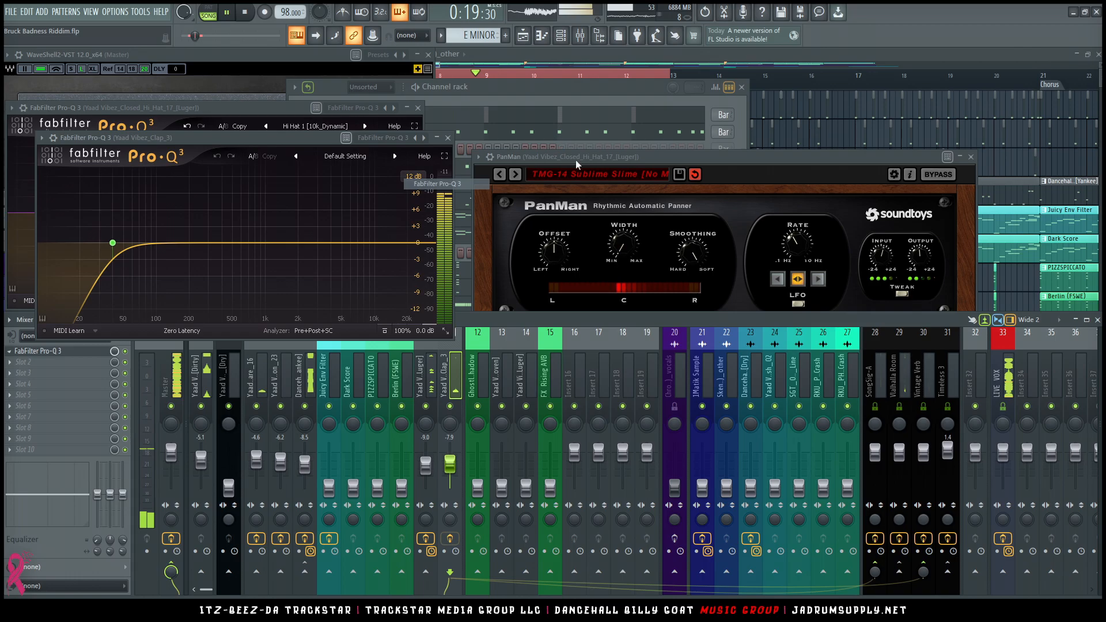
# Apply the drum preset Clap [Thick_Where_It_Counts] to the clap's Pro-Q 3 and close the plugin window.
pyautogui.click(346, 156)
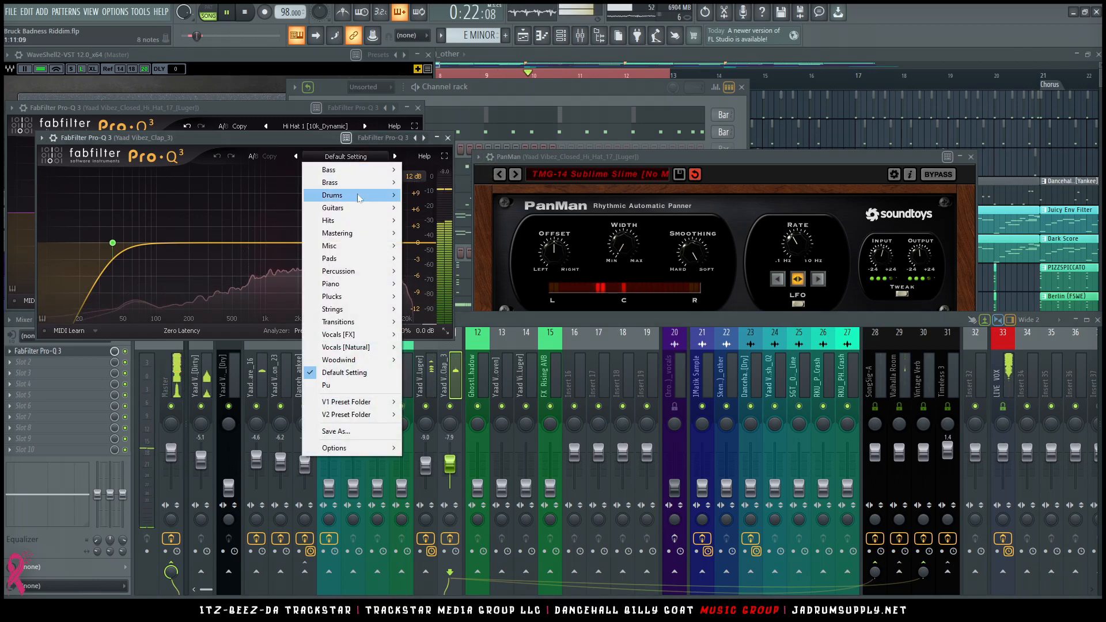
pyautogui.moveTo(358, 196)
pyautogui.moveTo(437, 208)
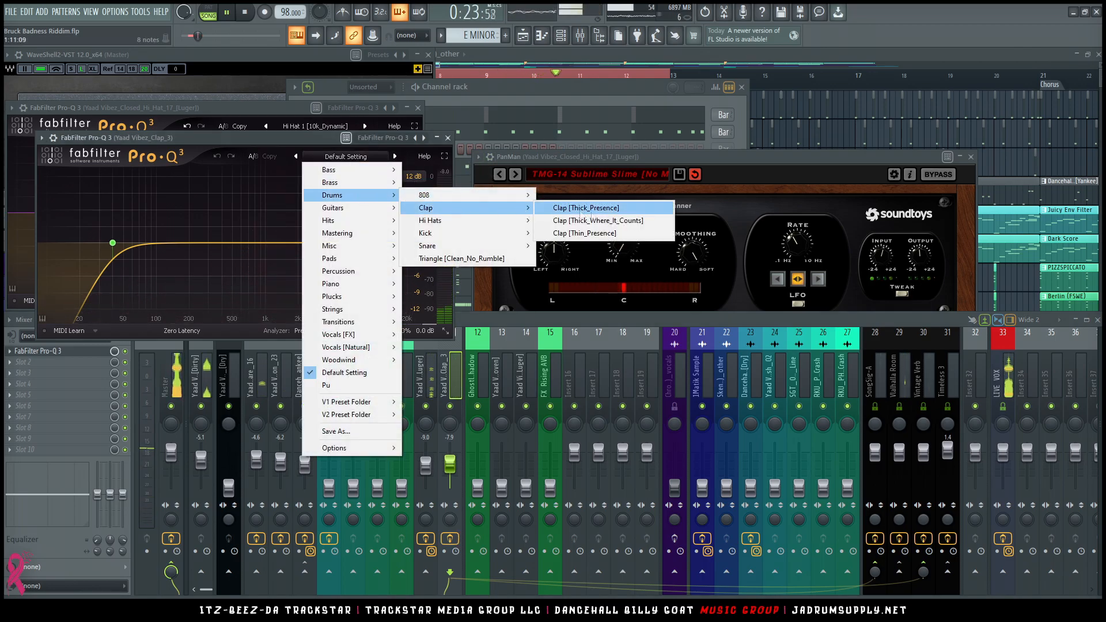
pyautogui.click(617, 222)
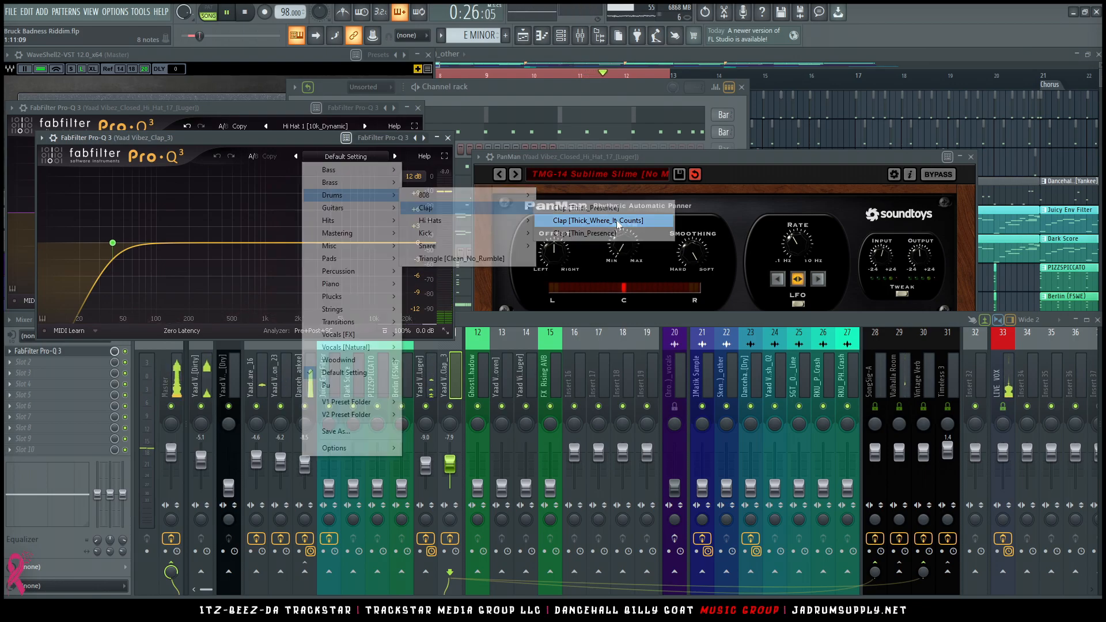
pyautogui.click(448, 138)
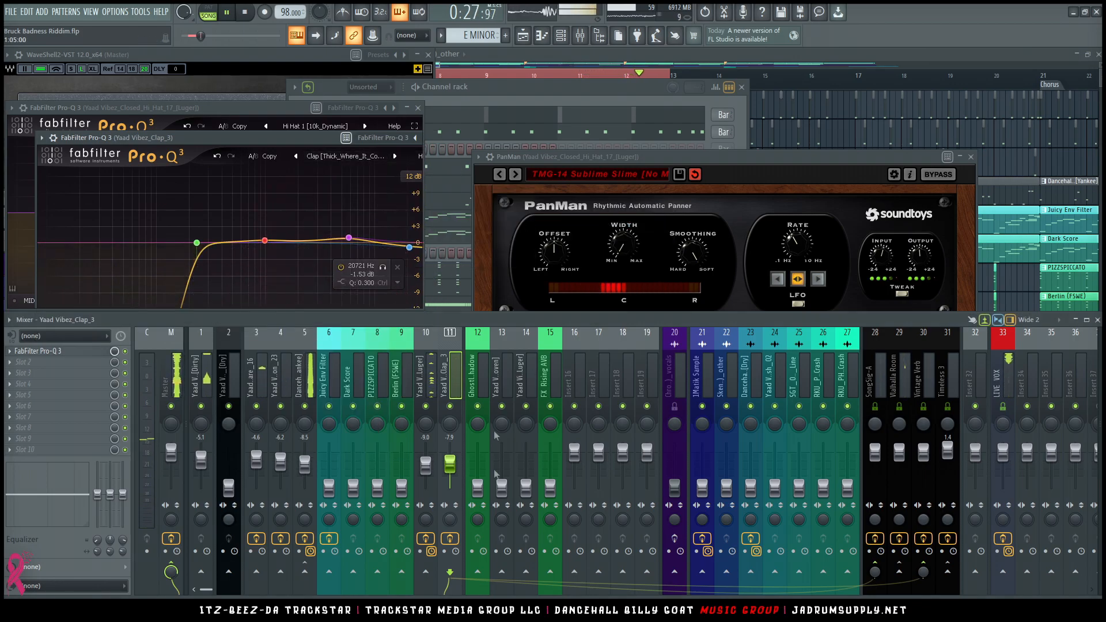
# Solo the clap, enable its send to Valhalla Room with the SongSig-A send at -34.8 dB, and unsolo it.
pyautogui.rightClick(449, 406)
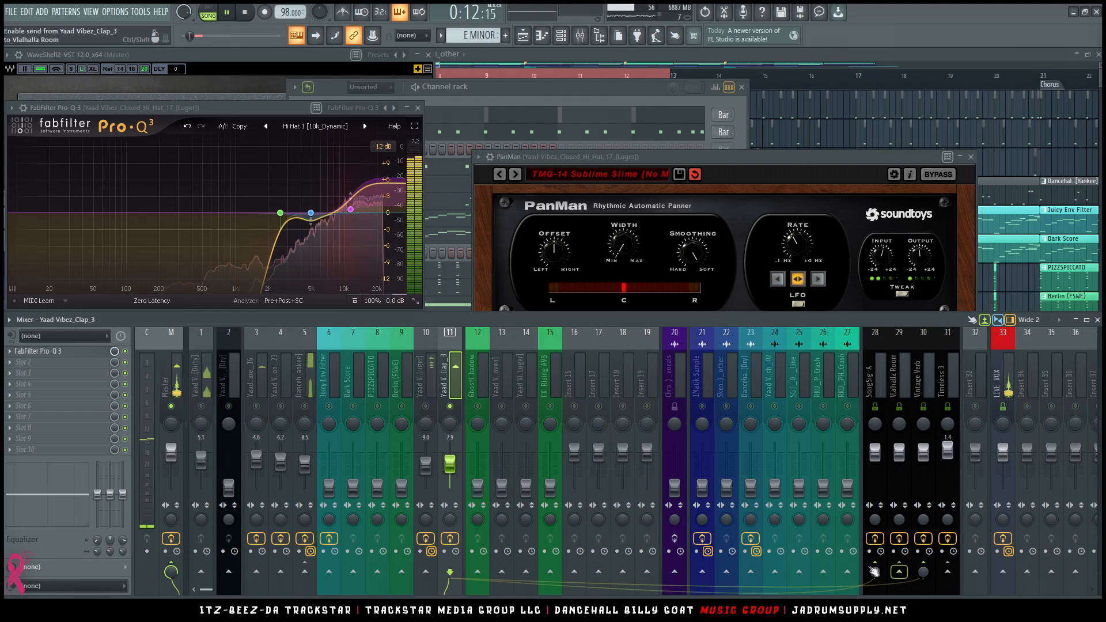
pyautogui.click(898, 572)
pyautogui.click(898, 572)
pyautogui.moveTo(899, 572)
pyautogui.mouseDown()
pyautogui.moveTo(899, 605)
pyautogui.moveTo(897, 575)
pyautogui.mouseUp()
pyautogui.scroll(2, 897, 575)
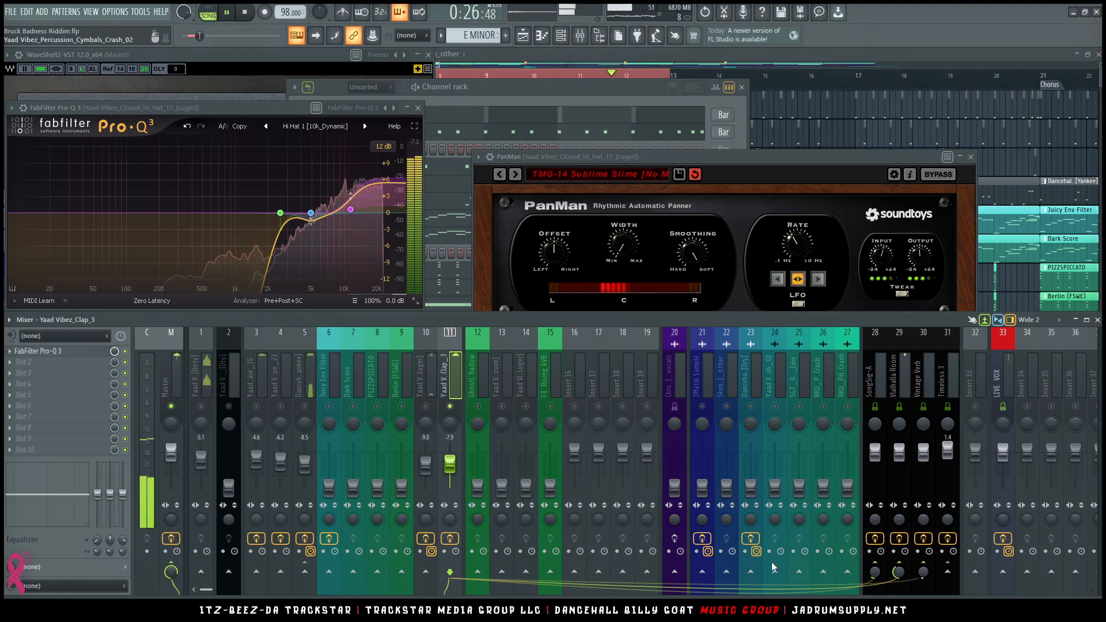
pyautogui.rightClick(451, 407)
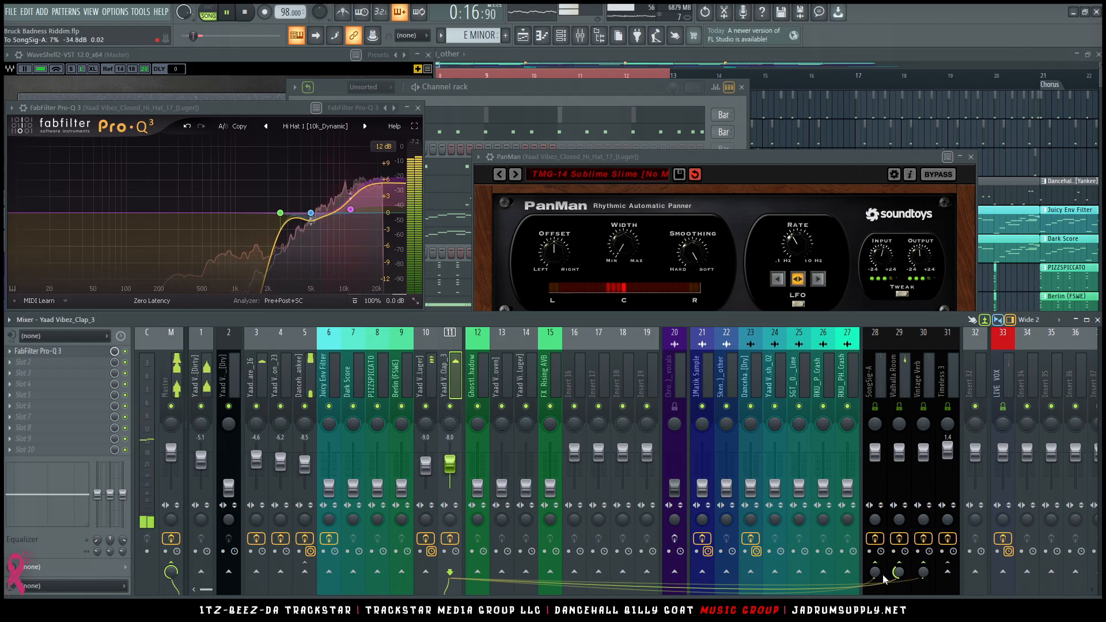
# Lower the clap fader to -12.4 dB and raise the snare faders on tracks 13 and 14 to -13.3 and -16.4 dB.
pyautogui.moveTo(448, 473); pyautogui.dragTo(448, 478)
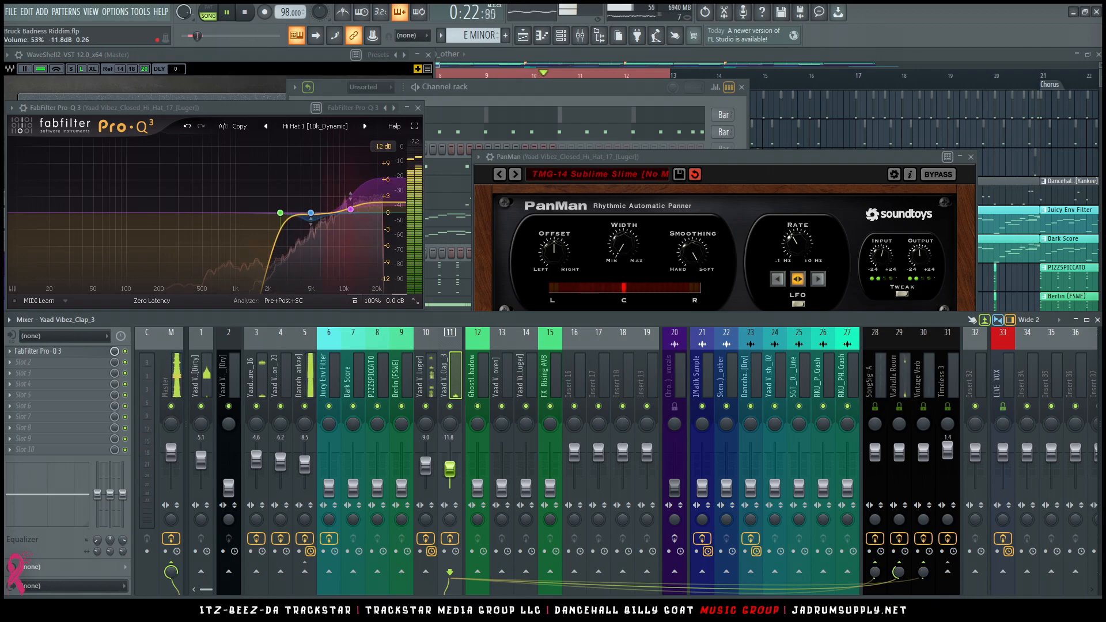
pyautogui.moveTo(449, 469); pyautogui.dragTo(453, 474)
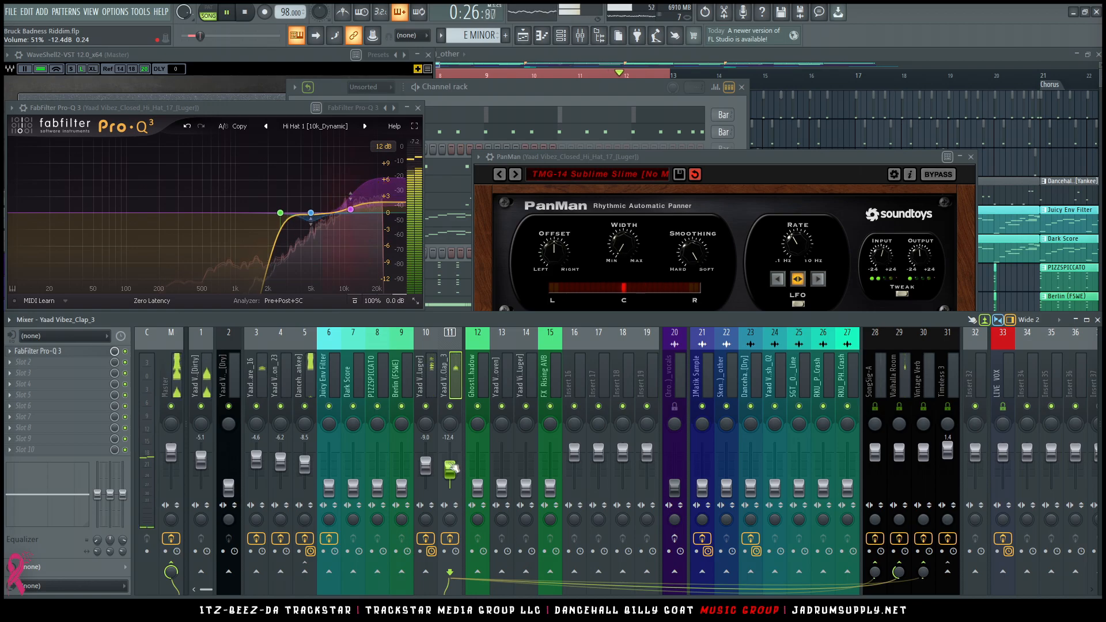
pyautogui.moveTo(526, 487); pyautogui.dragTo(501, 471)
# Check the snare parts in the channel rack and playlist and raise the mixer track 14 snare fader to -6.5 dB.
pyautogui.click(593, 89)
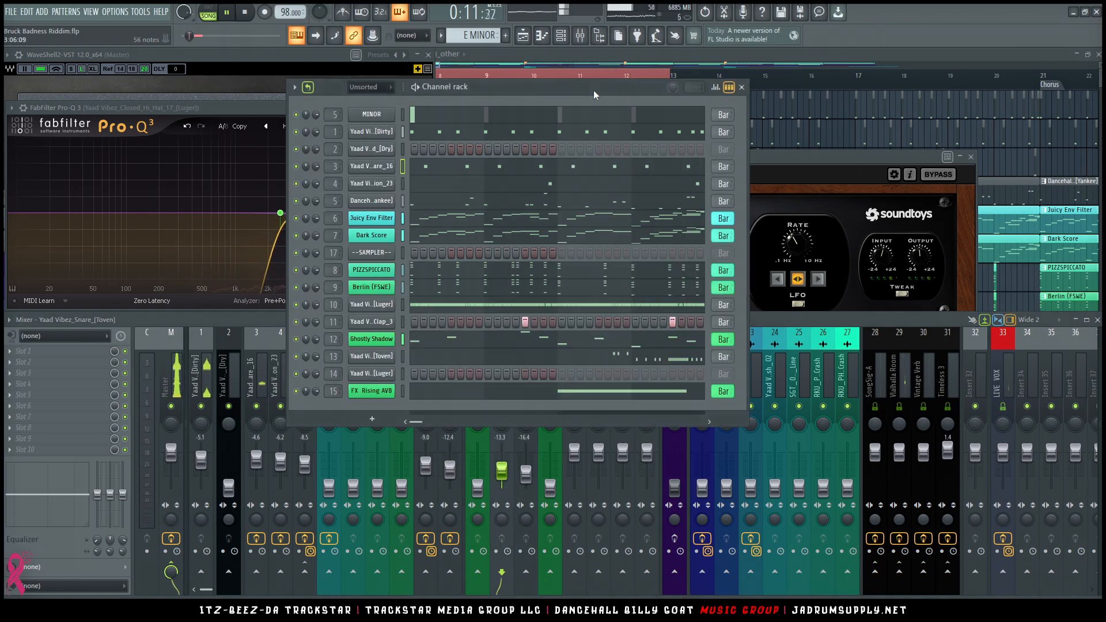
pyautogui.click(1006, 159)
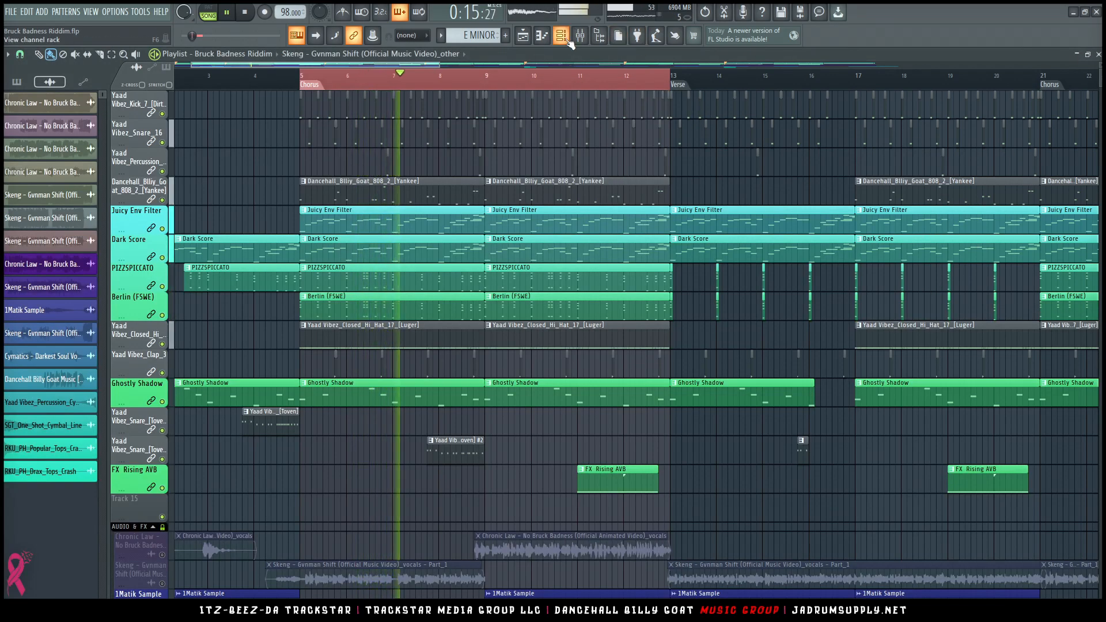
pyautogui.press('F6')
pyautogui.click(588, 37)
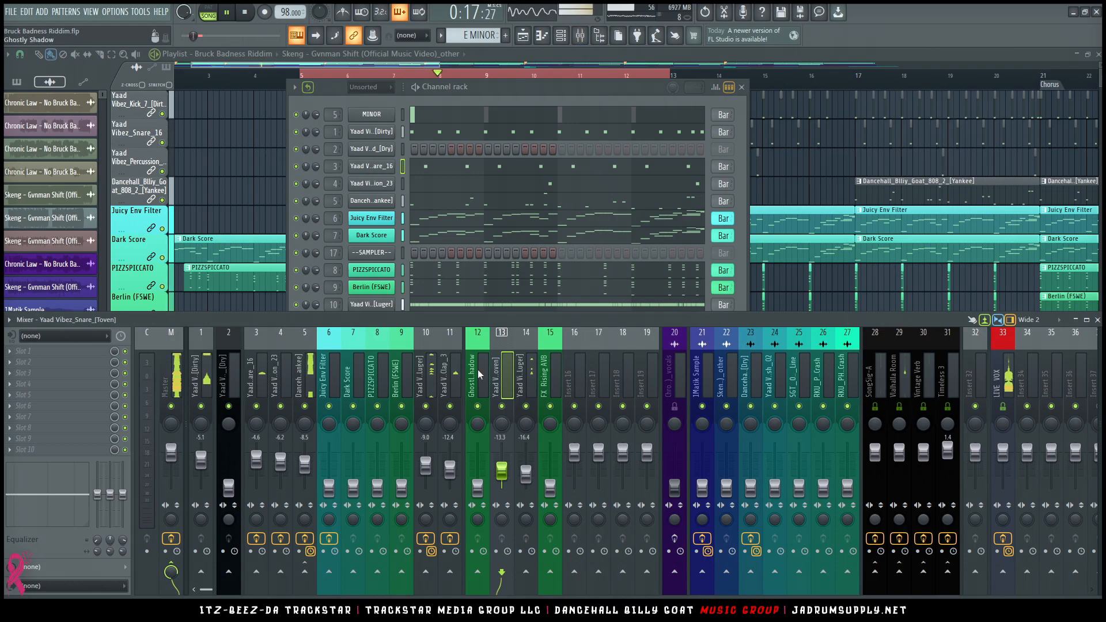
pyautogui.click(526, 465)
pyautogui.moveTo(526, 466); pyautogui.dragTo(526, 460)
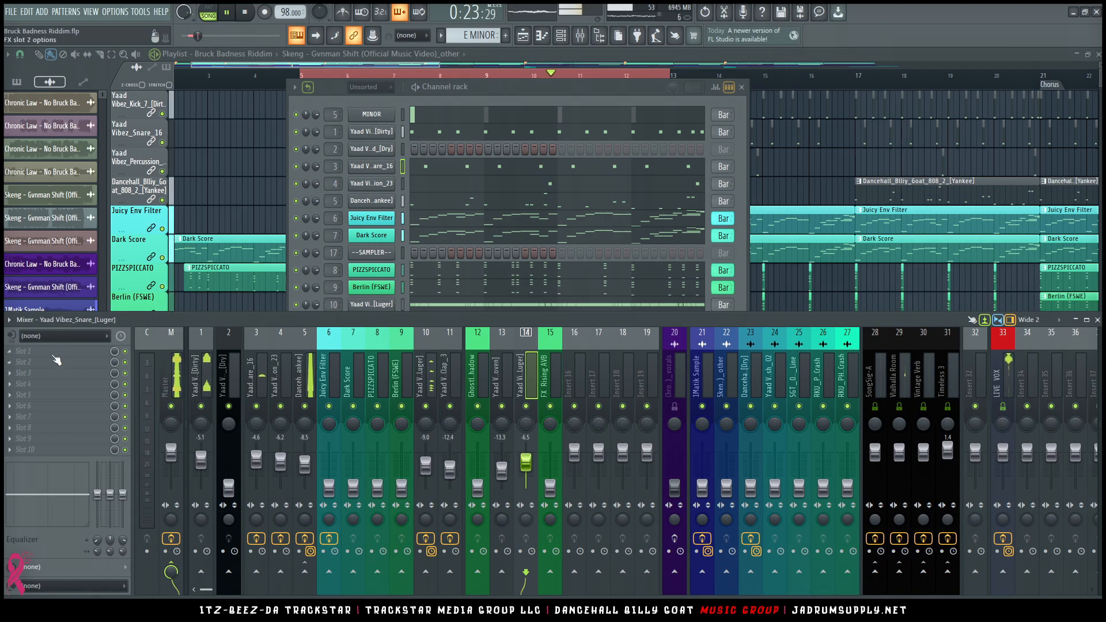
# Load stereo FabFilter Pro-Q 3 in the first effect slot of the snare on mixer track 14.
pyautogui.click(113, 360)
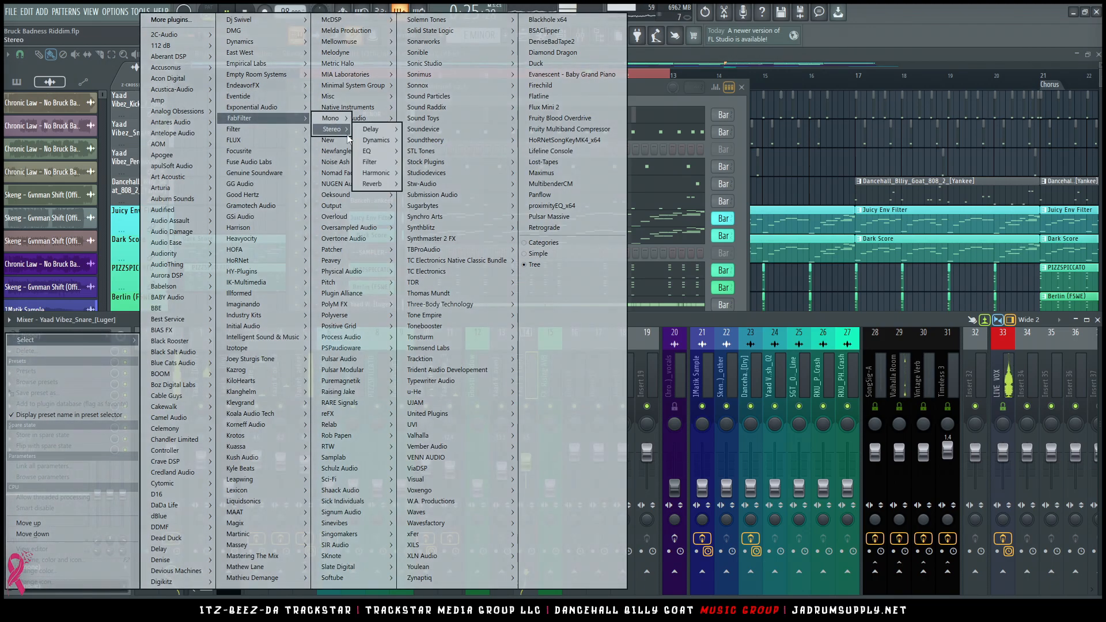
pyautogui.moveTo(331, 129)
pyautogui.click(455, 179)
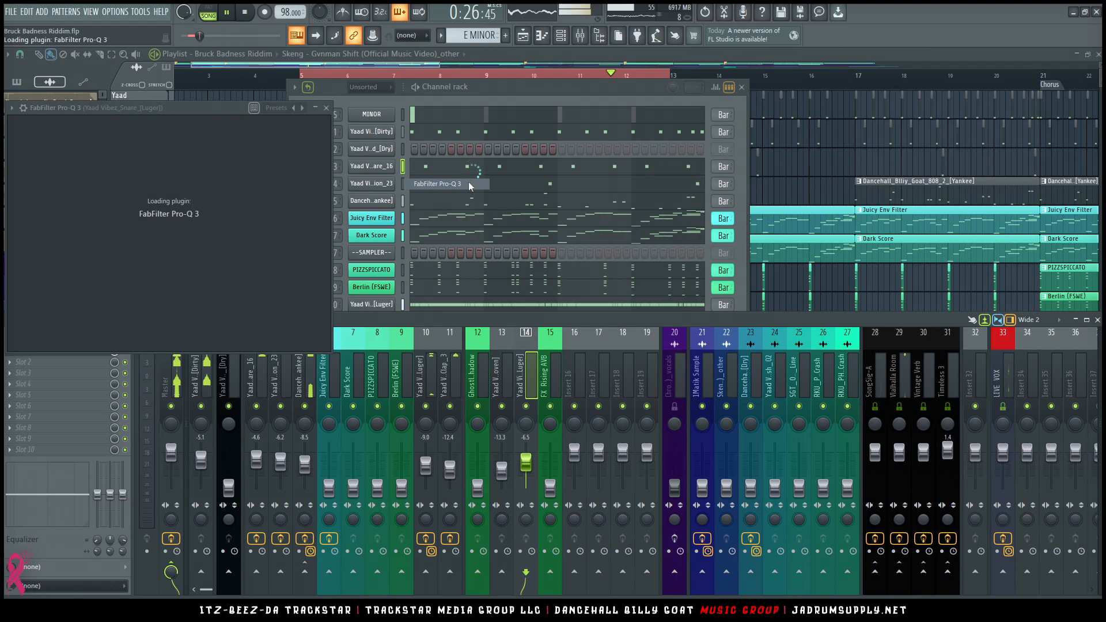
# Apply the drum preset Snare [Thin_Airy_Rolls] to the snare's Pro-Q 3 and raise the track 14 fader to -6.2 dB.
pyautogui.click(314, 127)
pyautogui.moveTo(323, 165)
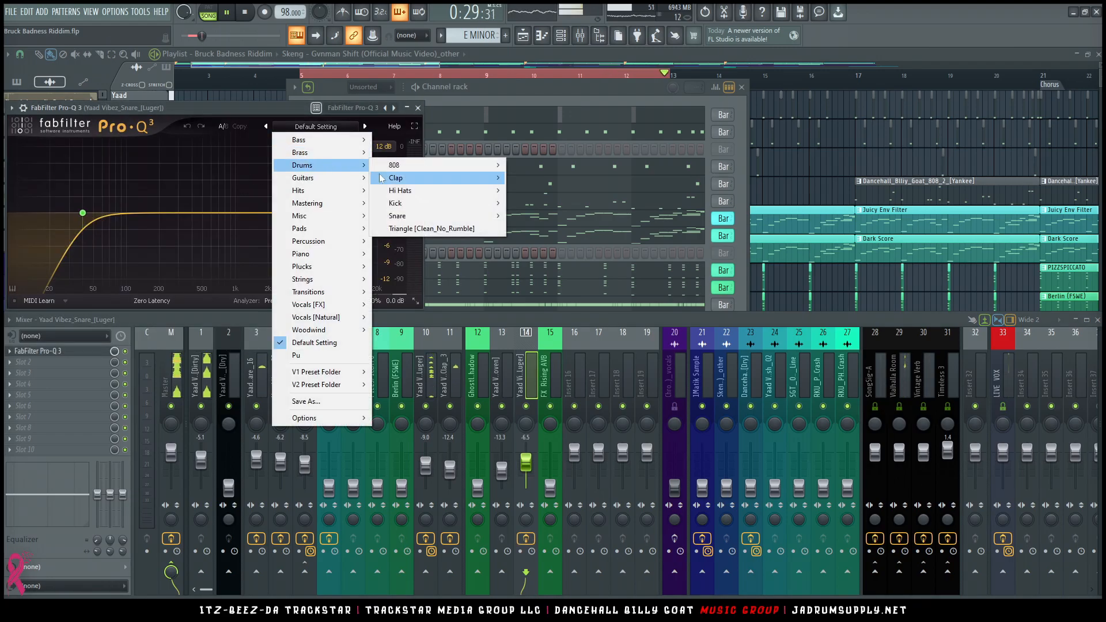
pyautogui.moveTo(397, 216)
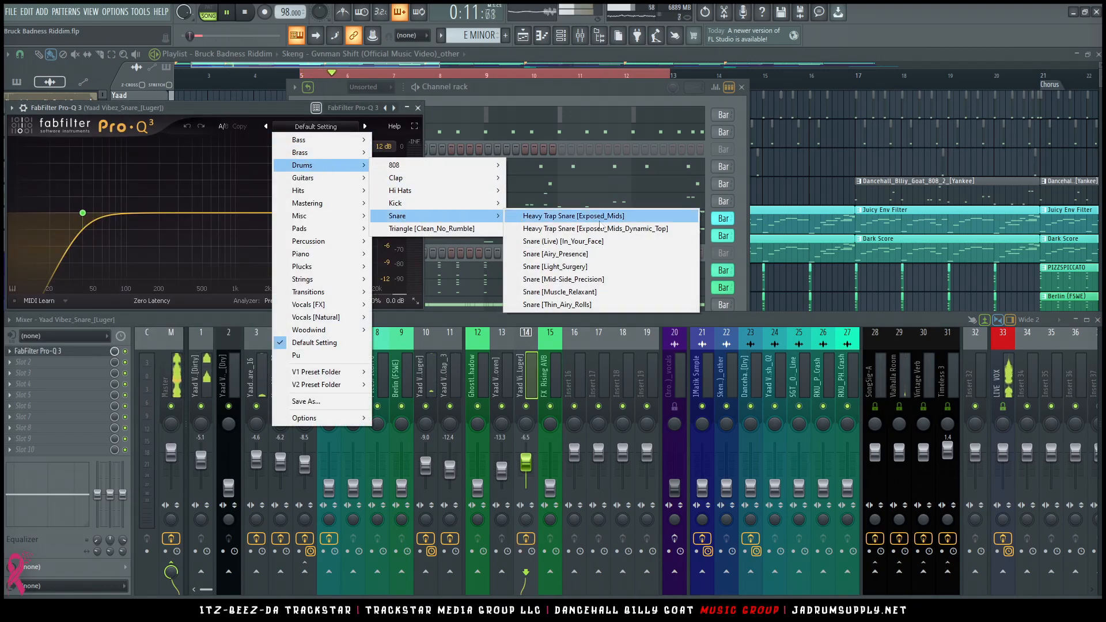
pyautogui.click(569, 305)
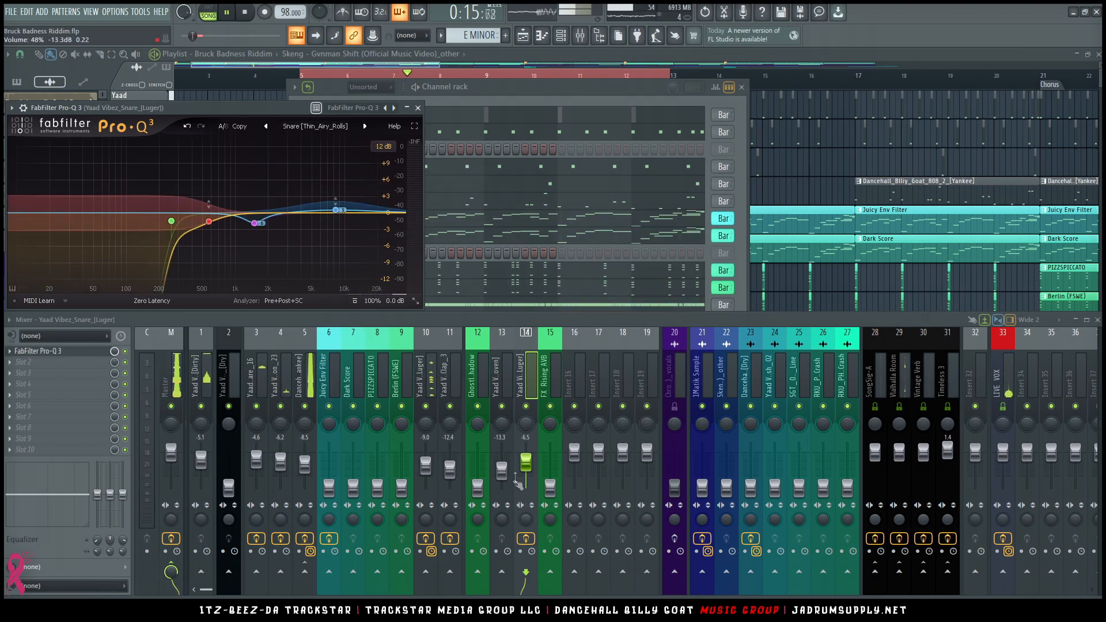
pyautogui.moveTo(525, 462); pyautogui.dragTo(527, 466)
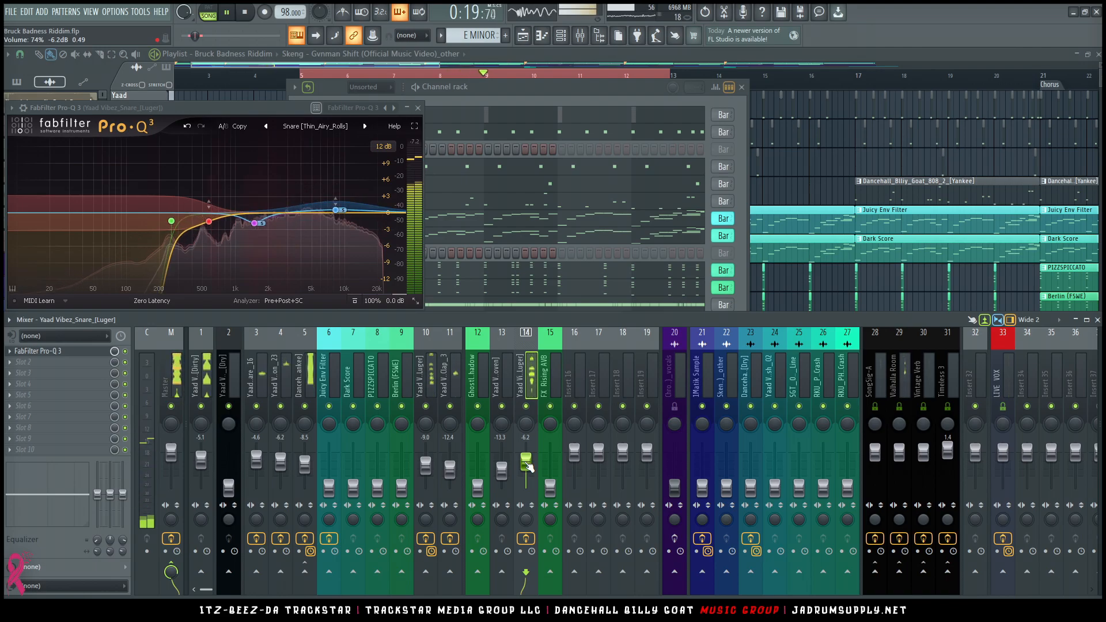
pyautogui.moveTo(527, 465); pyautogui.dragTo(527, 467)
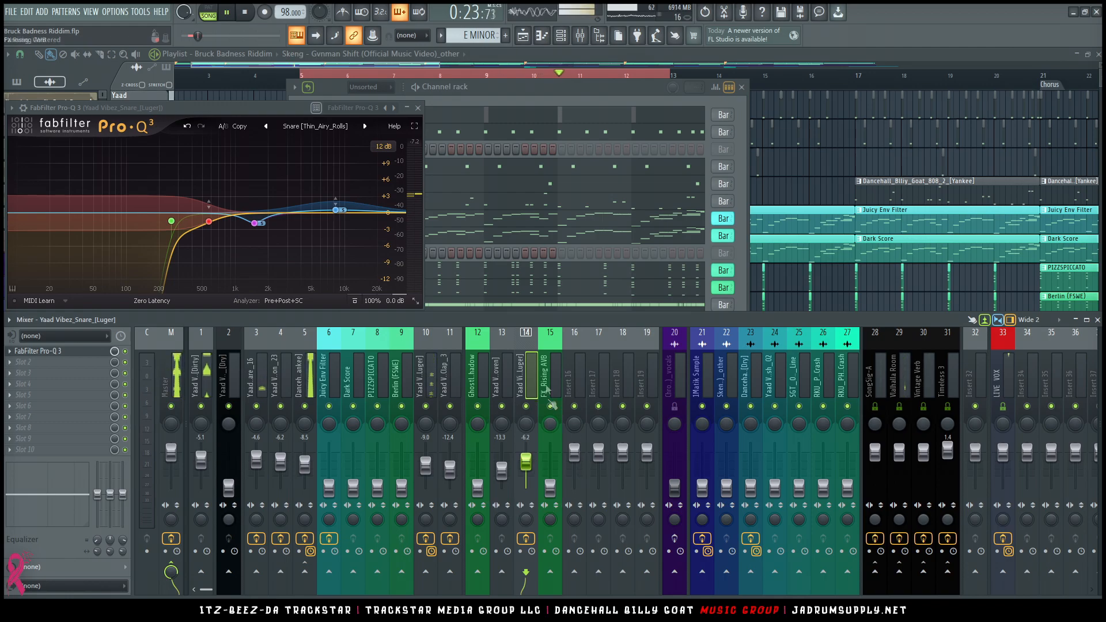
# Add BSAClipper in the track 14 snare's second effect slot and move its window clear of the Pro-Q 3 display.
pyautogui.click(65, 366)
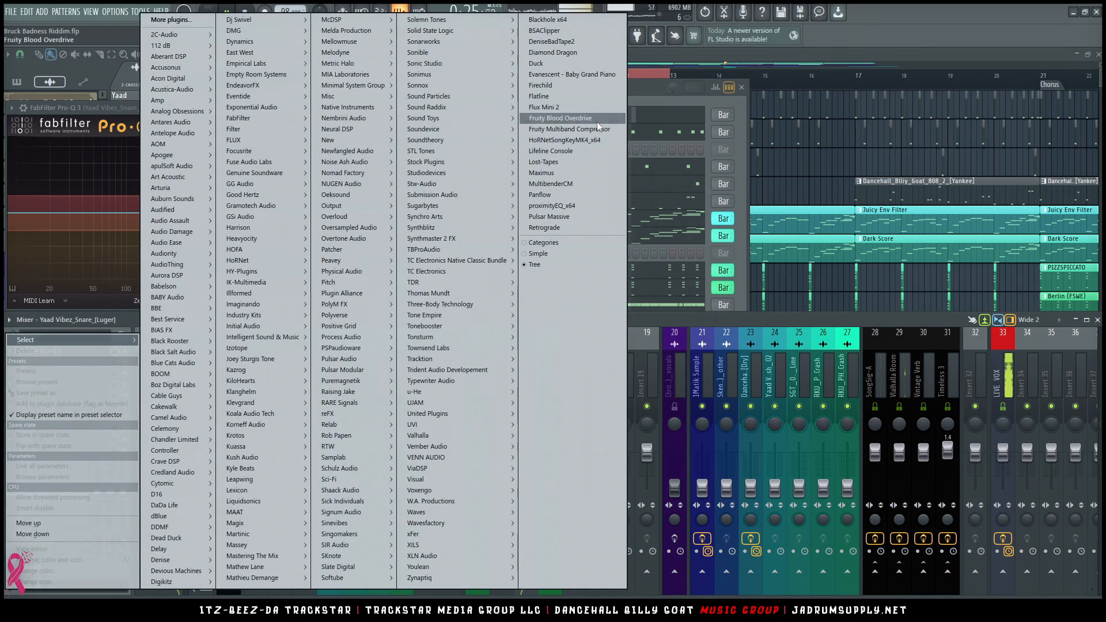
pyautogui.click(561, 32)
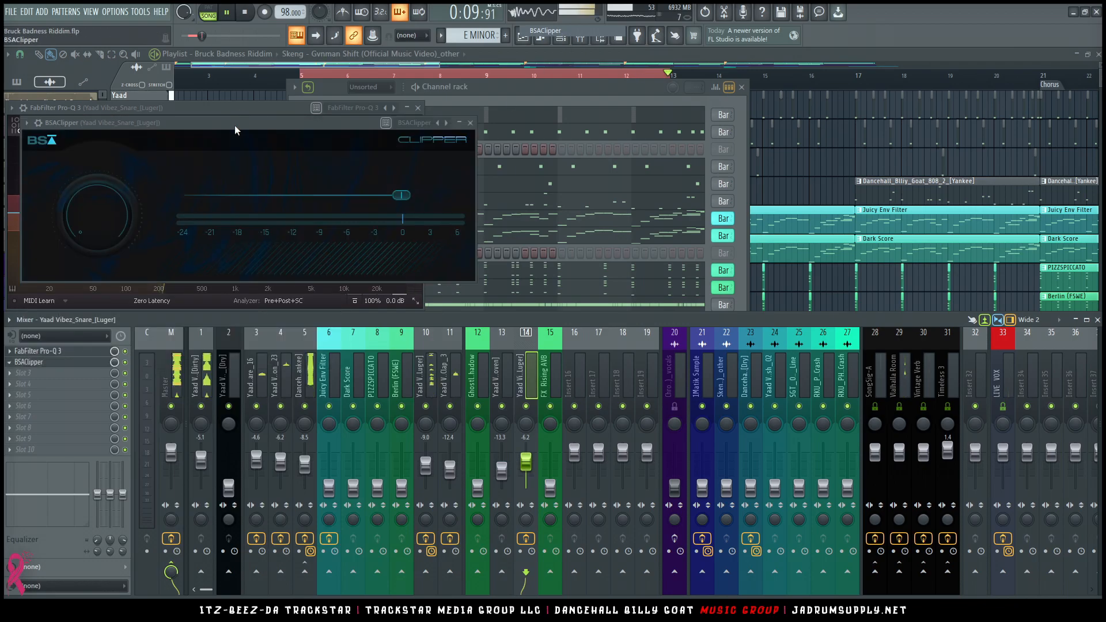
pyautogui.moveTo(234, 125); pyautogui.dragTo(636, 199)
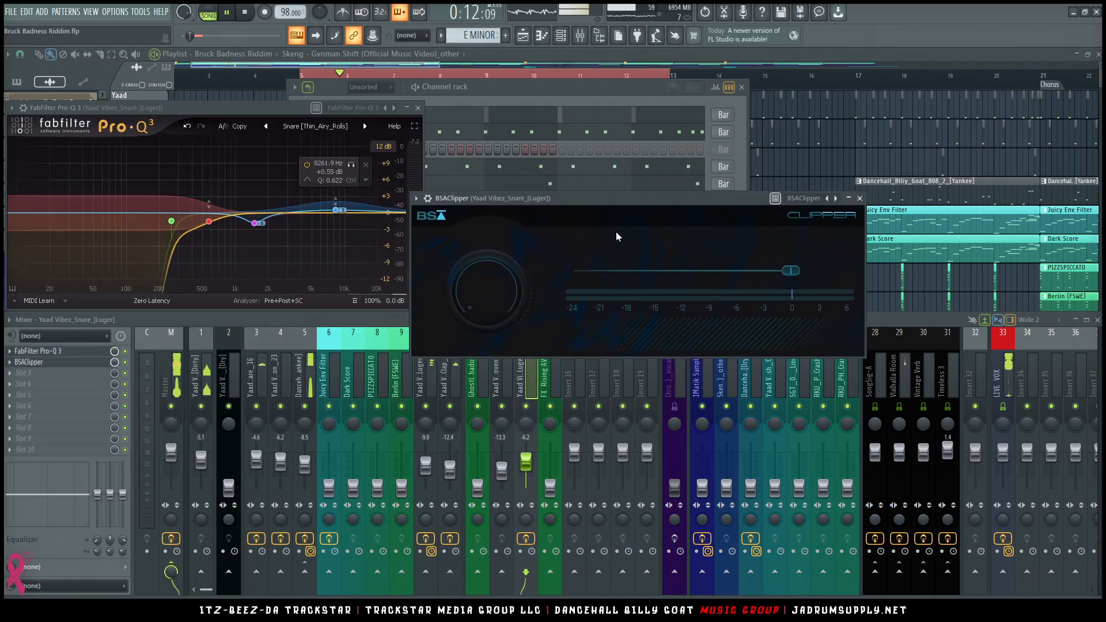
# Set the BSAClipper threshold on the track 14 snare to -10 dB.
pyautogui.moveTo(794, 277); pyautogui.dragTo(786, 275)
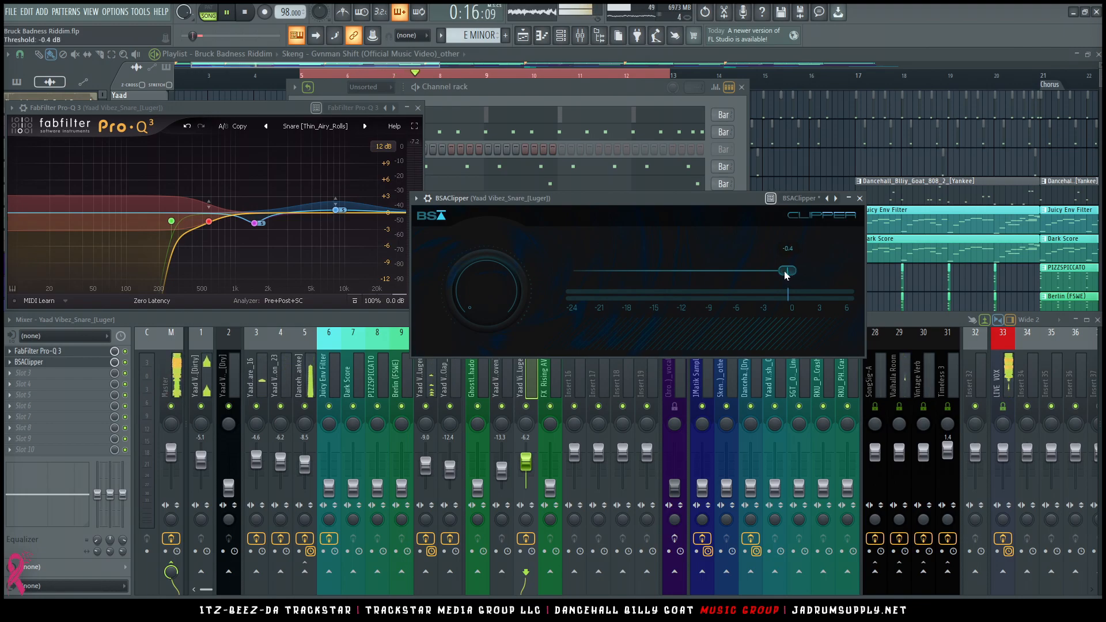
pyautogui.moveTo(786, 275); pyautogui.dragTo(733, 269)
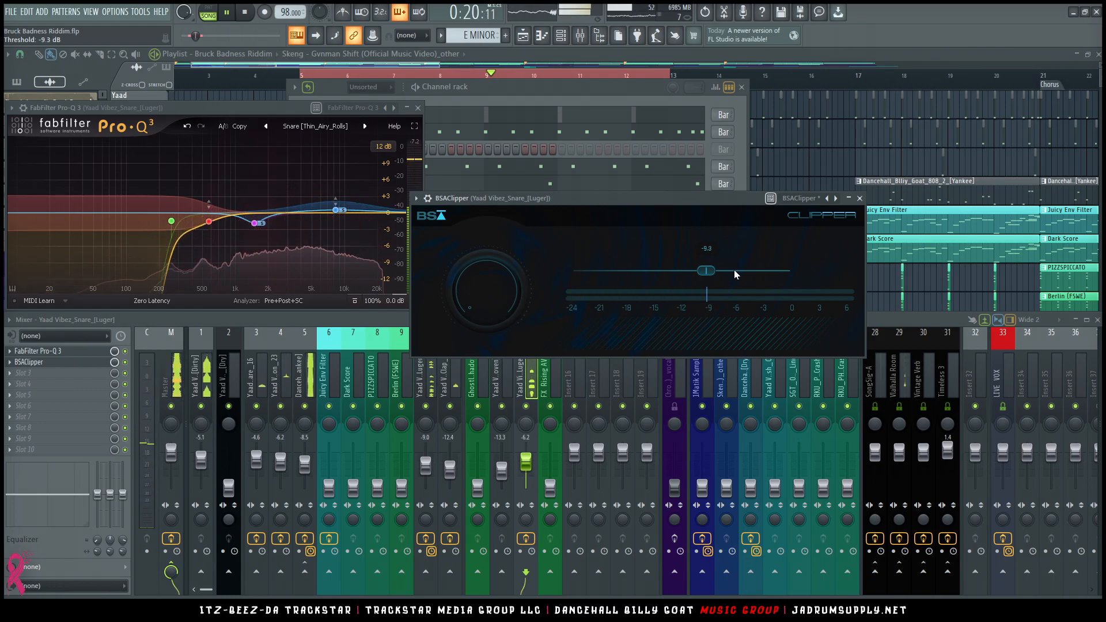
pyautogui.click(706, 250)
pyautogui.write('-10')
pyautogui.press('Return')
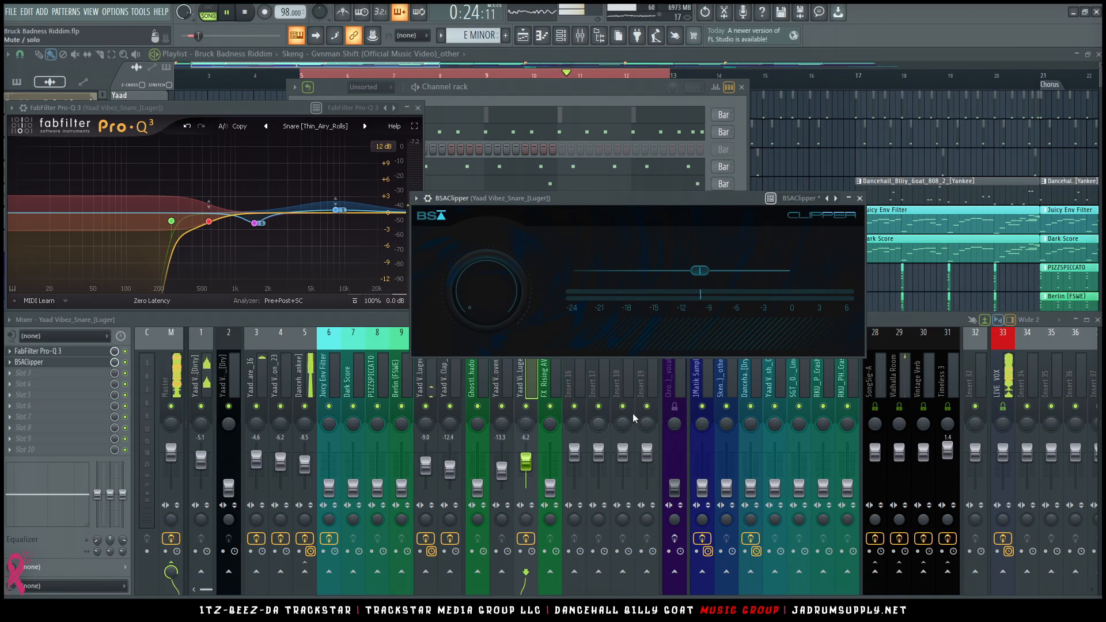
# Raise the track 14 snare fader to -5.5 dB and send the snare to the Valhalla Room, auditioning the neighbouring reverb tracks as alternatives.
pyautogui.click(533, 460)
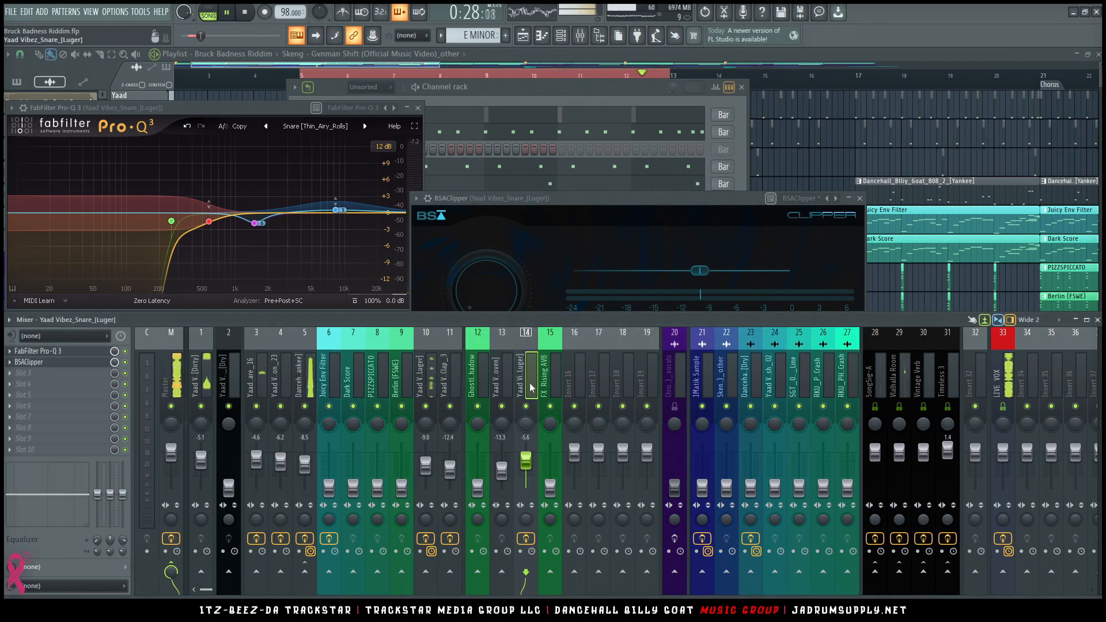
pyautogui.click(899, 572)
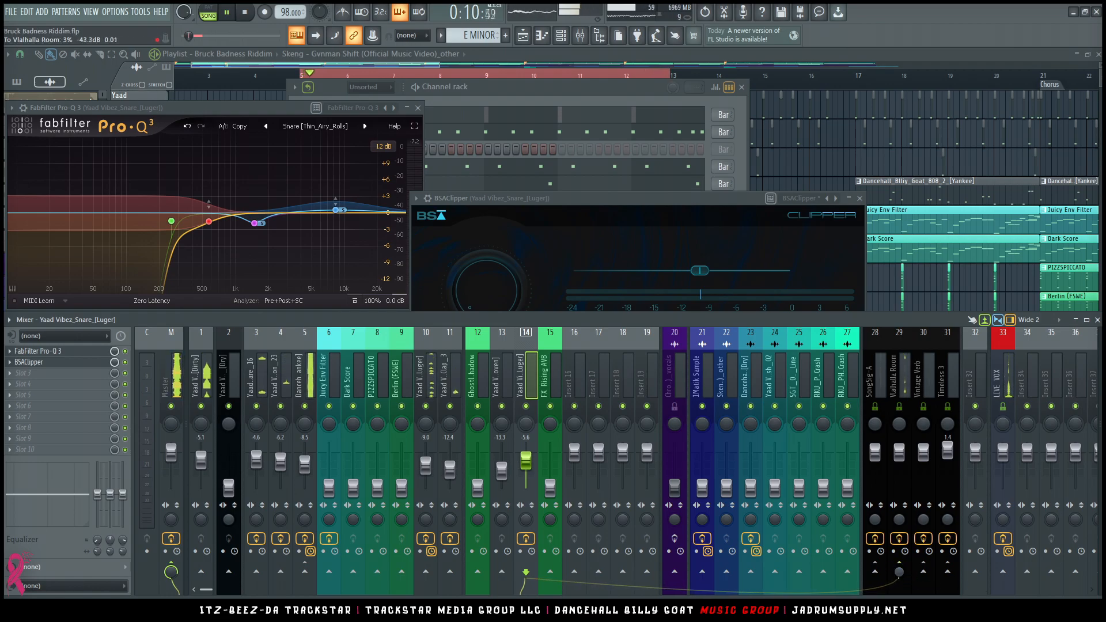
pyautogui.click(874, 572)
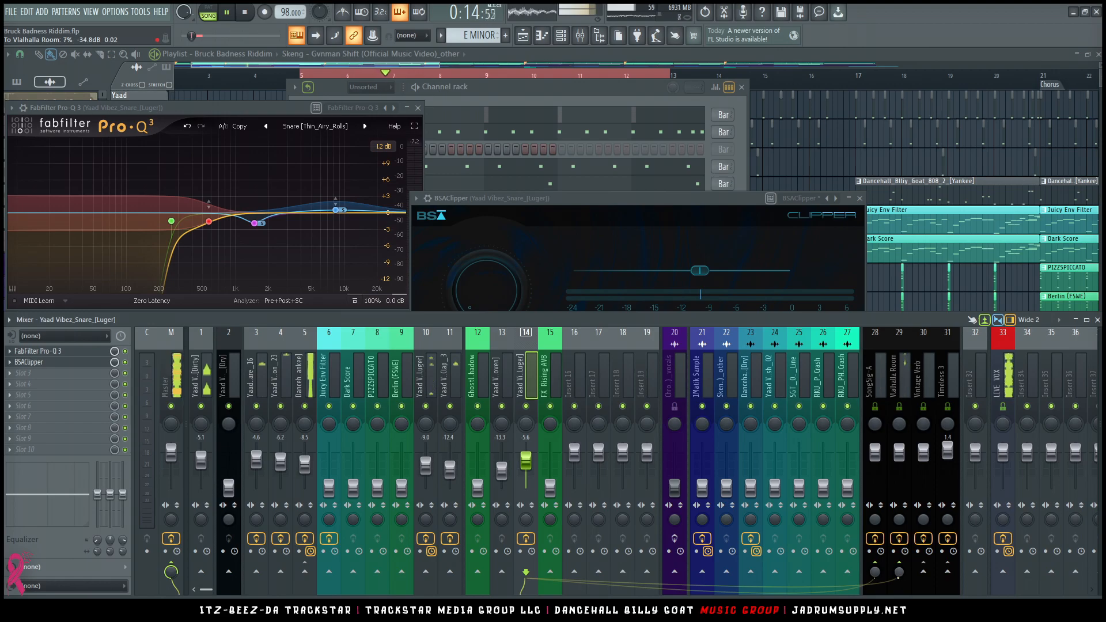
pyautogui.click(923, 571)
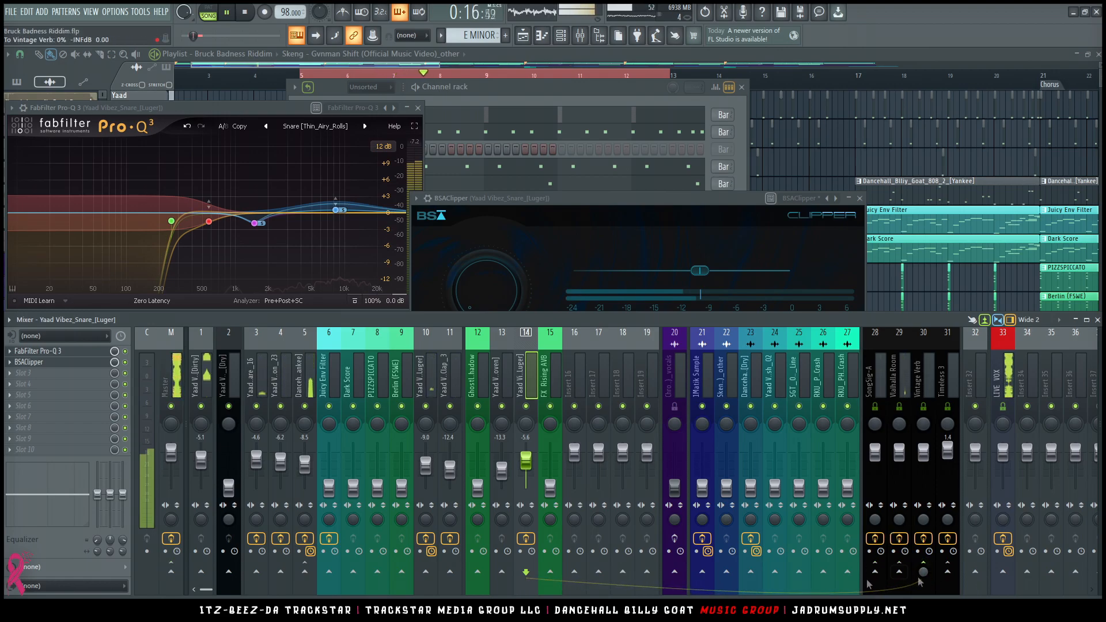
pyautogui.click(922, 573)
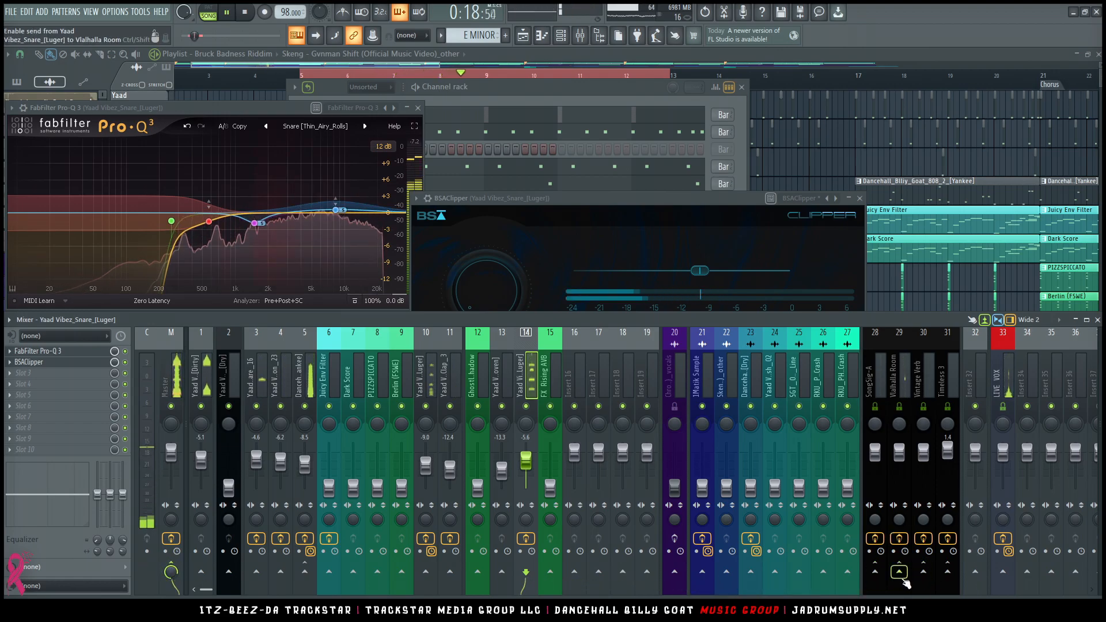
pyautogui.click(875, 571)
pyautogui.click(898, 571)
pyautogui.click(923, 571)
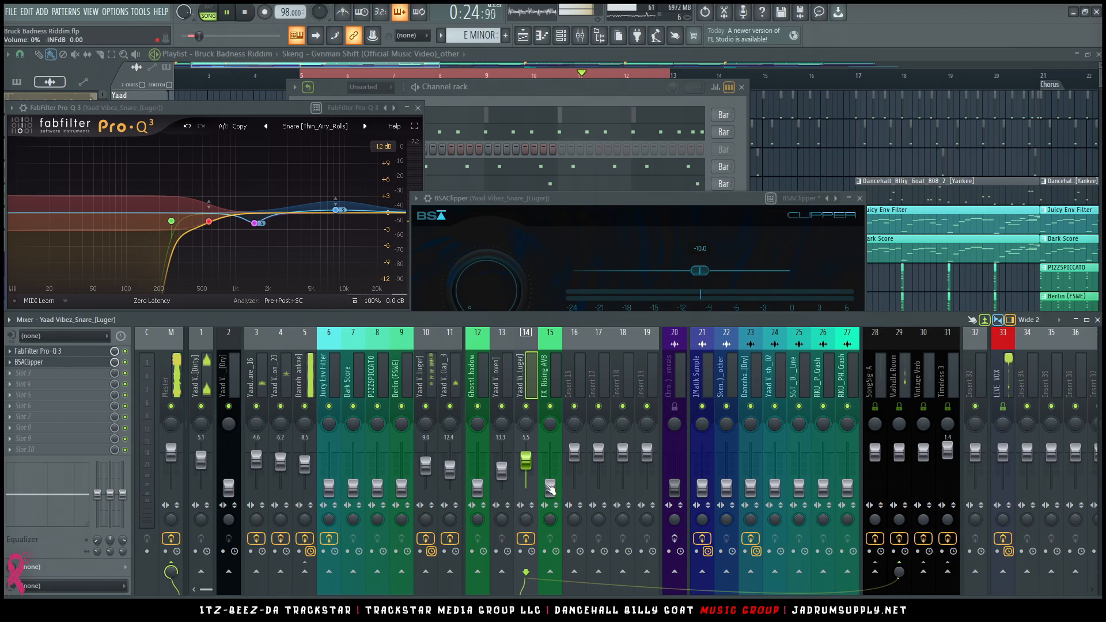
# Raise the FX Rising AVB fader on track 15 to -14.7 dB and load stereo FabFilter Pro-Q 3 in its first effect slot.
pyautogui.moveTo(550, 490); pyautogui.dragTo(550, 477)
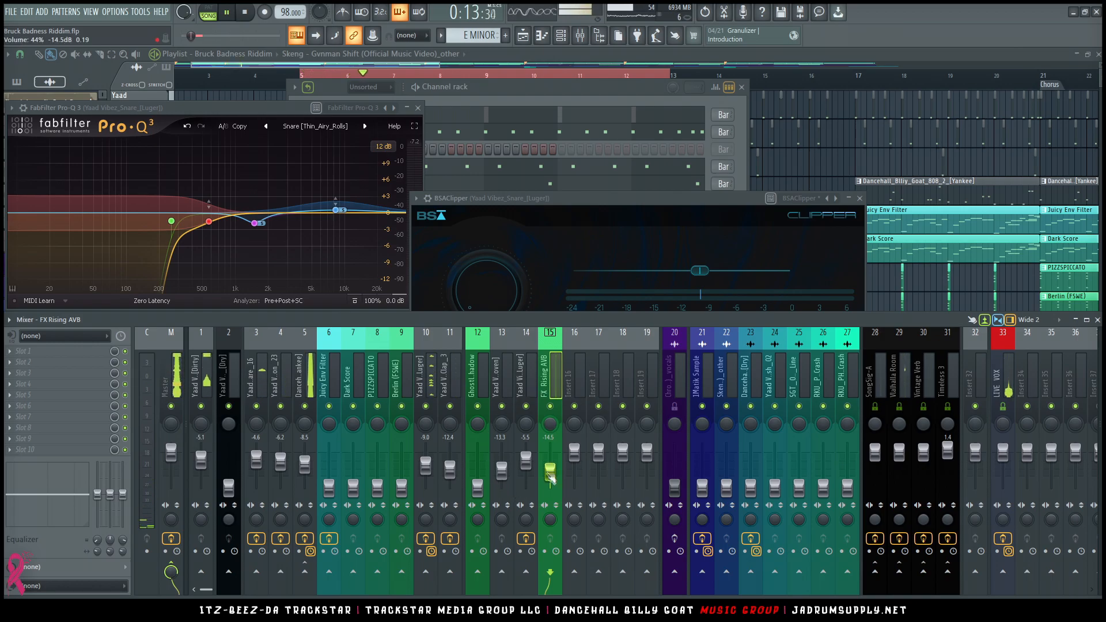
pyautogui.click(120, 372)
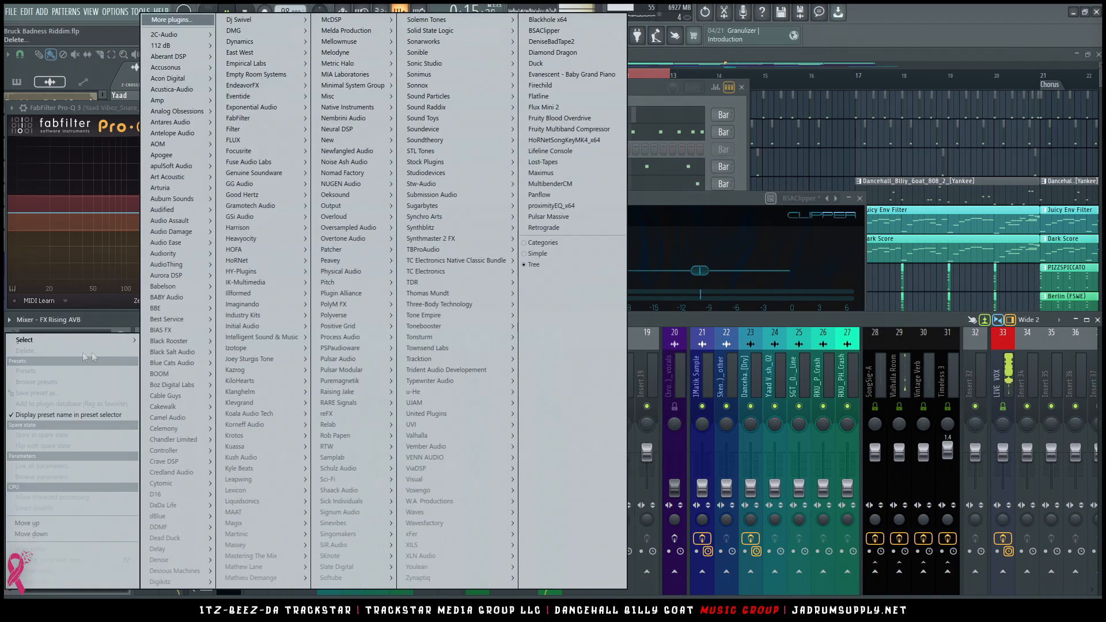
pyautogui.moveTo(242, 118)
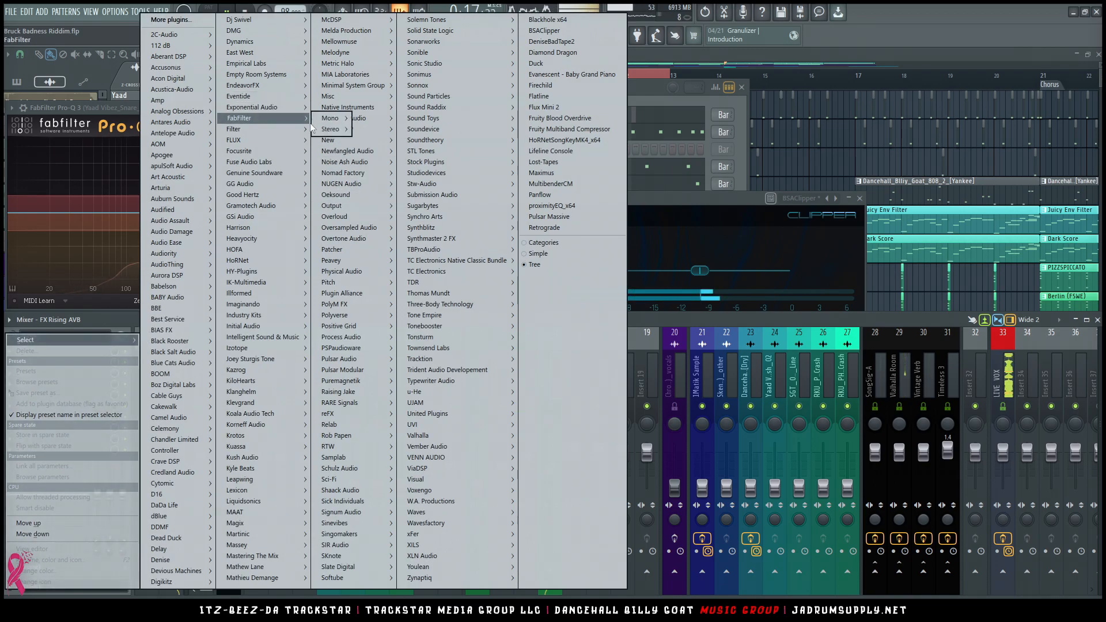
pyautogui.moveTo(332, 129)
pyautogui.moveTo(375, 151)
pyautogui.click(457, 184)
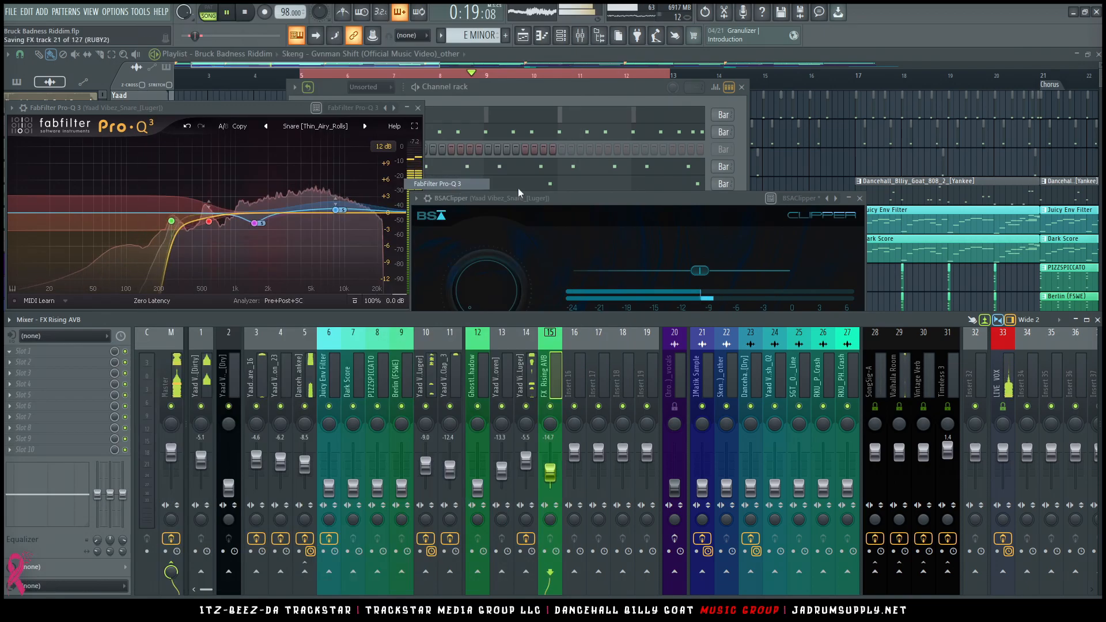
pyautogui.moveTo(311, 138); pyautogui.dragTo(641, 135)
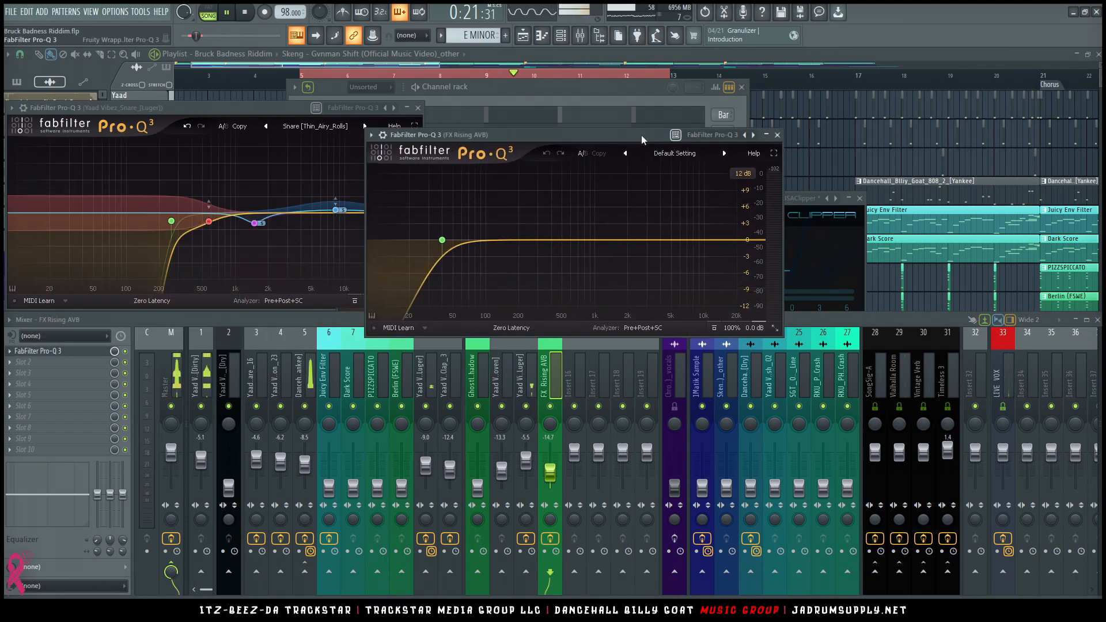
# Add a 12 dB/oct high cut at about 4790 Hz in FX Rising AVB's Pro-Q 3 and disable its low-cut band.
pyautogui.moveTo(753, 242); pyautogui.dragTo(668, 239)
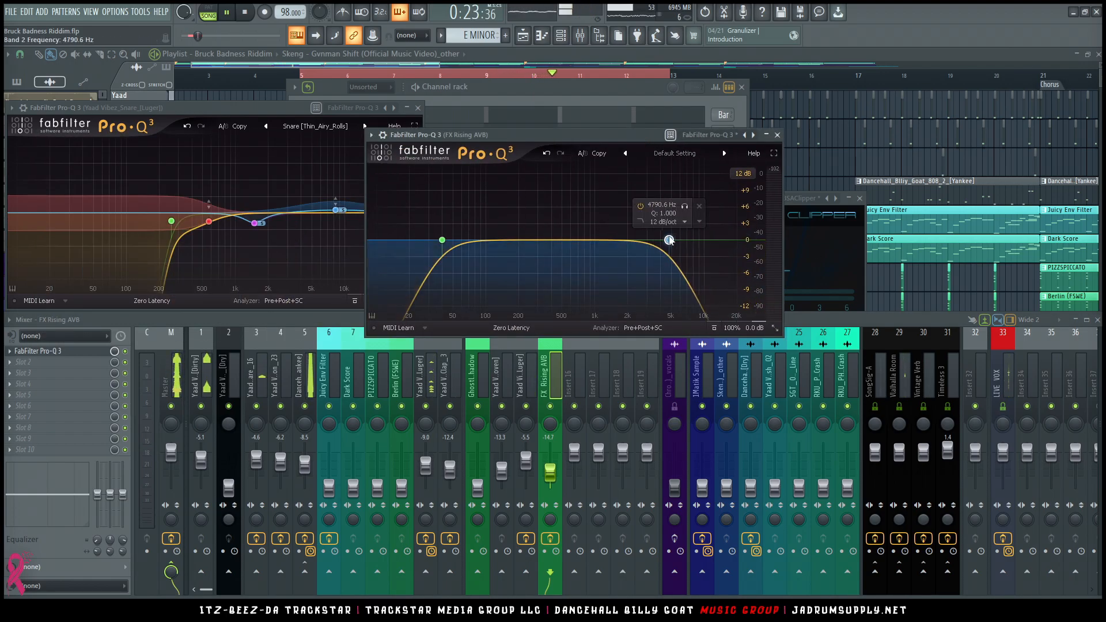
pyautogui.doubleClick(442, 240)
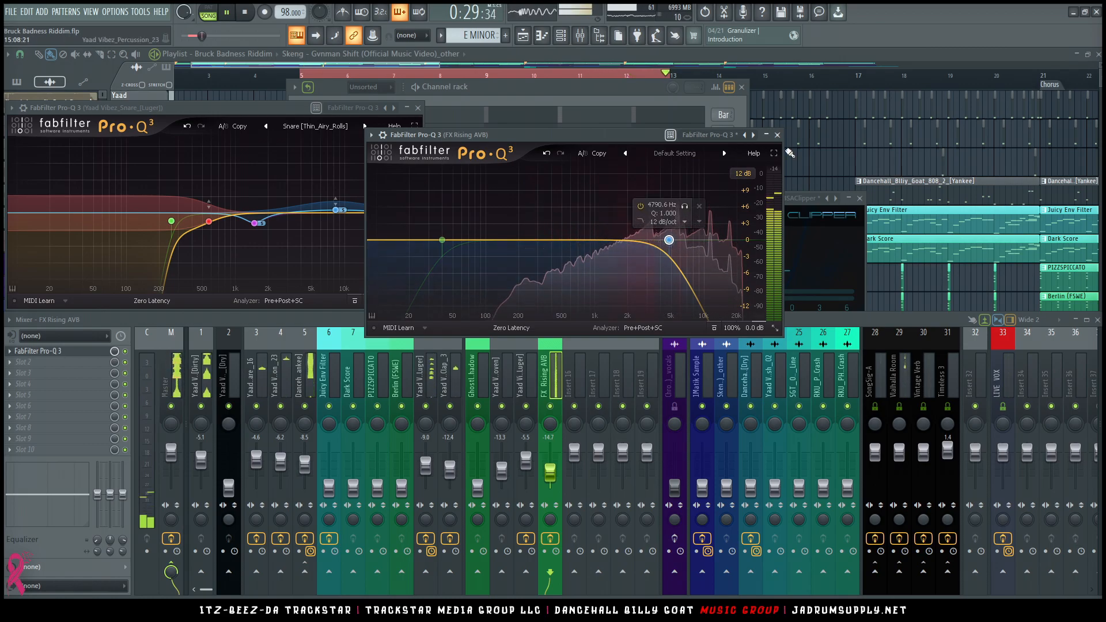
pyautogui.click(776, 135)
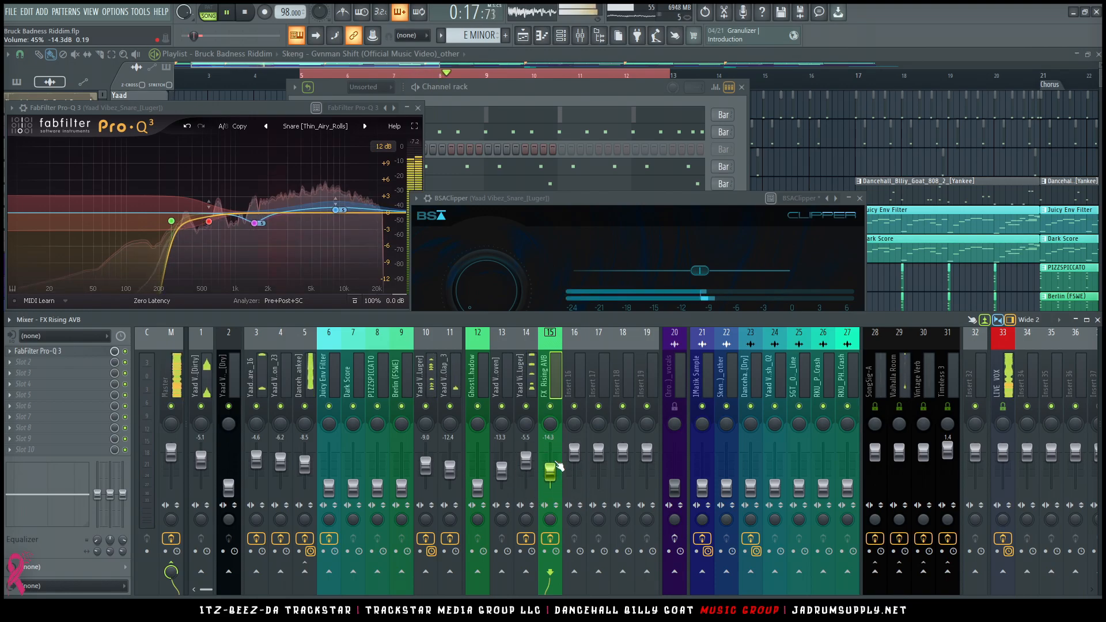
# Check the master level on the Dorrough loudness monitor and bring the playlist back into full view.
pyautogui.click(182, 392)
pyautogui.click(57, 449)
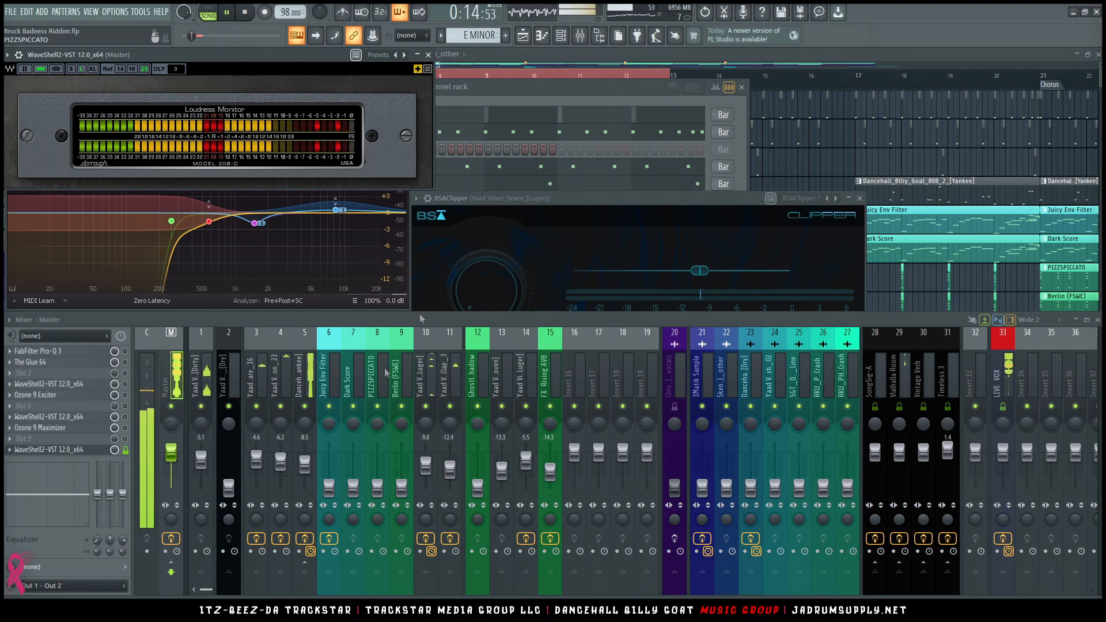
pyautogui.click(825, 170)
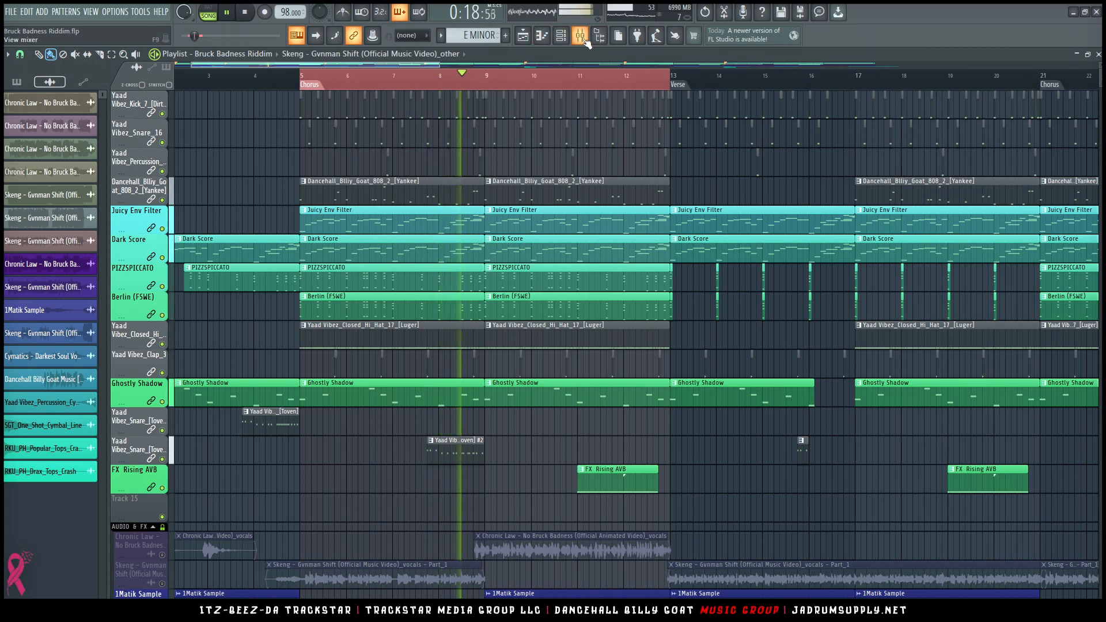
# Raise the Juicy Env Filter fader on mixer track 6 to -13.0 dB.
pyautogui.press('F9')
pyautogui.click(332, 376)
pyautogui.moveTo(329, 486); pyautogui.dragTo(329, 475)
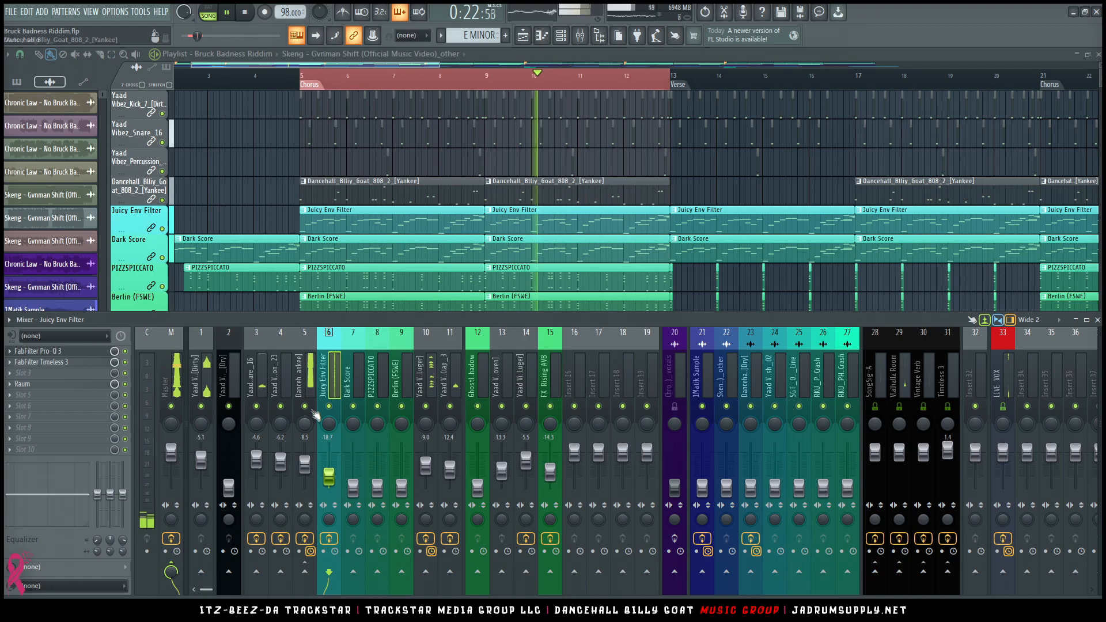
pyautogui.moveTo(329, 476); pyautogui.dragTo(329, 469)
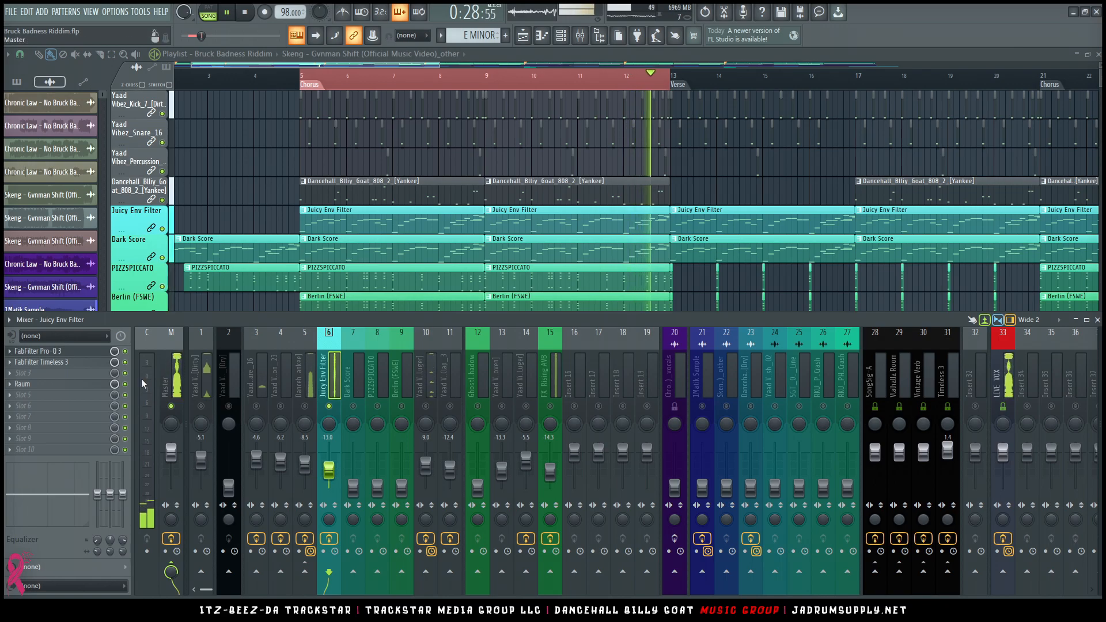
# Review the Pro-Q 3, Timeless 3 and Raum settings already on the Juicy Env Filter track.
pyautogui.click(46, 346)
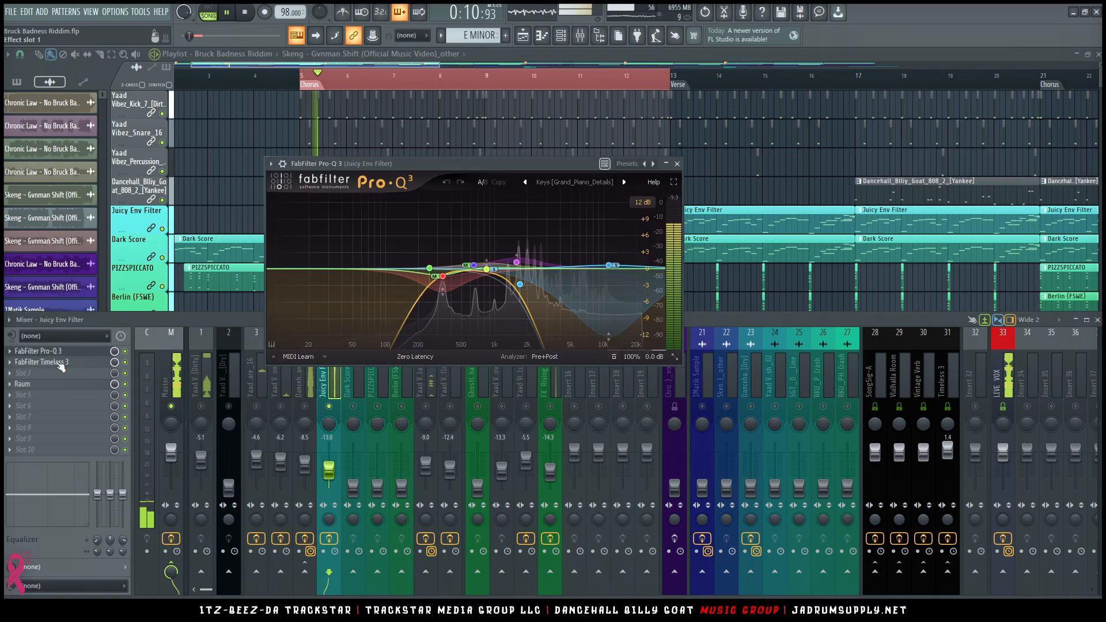
pyautogui.click(64, 363)
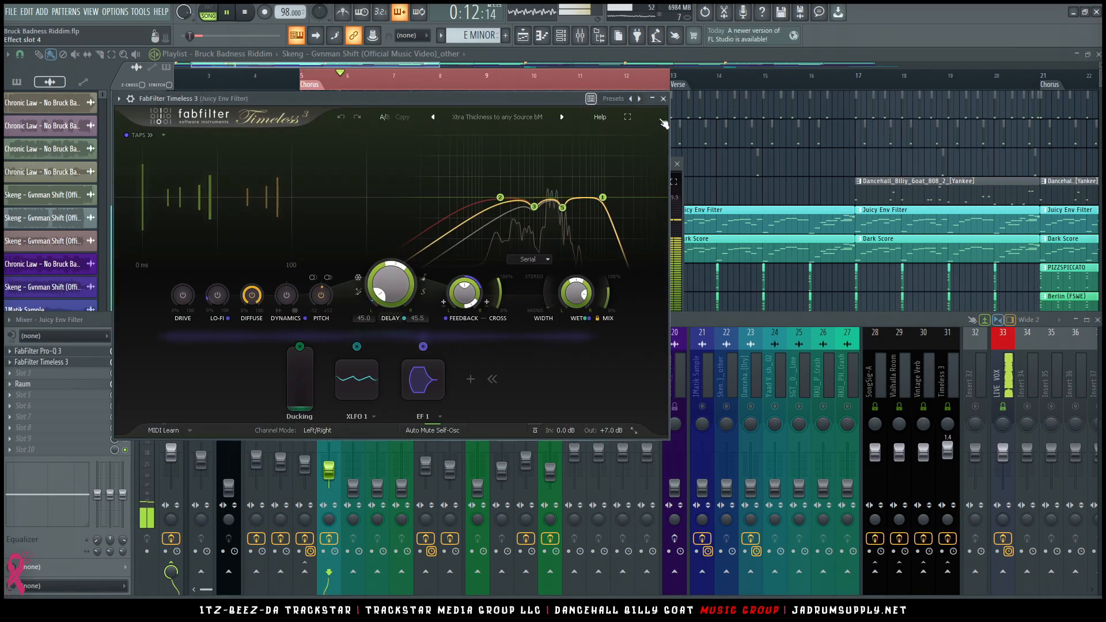
pyautogui.click(663, 98)
pyautogui.click(591, 152)
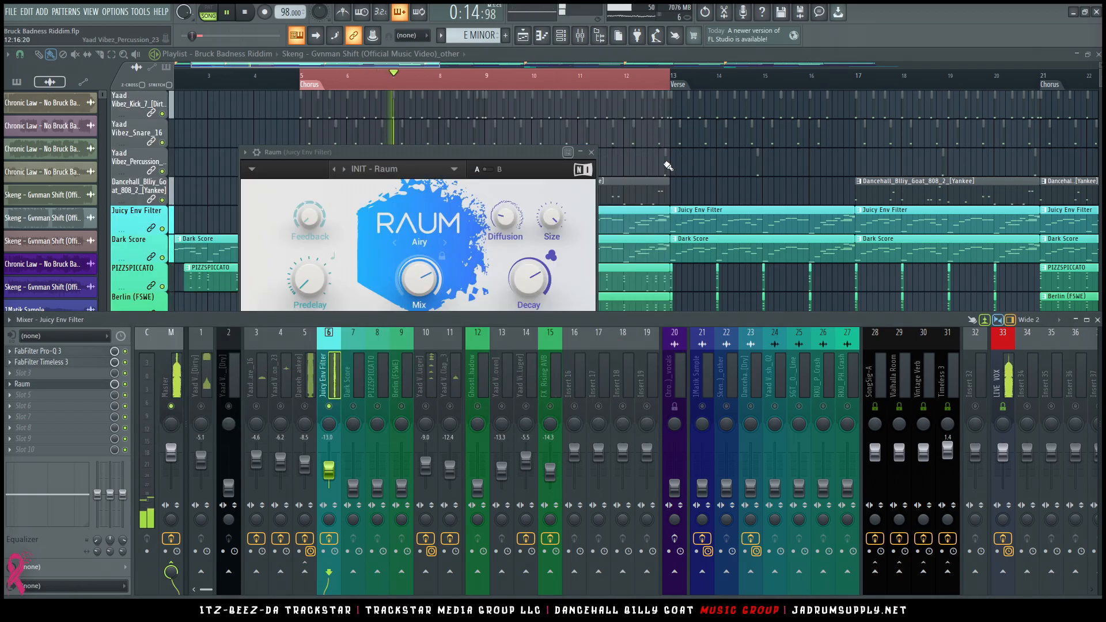
pyautogui.click(591, 152)
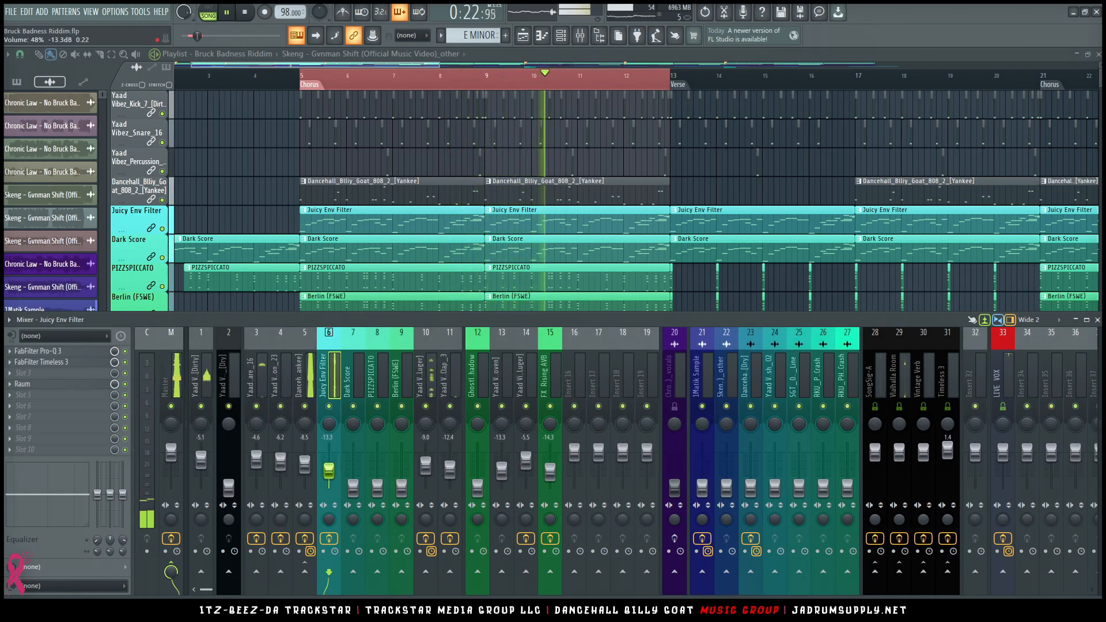
# Lower the Juicy Env Filter fader to -13.6 dB and add Soundtoys FilterFreak1 in its fifth effect slot.
pyautogui.moveTo(328, 471); pyautogui.dragTo(329, 470)
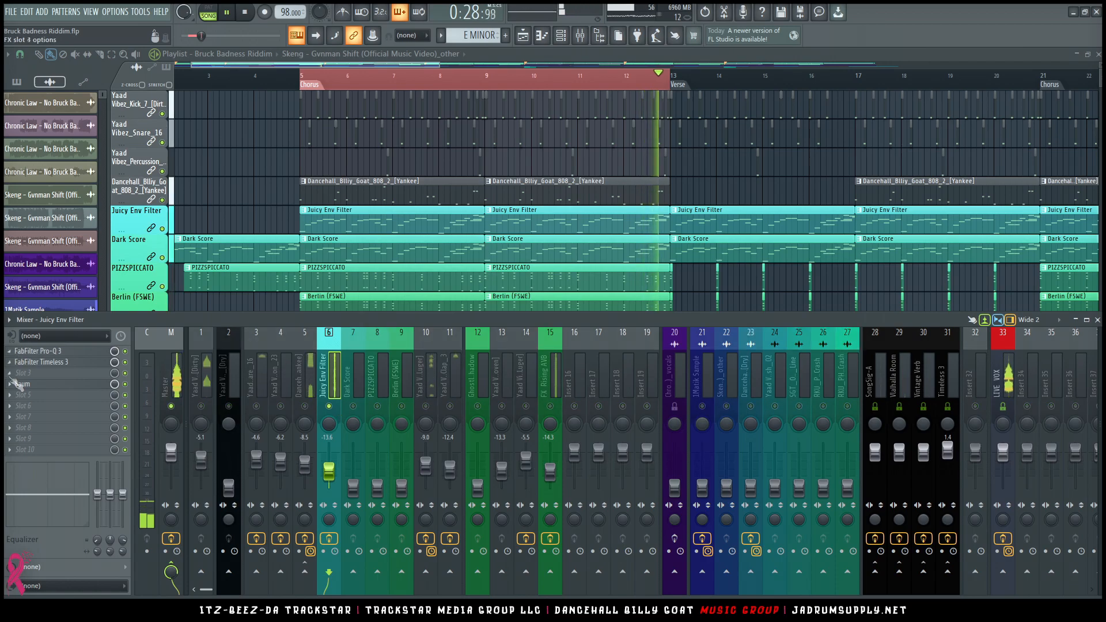
pyautogui.click(38, 406)
pyautogui.moveTo(475, 119)
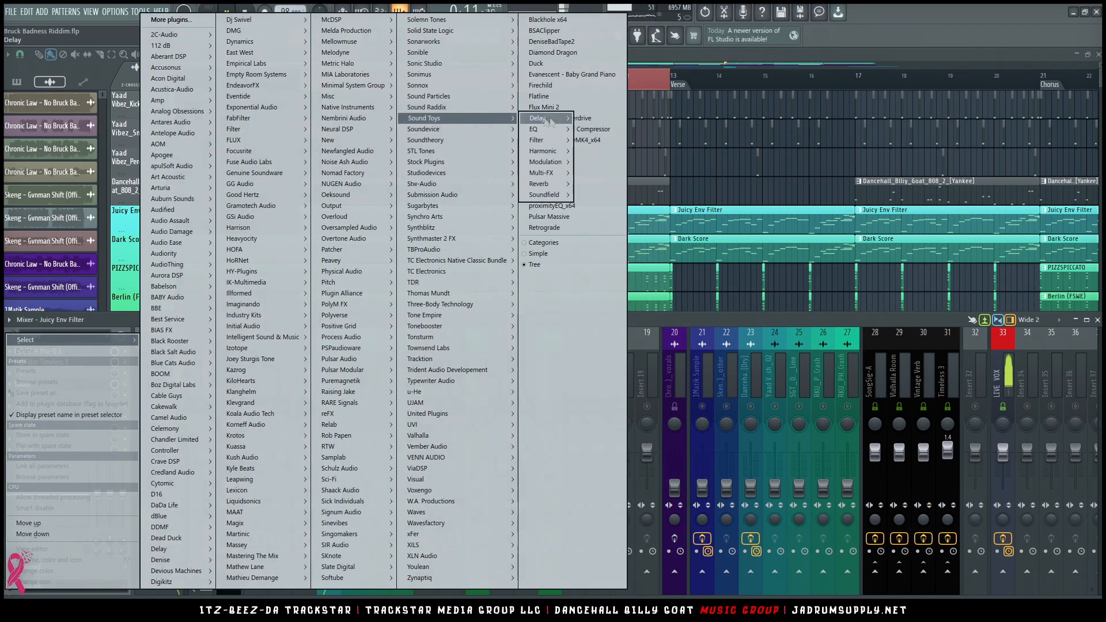
pyautogui.click(608, 142)
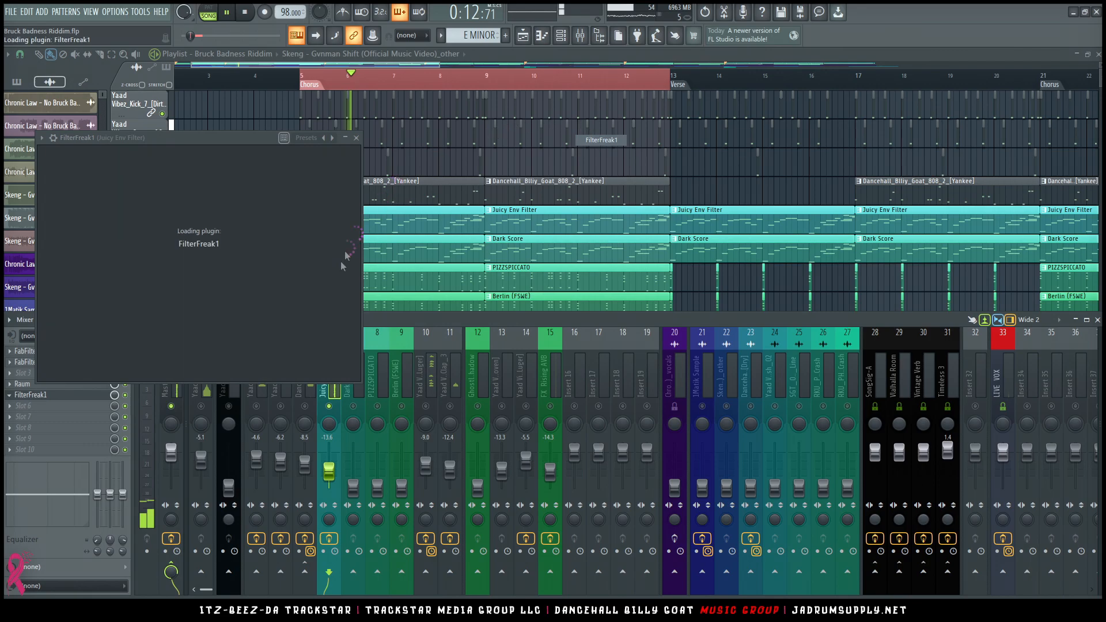
pyautogui.moveTo(307, 143); pyautogui.dragTo(555, 156)
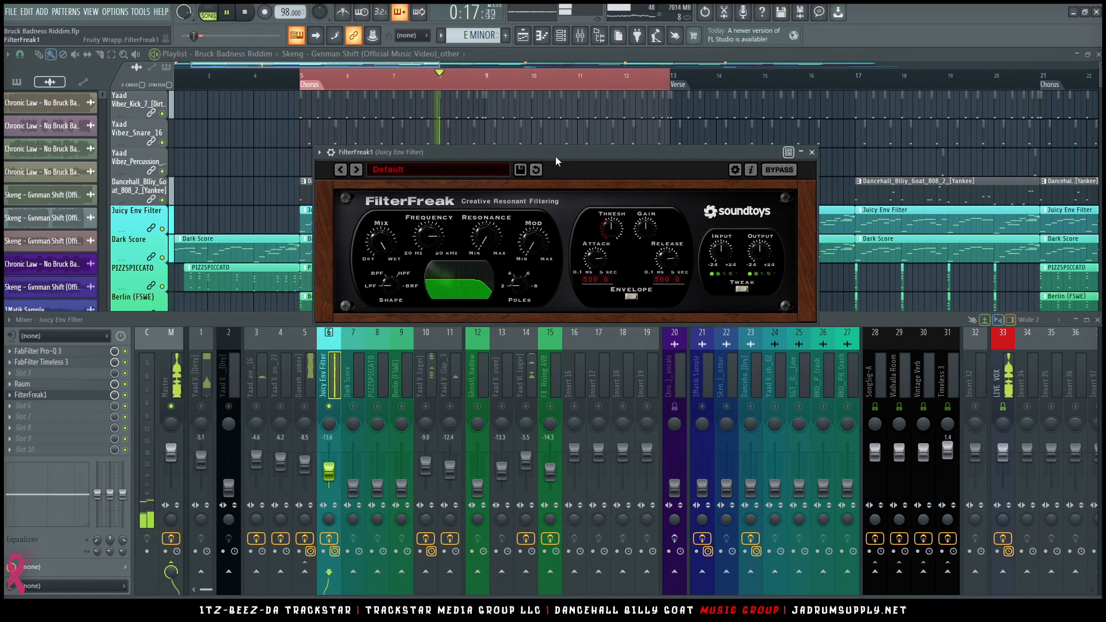
# Try FilterFreak with the frequency at 1776 Hz, the envelope attack at 143.0 ms and the release at 5000 ms.
pyautogui.moveTo(435, 237); pyautogui.dragTo(430, 260)
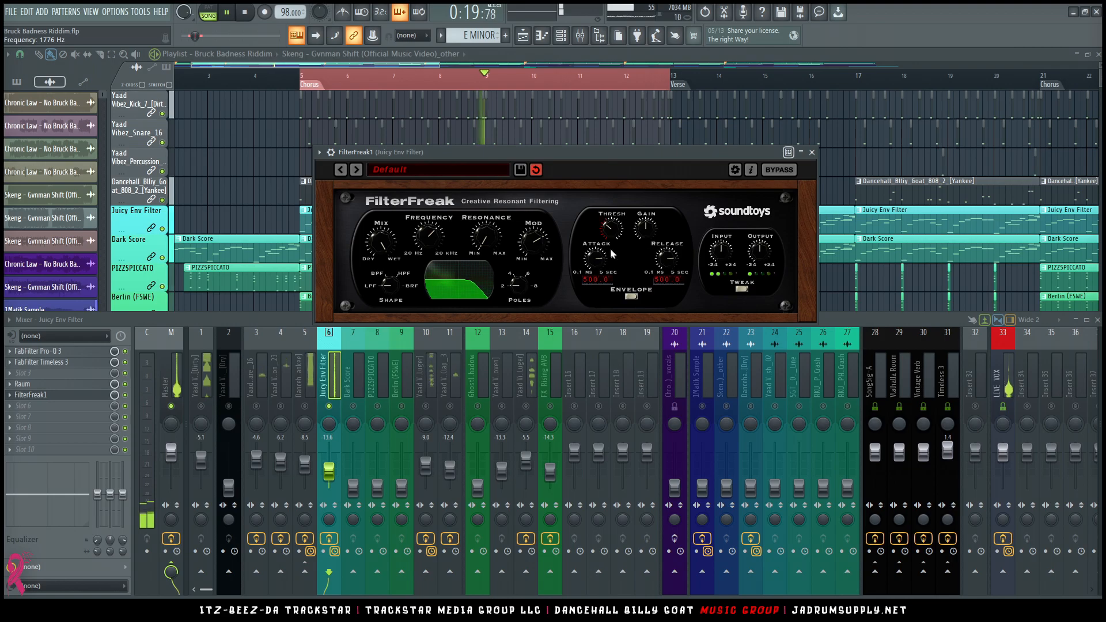
pyautogui.scroll(5, 593, 289)
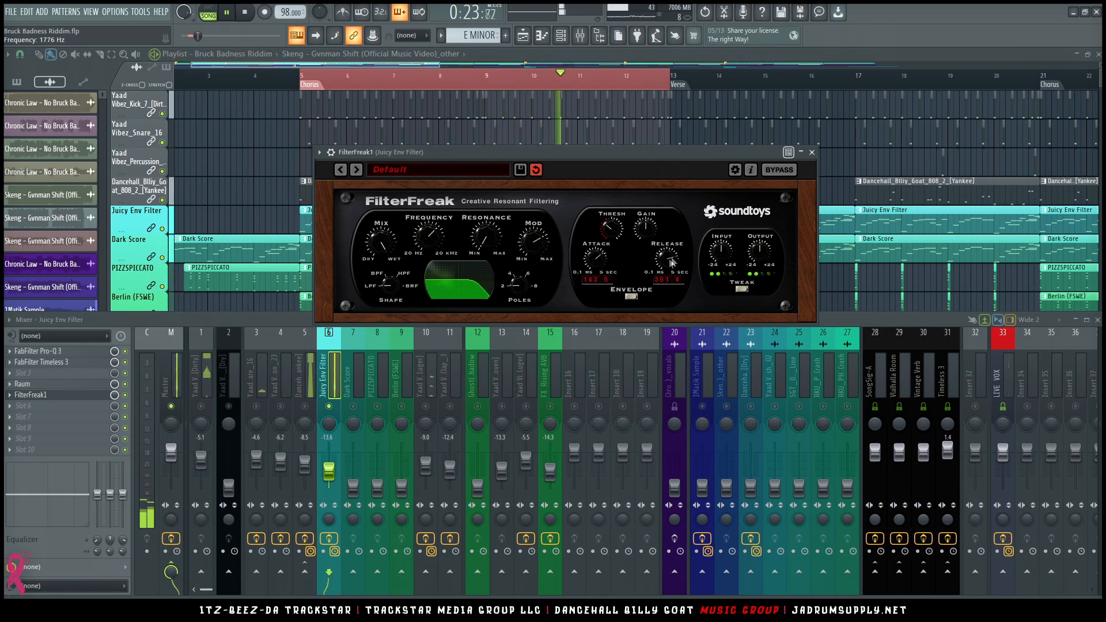
pyautogui.moveTo(671, 262); pyautogui.dragTo(675, 160)
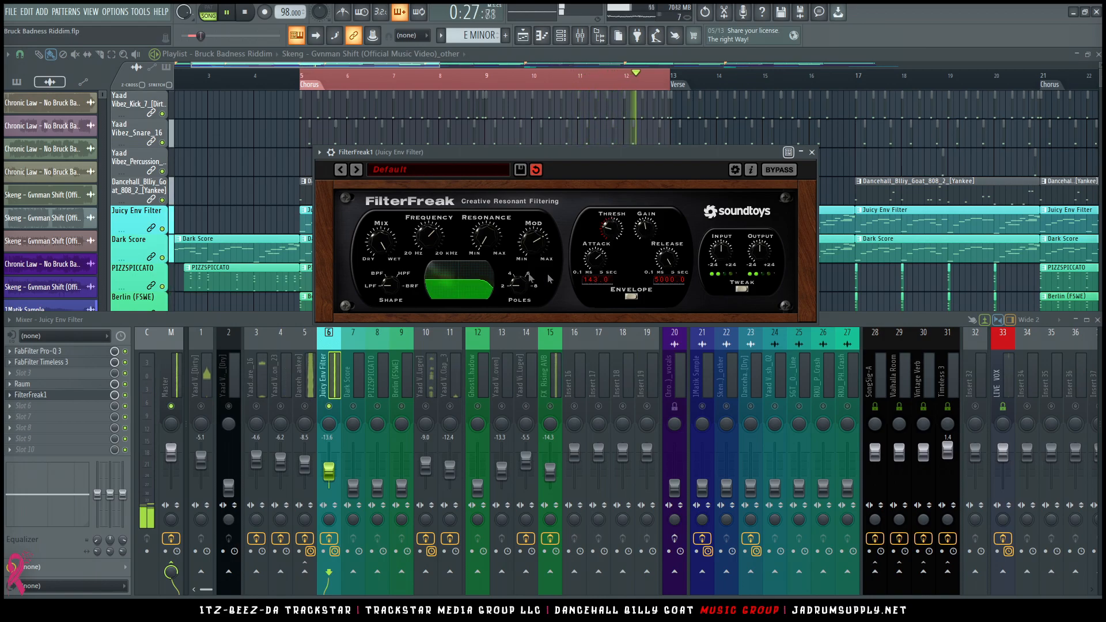
# Lower FilterFreak's filter frequency to 267 Hz and shorten the envelope attack to 18.7 ms.
pyautogui.moveTo(431, 245); pyautogui.dragTo(427, 254)
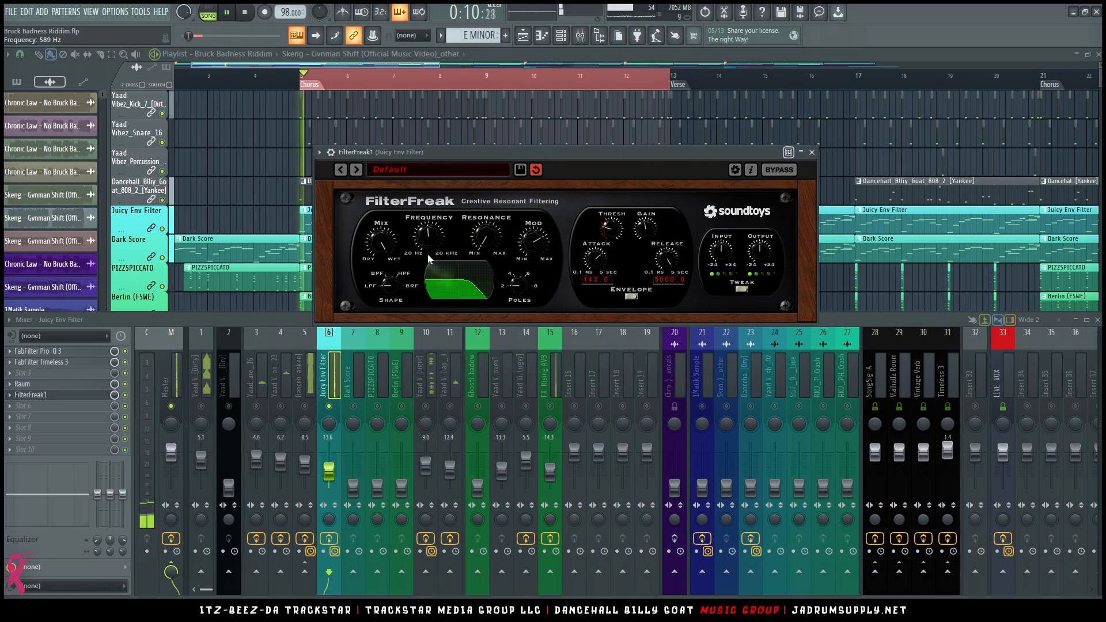
pyautogui.moveTo(423, 237); pyautogui.dragTo(423, 251)
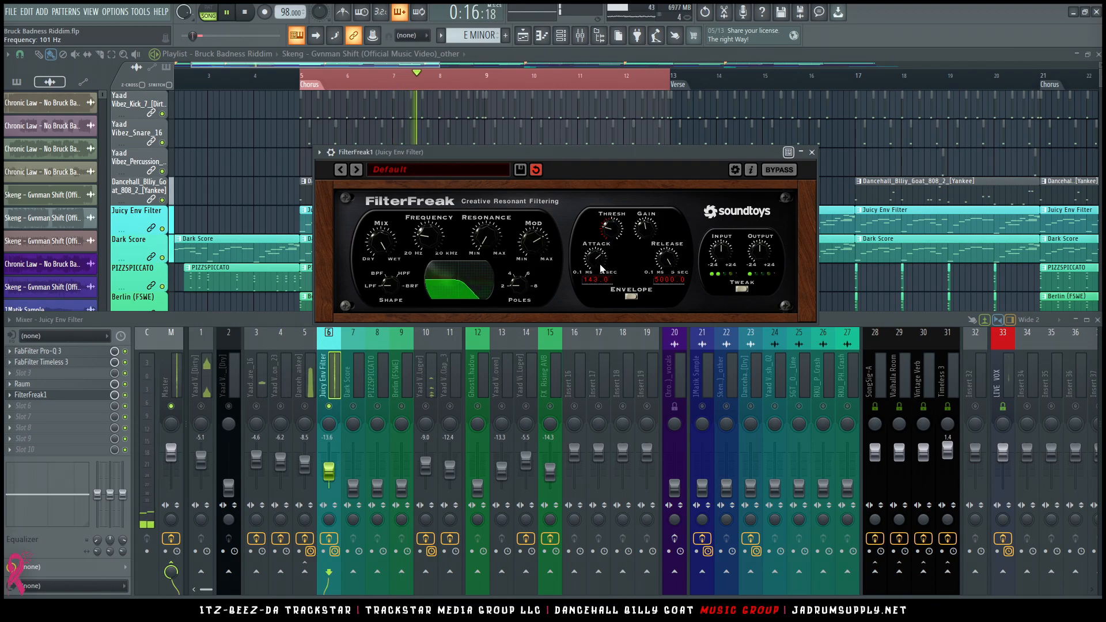
pyautogui.moveTo(599, 261); pyautogui.dragTo(586, 285)
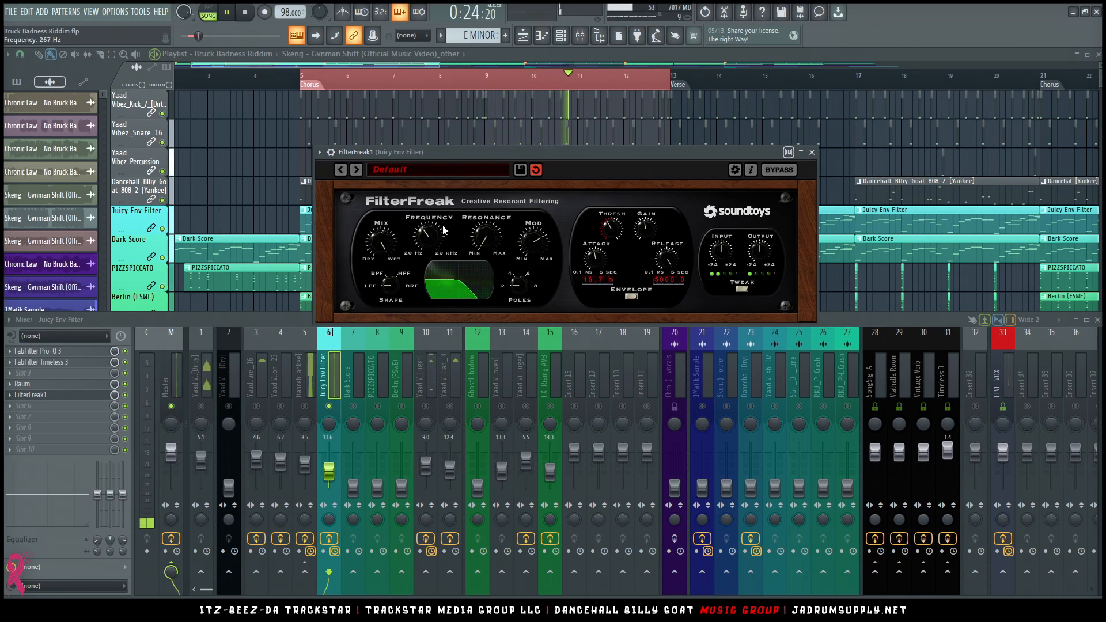
# Restore FilterFreak's low-pass shape after trying Notch, with the envelope release at 1.7 ms and the frequency at 339 Hz.
pyautogui.moveTo(390, 283); pyautogui.dragTo(405, 253)
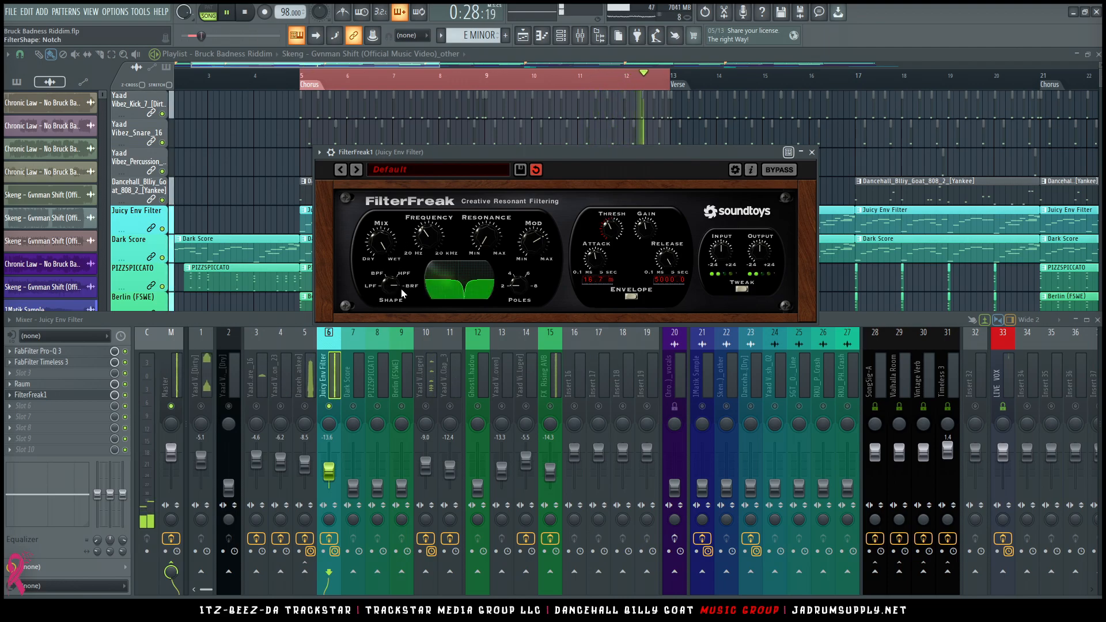
pyautogui.moveTo(405, 253); pyautogui.dragTo(391, 348)
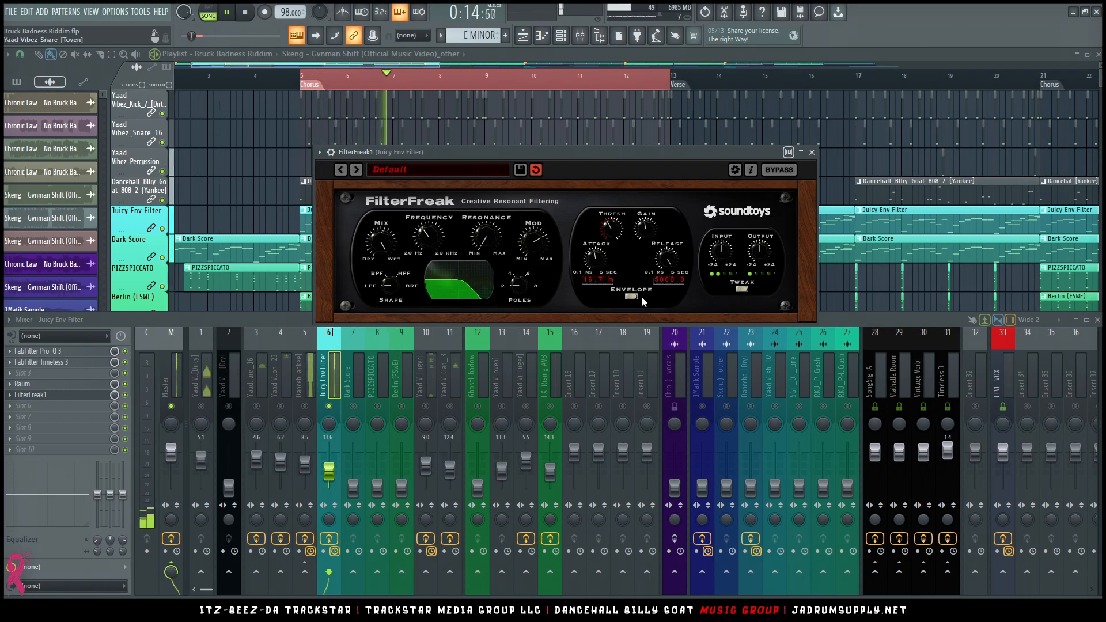
pyautogui.moveTo(668, 308); pyautogui.dragTo(670, 339)
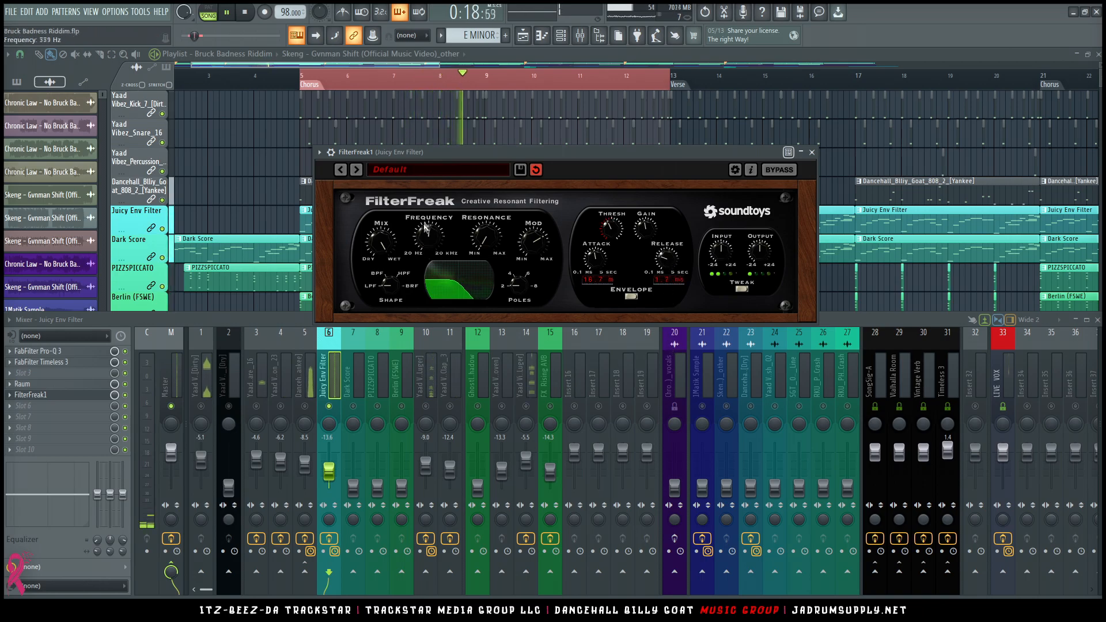
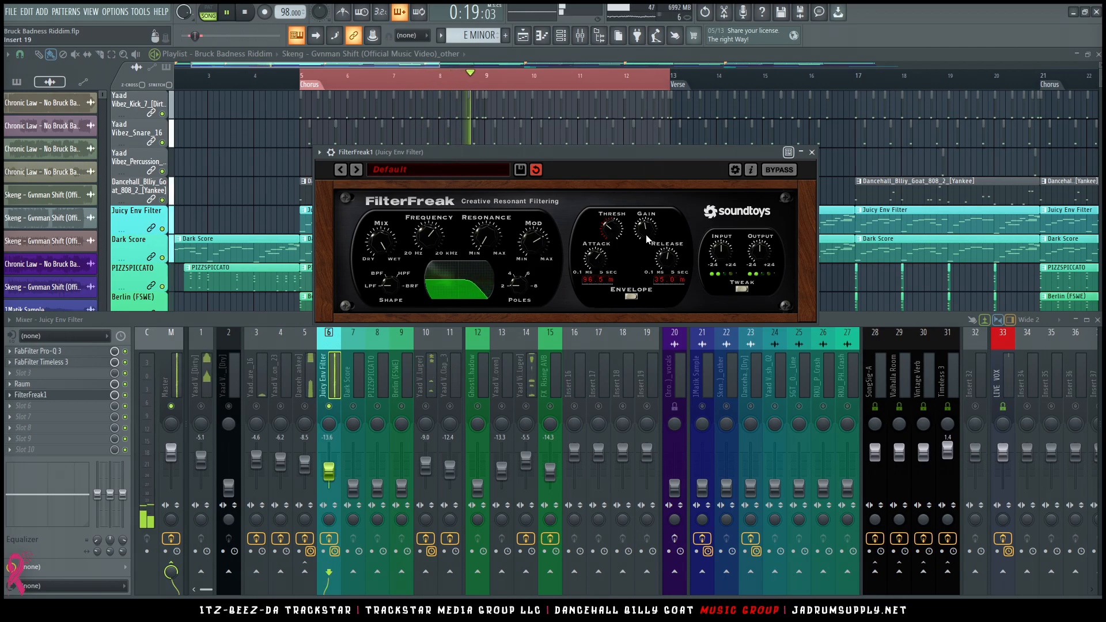
# Adjust FilterFreak's envelope attack, and audition its factory presets from Bounce Sweep Down through Groove Sweepee and Peeky Band Pass Sweep to Rezzy High Pass Sweep.
pyautogui.moveTo(595, 259); pyautogui.dragTo(602, 266)
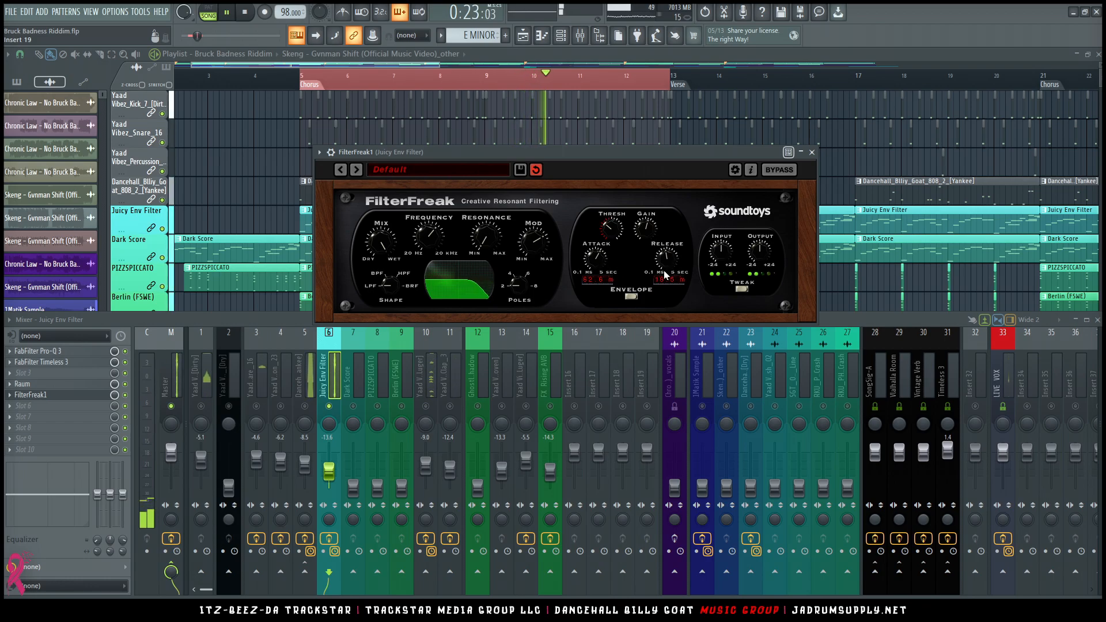
pyautogui.click(357, 169)
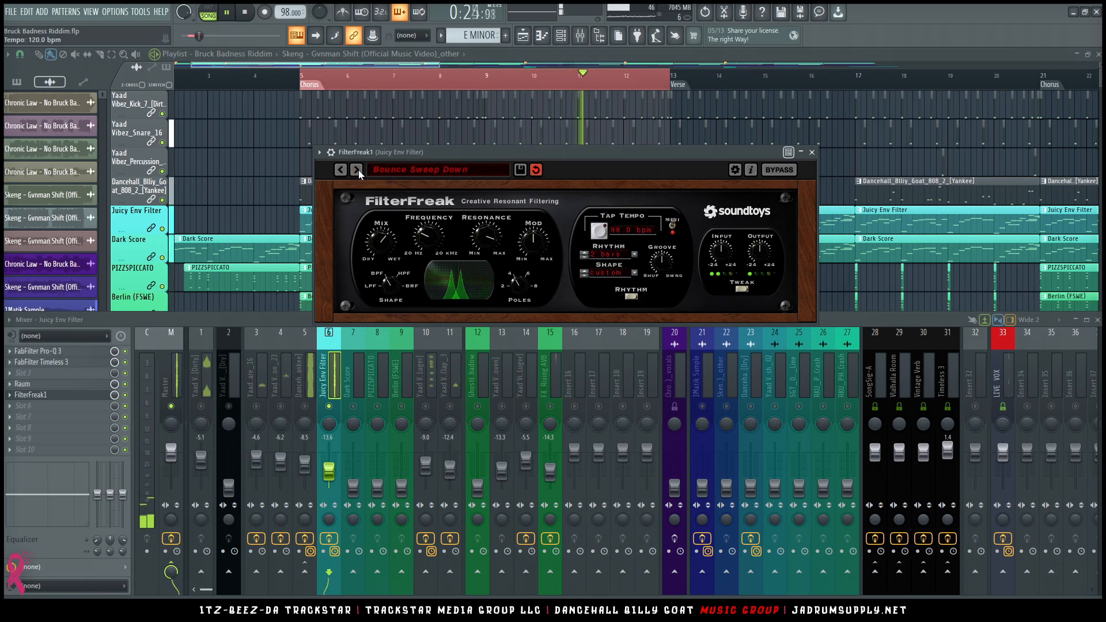
pyautogui.click(357, 169)
pyautogui.click(357, 169)
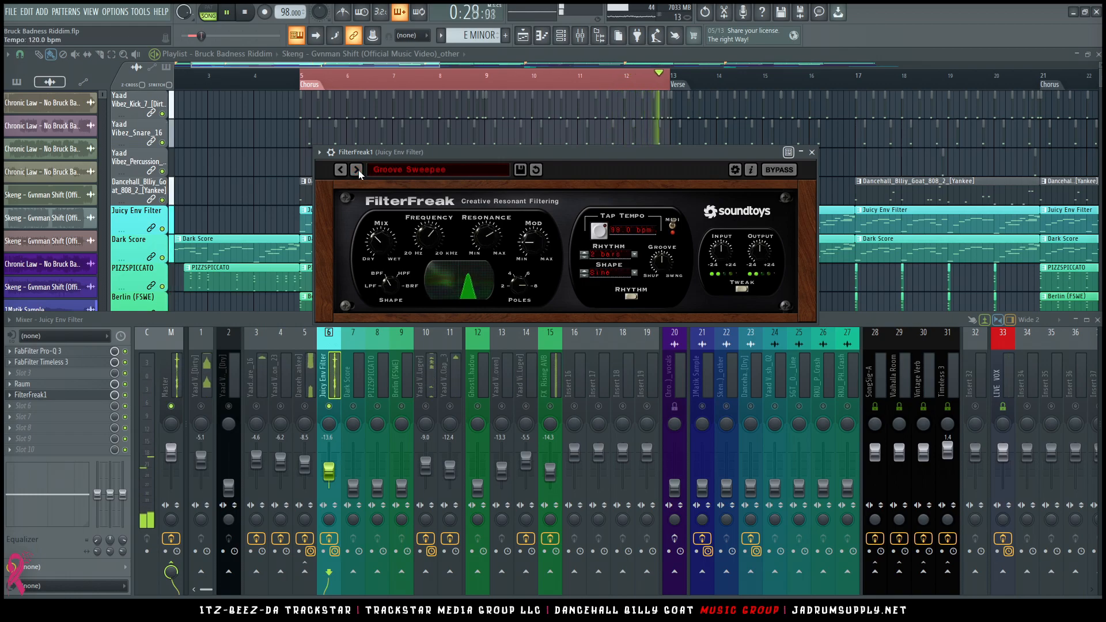
pyautogui.click(357, 170)
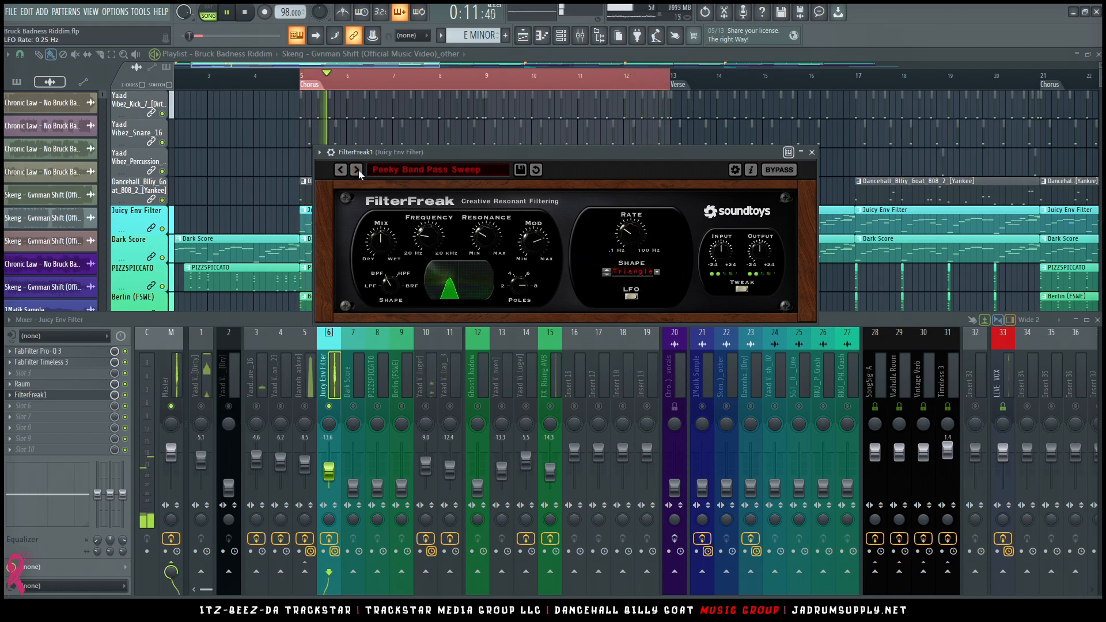
pyautogui.click(357, 169)
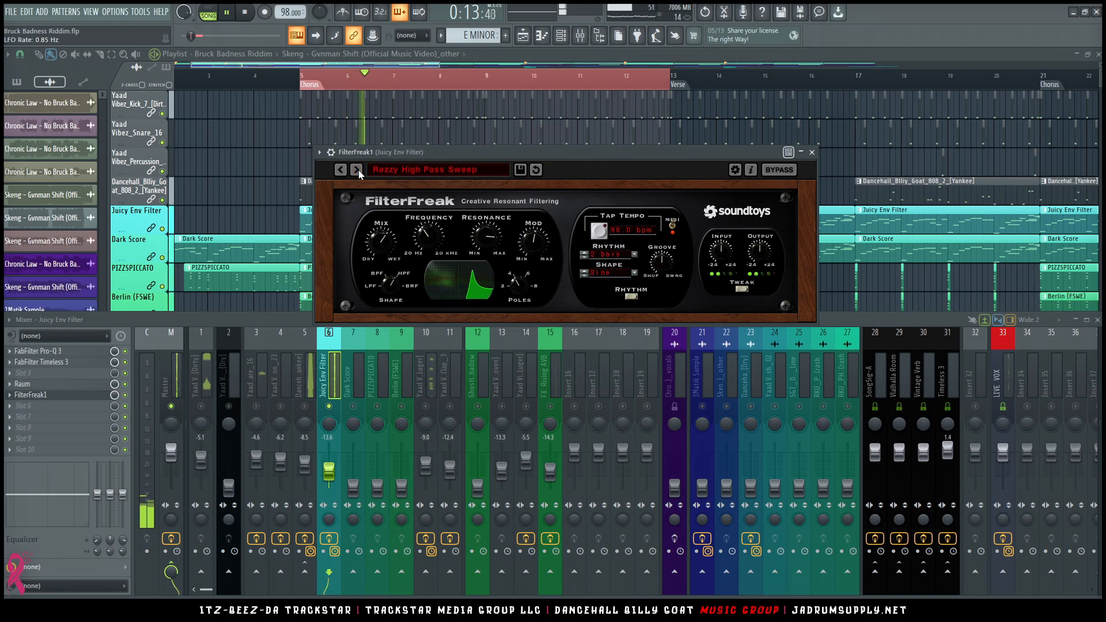
# Load the Standard 12dB Sweep preset in FilterFreak, with its resonance lowered to 0.0 dB and the LFO rate slowed down.
pyautogui.click(357, 169)
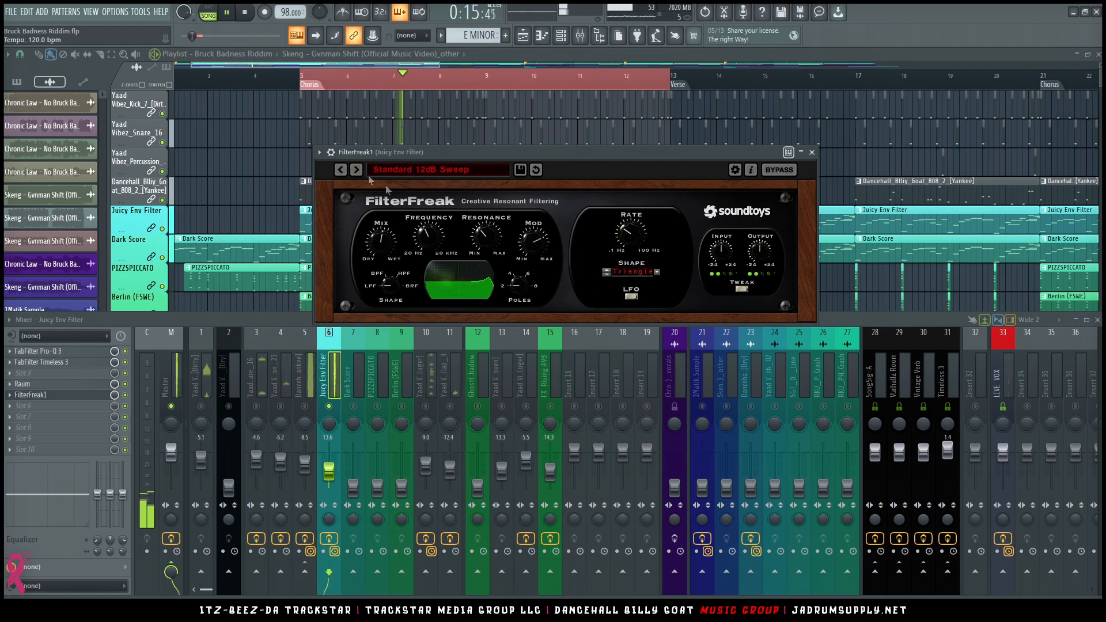
pyautogui.click(487, 236)
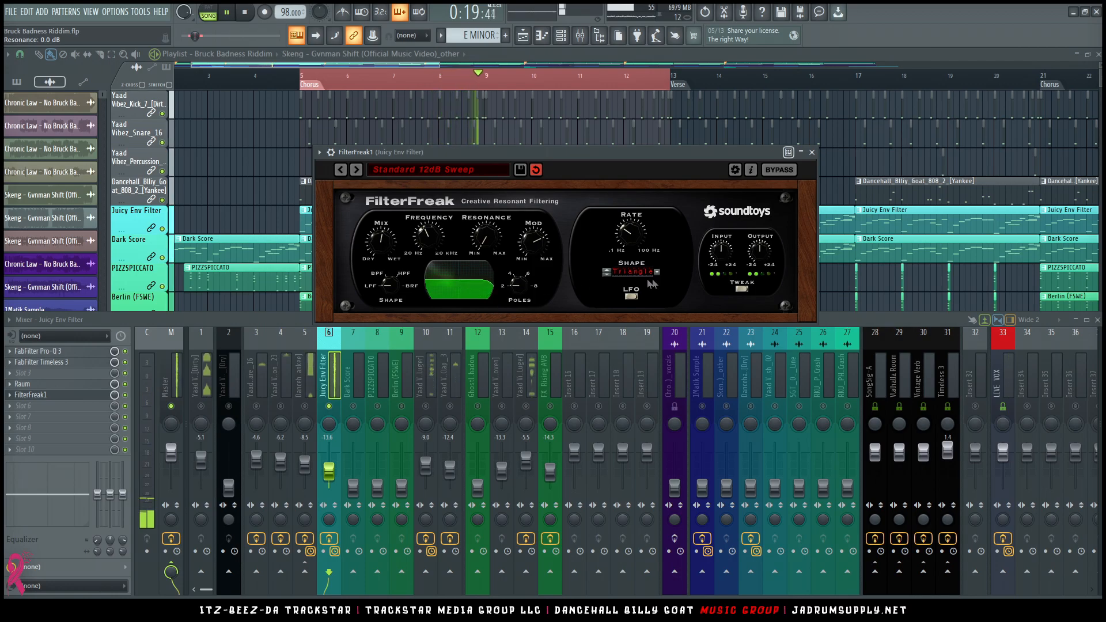
pyautogui.moveTo(631, 240); pyautogui.dragTo(627, 242)
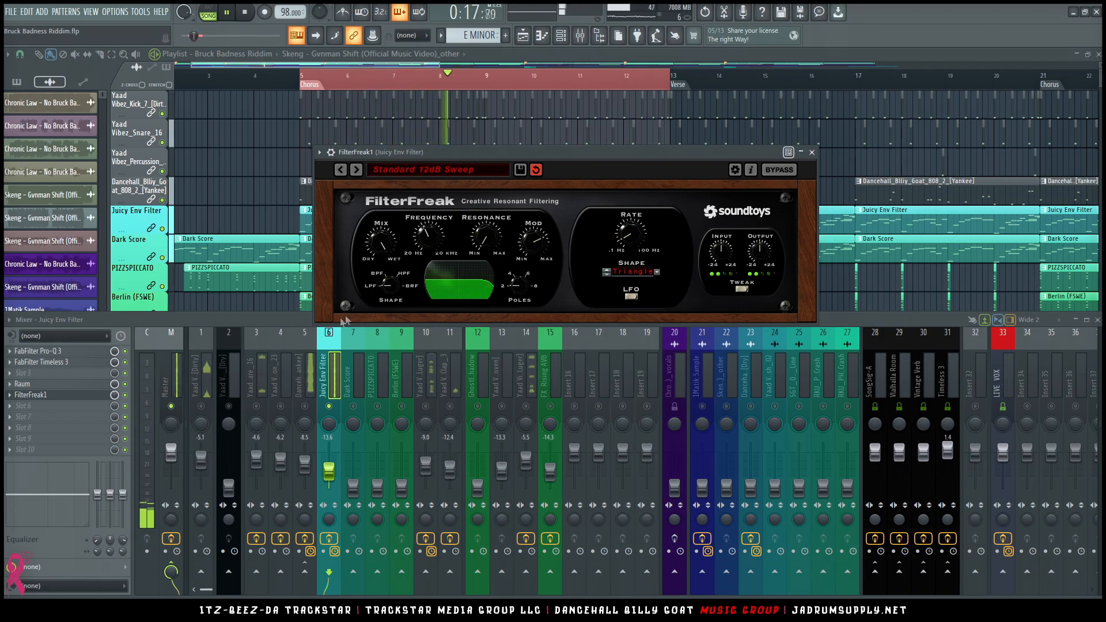
# Move FilterFreak1 to the first effect slot of the Juicy Env Filter track and set its LFO rate to 0.12 Hz.
pyautogui.moveTo(58, 395); pyautogui.dragTo(58, 356)
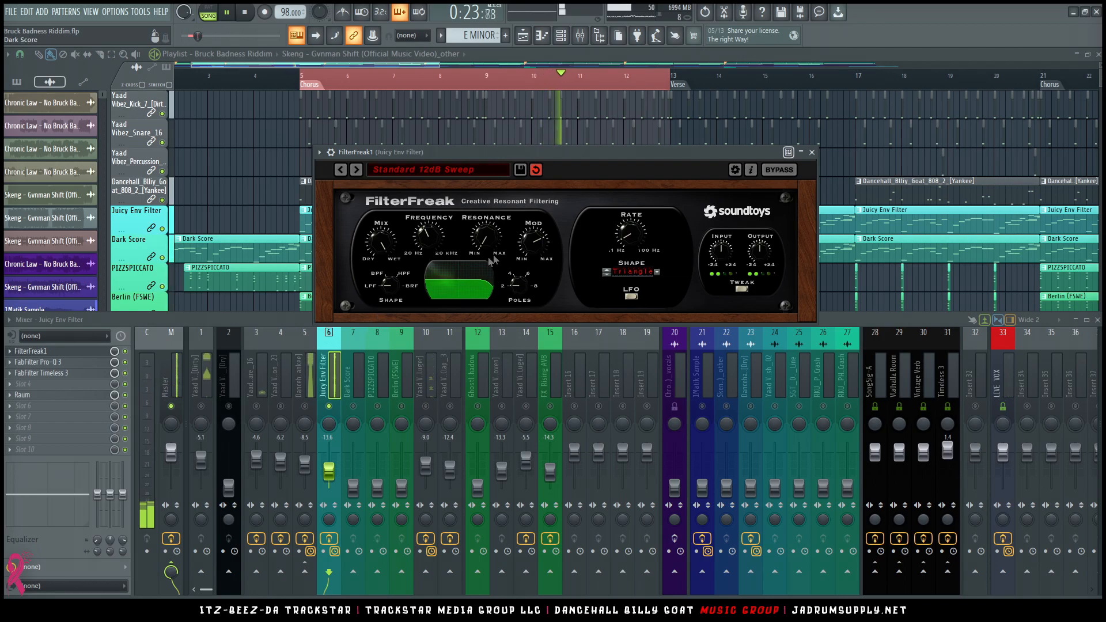
pyautogui.click(625, 237)
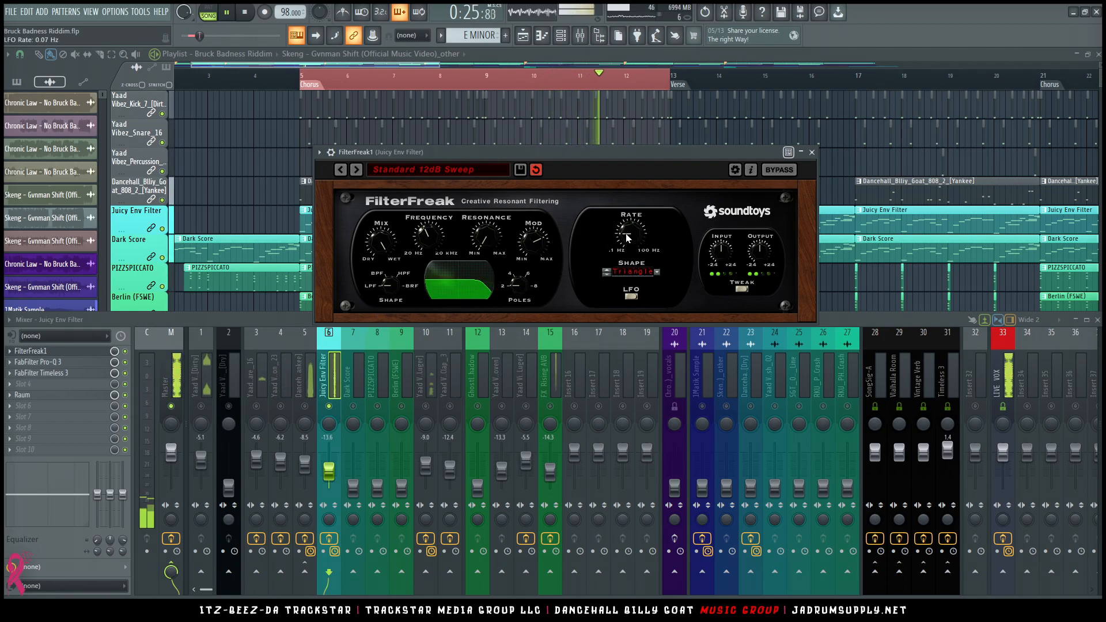
pyautogui.moveTo(626, 236); pyautogui.dragTo(627, 234)
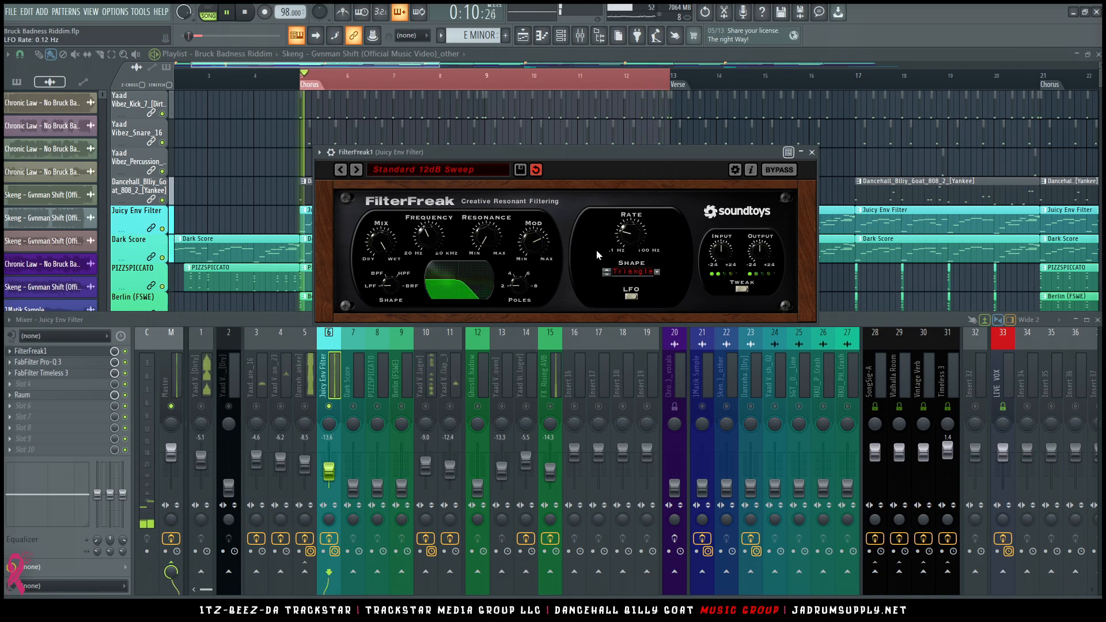
# Unsolo the Juicy Env Filter track and set its volume to -15.1 dB and the Dark Score volume to about -17.2 dB.
pyautogui.click(334, 412)
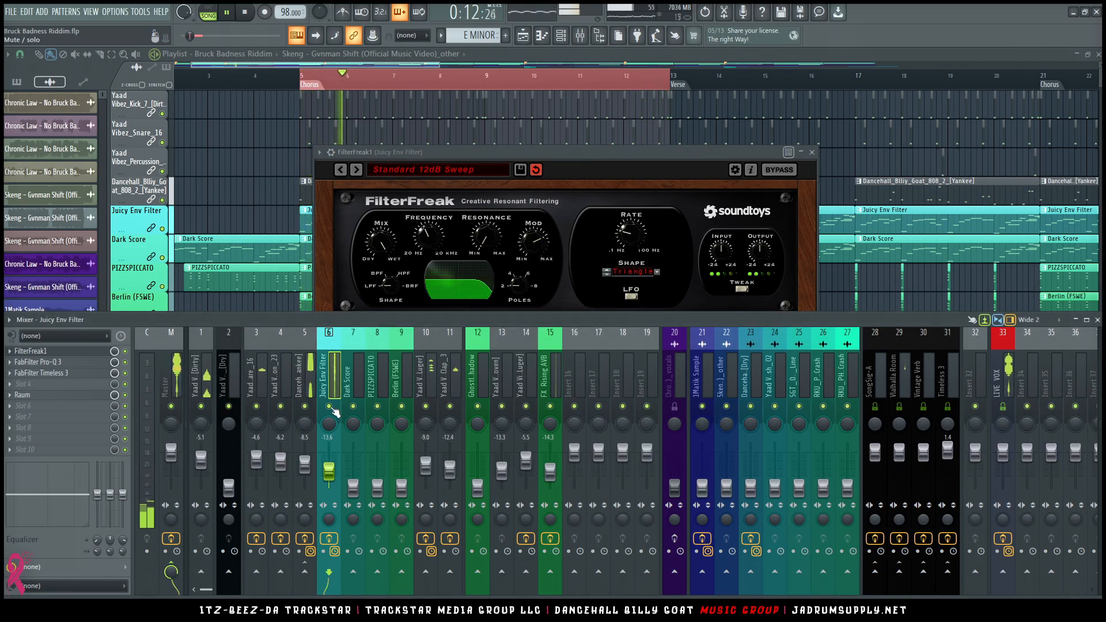
pyautogui.moveTo(335, 474)
pyautogui.mouseDown()
pyautogui.moveTo(353, 485)
pyautogui.moveTo(353, 476)
pyautogui.mouseUp()
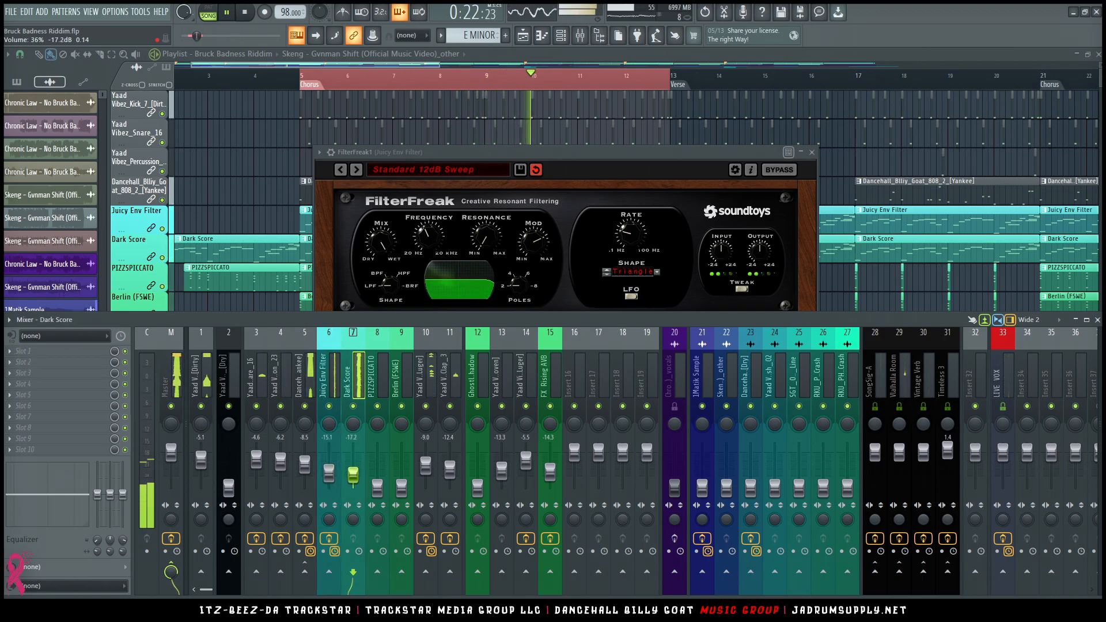
# Add FabFilter Pro-Q 3 to the Dark Score track and load the piano preset Keys [Grand_Piano_Details_Mid_Side_Controlled].
pyautogui.click(72, 351)
pyautogui.moveTo(254, 118)
pyautogui.moveTo(339, 132)
pyautogui.moveTo(377, 151)
pyautogui.click(461, 183)
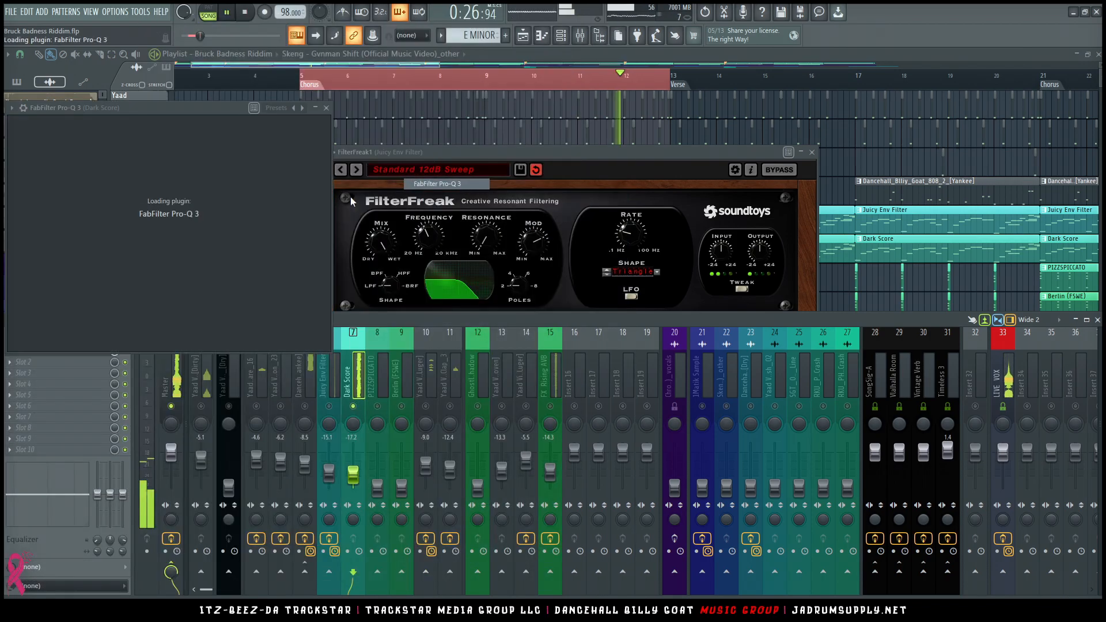
pyautogui.click(316, 126)
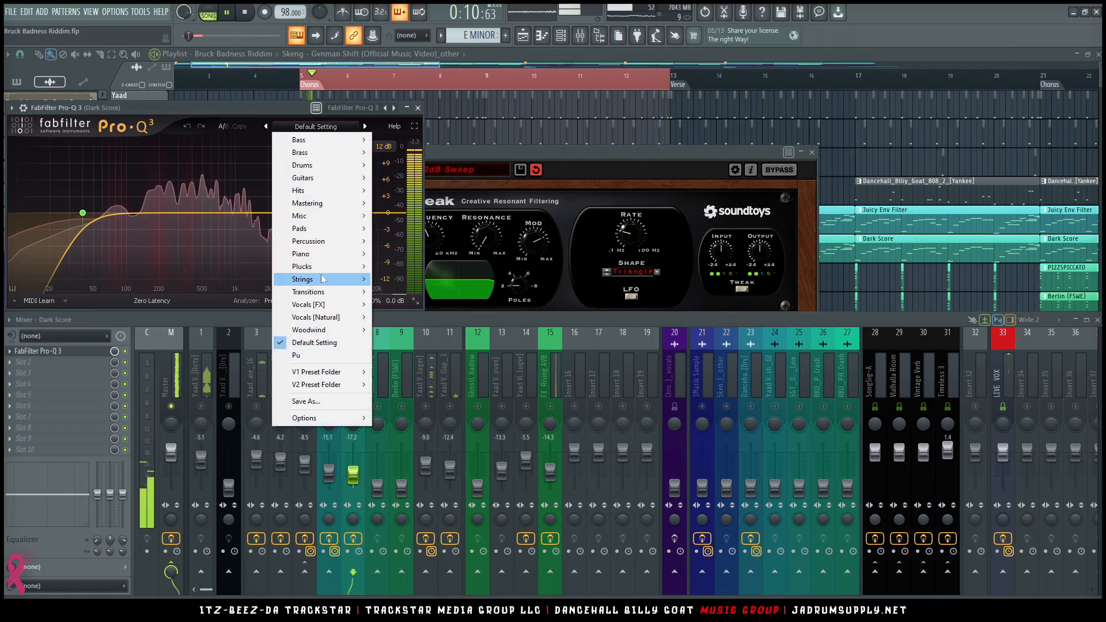
pyautogui.moveTo(311, 254)
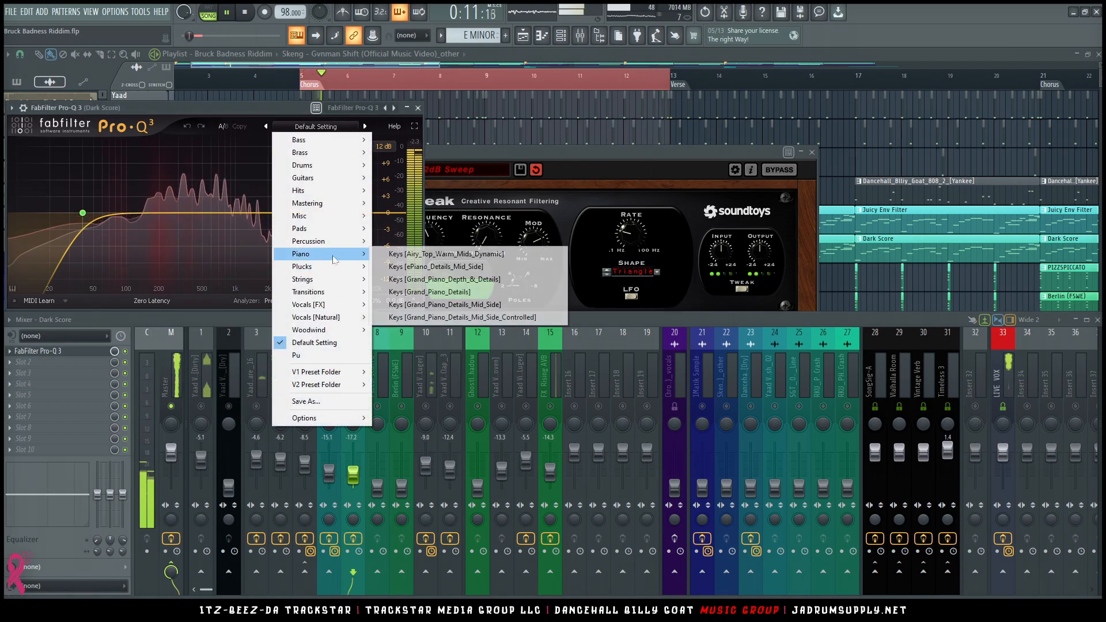
pyautogui.click(470, 317)
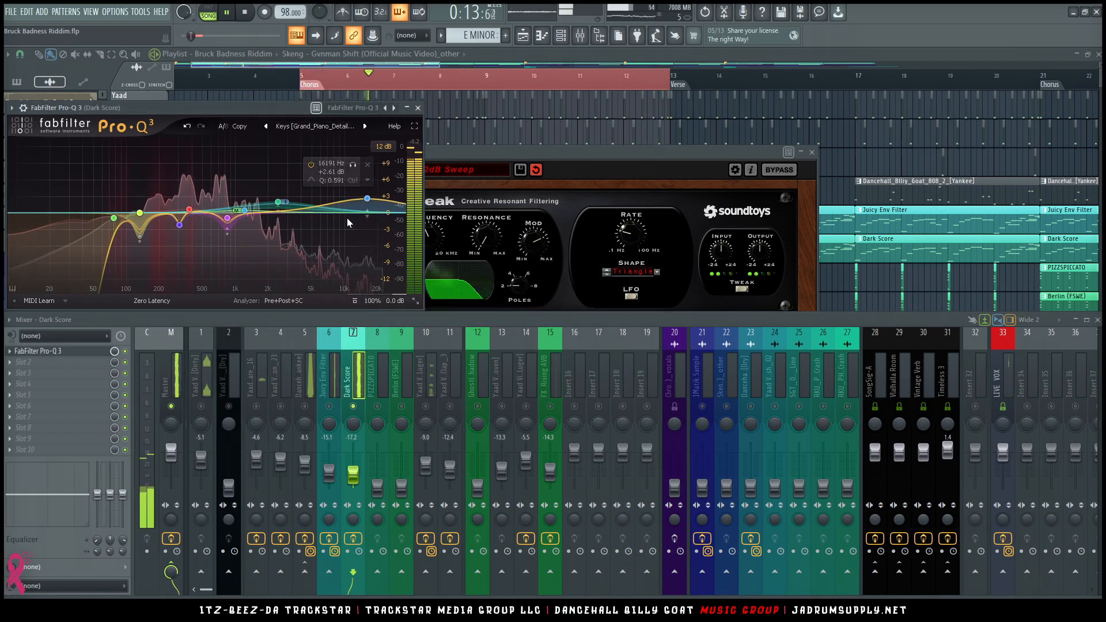
# Audition the other Keys piano presets on Dark Score's equalizer and reload Keys [Grand_Piano_Details_Mid_Side_Controlled].
pyautogui.click(270, 128)
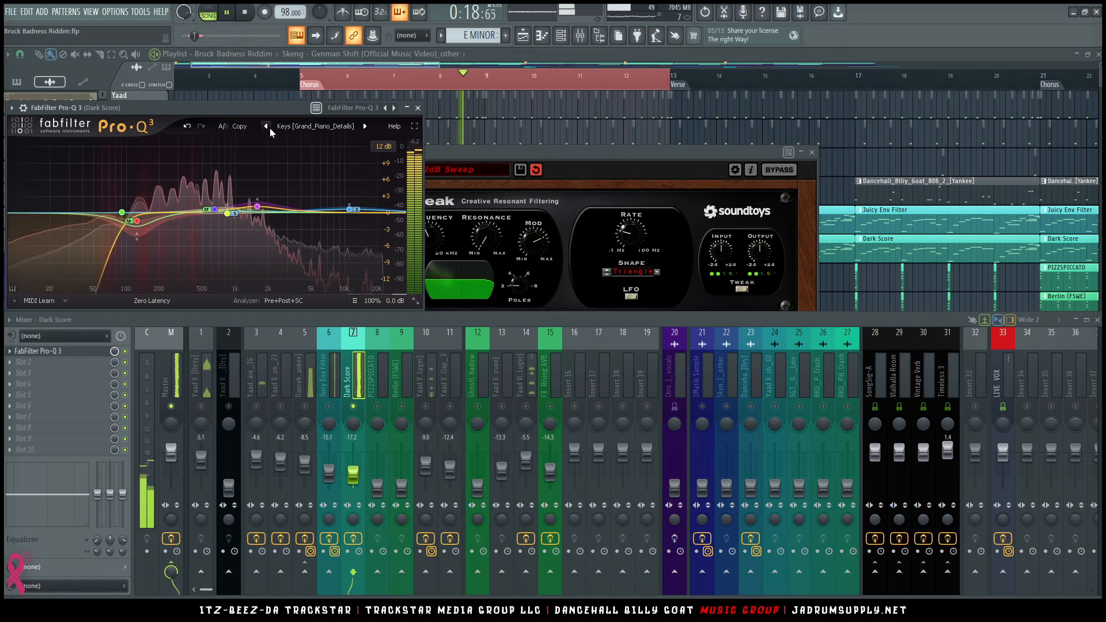
pyautogui.click(270, 128)
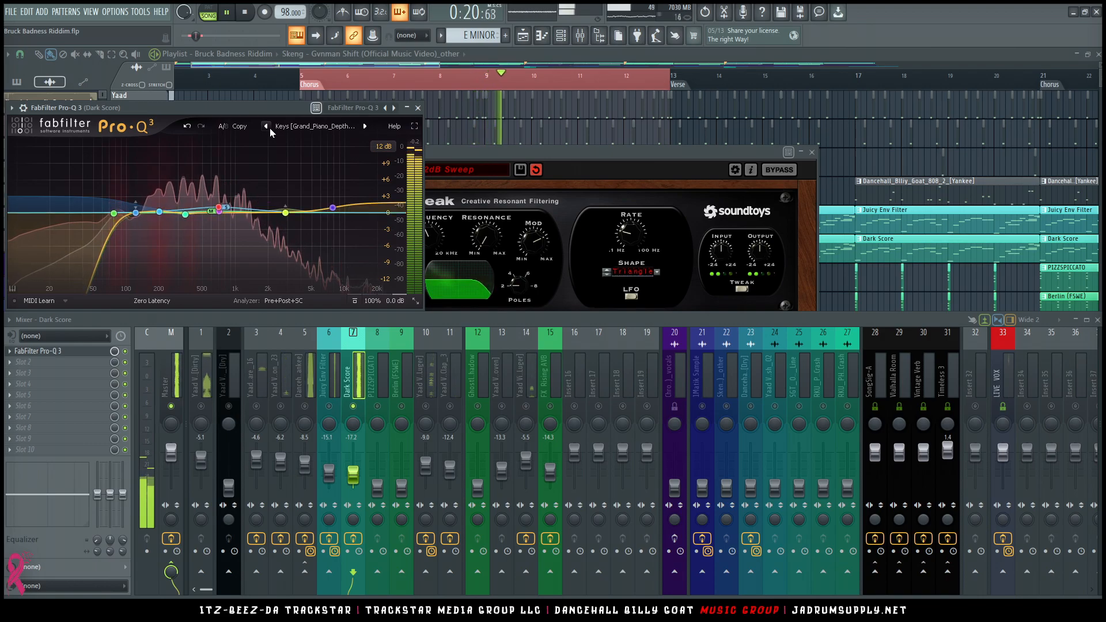
pyautogui.click(269, 128)
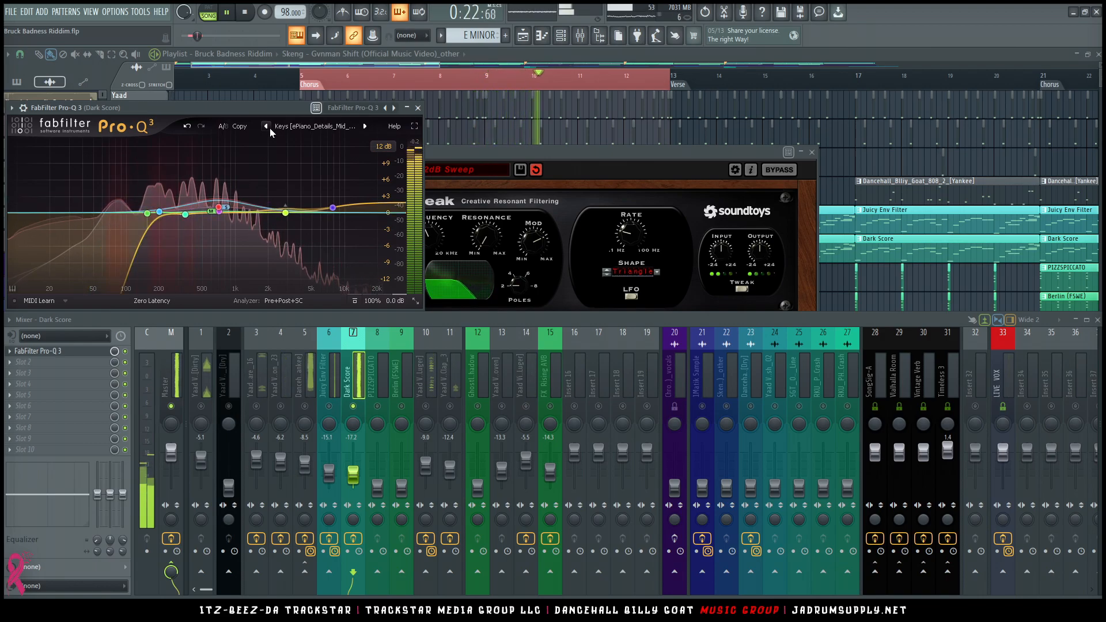
pyautogui.click(307, 127)
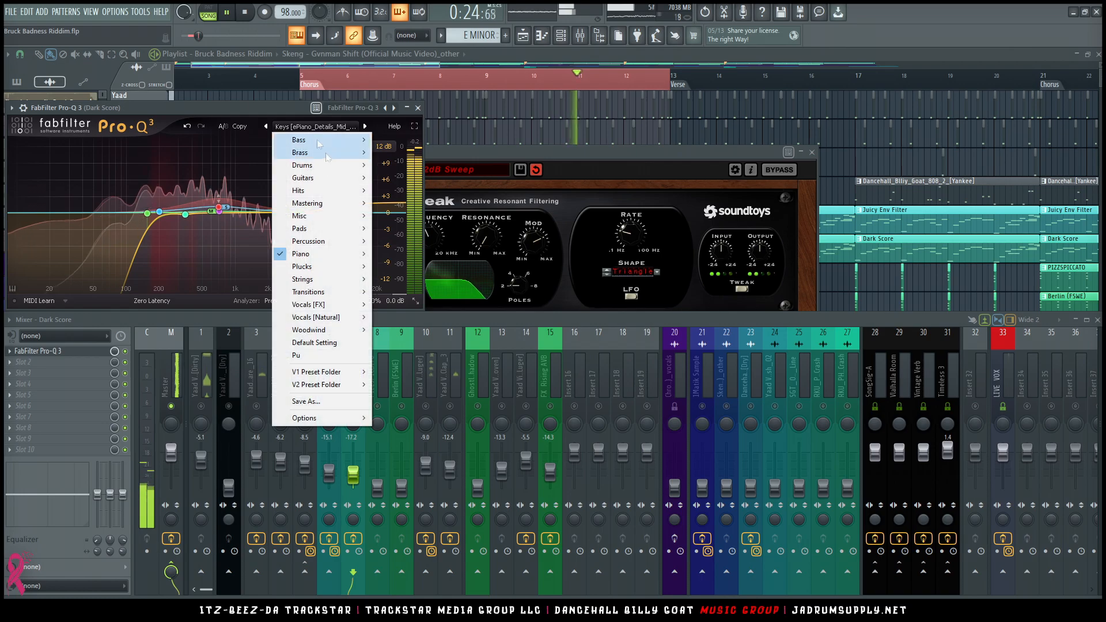
pyautogui.moveTo(321, 255)
pyautogui.click(403, 318)
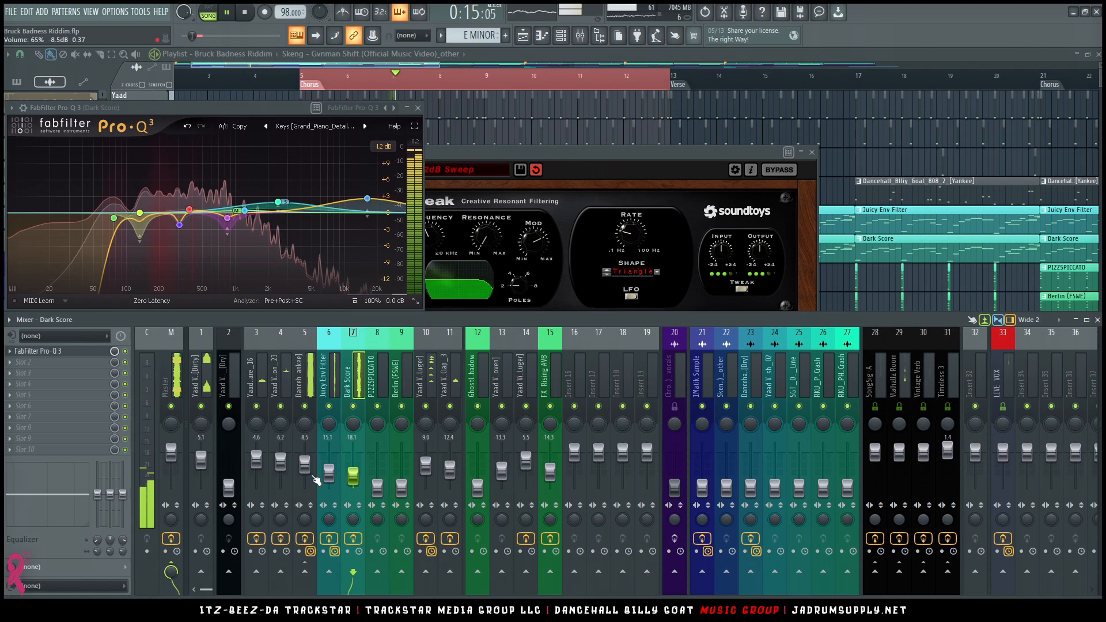
# Set the mixer volume of Juicy Env Filter to -16.7 dB and of Dark Score to about -17.4 dB.
pyautogui.click(329, 473)
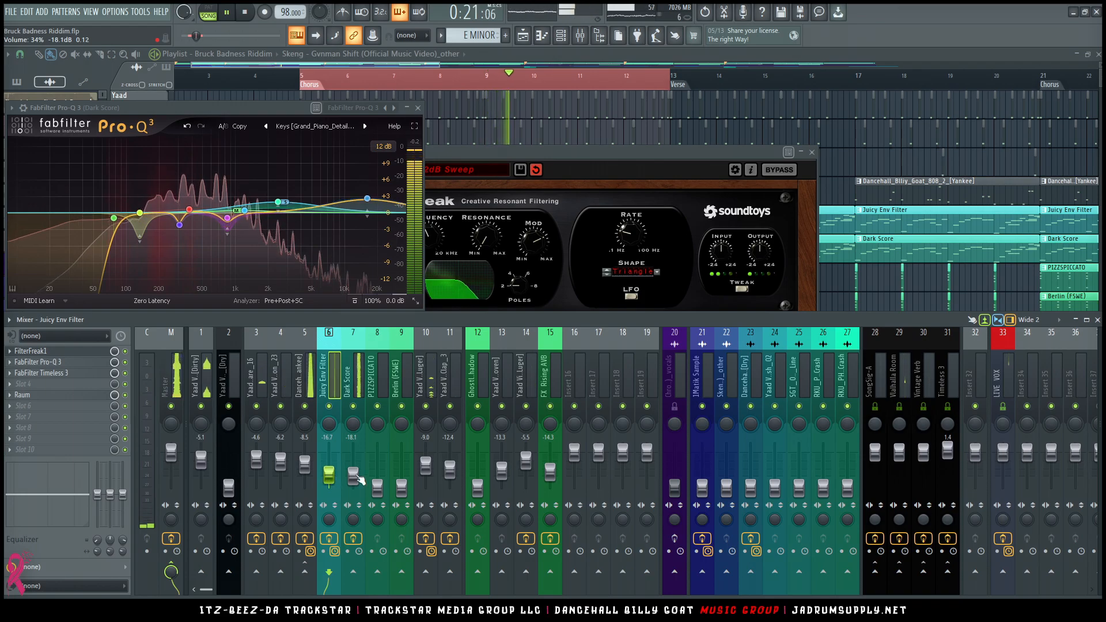
pyautogui.click(356, 476)
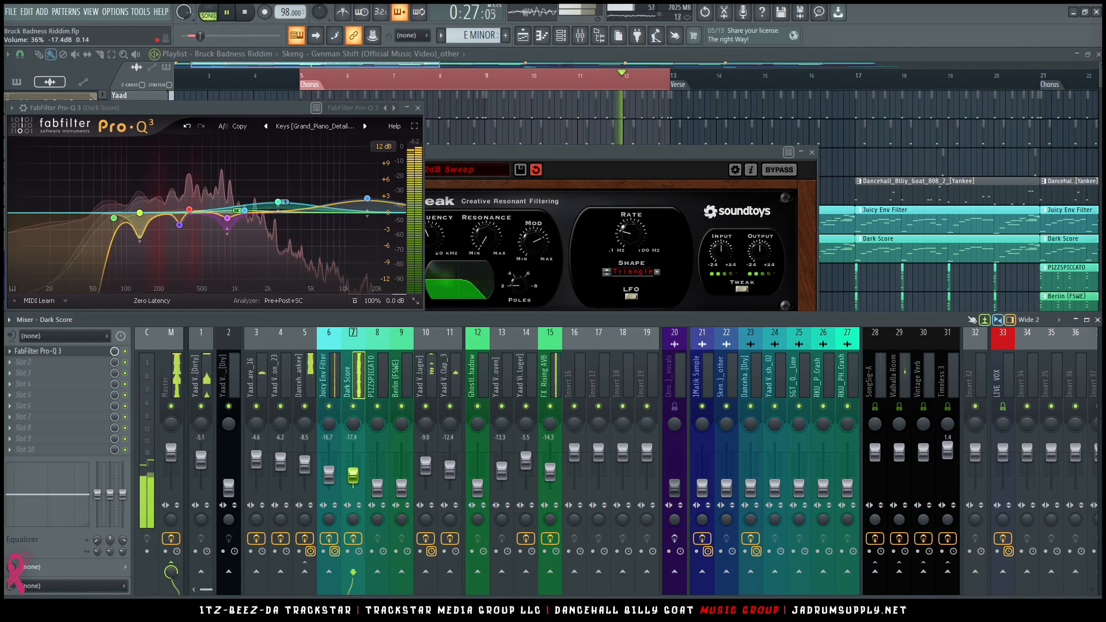
# Send the Dark Score track to the Valhalla Room, SongSig-A and Vintage Verb mixer tracks.
pyautogui.click(902, 573)
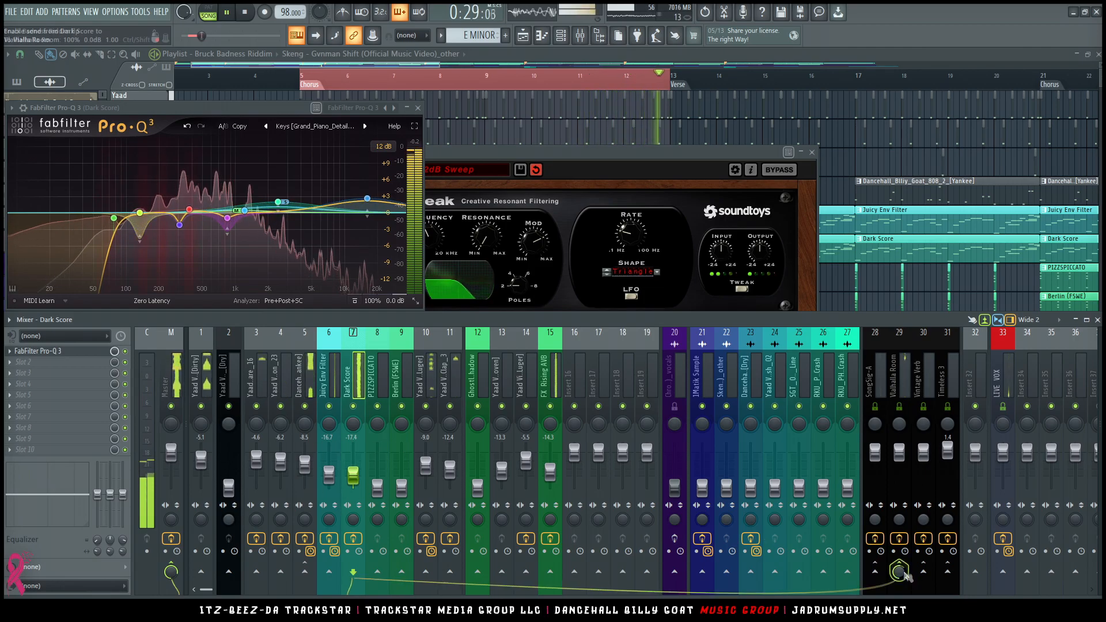
pyautogui.click(875, 570)
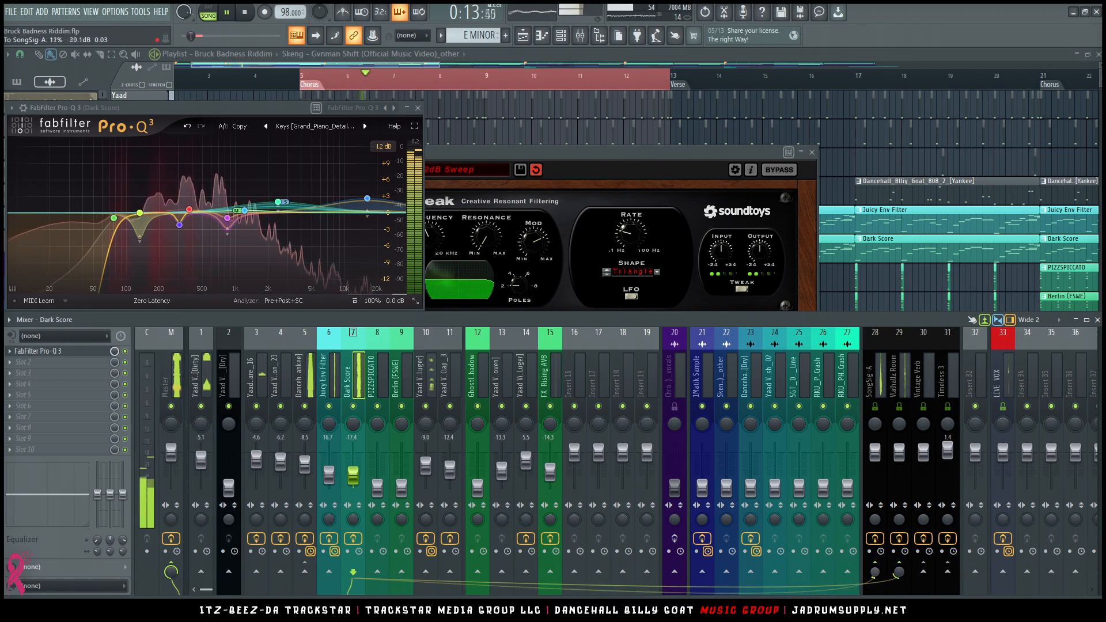
pyautogui.click(923, 573)
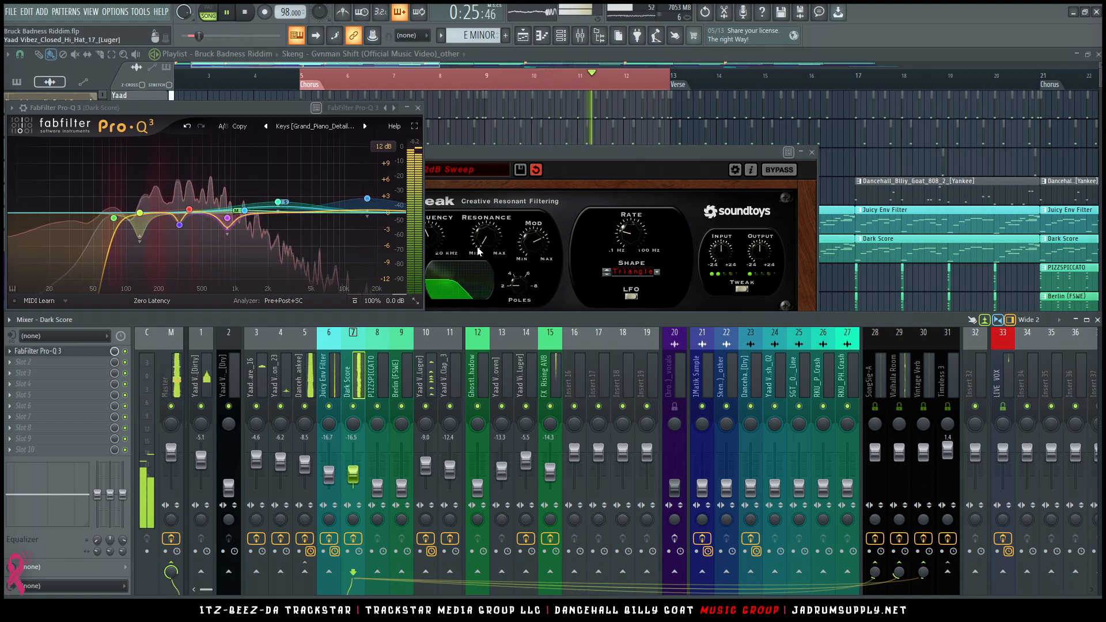
# Close both plugin windows and set the mixer volumes of PIZZSPICCATO to about -10.5 dB and Dark Score to -16.8 dB.
pyautogui.click(811, 152)
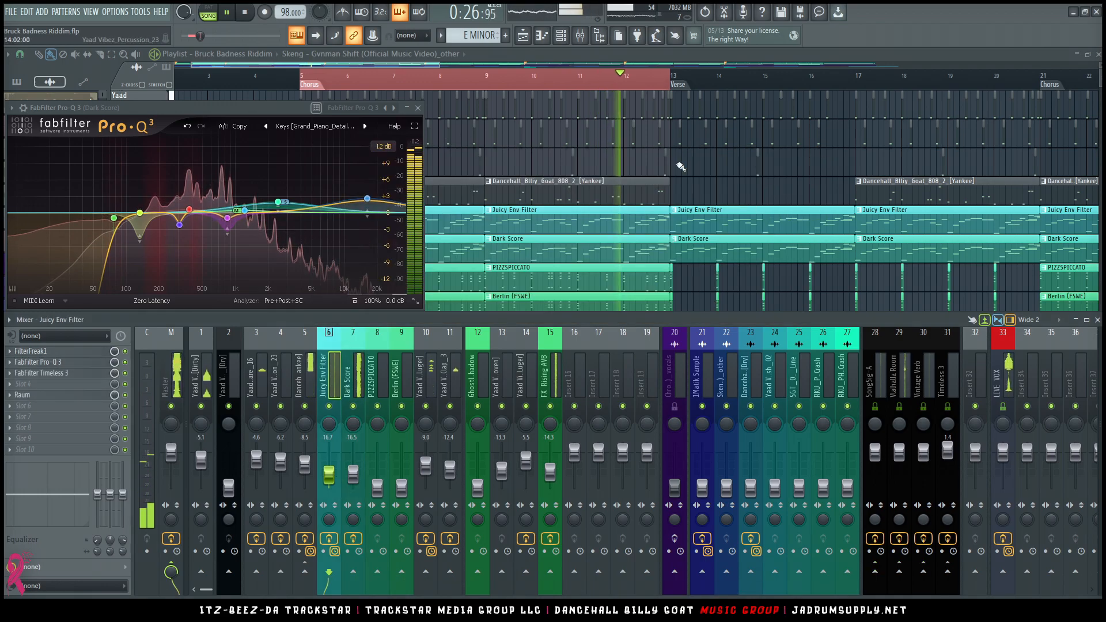
pyautogui.click(418, 107)
pyautogui.scroll(-1, 531, 172)
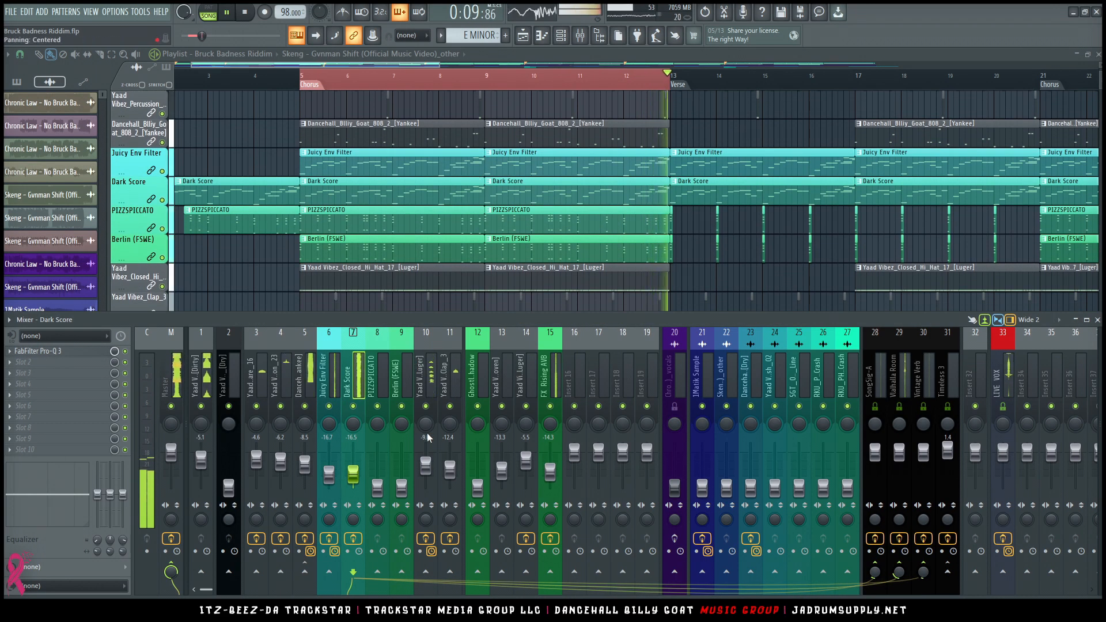
pyautogui.click(378, 486)
pyautogui.moveTo(377, 487); pyautogui.dragTo(377, 476)
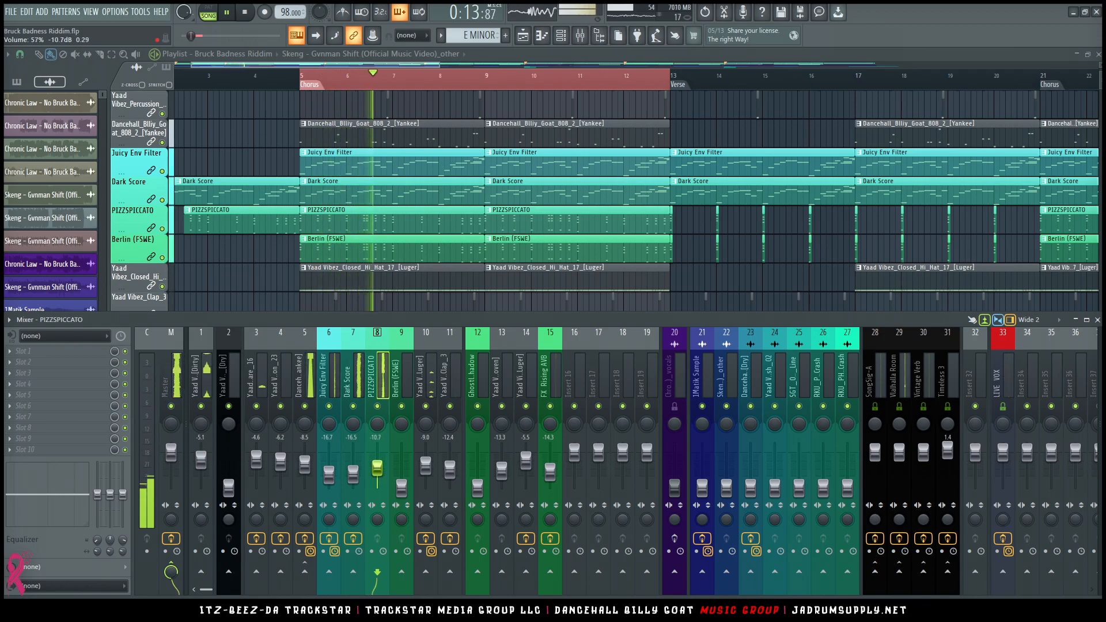
pyautogui.moveTo(352, 473); pyautogui.dragTo(352, 475)
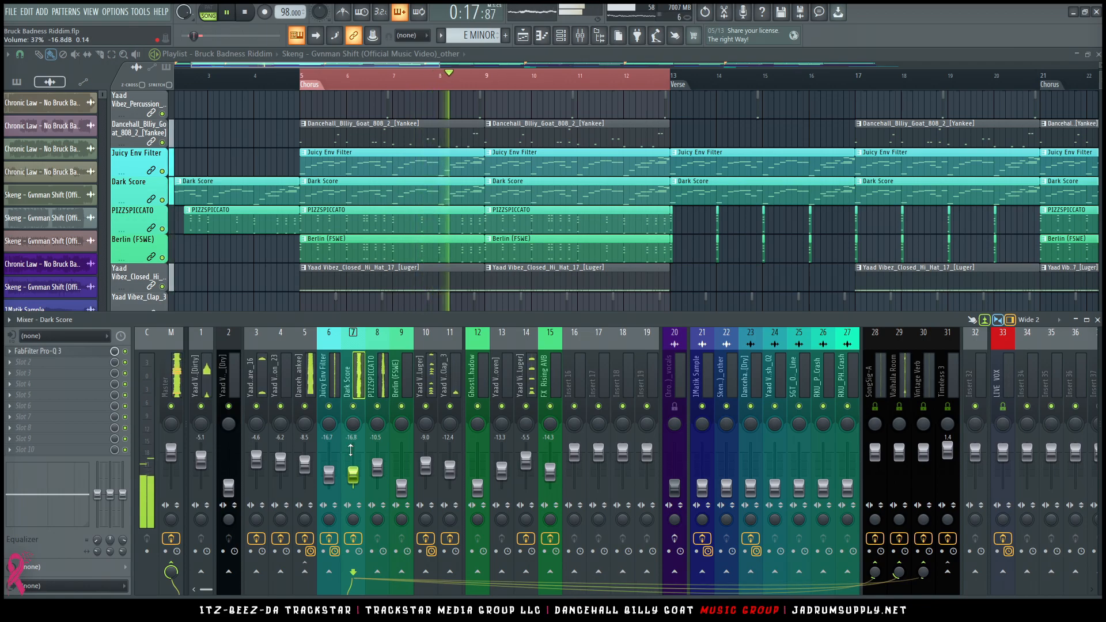
# Pan the Juicy Env Filter and Dark Score tracks off center and raise the PIZZSPICCATO volume to -9.8 dB.
pyautogui.click(328, 424)
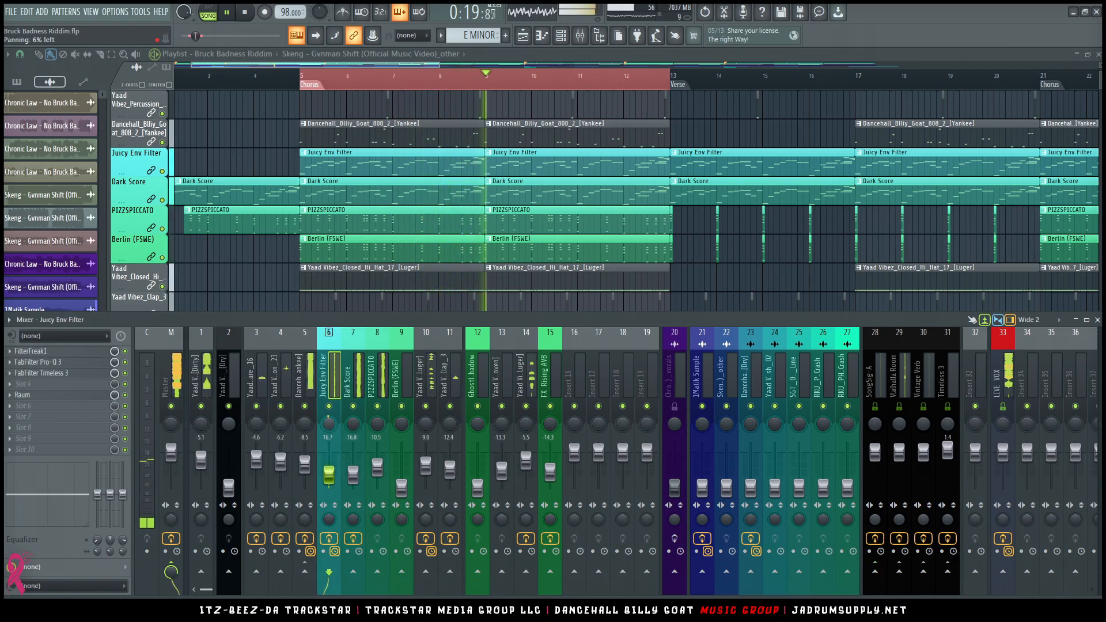
pyautogui.moveTo(352, 424); pyautogui.dragTo(352, 419)
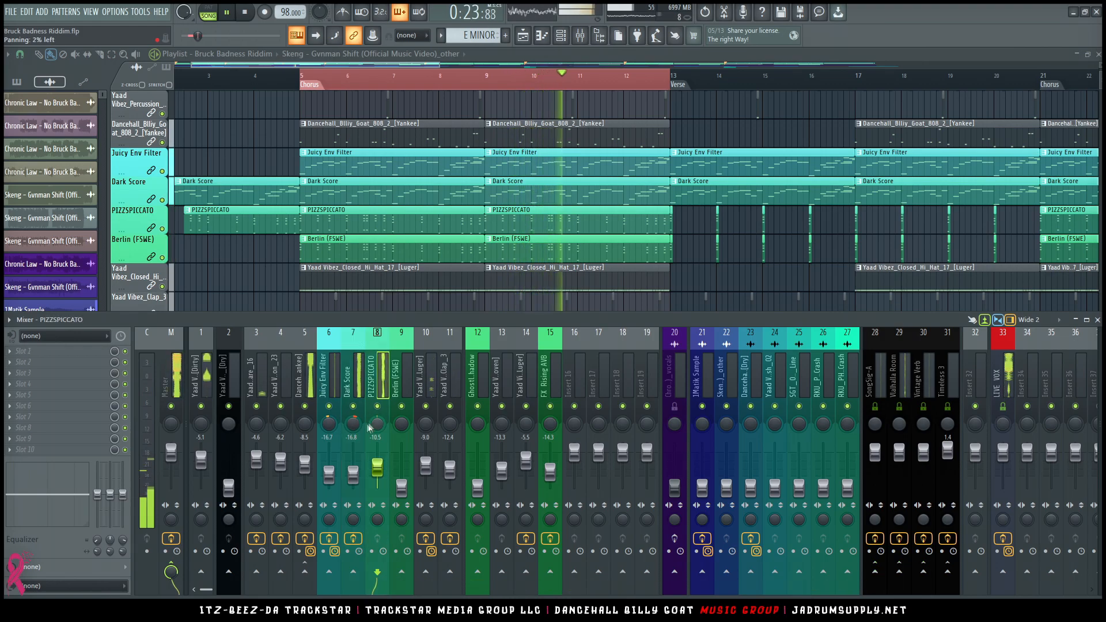
pyautogui.click(377, 465)
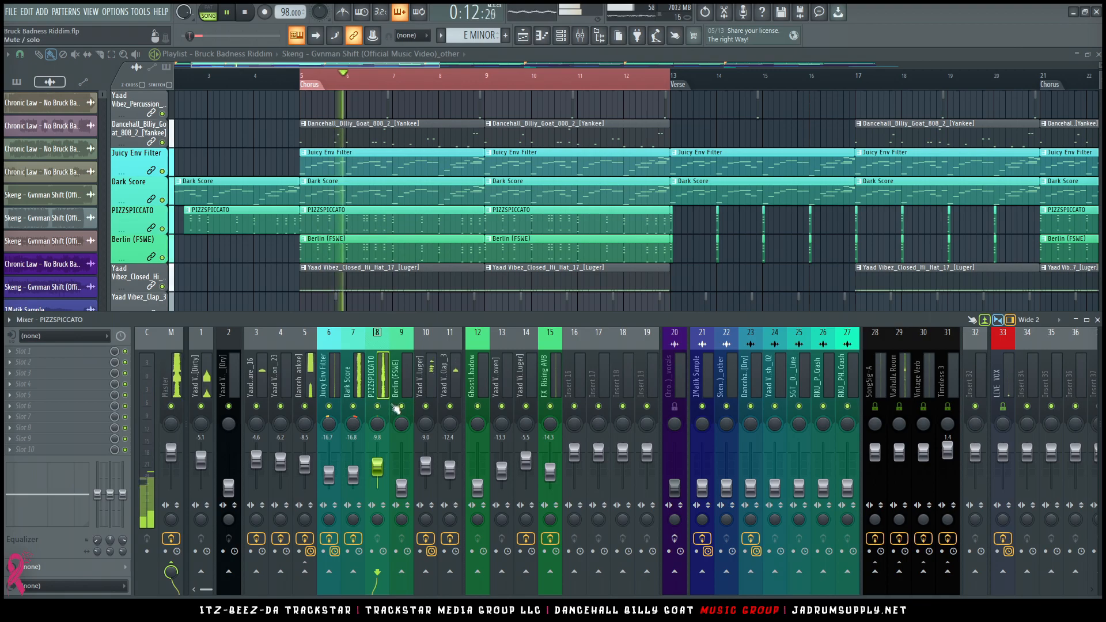
# Add FabFilter Pro-Q 3 to the PIZZSPICCATO track, load the preset Pizzicato Strings Warm [Big_Hips_Dynamic] and close the plugin window.
pyautogui.click(23, 351)
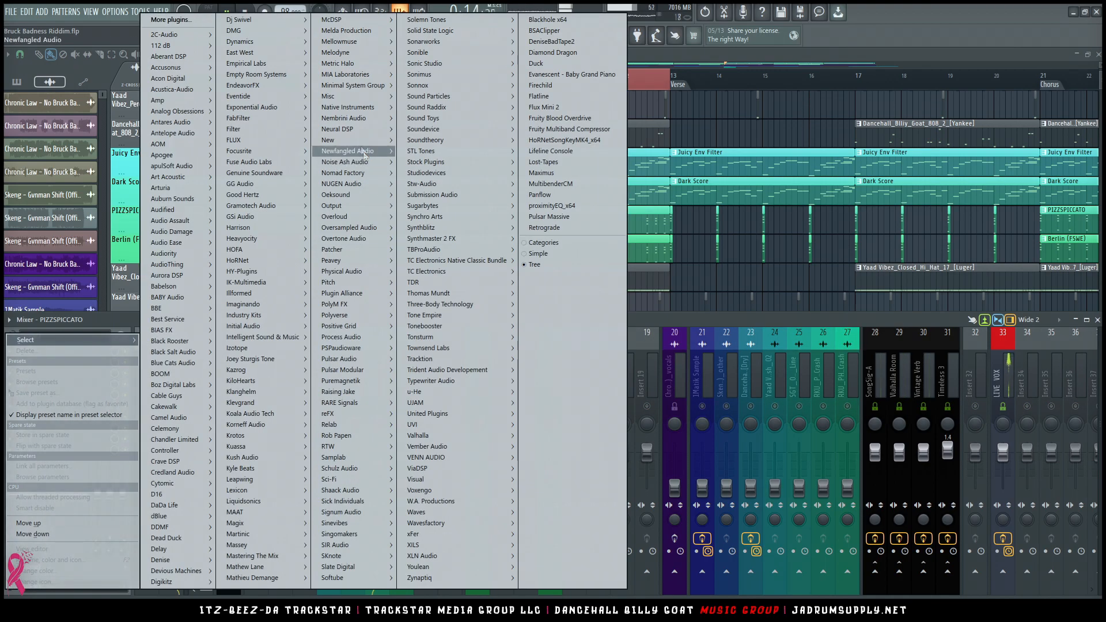
pyautogui.moveTo(345, 129)
pyautogui.moveTo(379, 152)
pyautogui.click(459, 184)
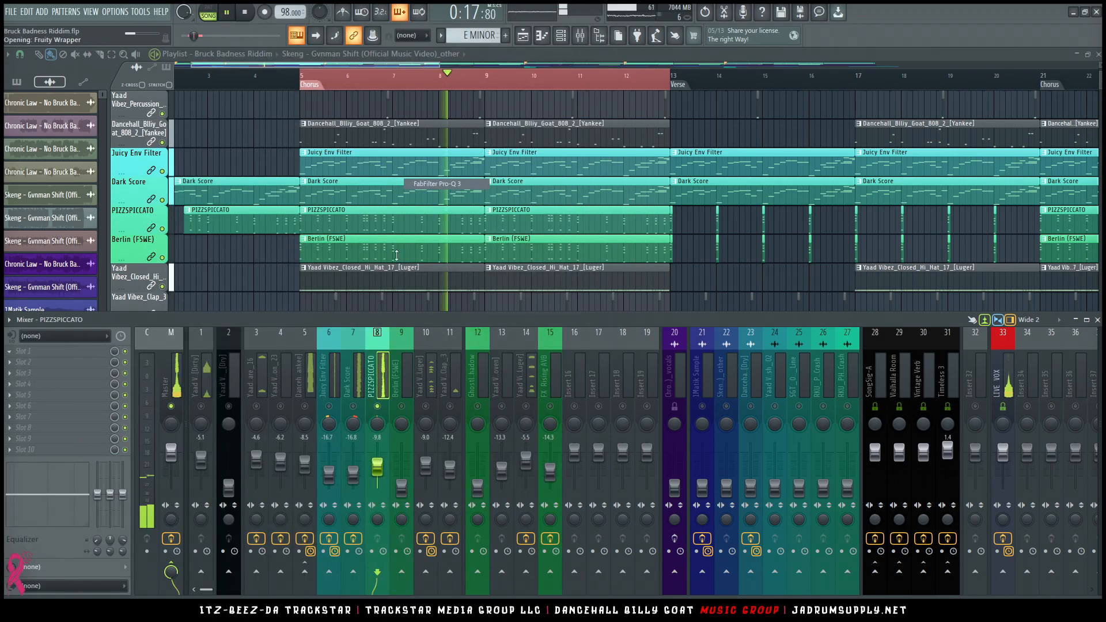
pyautogui.click(364, 187)
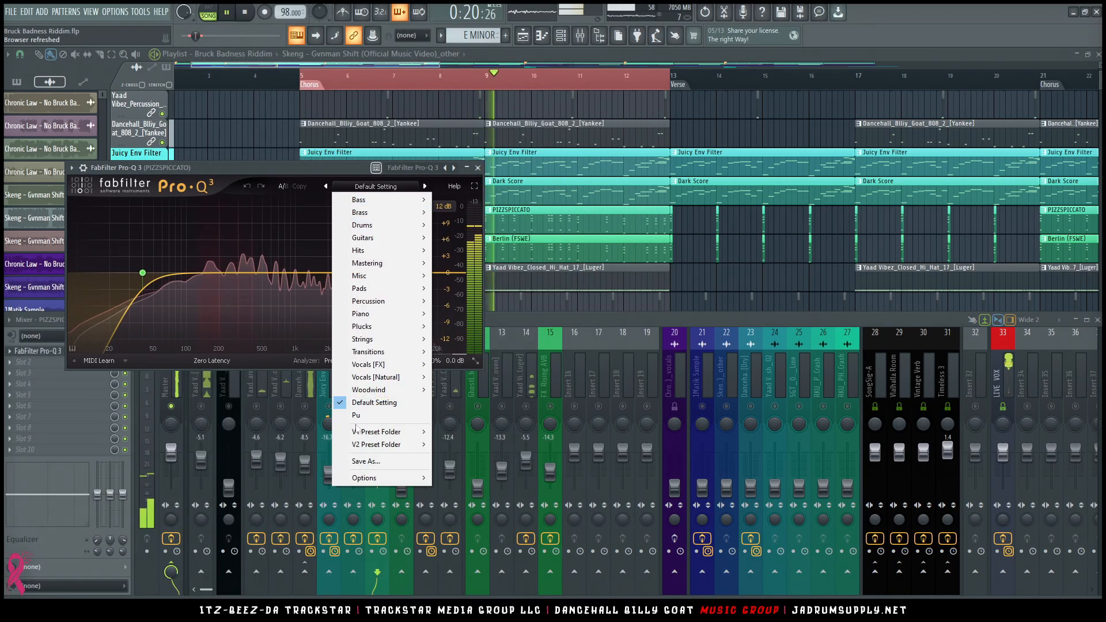
pyautogui.moveTo(415, 343)
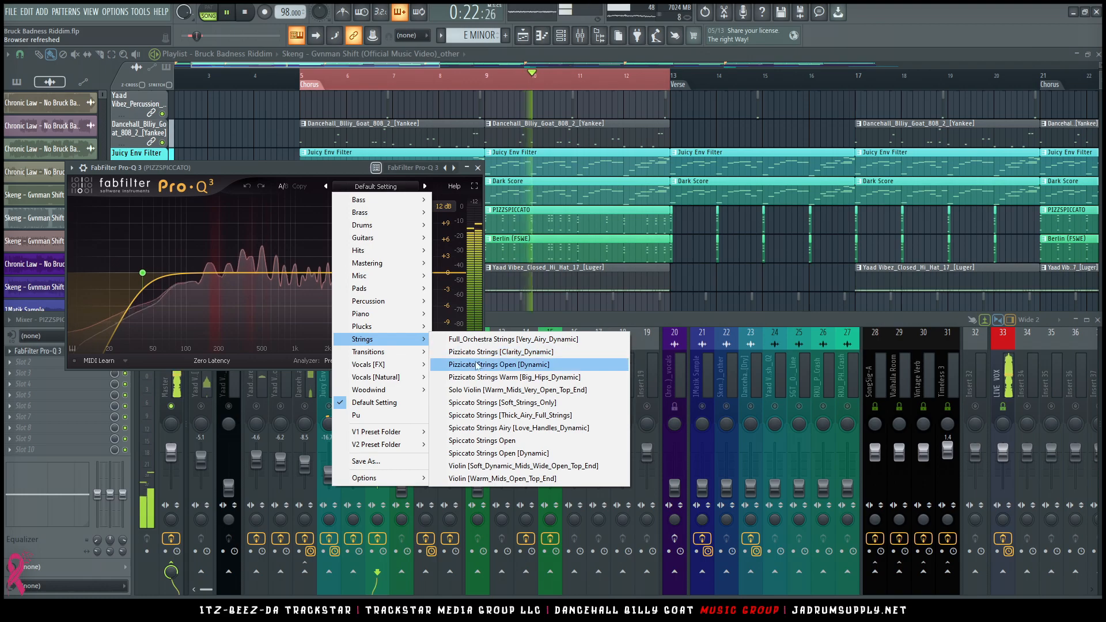
pyautogui.click(532, 378)
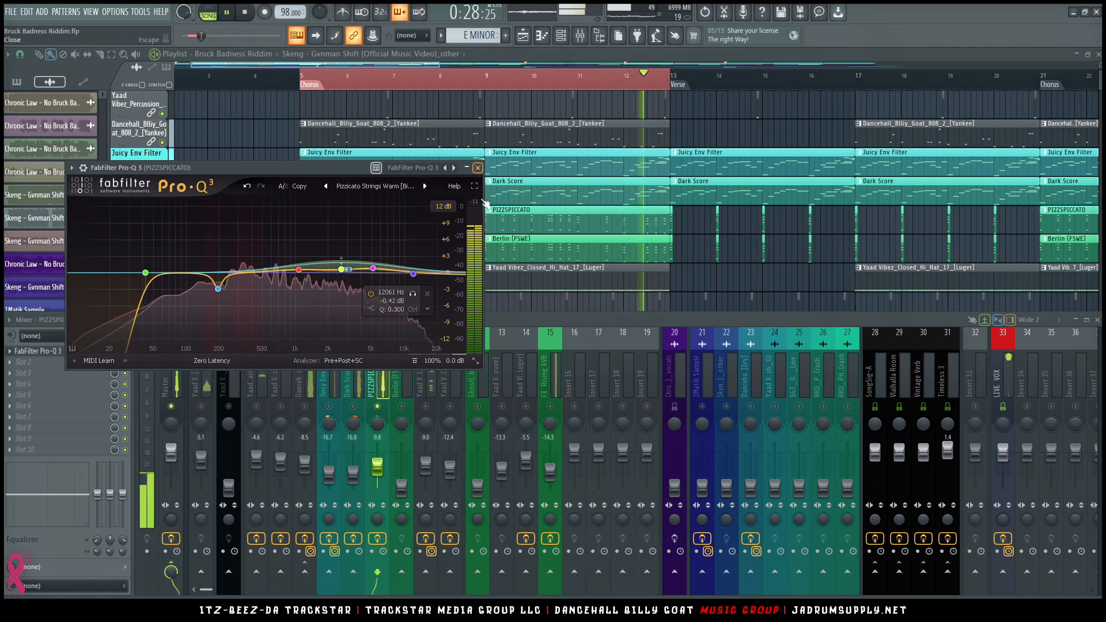
pyautogui.press('Escape')
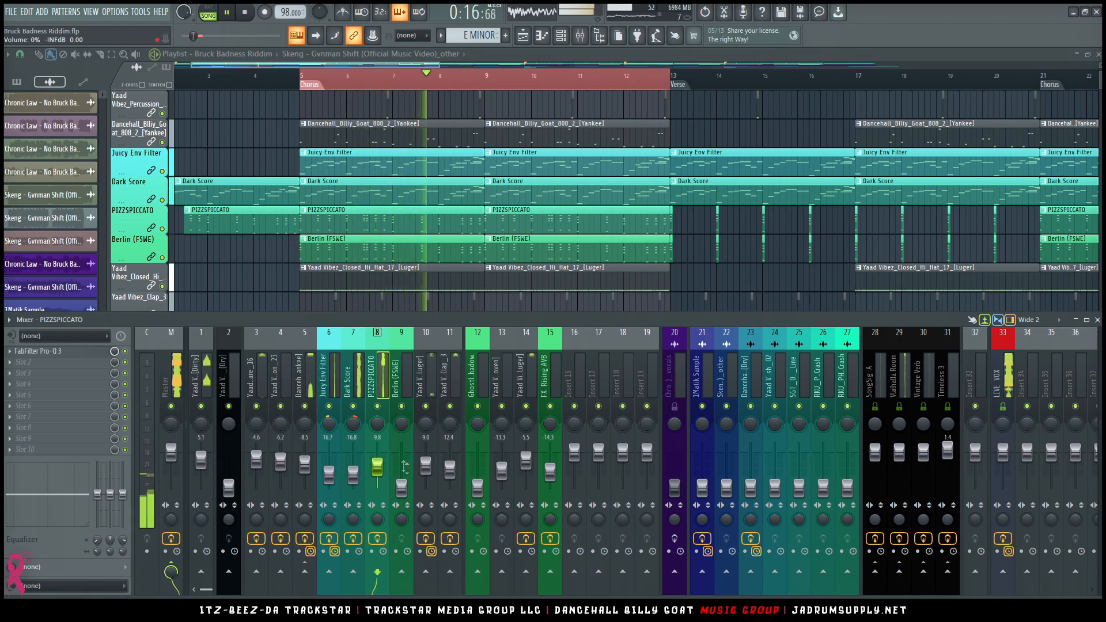
# Raise the Berlin (FSWE) mixer volume to -8.8 dB and add FabFilter Pro-Q 3 to that track.
pyautogui.moveTo(401, 487); pyautogui.dragTo(401, 464)
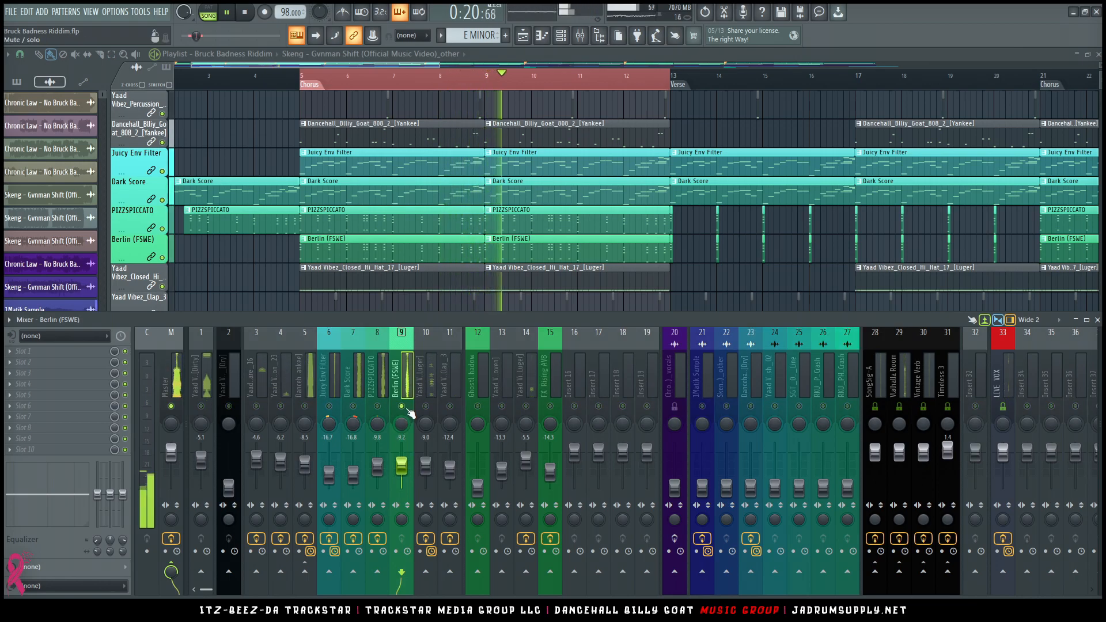
pyautogui.moveTo(405, 478); pyautogui.dragTo(405, 475)
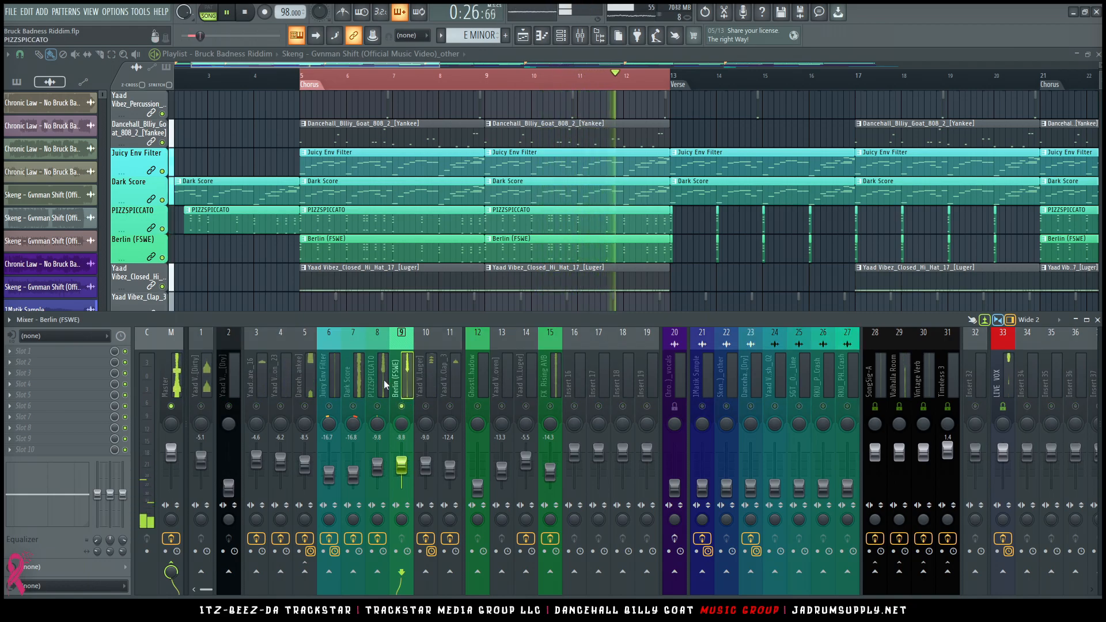
pyautogui.click(23, 350)
pyautogui.moveTo(75, 340)
pyautogui.moveTo(263, 121)
pyautogui.moveTo(333, 130)
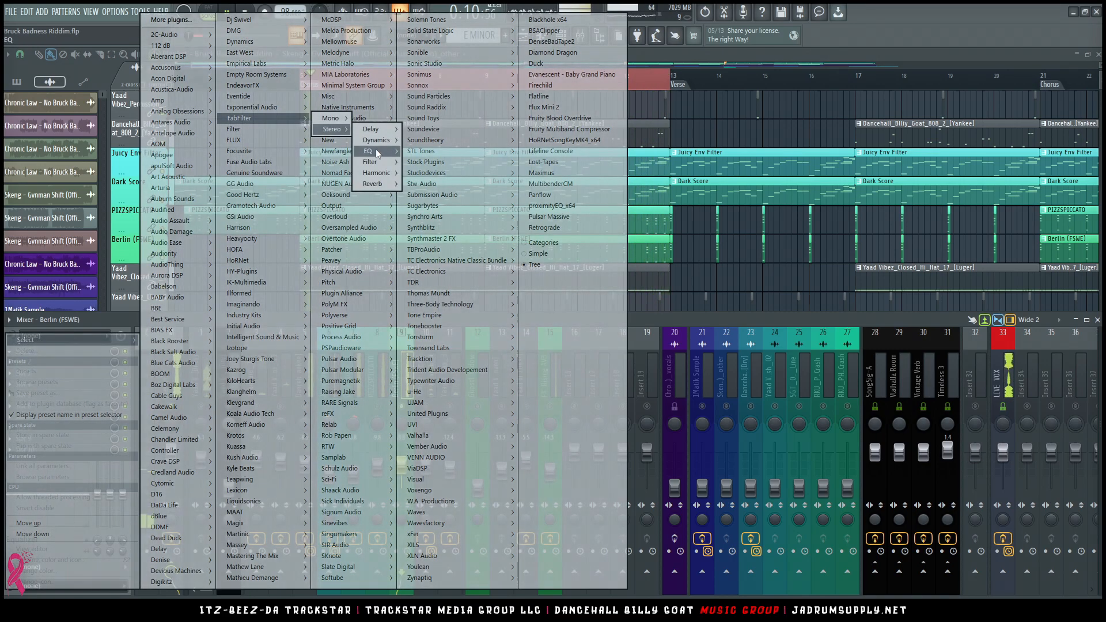
pyautogui.moveTo(376, 151)
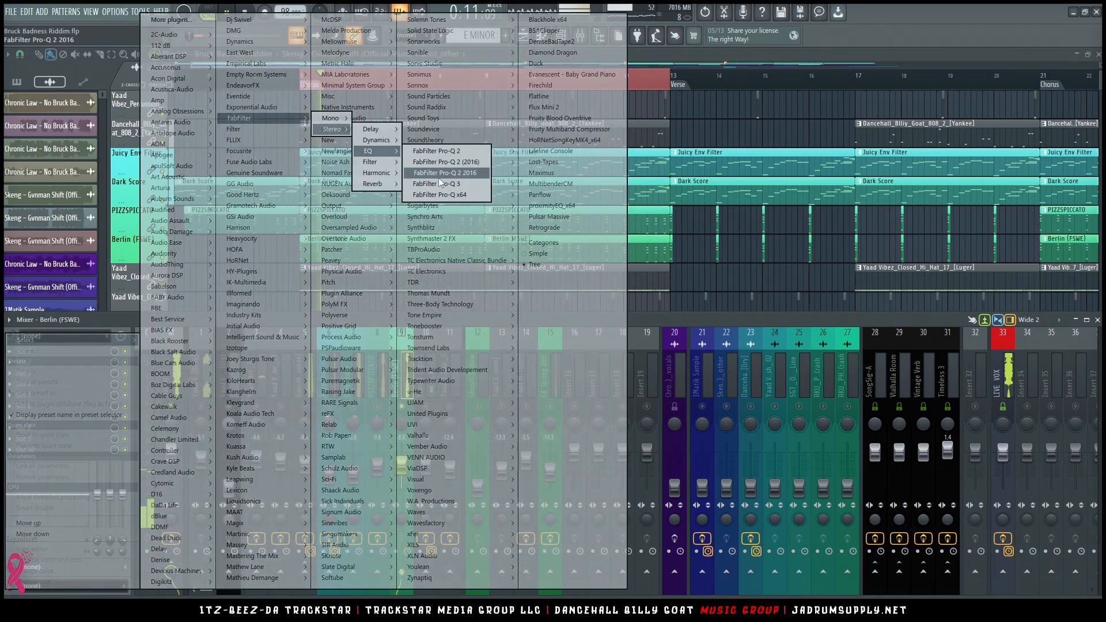
pyautogui.click(437, 177)
# Load the equalizer preset Spiccato Strings Airy [Love_Handles_Dynamic] for Berlin (FSWE) and close the plugin window.
pyautogui.click(405, 216)
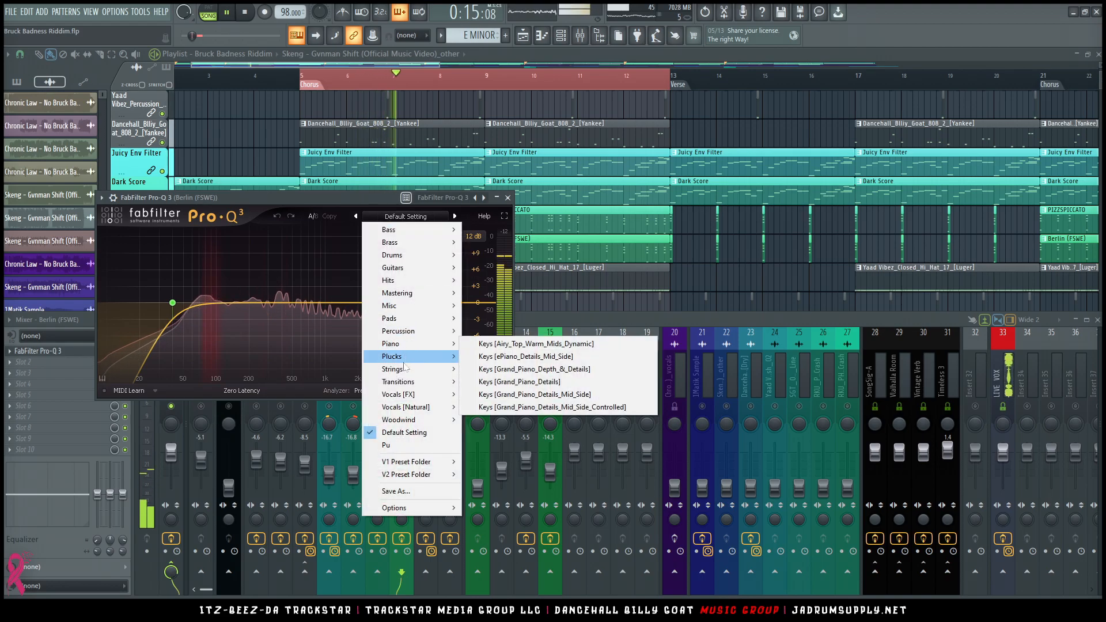
pyautogui.moveTo(403, 368)
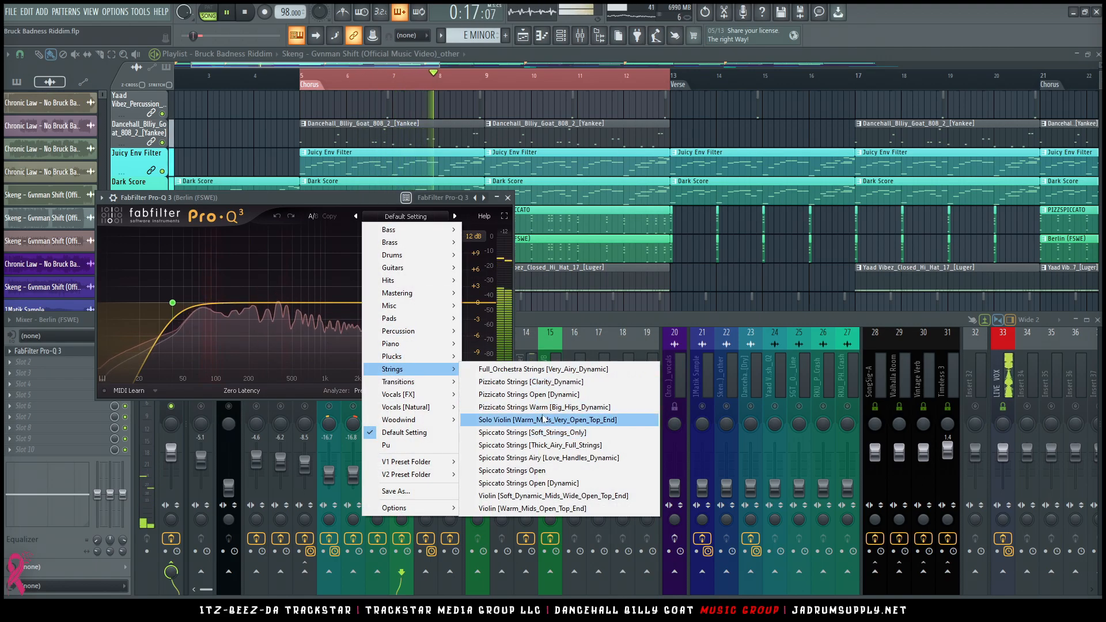
pyautogui.click(532, 433)
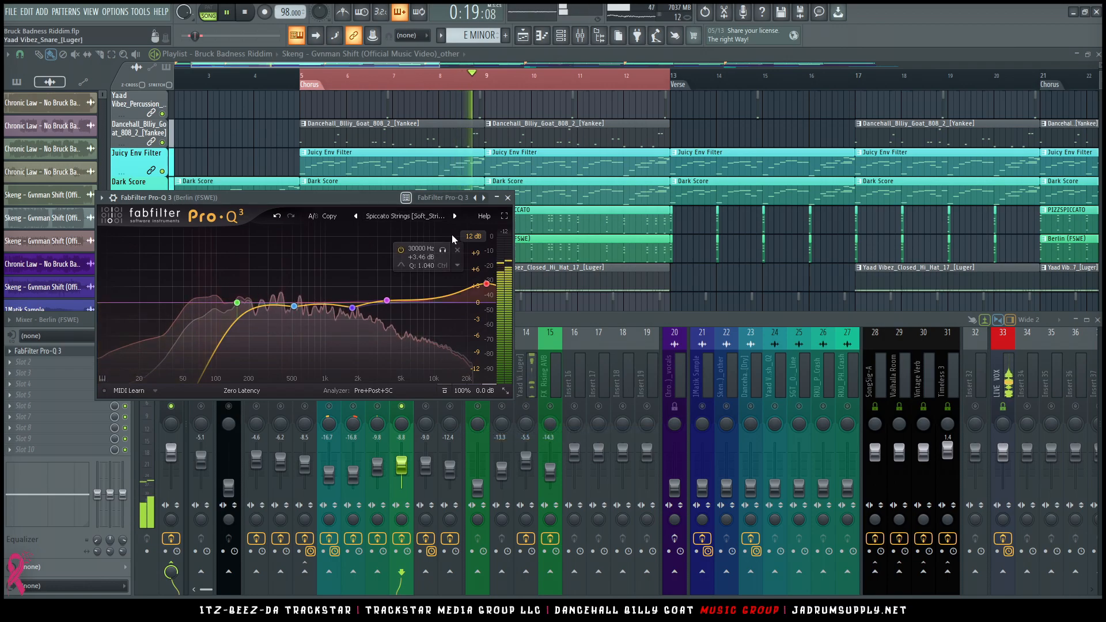
pyautogui.click(458, 216)
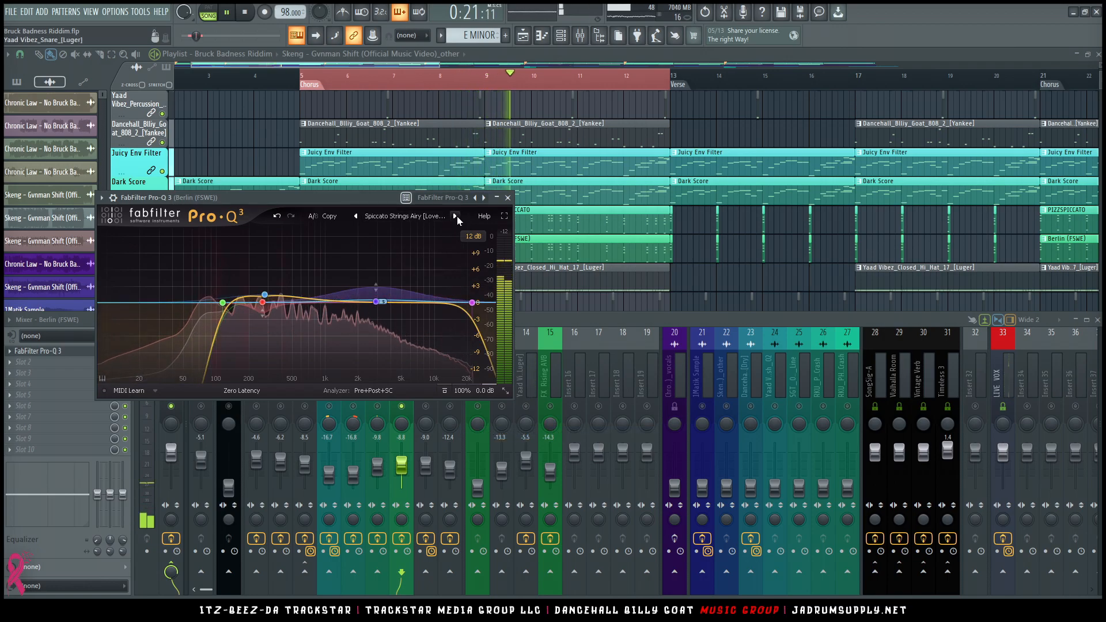
pyautogui.click(457, 216)
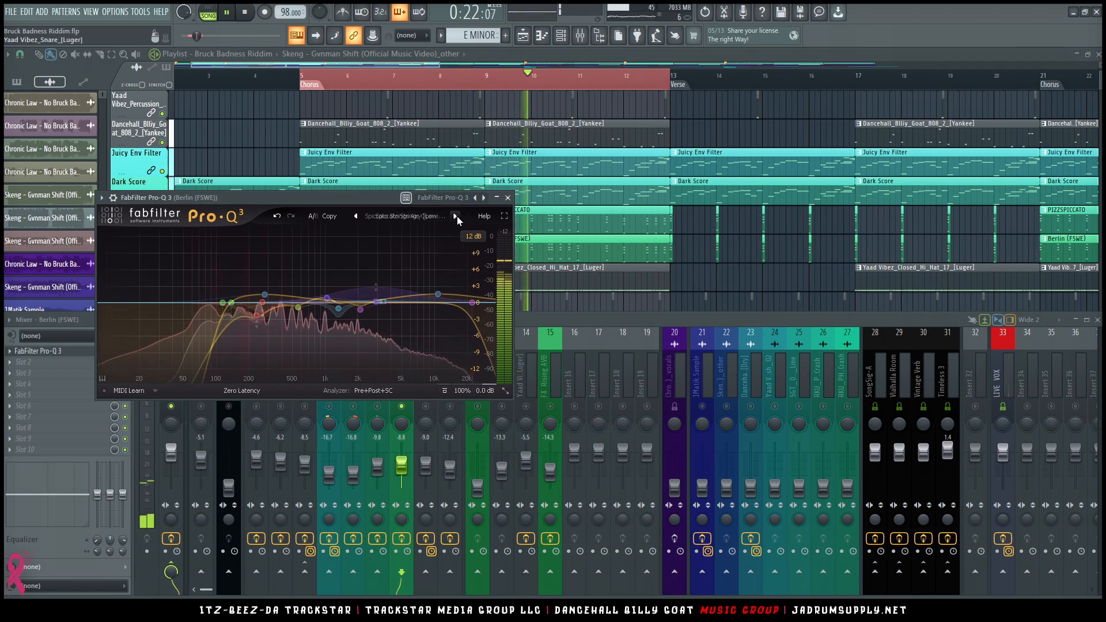
pyautogui.click(355, 217)
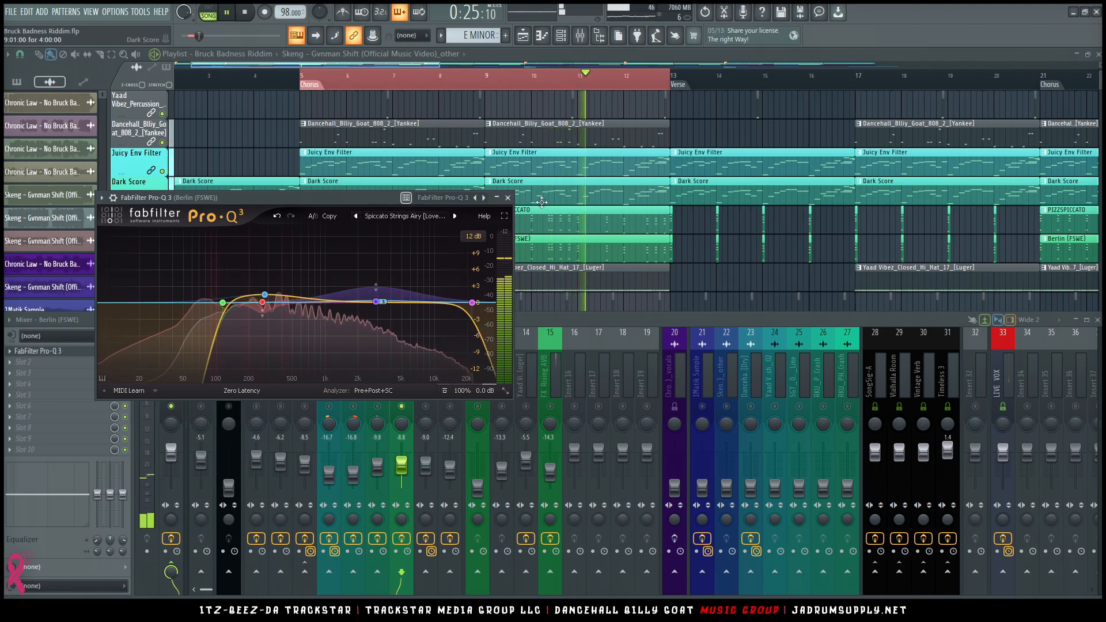
pyautogui.press('Escape')
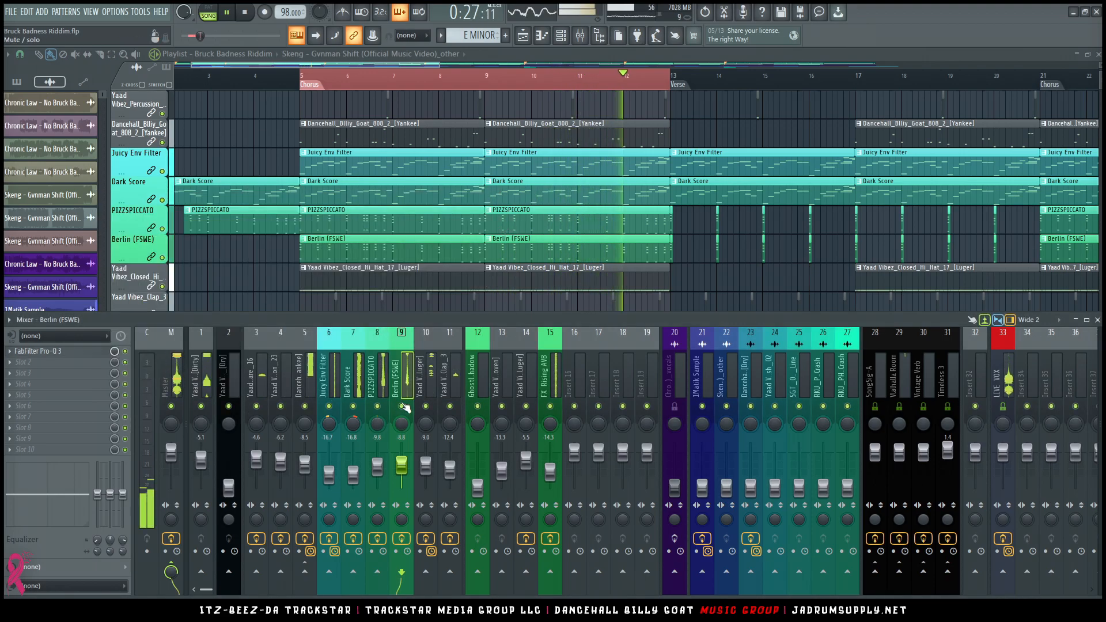
# Set the Berlin (FSWE) volume to -8.6 dB and pan PIZZSPICCATO 22% left and Berlin 27% right.
pyautogui.moveTo(402, 464); pyautogui.dragTo(405, 469)
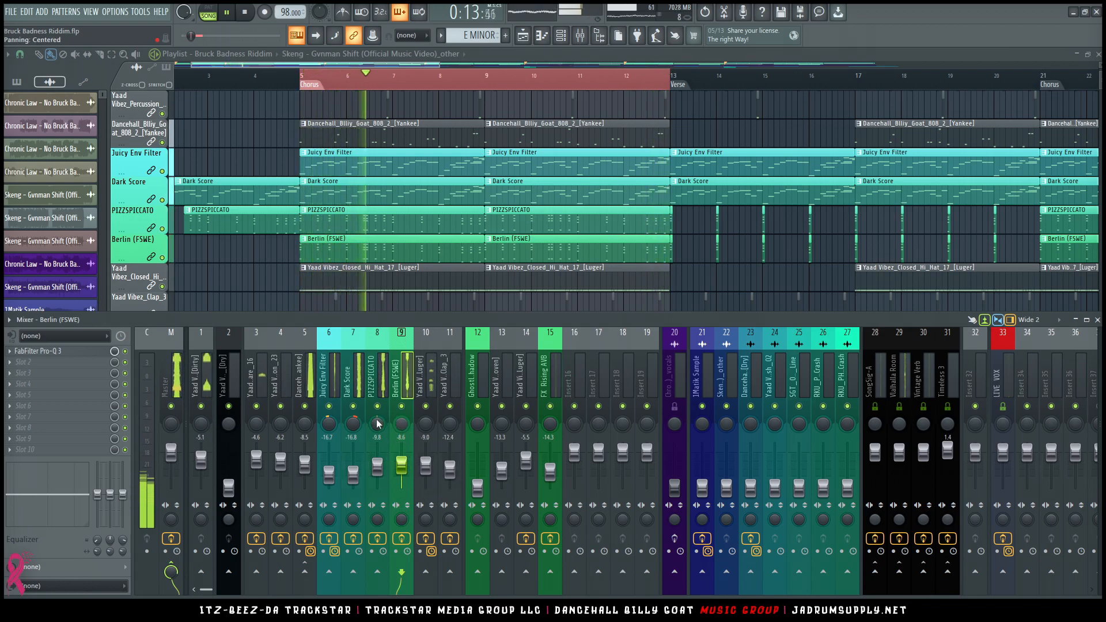
pyautogui.press('space')
pyautogui.moveTo(379, 426); pyautogui.dragTo(380, 431)
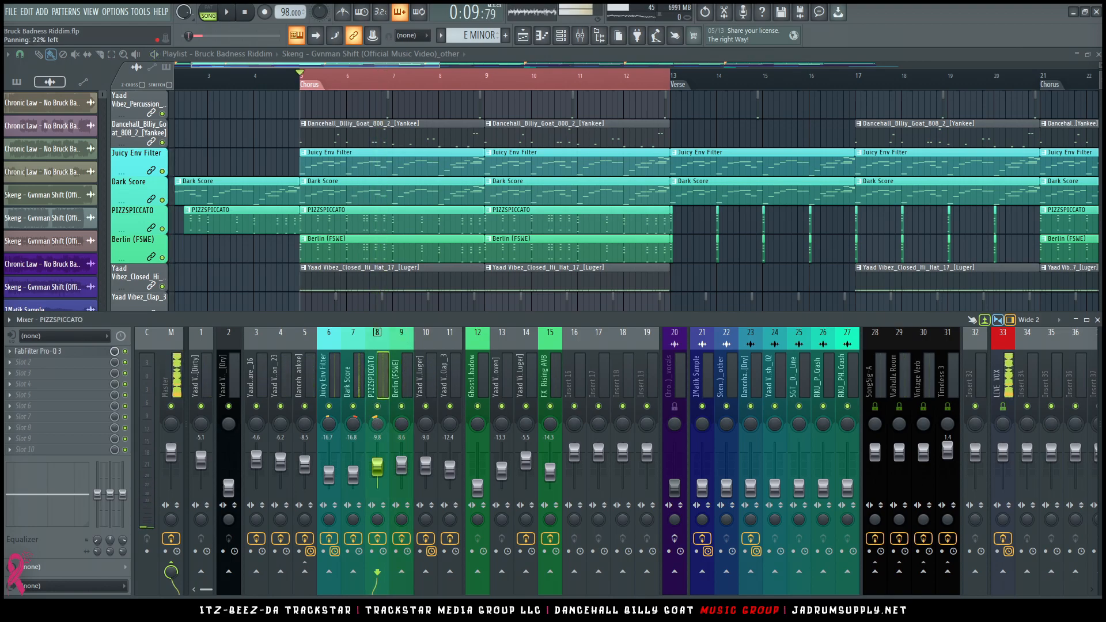
pyautogui.moveTo(408, 434); pyautogui.dragTo(409, 431)
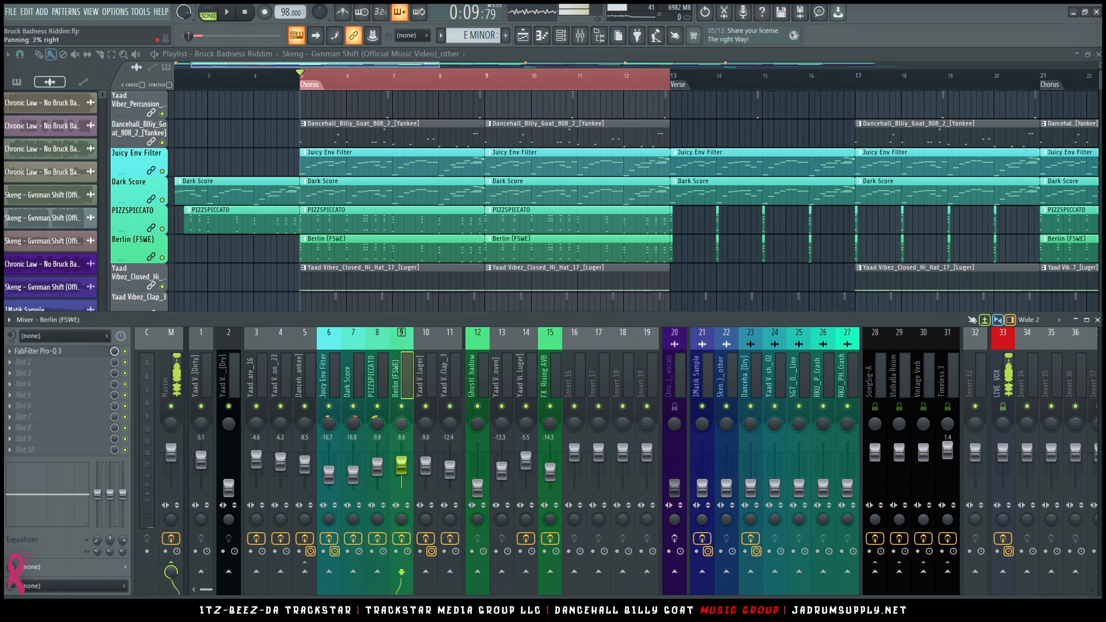
pyautogui.press('space')
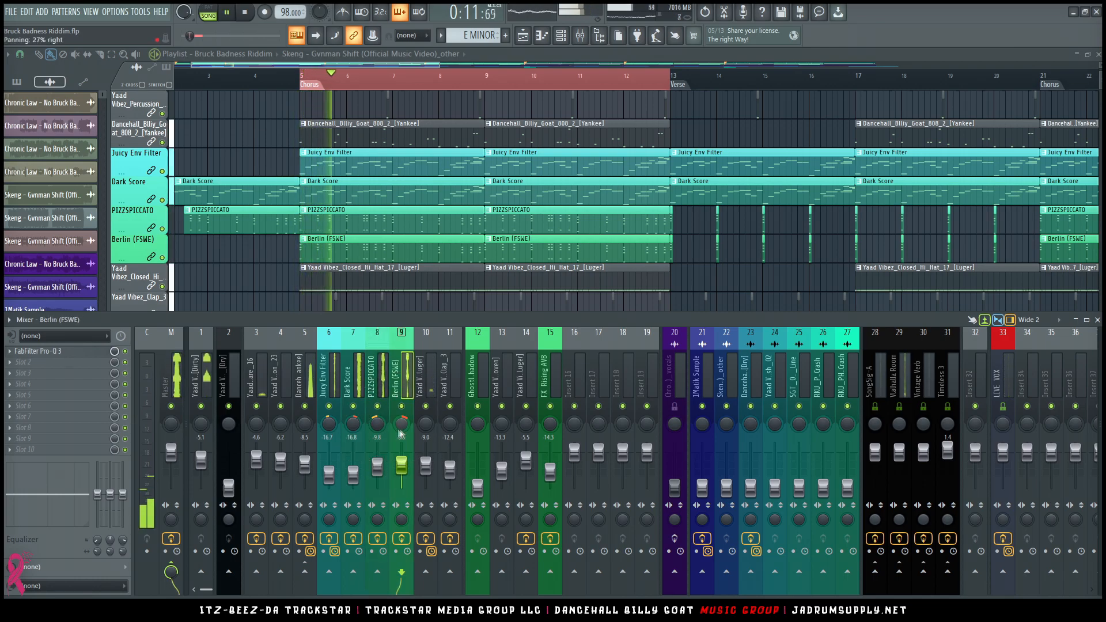
# Raise the Ghostly Shadow mixer volume to -9.0 dB and remove the separator from its track.
pyautogui.keyDown('ctrl'); pyautogui.click(377, 378); pyautogui.keyUp('ctrl')
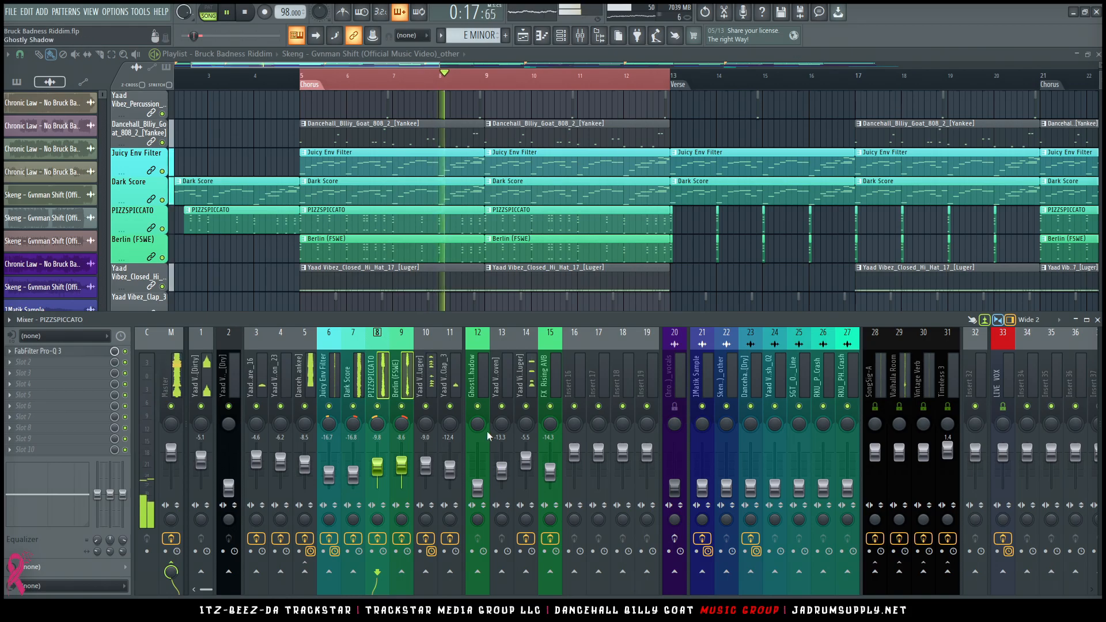
pyautogui.scroll(-4, 476, 223)
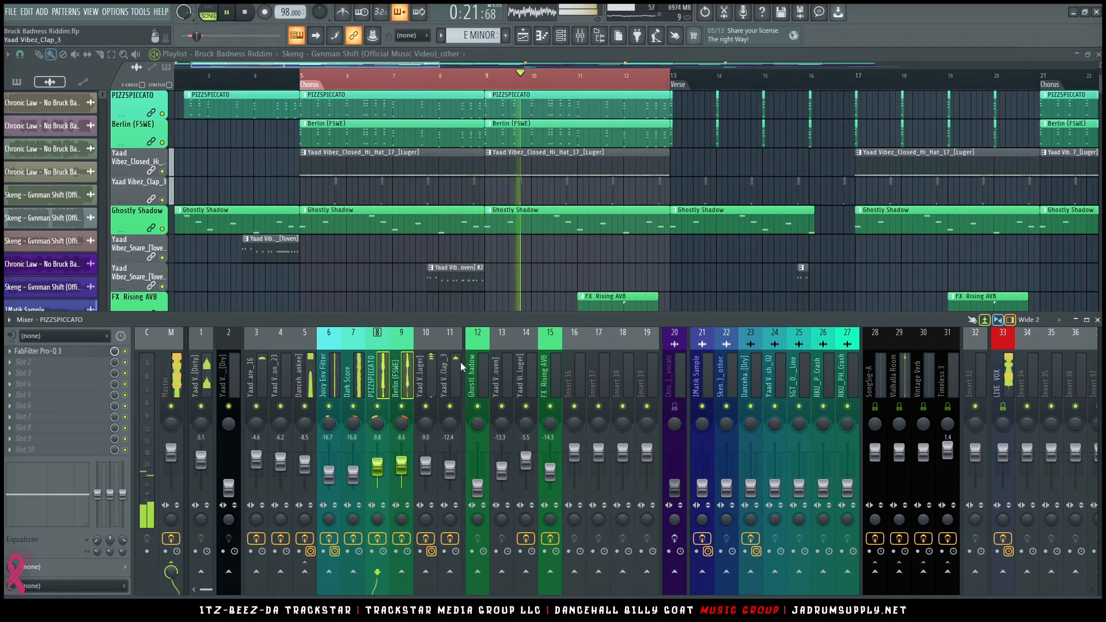
pyautogui.moveTo(477, 486); pyautogui.dragTo(478, 466)
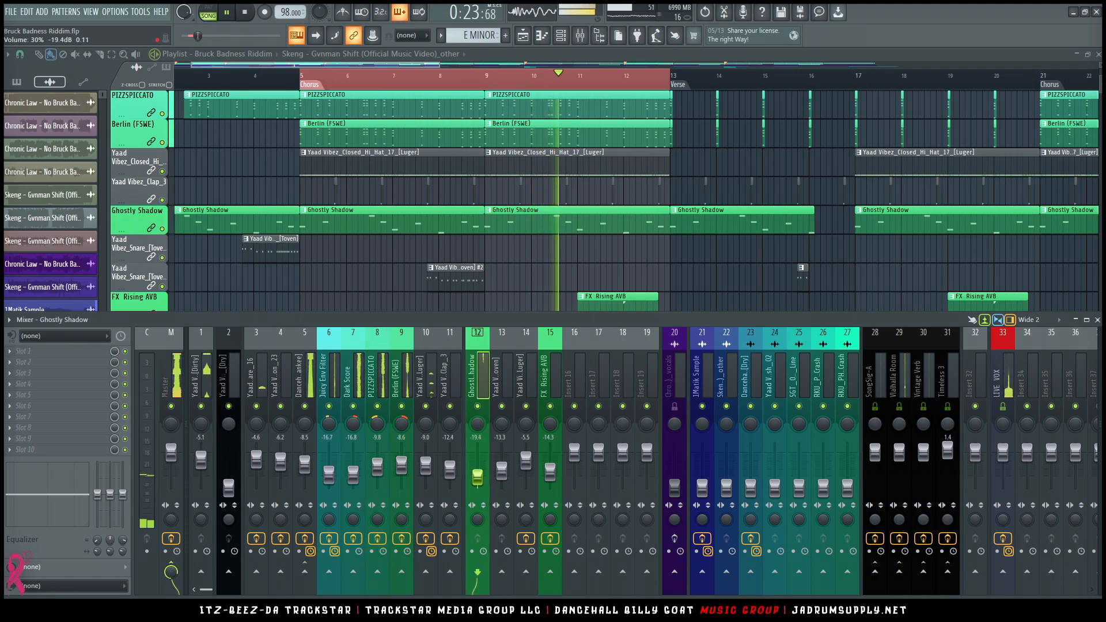
pyautogui.rightClick(483, 374)
pyautogui.press('space')
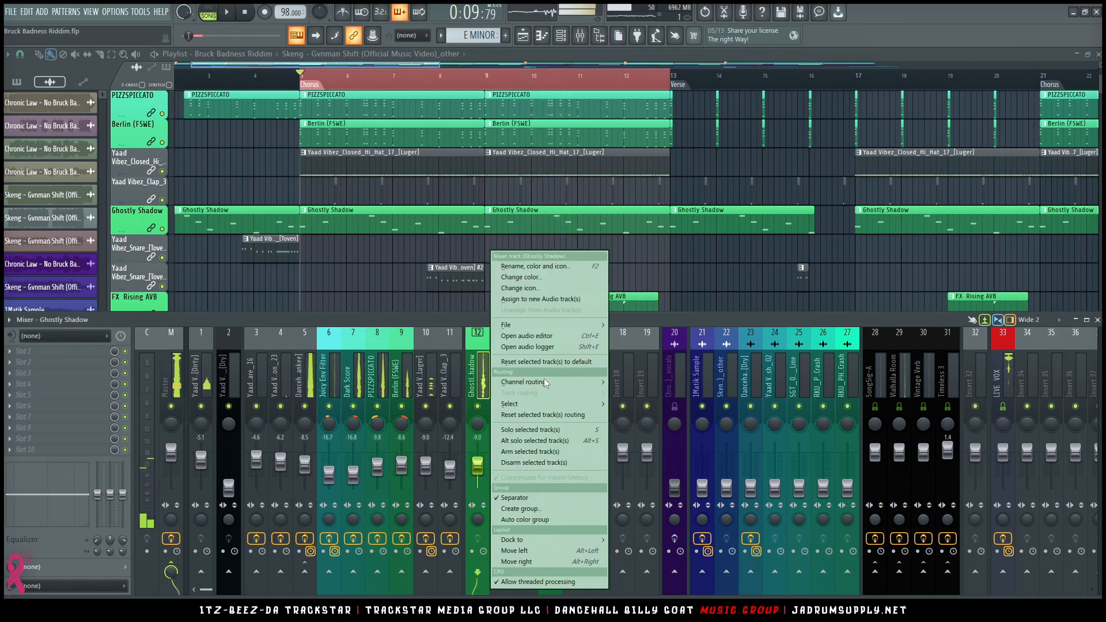
pyautogui.click(533, 497)
# Audition Ghostly Shadow in solo, bring back the other tracks and lower its volume to about -9.5 dB.
pyautogui.rightClick(475, 406)
pyautogui.press('space')
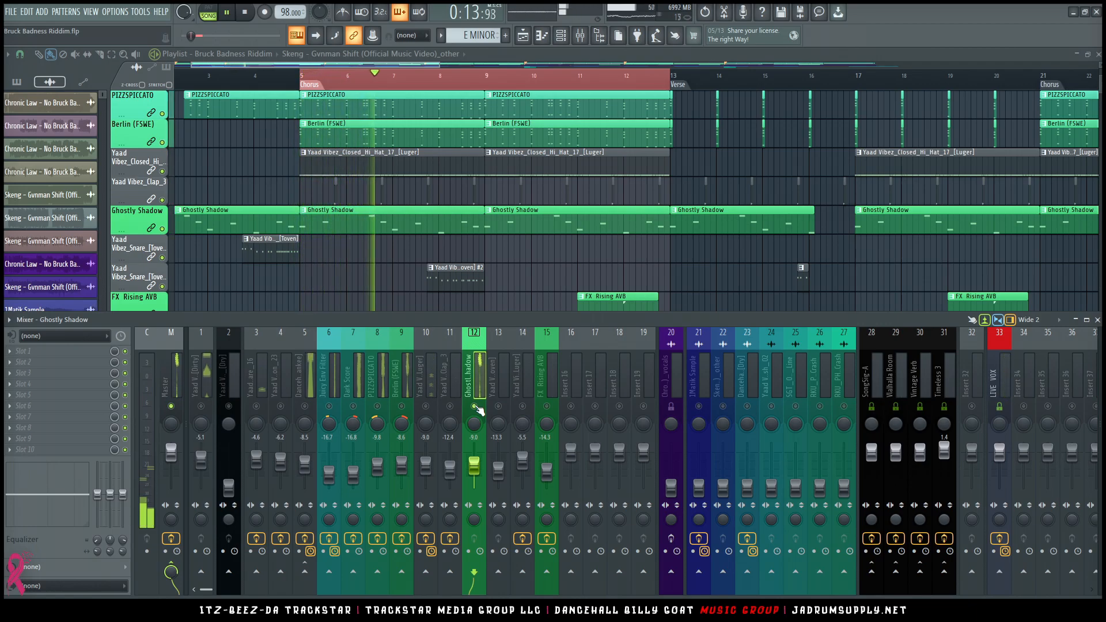
pyautogui.press('space')
pyautogui.rightClick(475, 406)
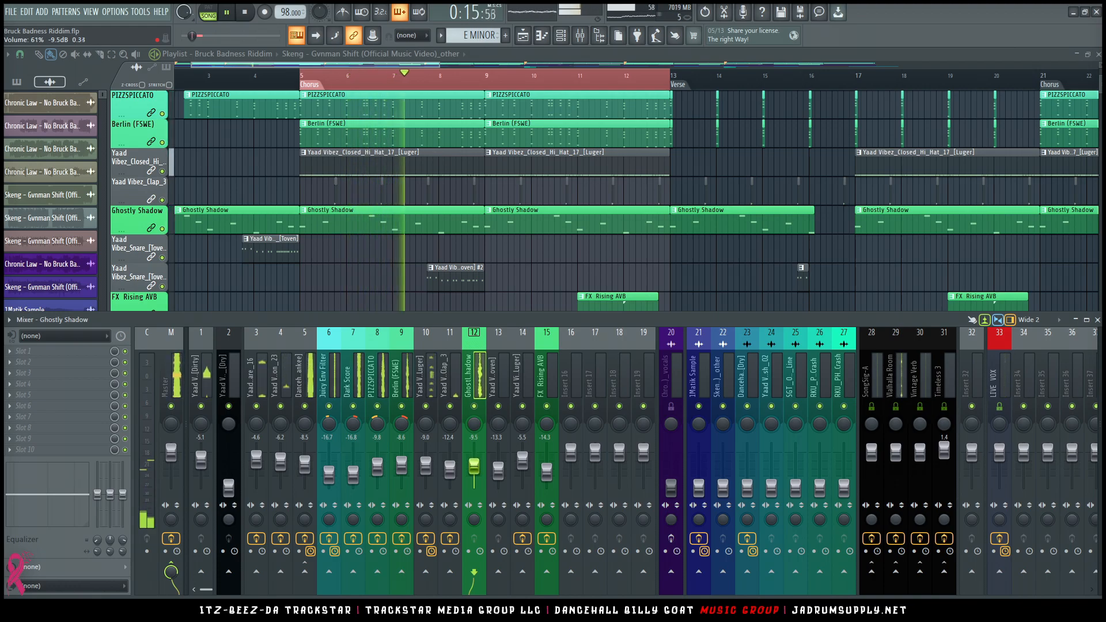
# Add FabFilter Pro-Q 3 to Ghostly Shadow, set its low cut to about 196 Hz at 24 dB/oct and close the plugin window.
pyautogui.click(23, 351)
pyautogui.moveTo(25, 340)
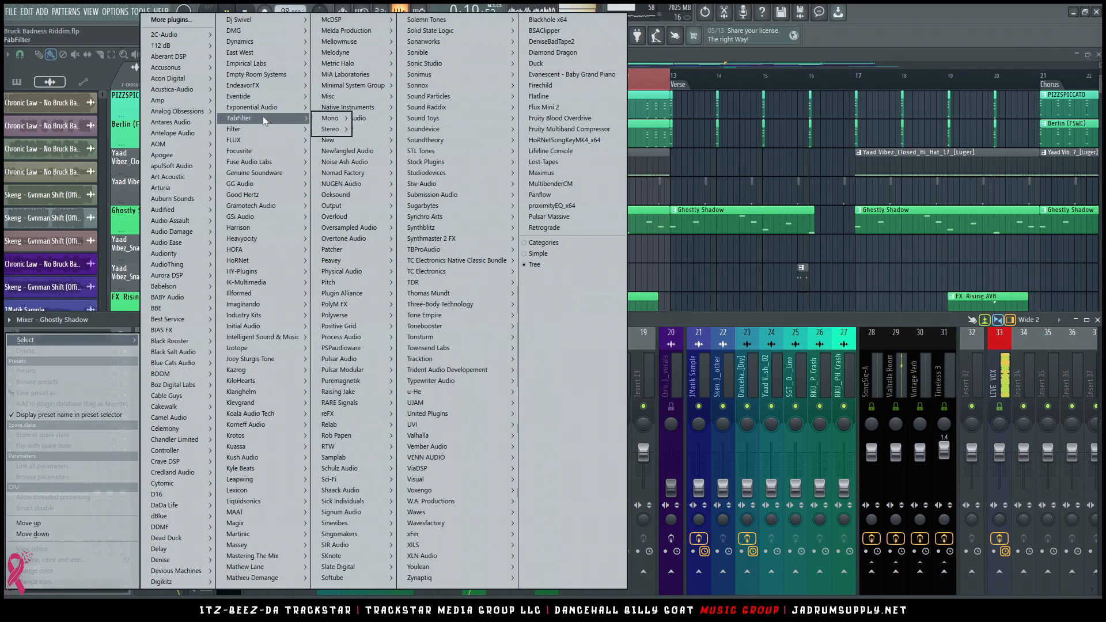
pyautogui.moveTo(346, 133)
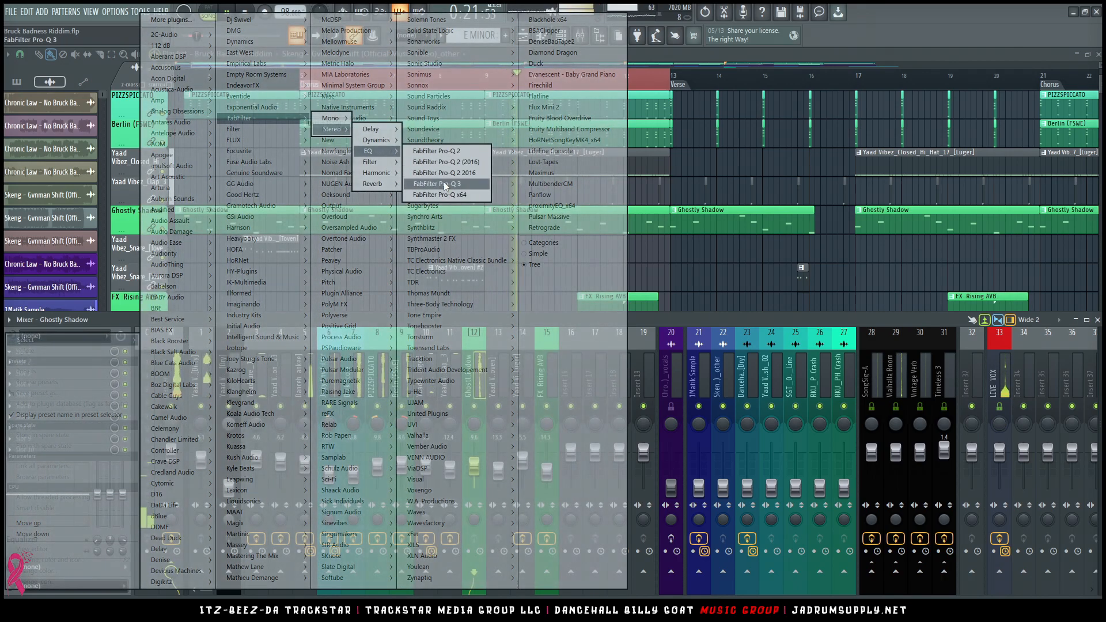
pyautogui.click(438, 183)
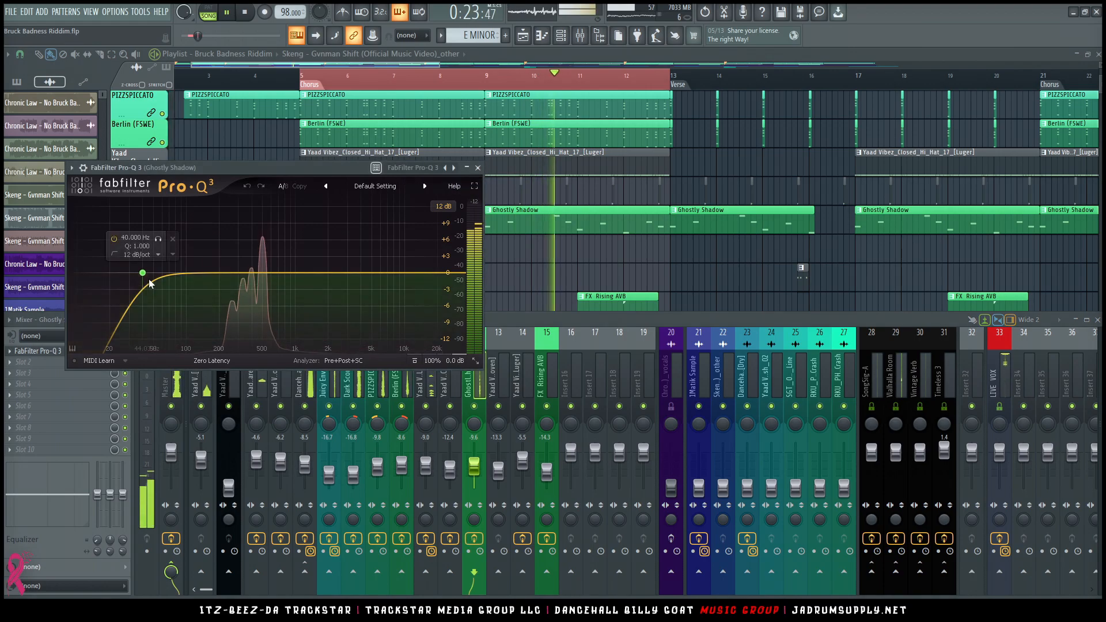
pyautogui.moveTo(142, 273); pyautogui.dragTo(218, 273)
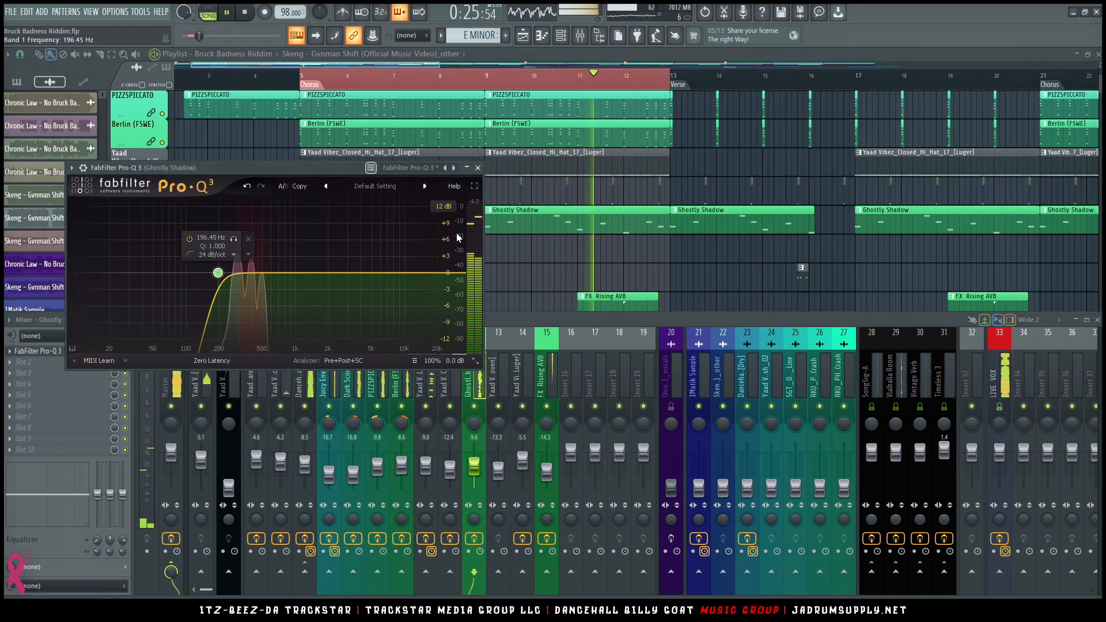
pyautogui.click(477, 168)
# Raise Ghostly Shadow to -9.3 dB, solo it and send it to the SongSig-A and Vintage Verb mixer tracks.
pyautogui.moveTo(470, 479); pyautogui.dragTo(470, 478)
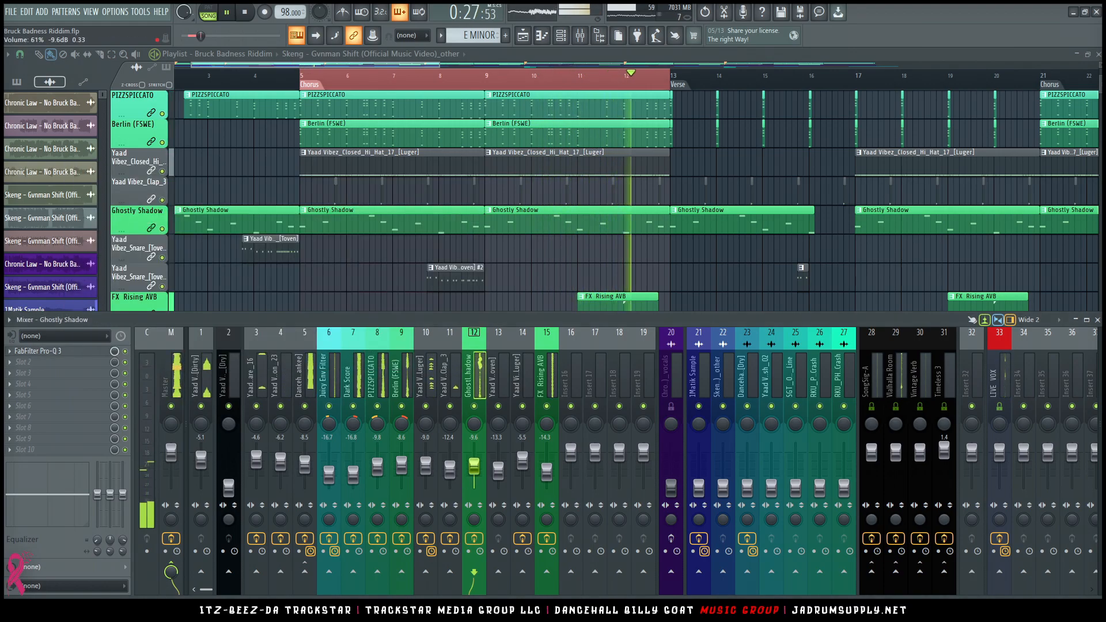
pyautogui.rightClick(474, 407)
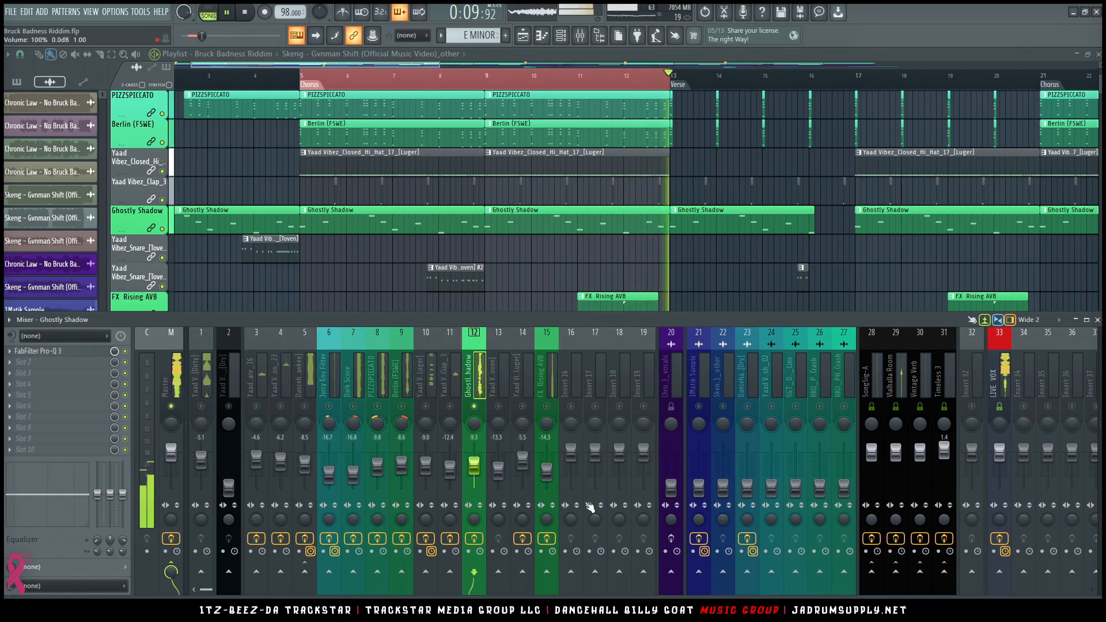
pyautogui.click(872, 572)
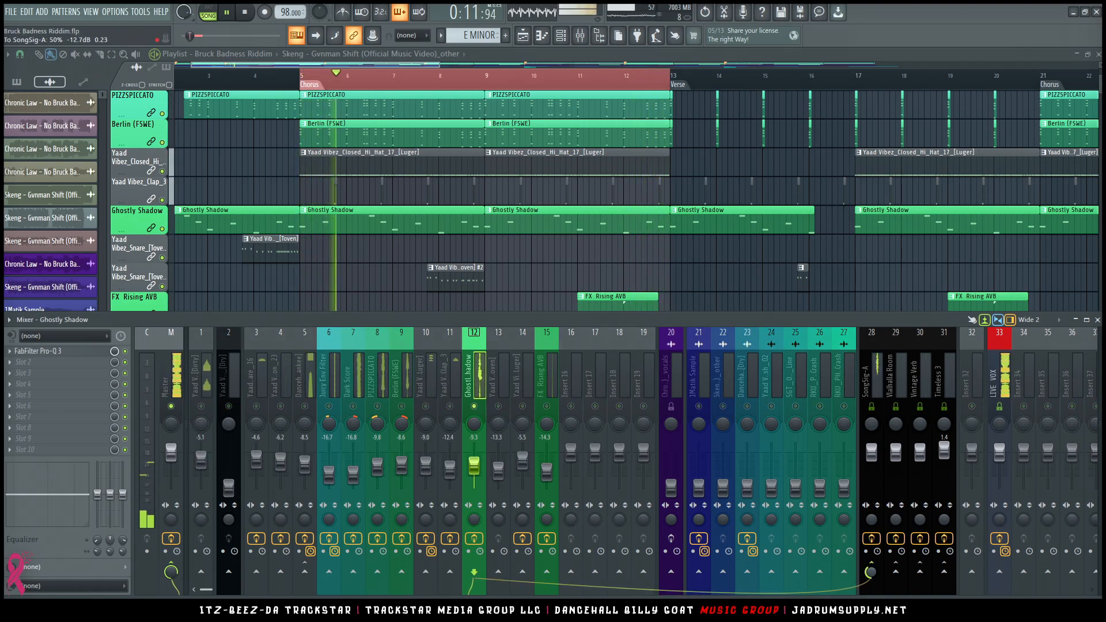
pyautogui.click(920, 572)
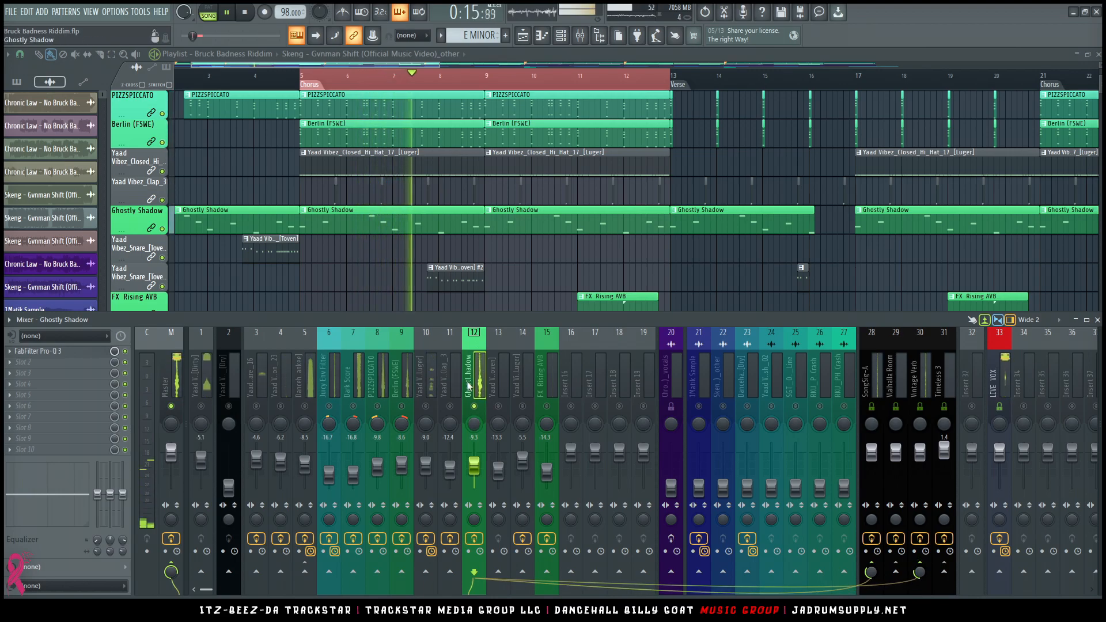
# Set the Ghostly Shadow volume to -9.8 dB and lower its send level to the Master.
pyautogui.moveTo(474, 464); pyautogui.dragTo(474, 466)
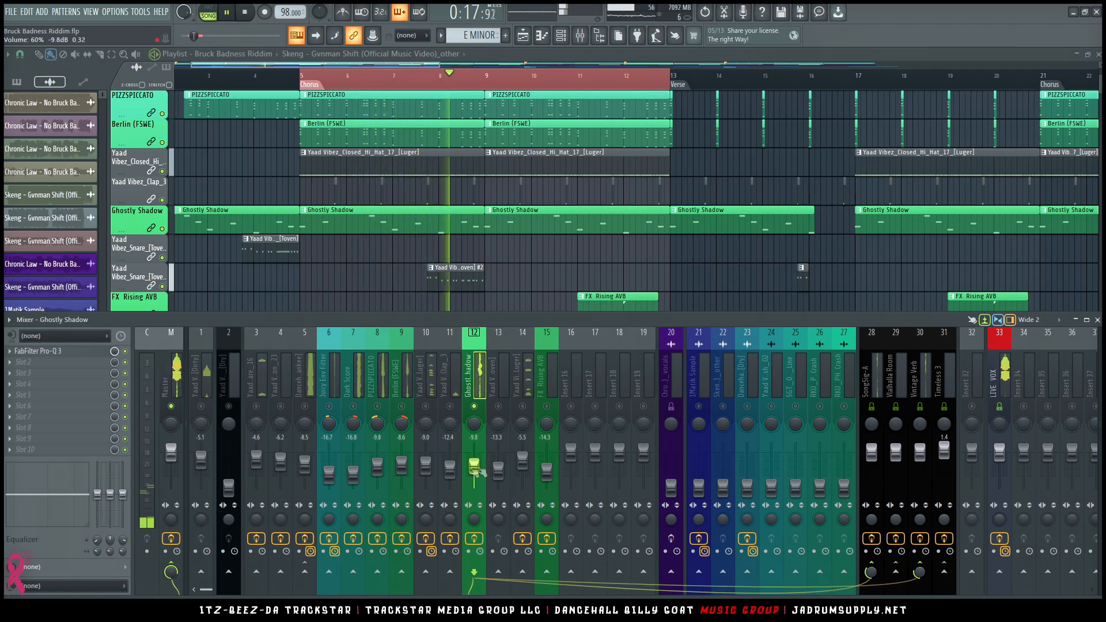
pyautogui.moveTo(171, 572); pyautogui.dragTo(171, 578)
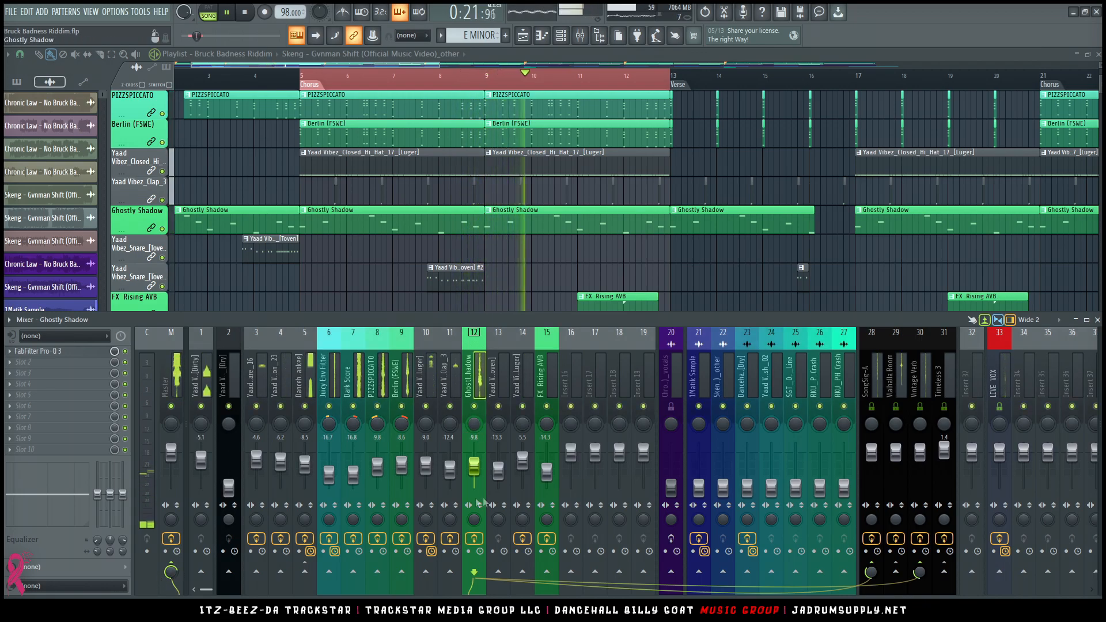
pyautogui.moveTo(474, 466); pyautogui.dragTo(474, 466)
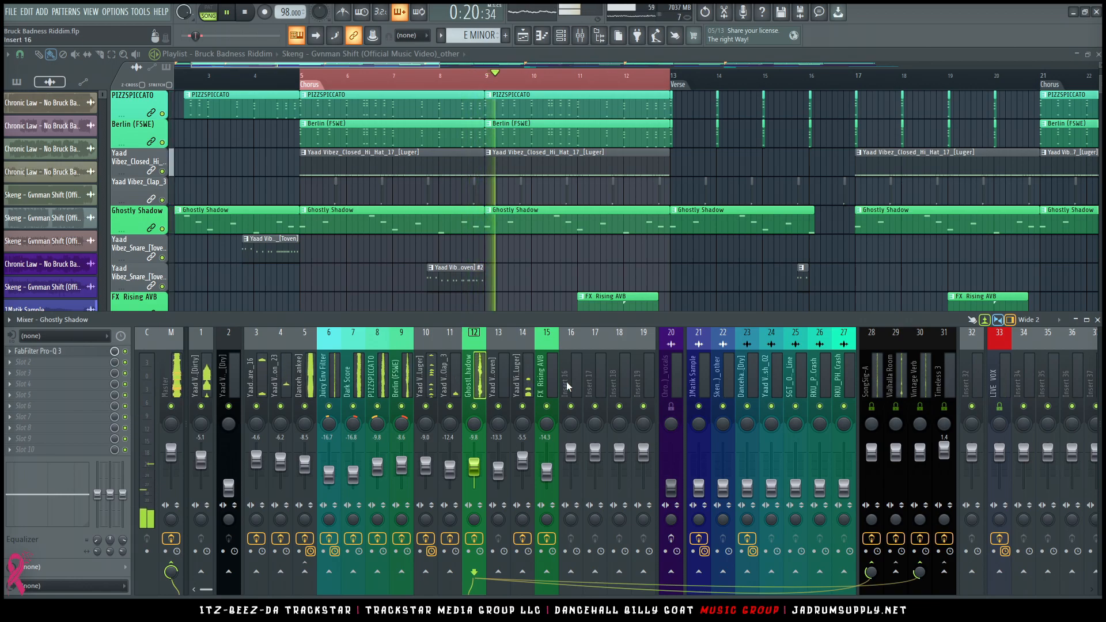
# Lower the FX Rising AVB volume to -14.9 dB and send the track to SongSig-A at about 16%.
pyautogui.moveTo(546, 471); pyautogui.dragTo(546, 474)
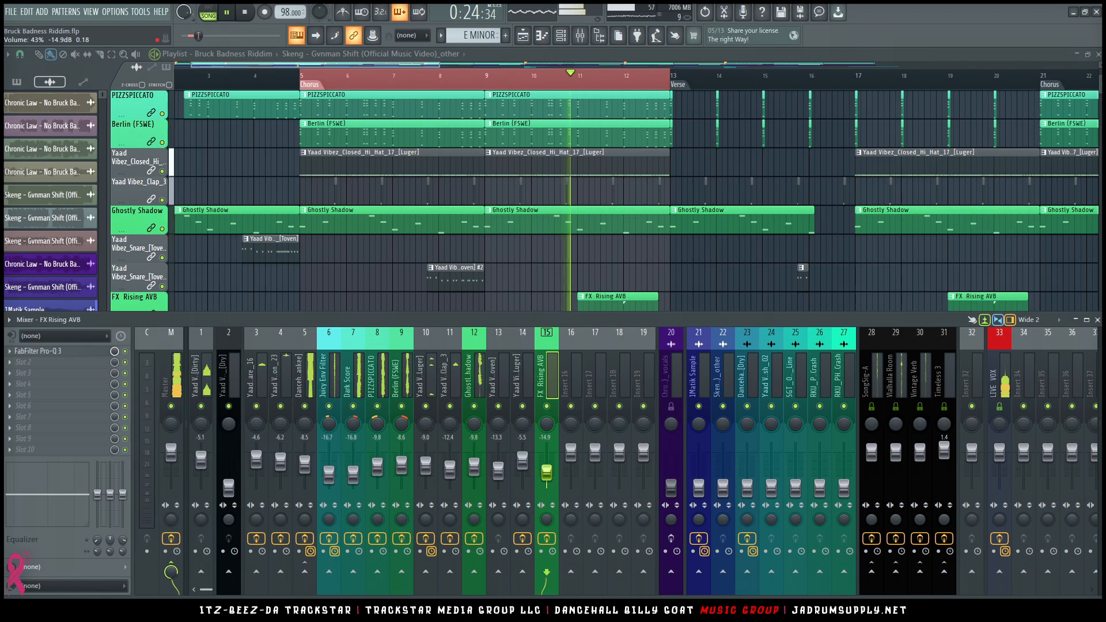
pyautogui.click(871, 572)
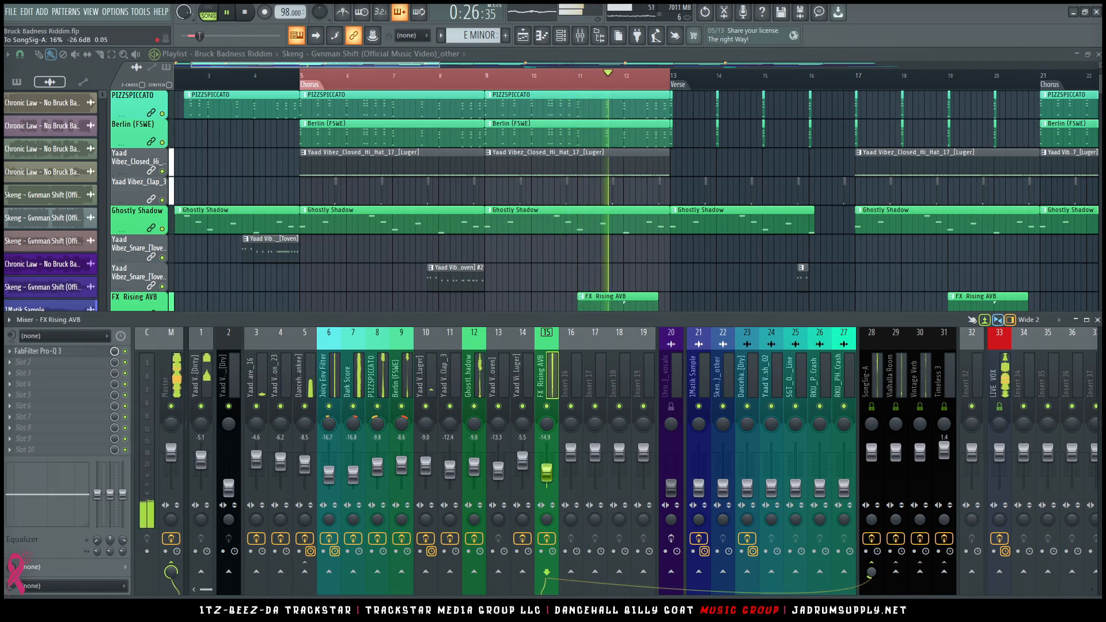
# Stop playback, place the playhead at bar 11 where the FX Rising AVB clip starts, and hide the mixer.
pyautogui.press('space')
pyautogui.click(579, 77)
pyautogui.press('F9')
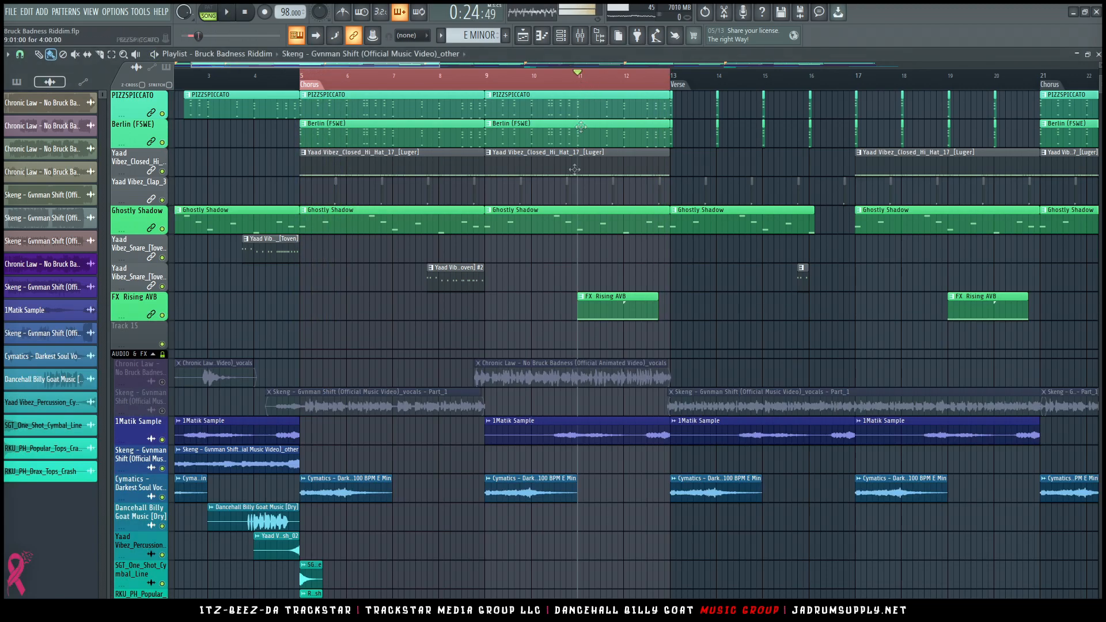
# Insert the Soundtoys PanMan plugin in the slot after FabFilter Pro-Q 3 on the FX Rising AVB mixer track.
pyautogui.click(581, 35)
pyautogui.click(129, 373)
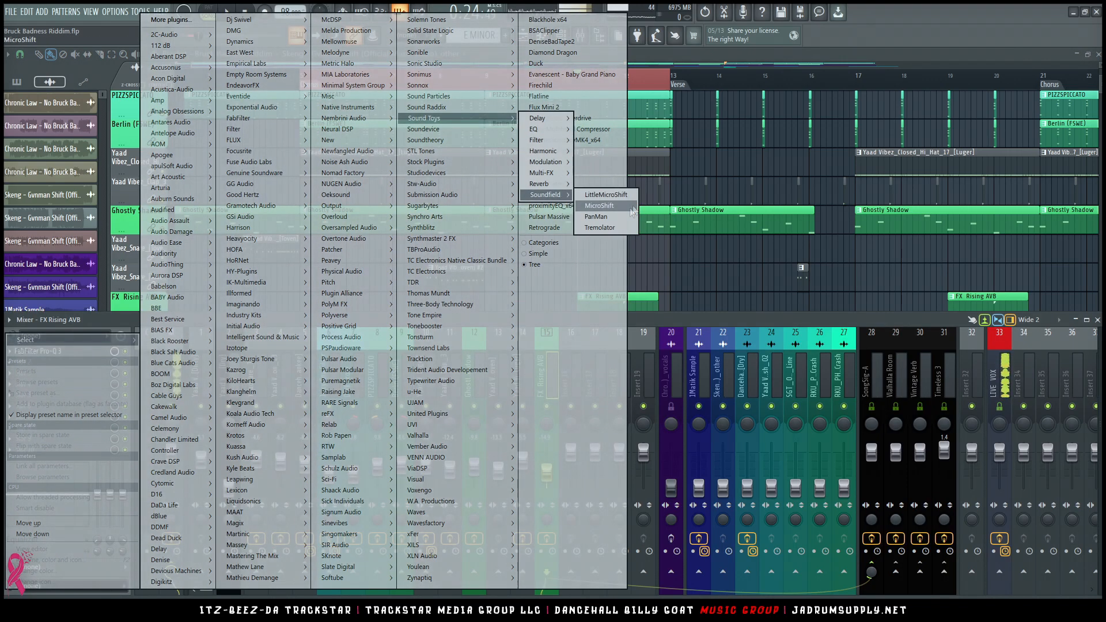
pyautogui.click(598, 217)
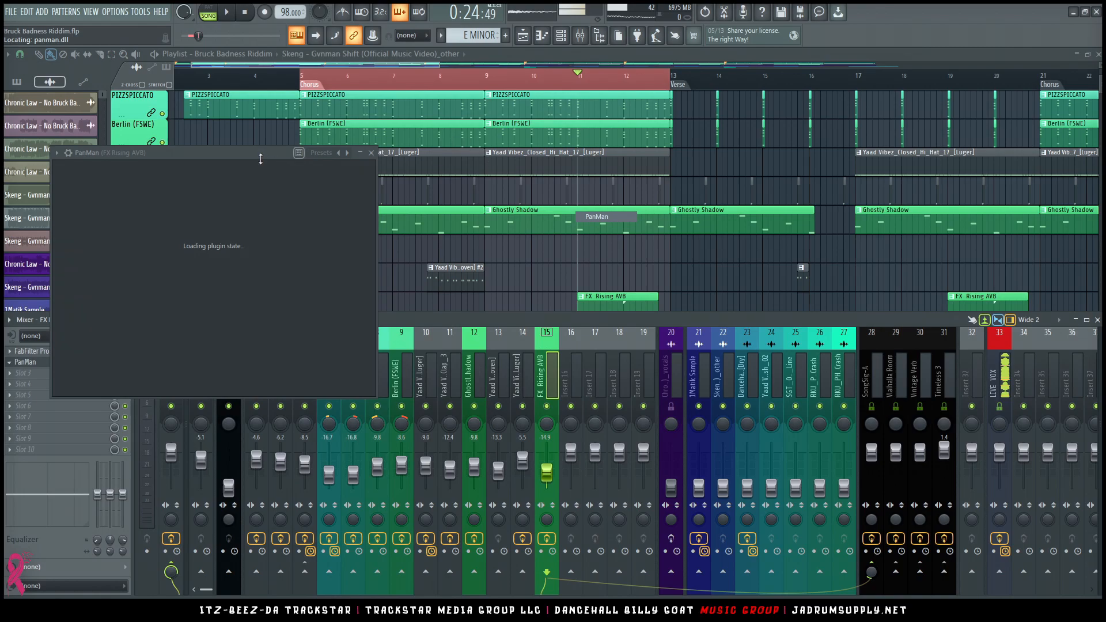
pyautogui.moveTo(264, 154); pyautogui.dragTo(609, 116)
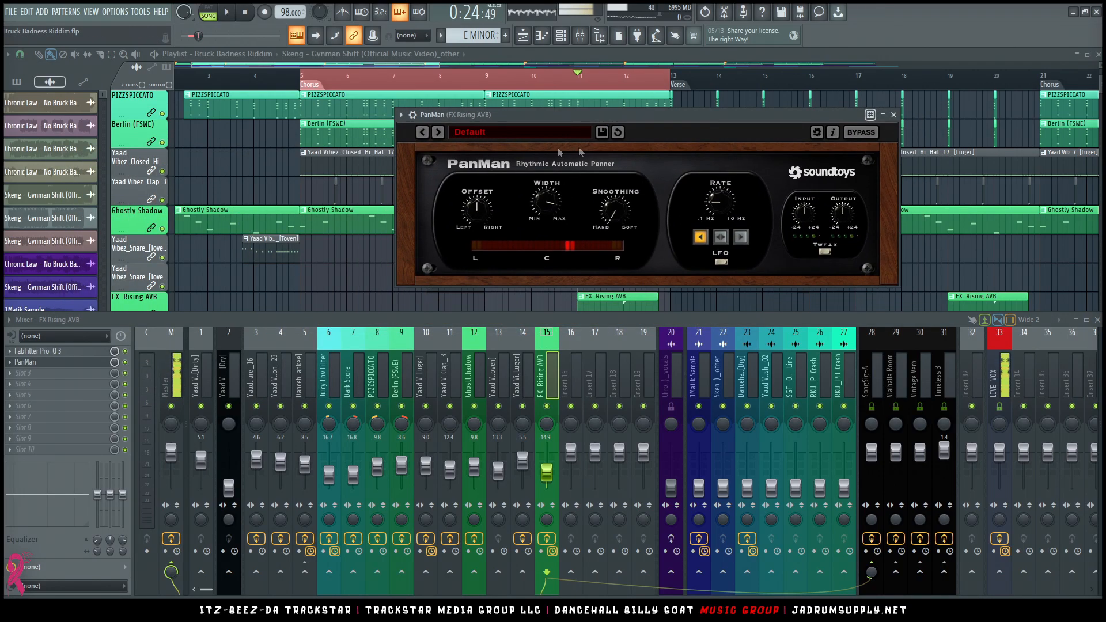
# Load PanMan's Wider N Wider preset from the Dynamic Pans category.
pyautogui.click(578, 133)
pyautogui.moveTo(473, 133)
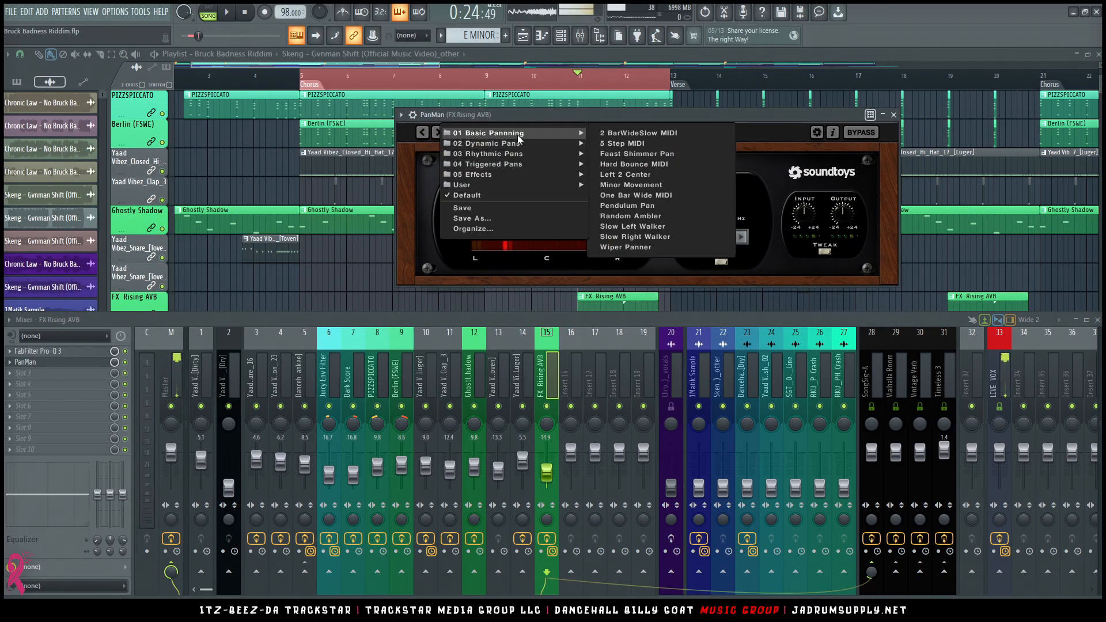
pyautogui.moveTo(519, 145)
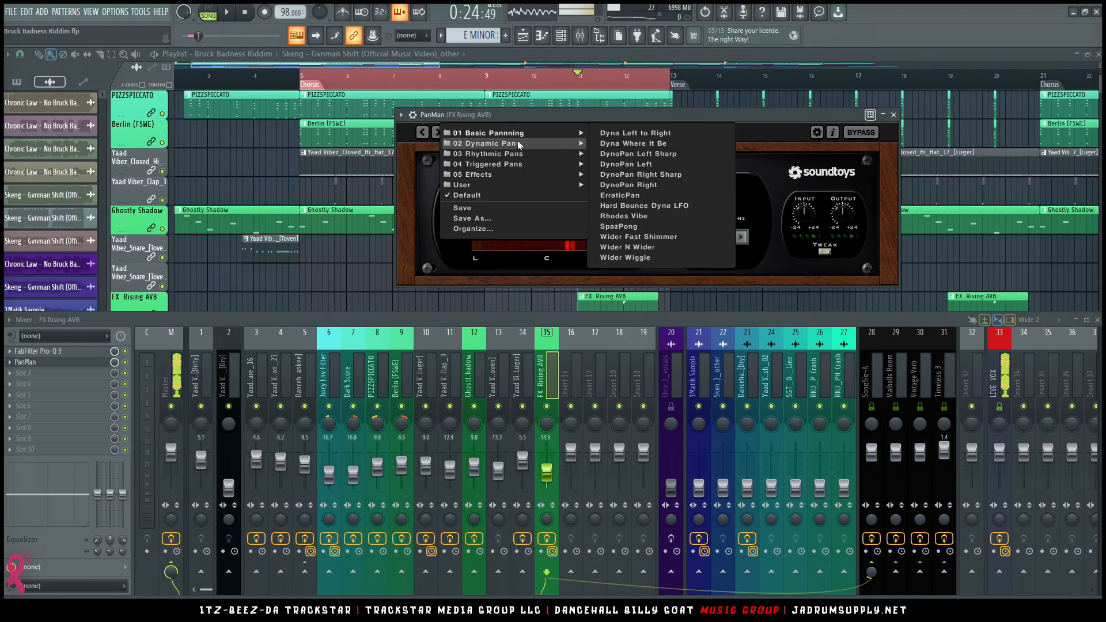
pyautogui.click(616, 247)
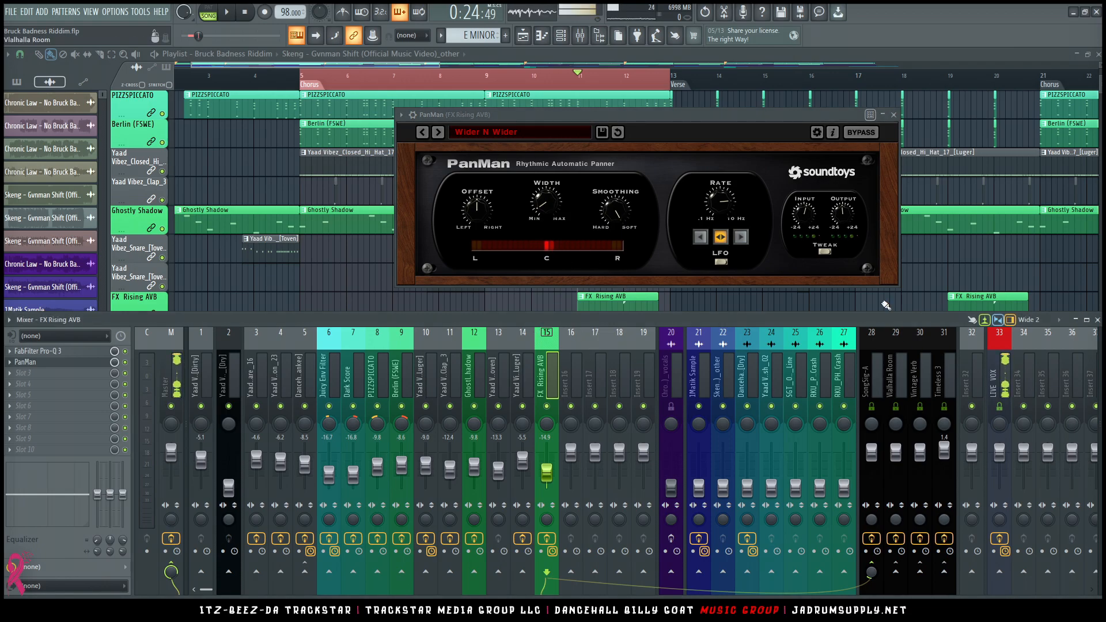
# Show PanMan's tweak settings, audition the auto-panned riser from bar 11, and close the plugin.
pyautogui.click(820, 253)
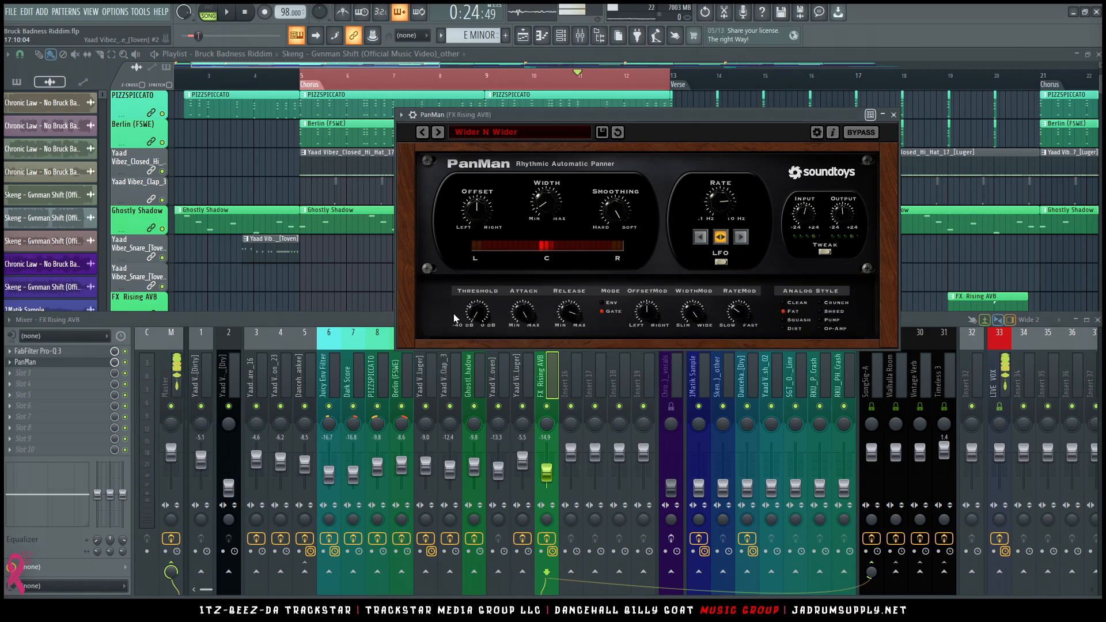
pyautogui.press('space')
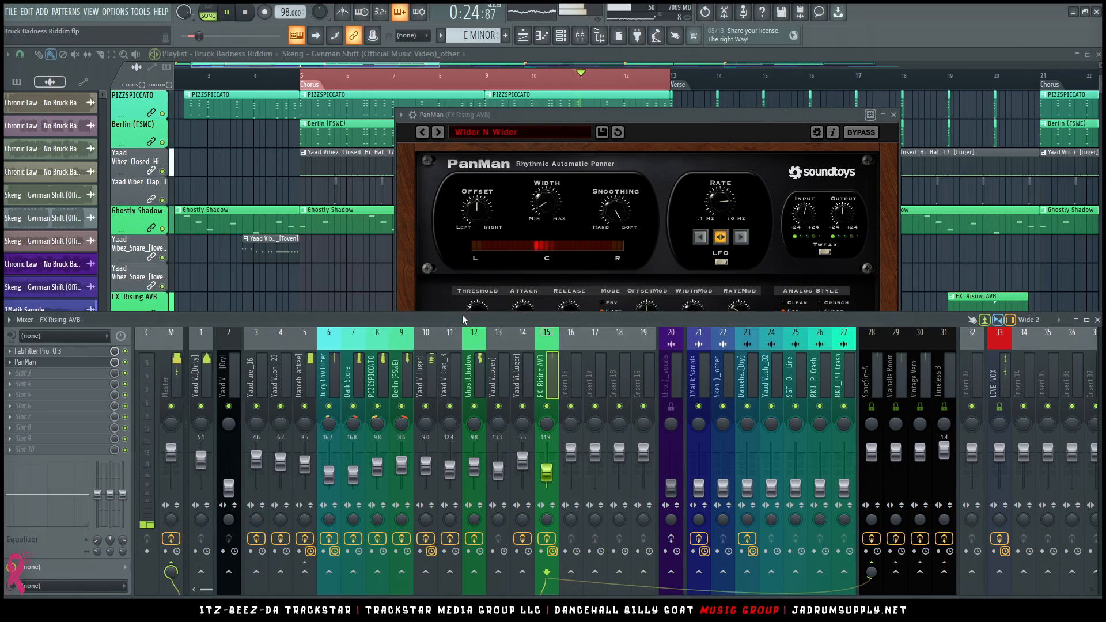
pyautogui.moveTo(531, 112); pyautogui.dragTo(525, 91)
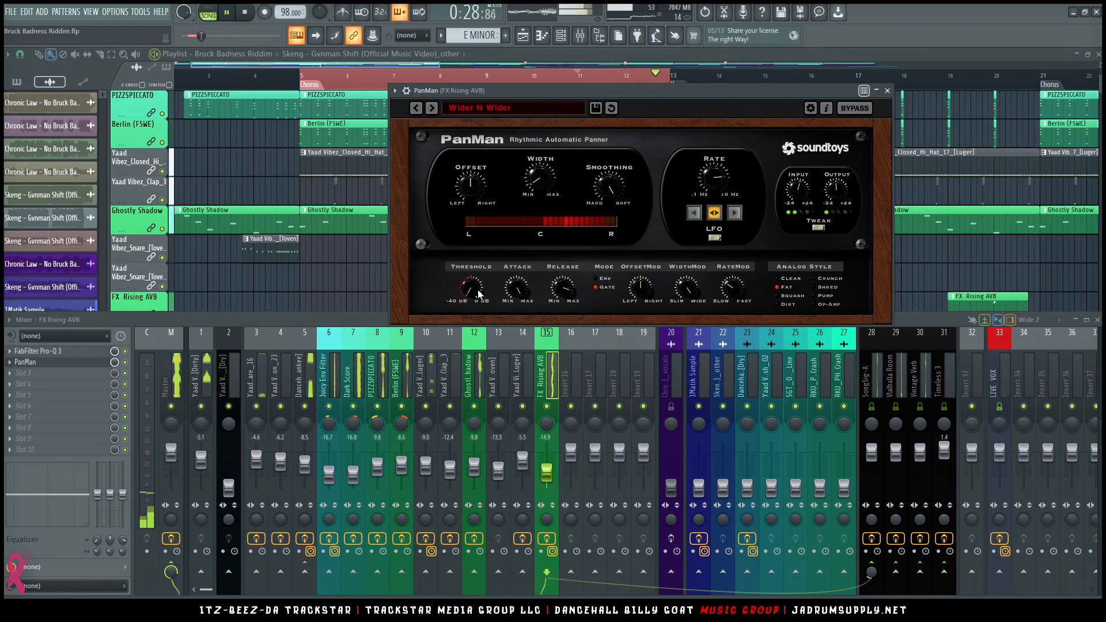
pyautogui.press('space')
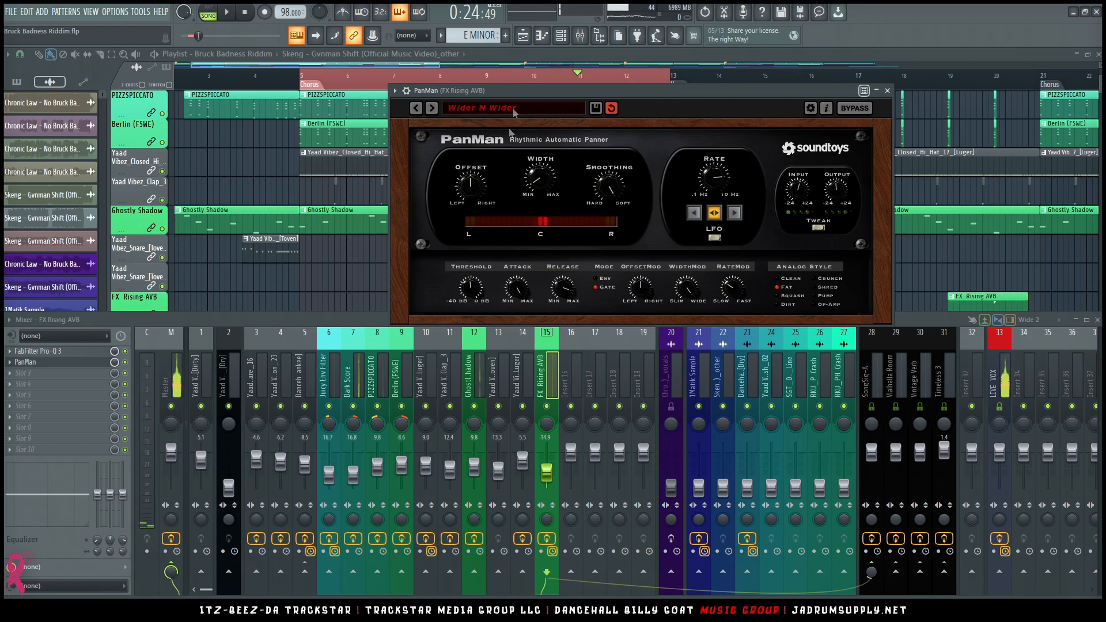
pyautogui.press('space')
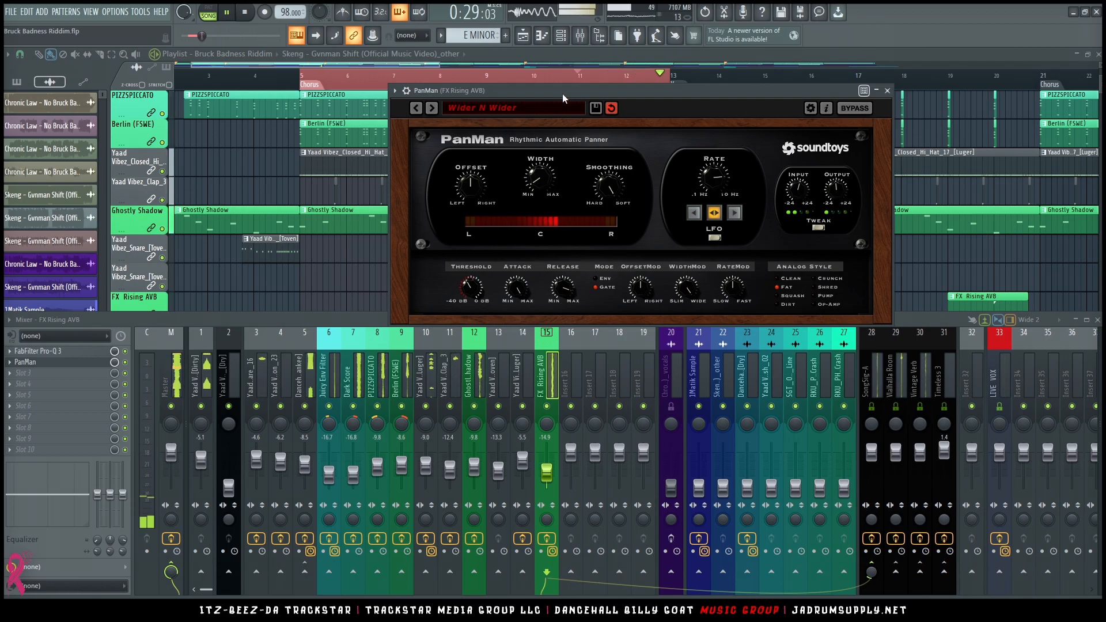
pyautogui.click(887, 91)
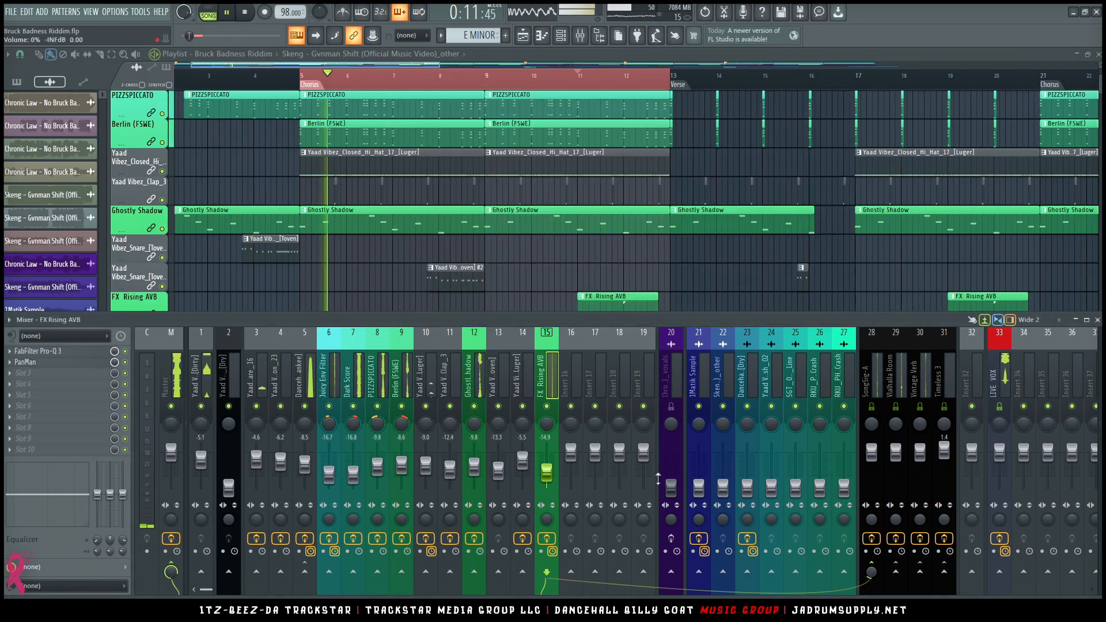
# Stop playback, place the playhead at bar 5, and open the Cymatics Darkest Soul Vocal clip's settings to check its mixer track.
pyautogui.scroll(-10, 433, 124)
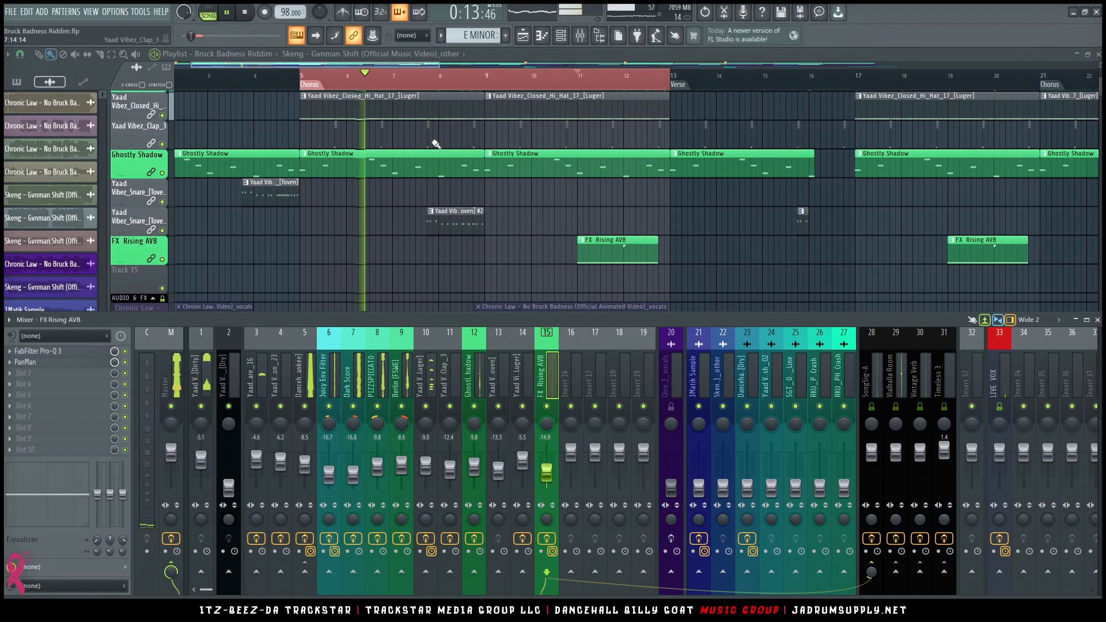
pyautogui.scroll(-4, 432, 142)
pyautogui.scroll(3, 431, 143)
pyautogui.press('space')
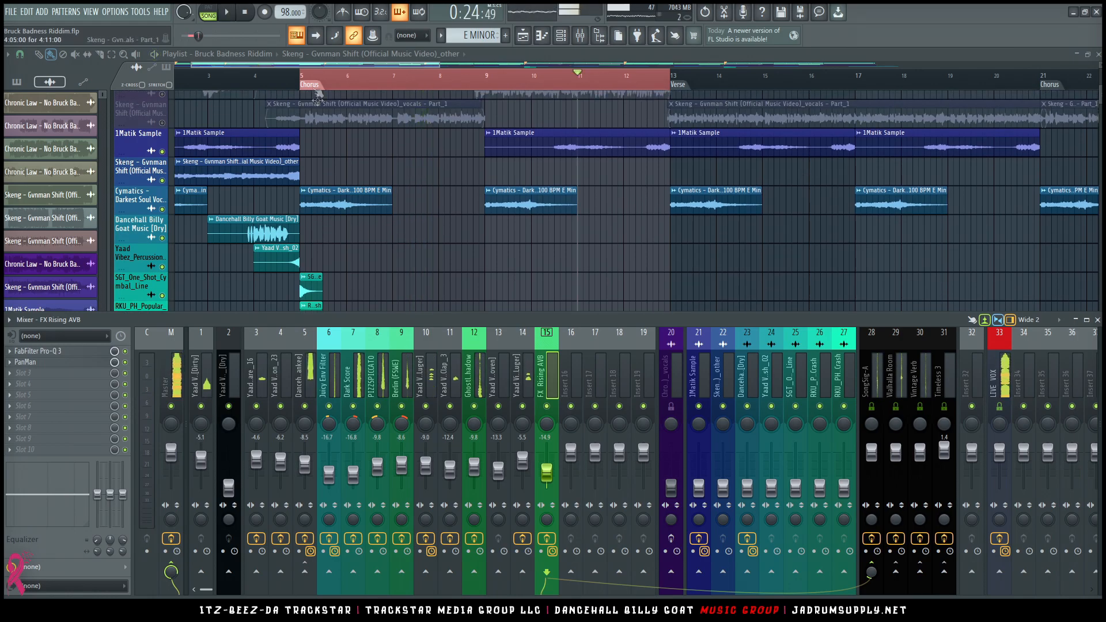
pyautogui.click(300, 75)
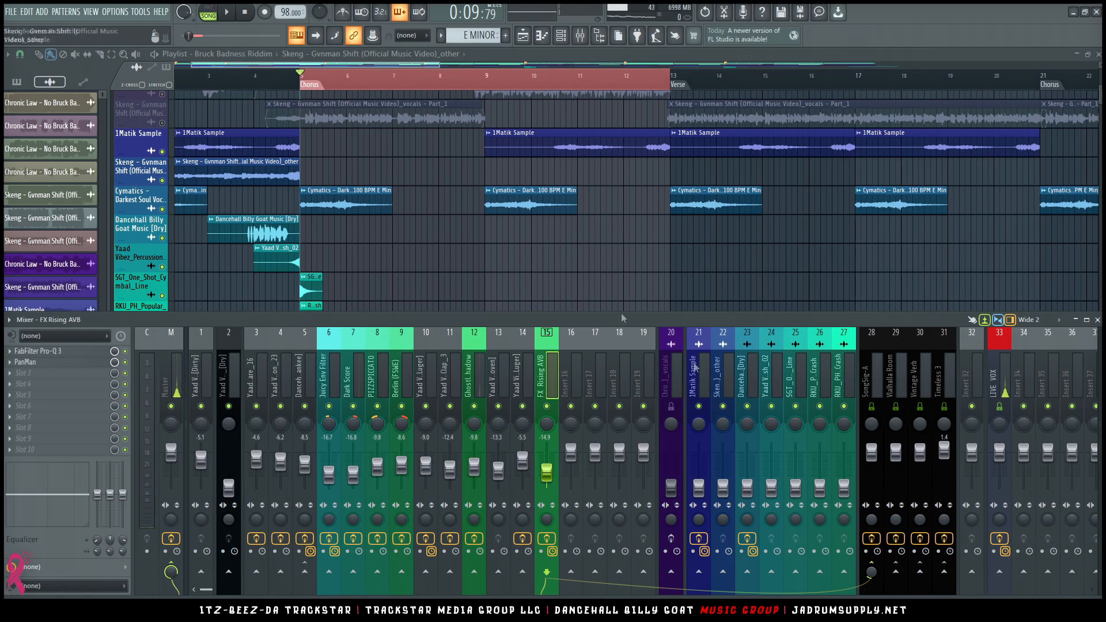
pyautogui.doubleClick(365, 199)
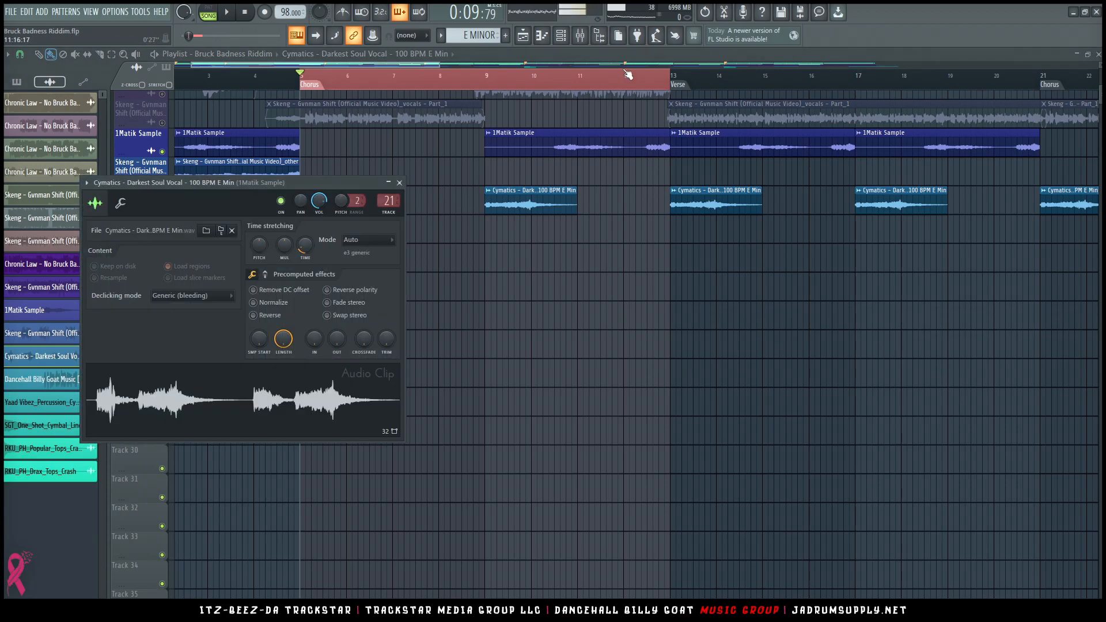
# Solo the 1Matik Sample mixer track, raise its volume to -9.0 dB during playback, and close the audio clip settings.
pyautogui.click(588, 45)
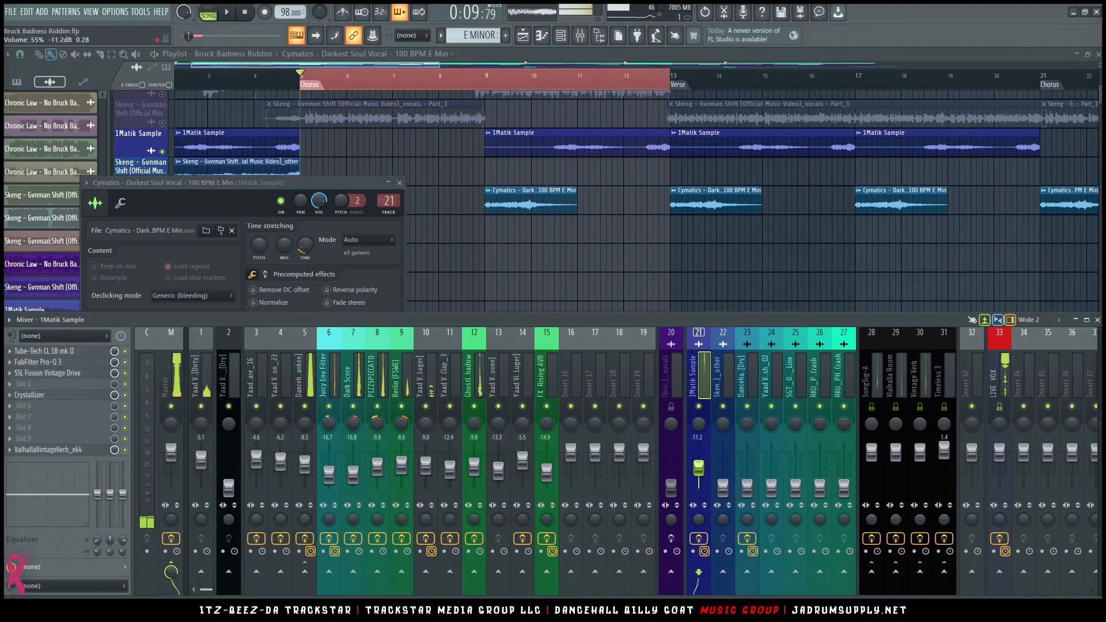
pyautogui.press('space')
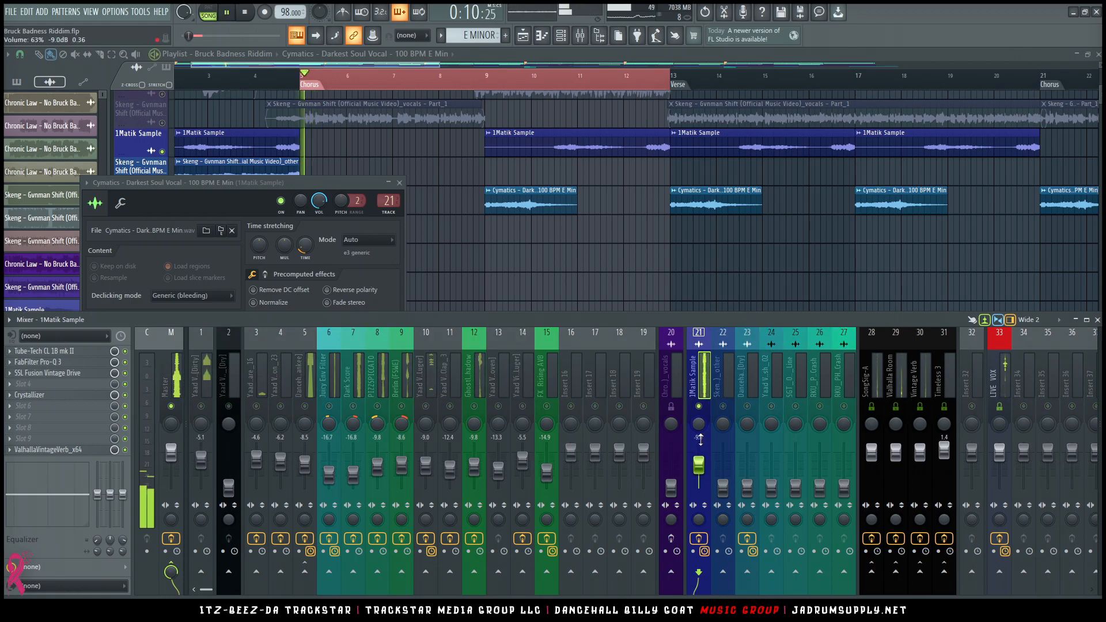
pyautogui.press('F9')
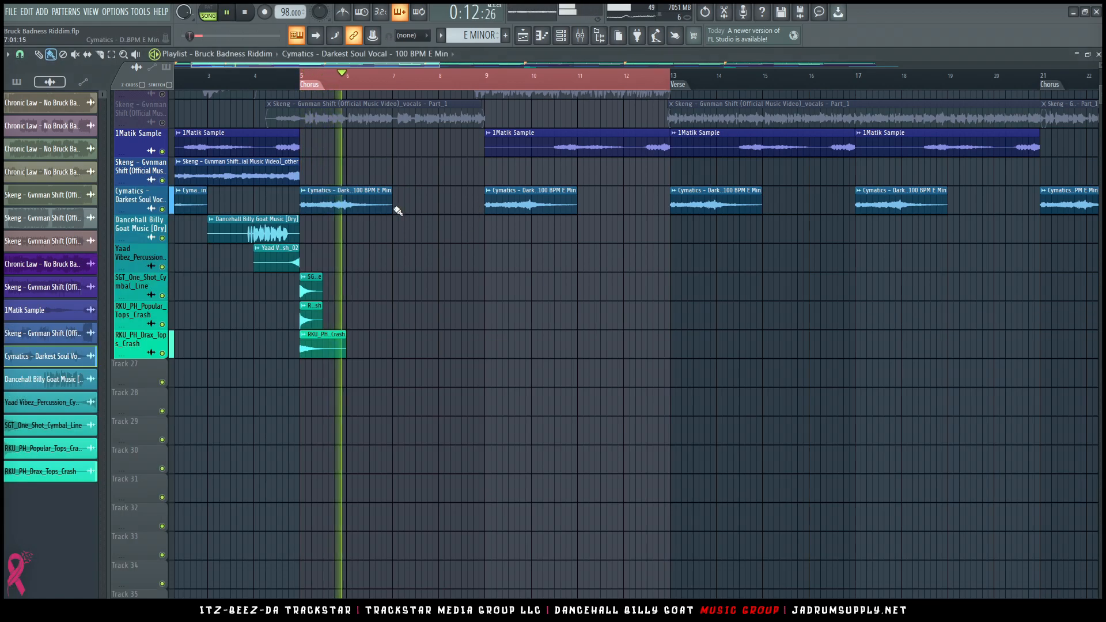
pyautogui.click(399, 182)
# Lower the 1Matik Sample volume to -10.8 dB while playing it against the full mix.
pyautogui.scroll(6, 409, 224)
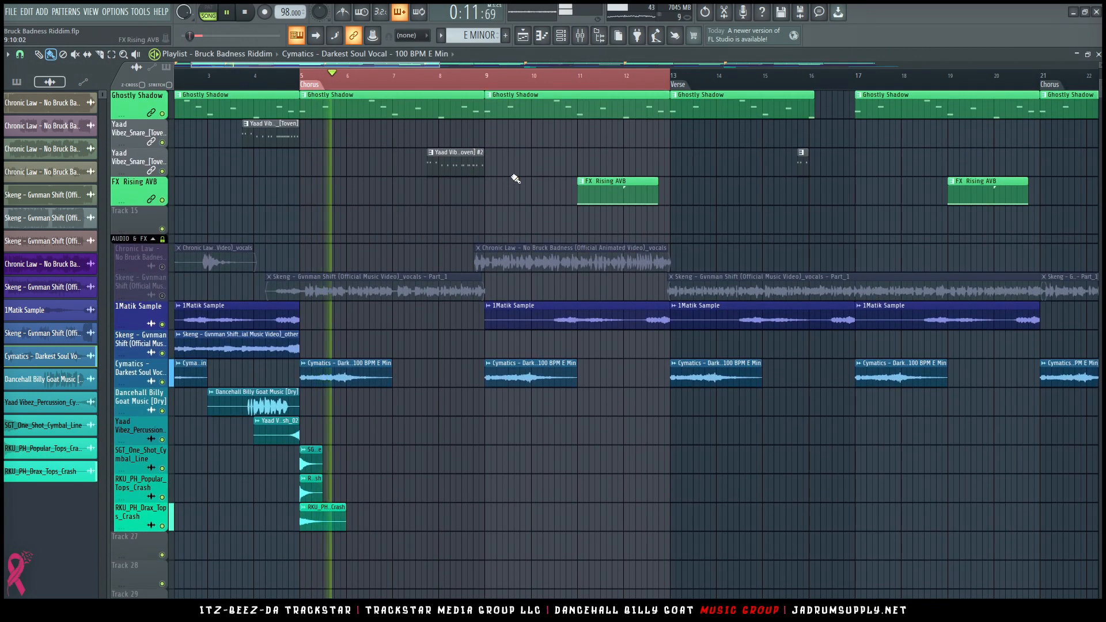
pyautogui.scroll(-4, 506, 86)
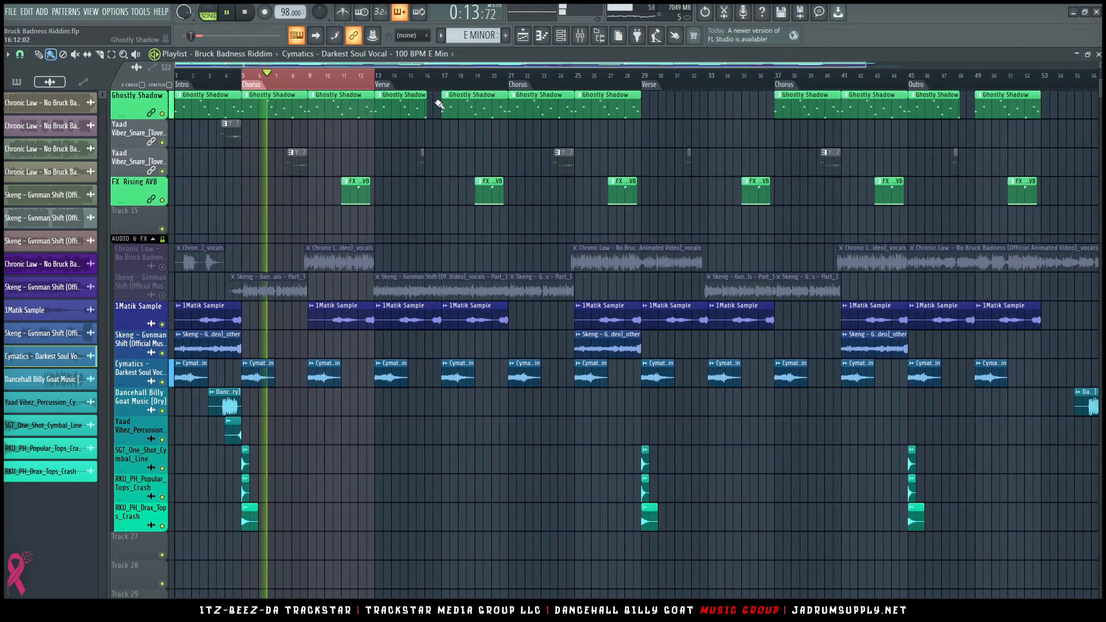
pyautogui.press('F9')
pyautogui.press('space')
pyautogui.press('space')
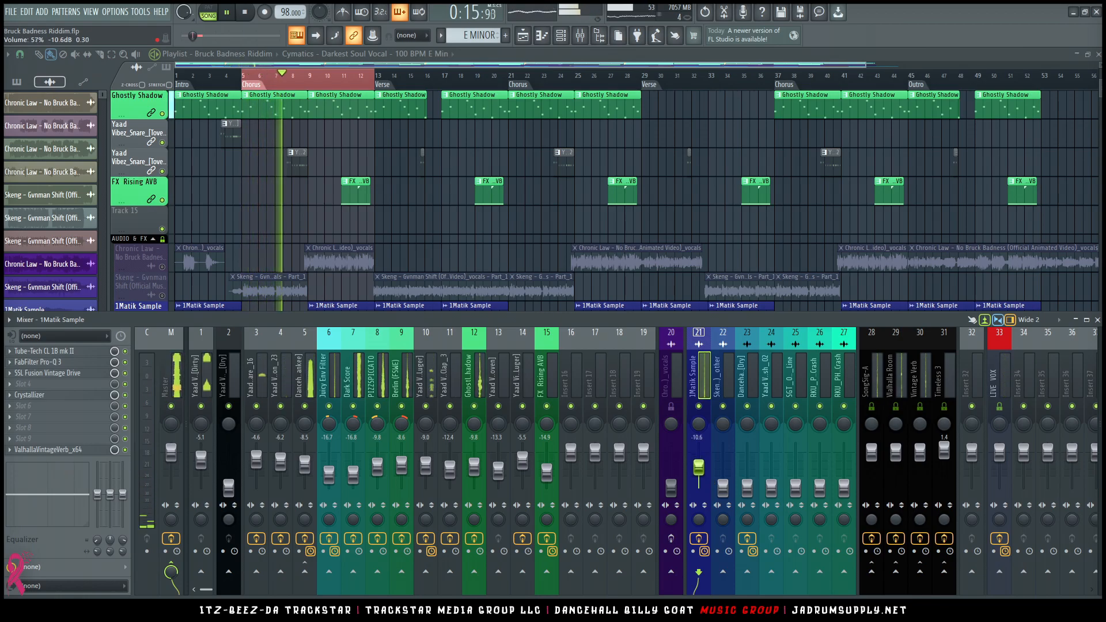
pyautogui.scroll(-5, 345, 242)
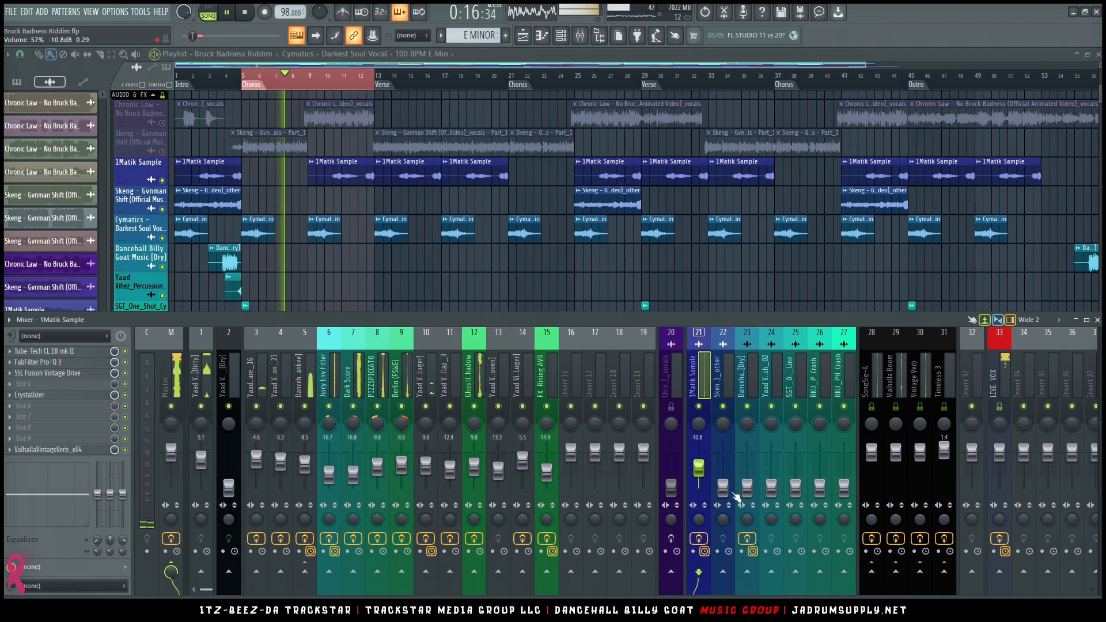
# Send the 1Matik Sample track to SongSig-A at about 18% and to Valhalla Room, and set its volume to -10.5 dB.
pyautogui.moveTo(698, 572); pyautogui.dragTo(870, 591)
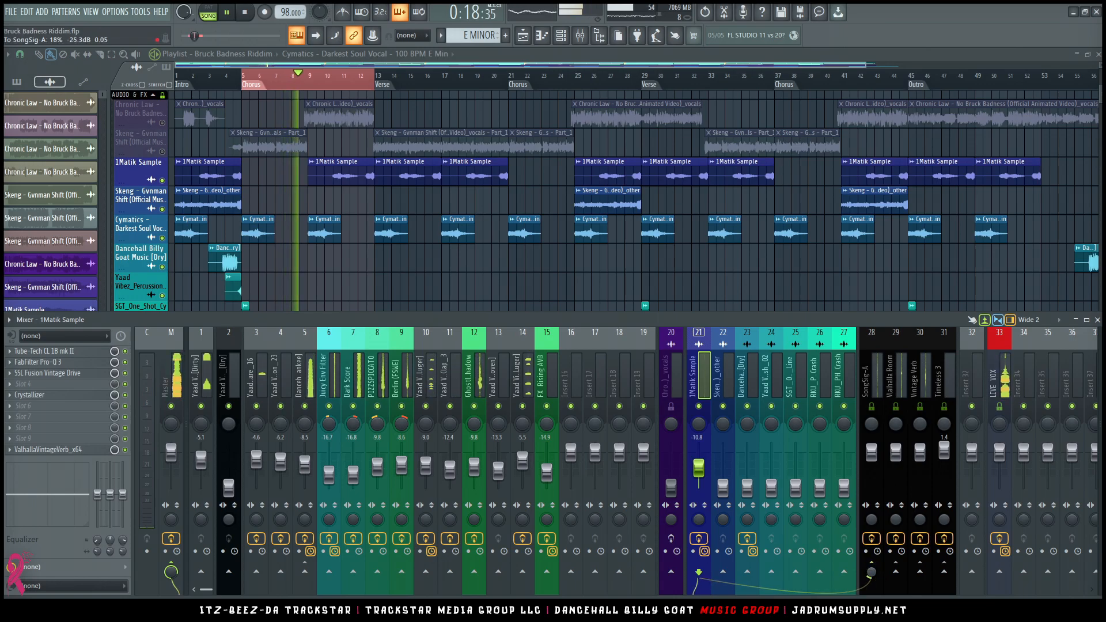
pyautogui.moveTo(698, 571); pyautogui.dragTo(895, 573)
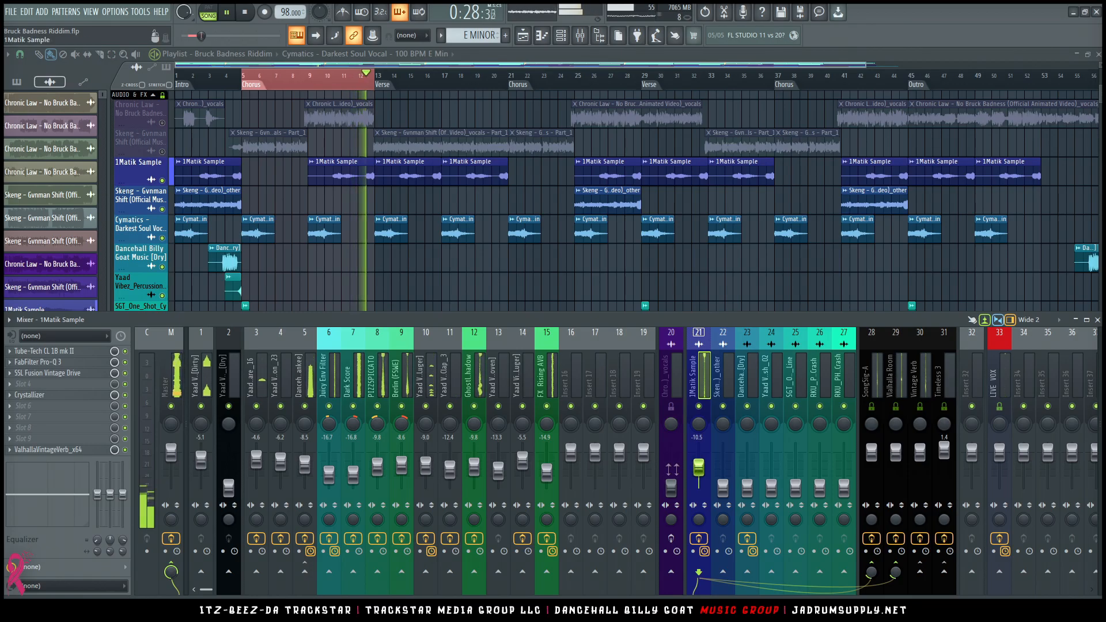
pyautogui.scroll(4, 300, 238)
pyautogui.scroll(-3, 300, 238)
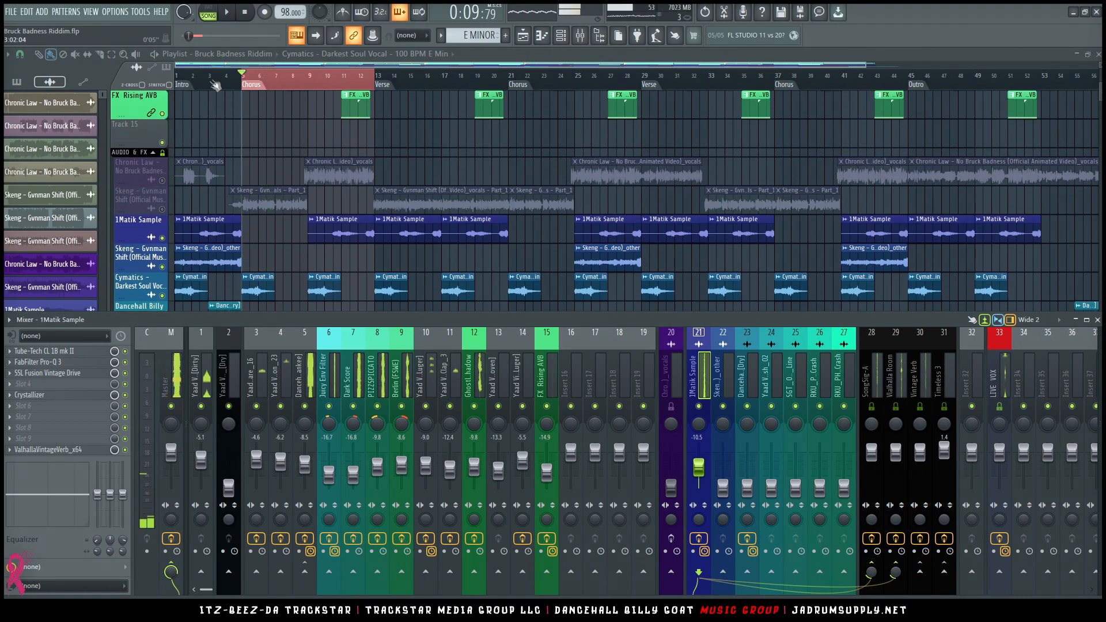
# Play from the intro, raise the Skeng Gvnman Shift other track to -9.6 dB, and send it to SongSig-A, Valhalla Room and Vintage Verb.
pyautogui.press('space')
pyautogui.press('F9')
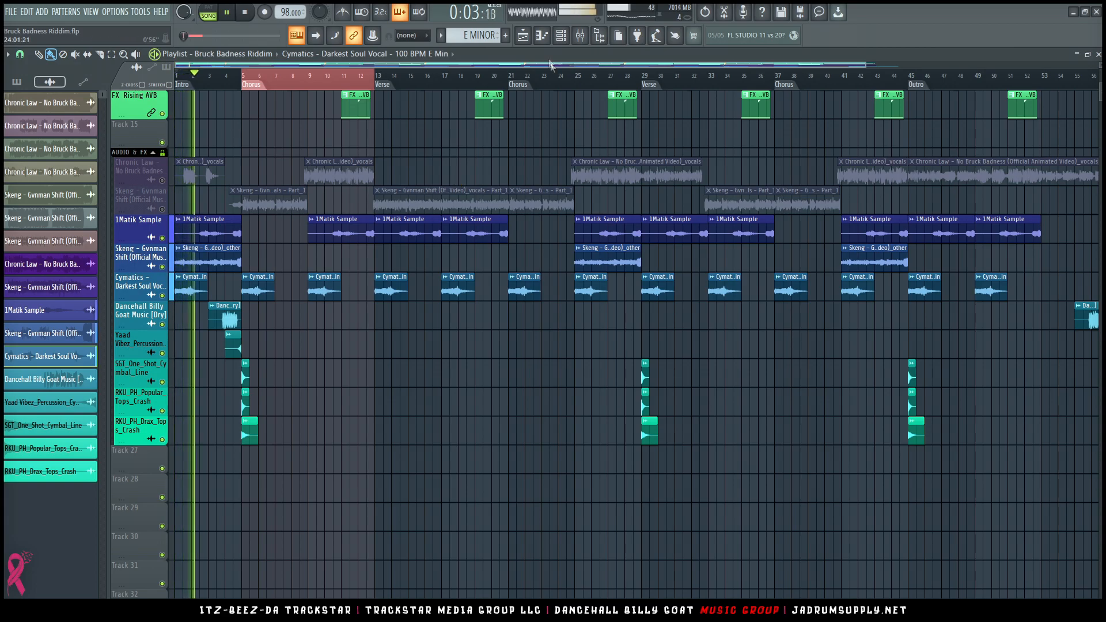
pyautogui.click(580, 35)
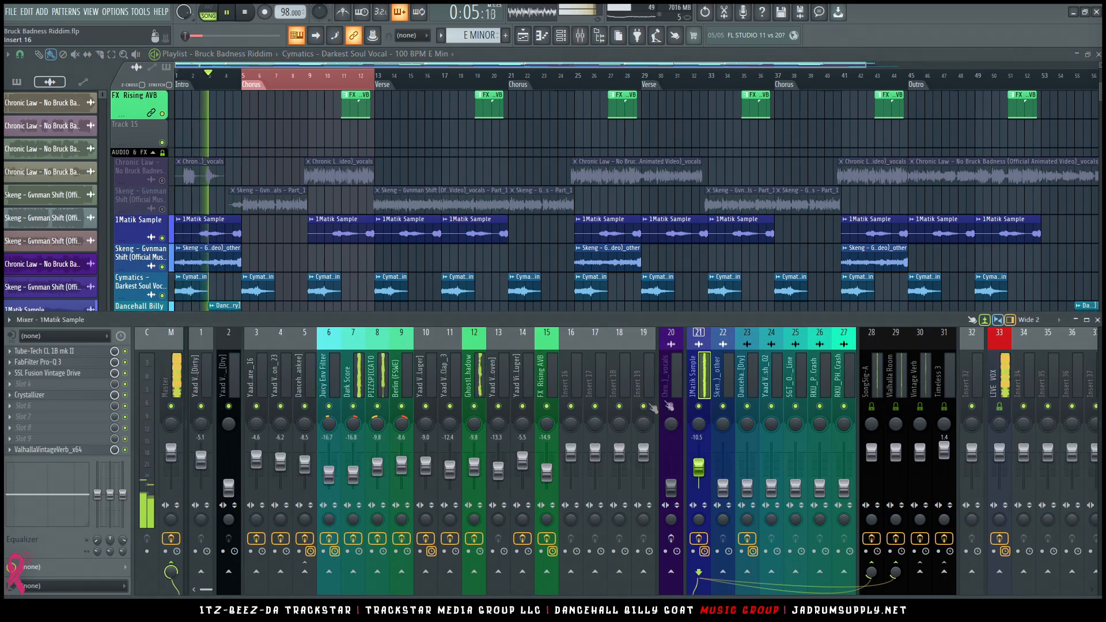
pyautogui.moveTo(722, 487); pyautogui.dragTo(722, 475)
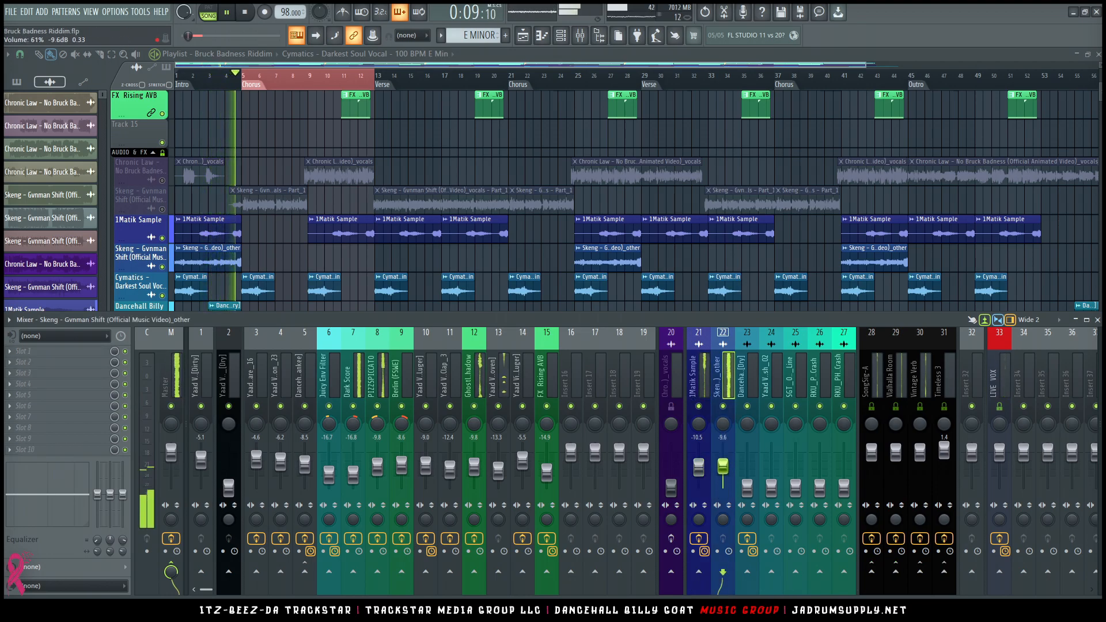
pyautogui.press('space')
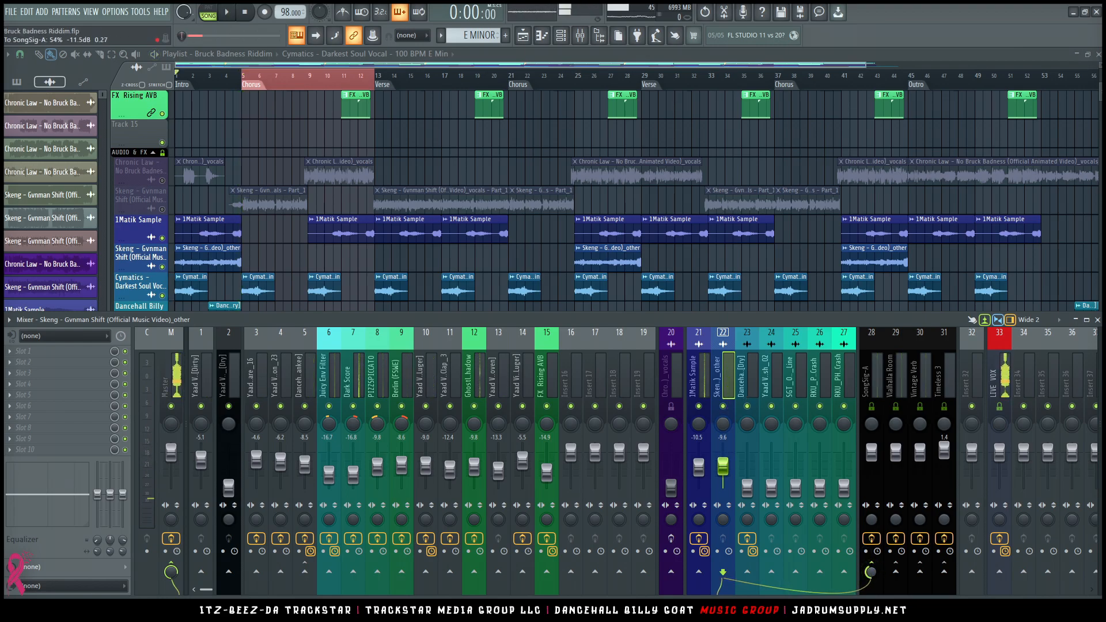
pyautogui.moveTo(921, 578); pyautogui.dragTo(906, 605)
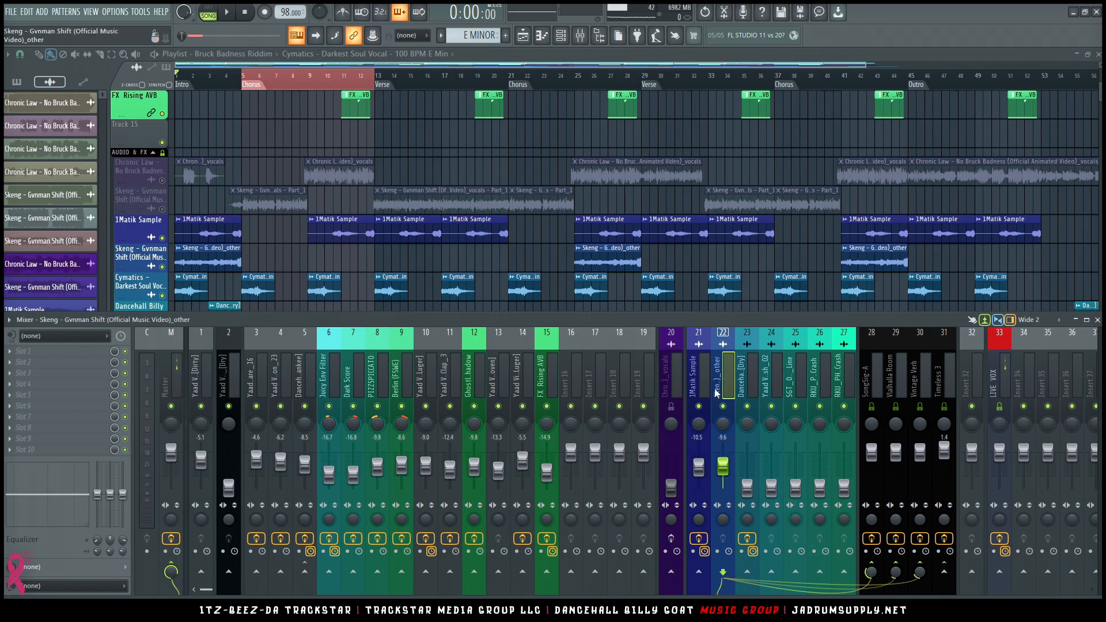
# Insert the stereo FabFilter Pro-Q 3 equalizer in the first slot of the Skeng Gvnman Shift other mixer track.
pyautogui.click(62, 363)
pyautogui.press('Escape')
pyautogui.press('Escape')
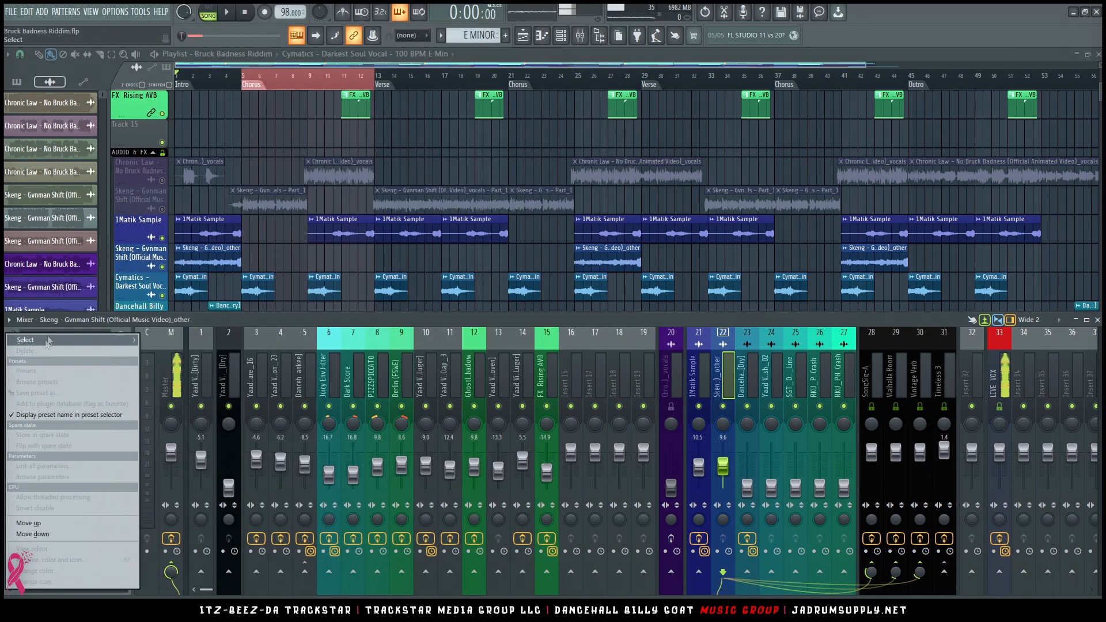
pyautogui.click(48, 361)
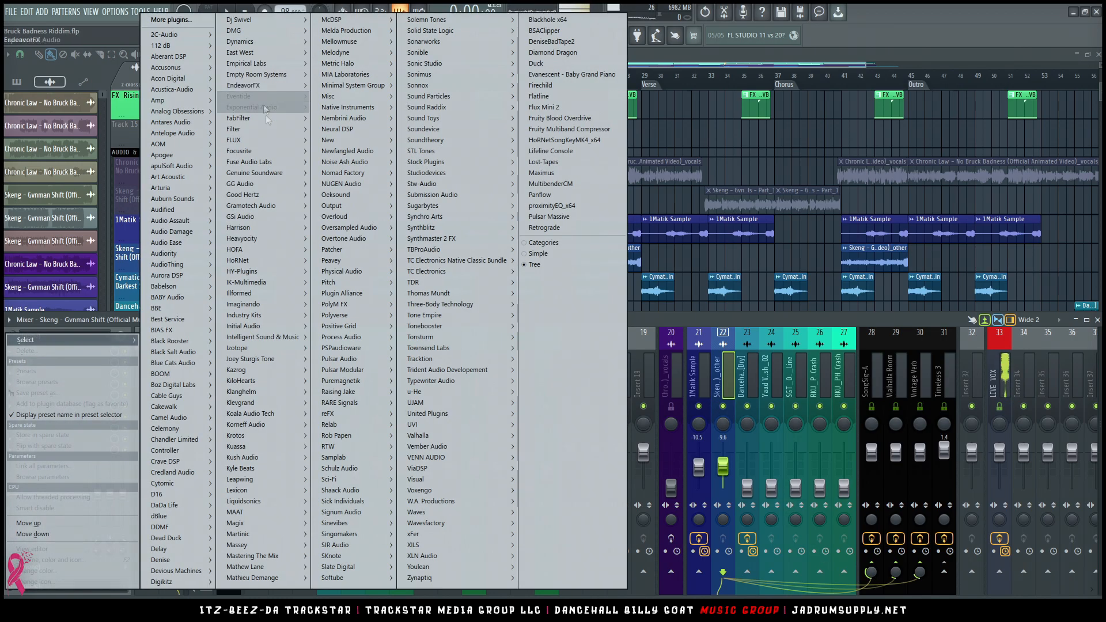
pyautogui.moveTo(262, 118)
pyautogui.moveTo(331, 129)
pyautogui.moveTo(368, 151)
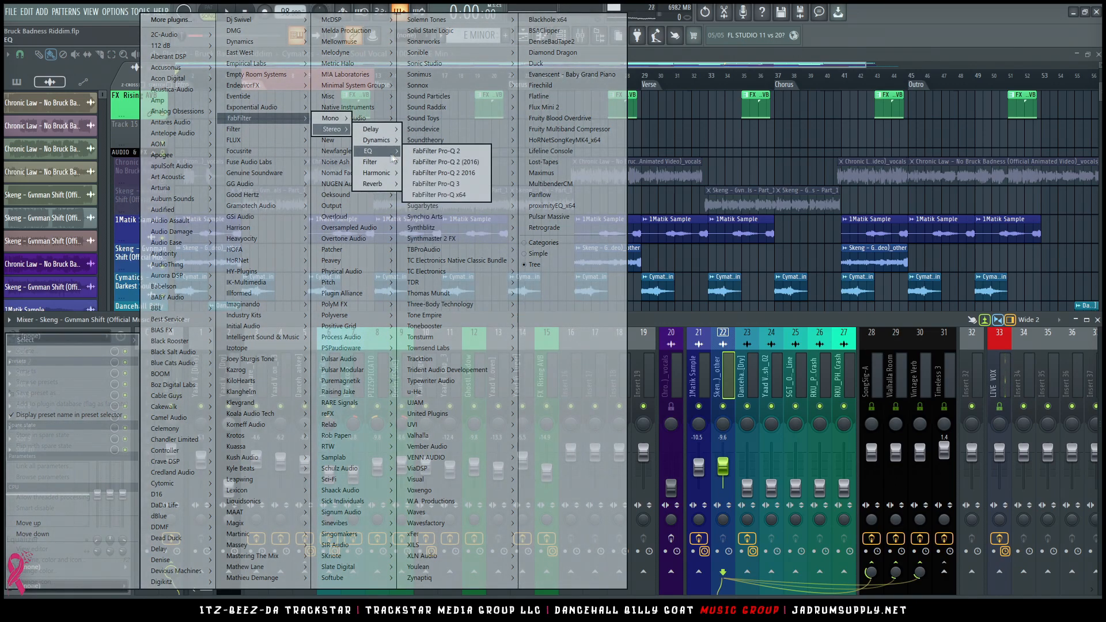
pyautogui.click(436, 179)
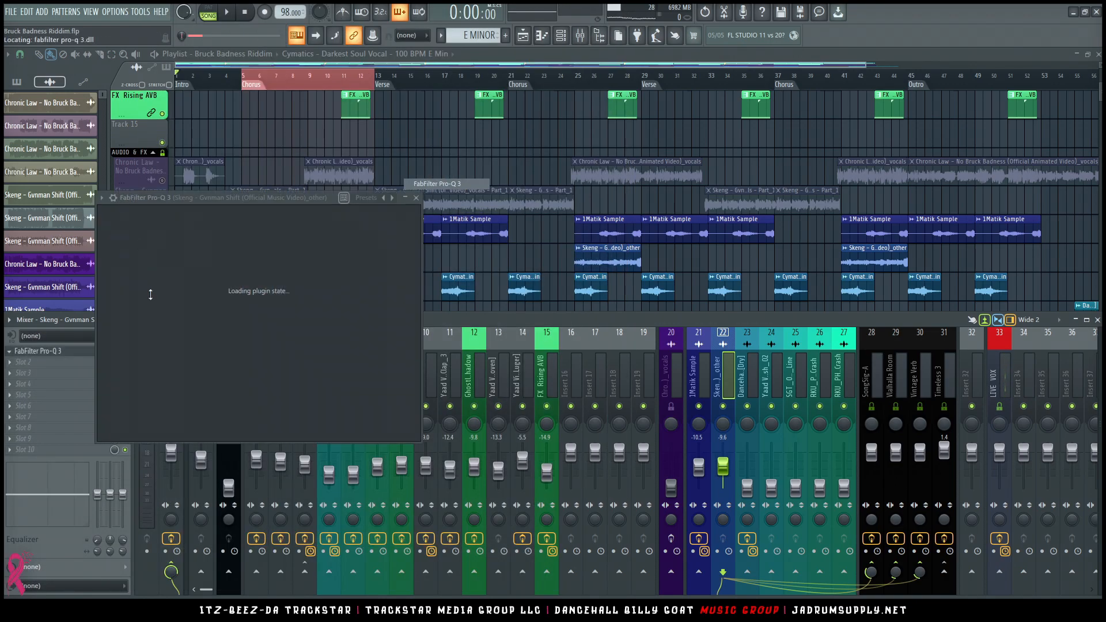
# Try a low-cut filter at about 339 Hz in the Pro-Q 3 equalizer during playback from the intro.
pyautogui.moveTo(177, 307); pyautogui.dragTo(278, 305)
pyautogui.press('space')
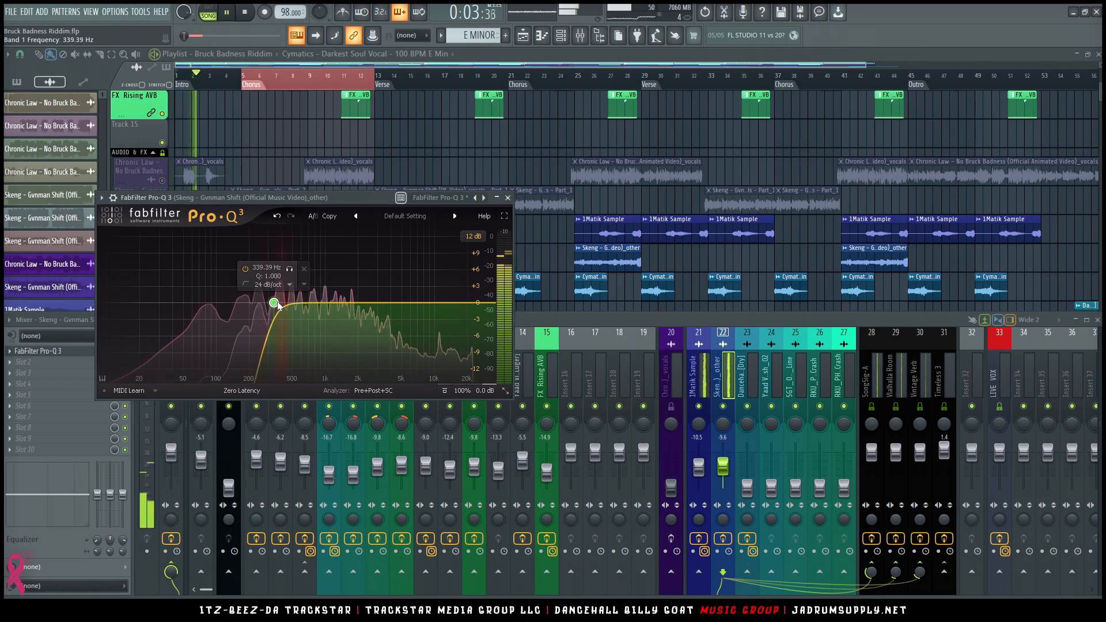
pyautogui.press('space')
# Load the ePiano_Details_Mid piano preset in Pro-Q 3, move its low-cut to about 181 Hz during playback, and close the equalizer.
pyautogui.click(405, 216)
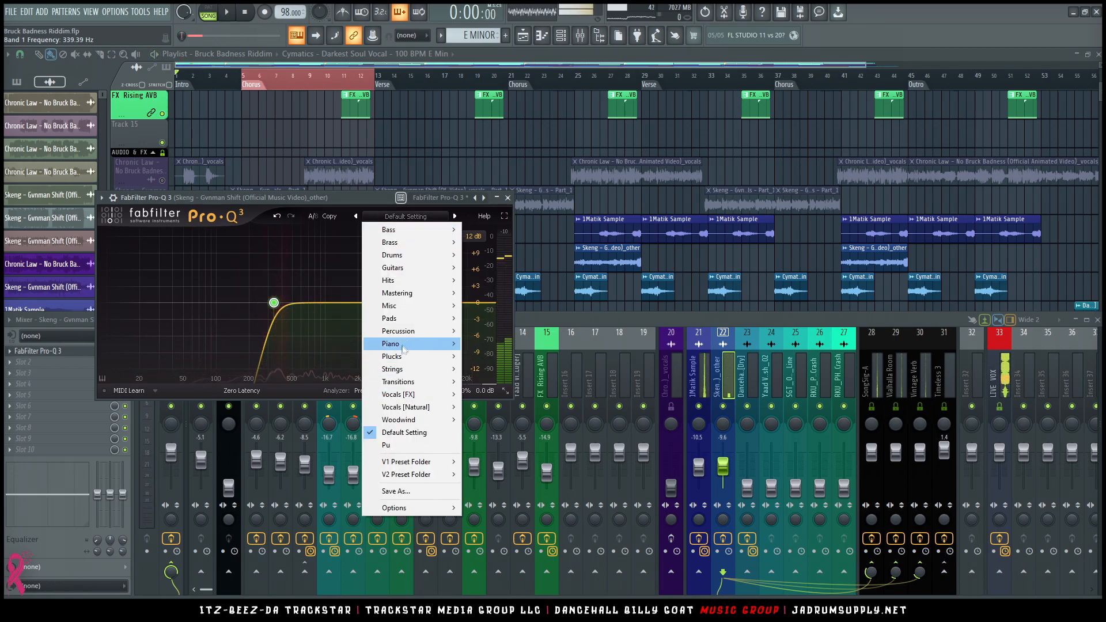
pyautogui.moveTo(403, 350)
pyautogui.click(490, 356)
pyautogui.press('space')
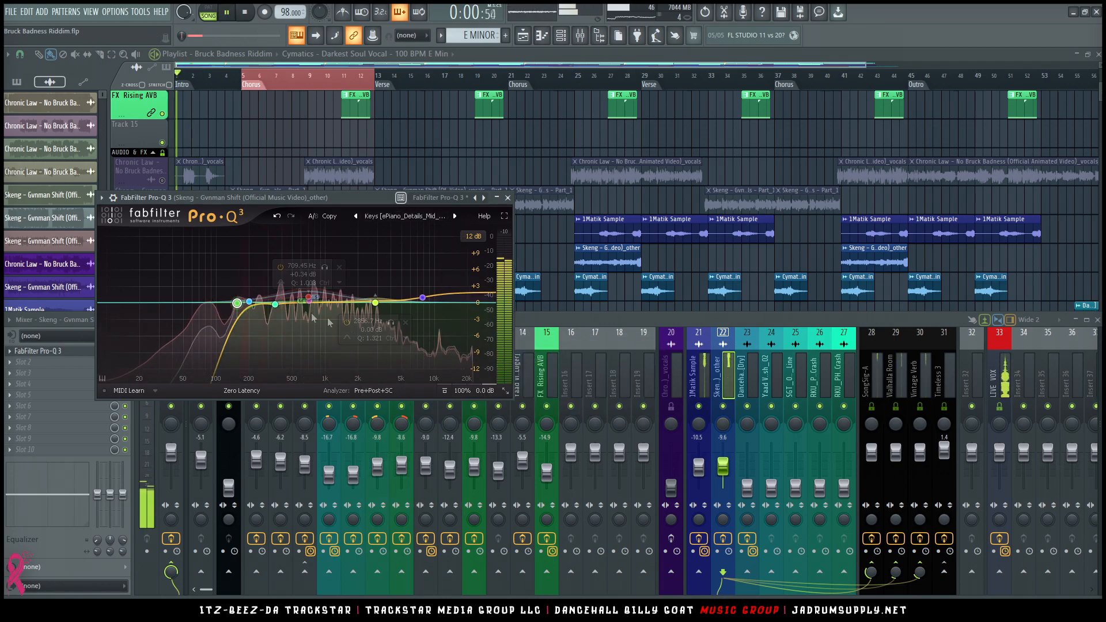
pyautogui.moveTo(238, 306); pyautogui.dragTo(246, 306)
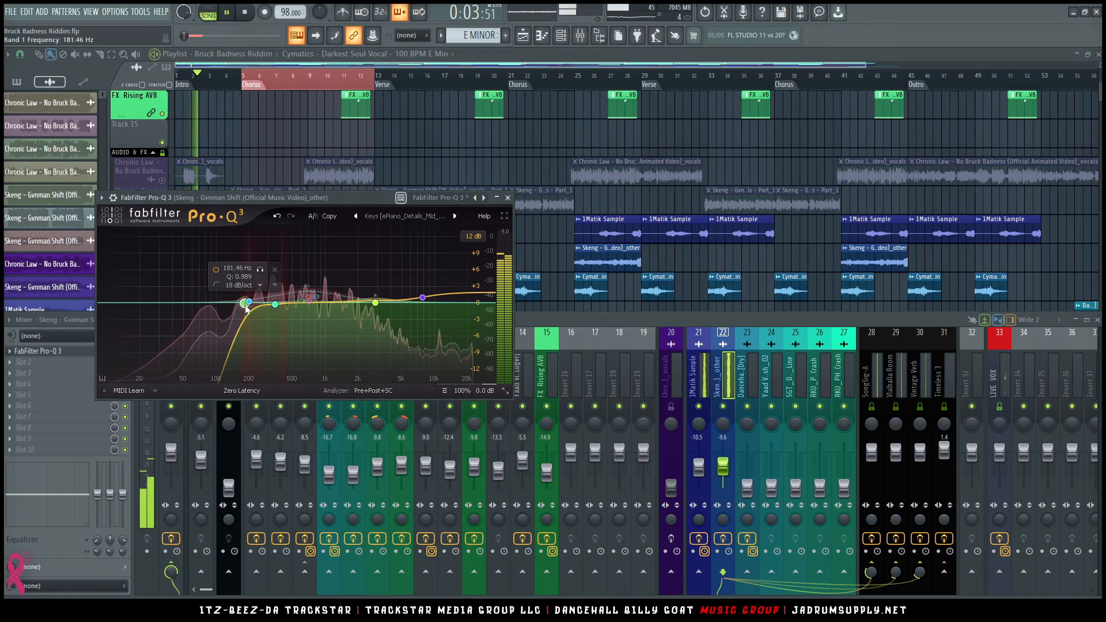
pyautogui.click(508, 198)
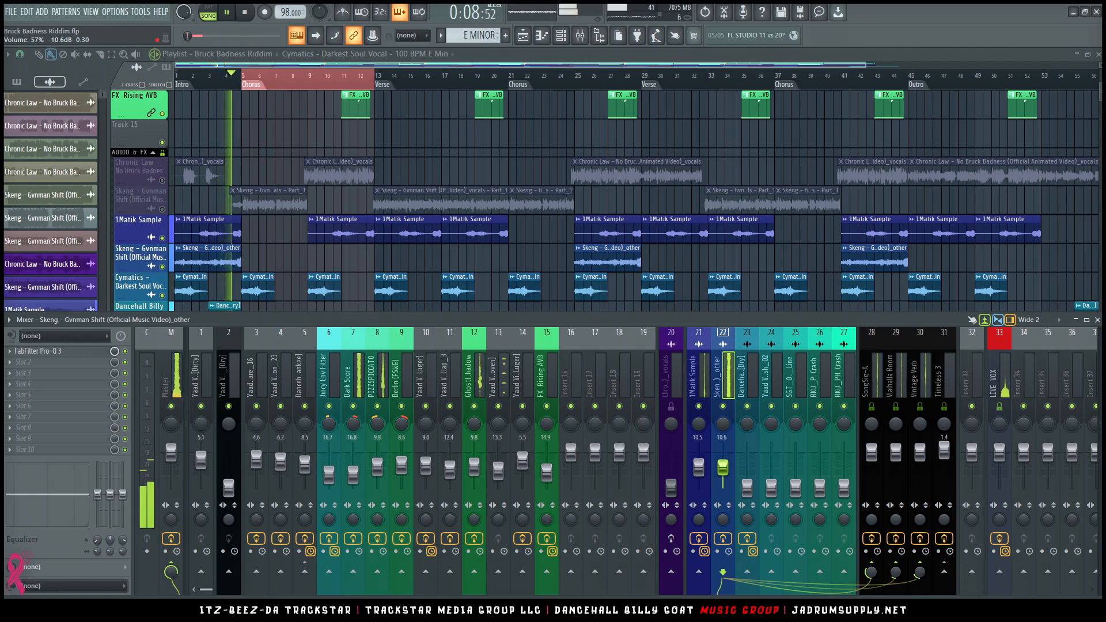
# Lower the Skeng Gvnman Shift other track's volume to -11.2 dB and audition the mix from the intro into the chorus.
pyautogui.moveTo(723, 468); pyautogui.dragTo(723, 469)
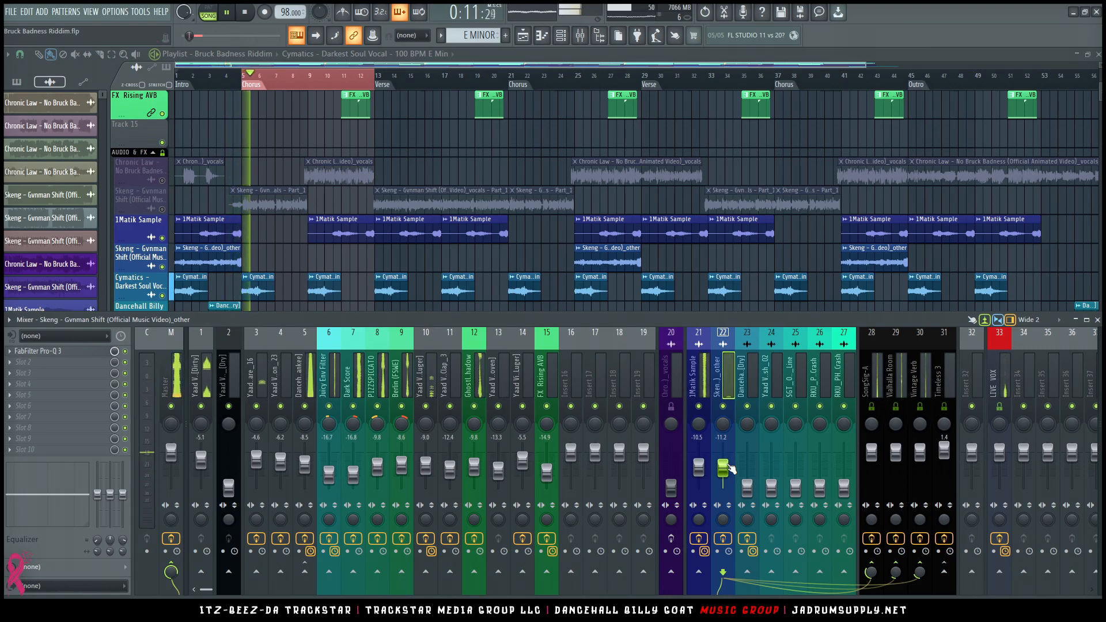
pyautogui.press('space')
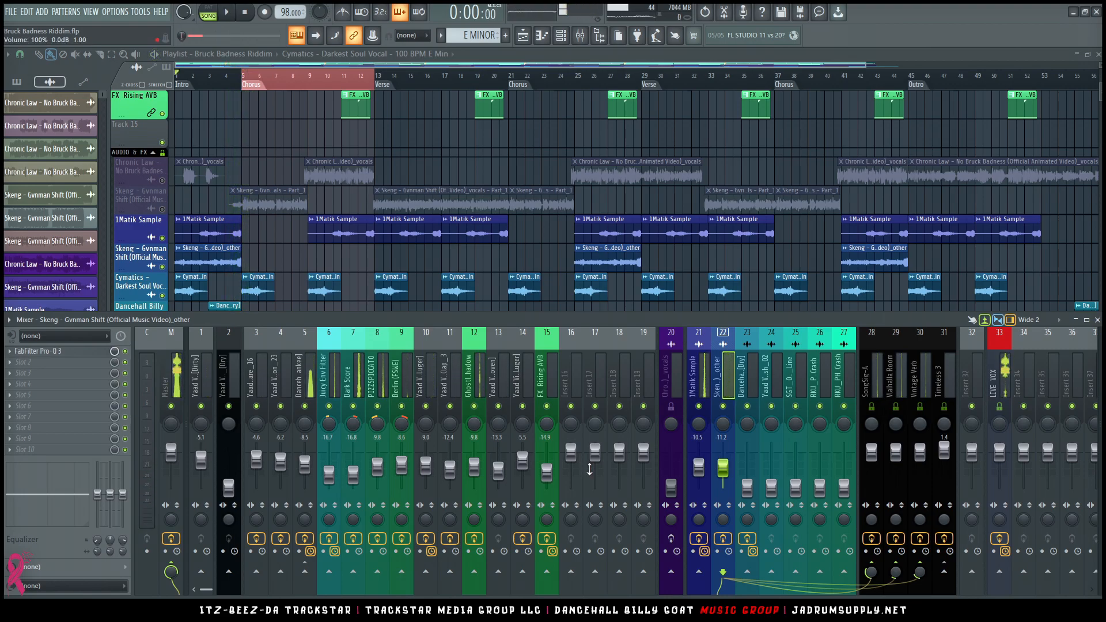
pyautogui.press('space')
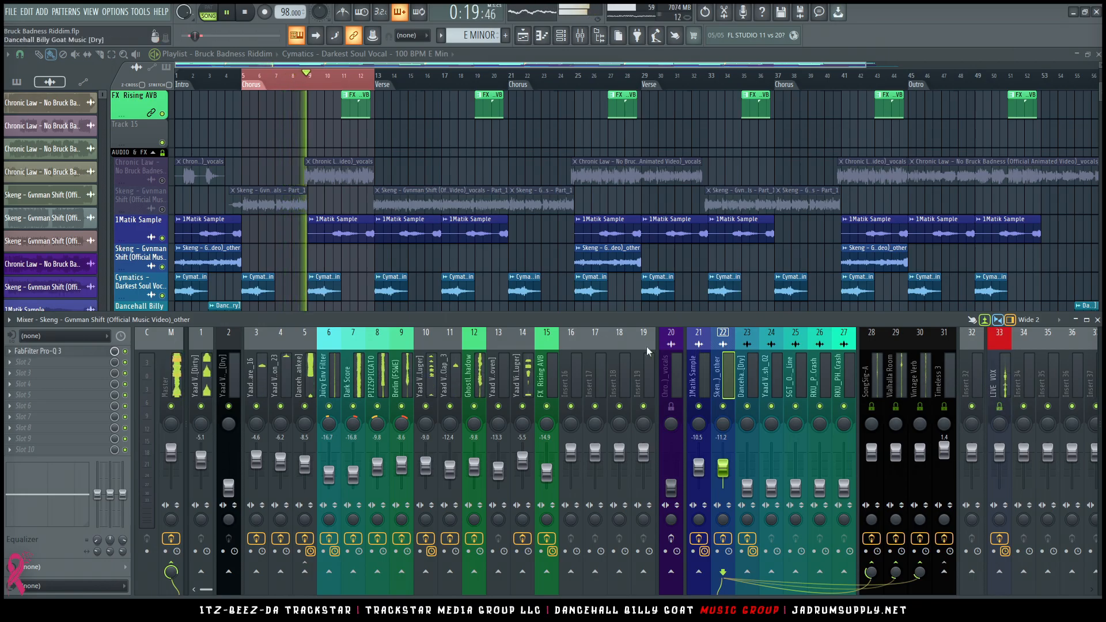
pyautogui.press('space')
# Examine the starts of the cymbal and crash clips at the chorus marker in the playlist.
pyautogui.scroll(-5, 462, 234)
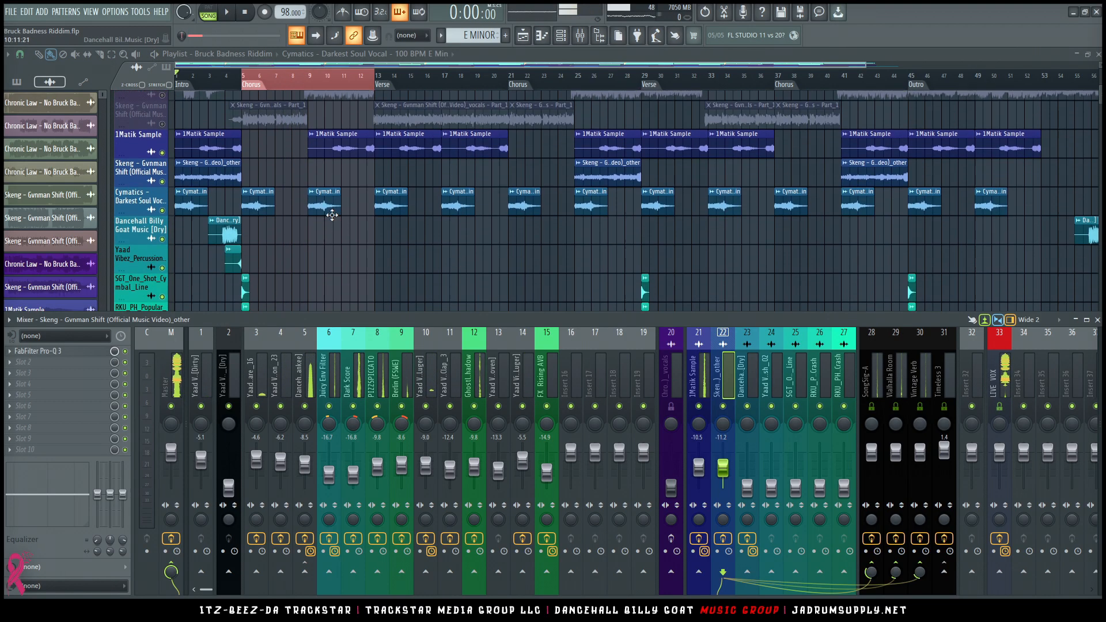
pyautogui.scroll(10, 252, 95)
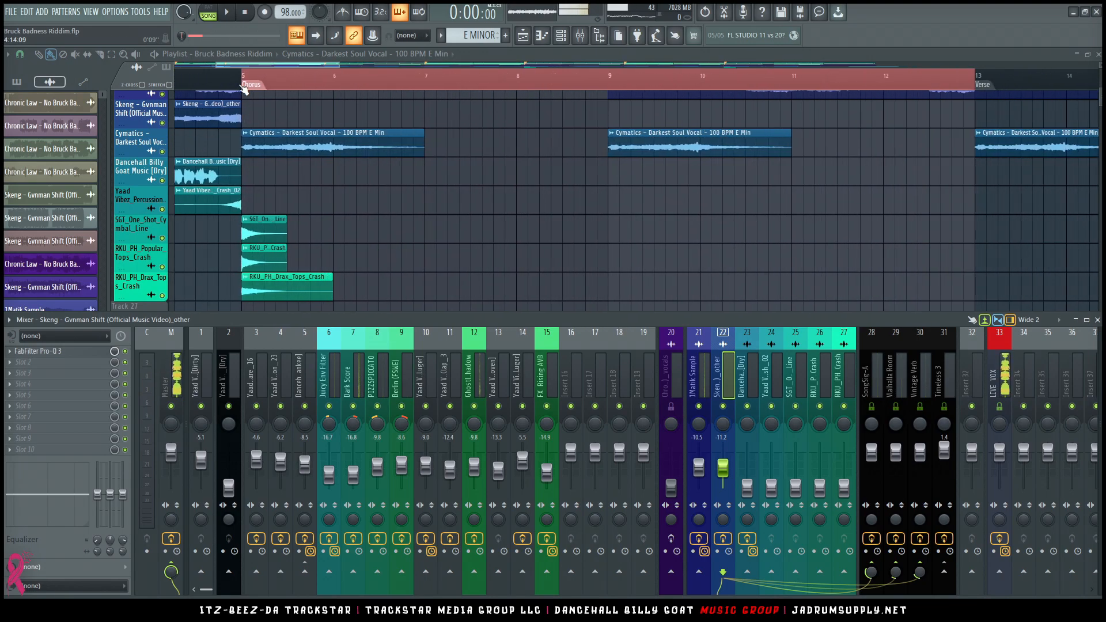
pyautogui.scroll(4, 243, 87)
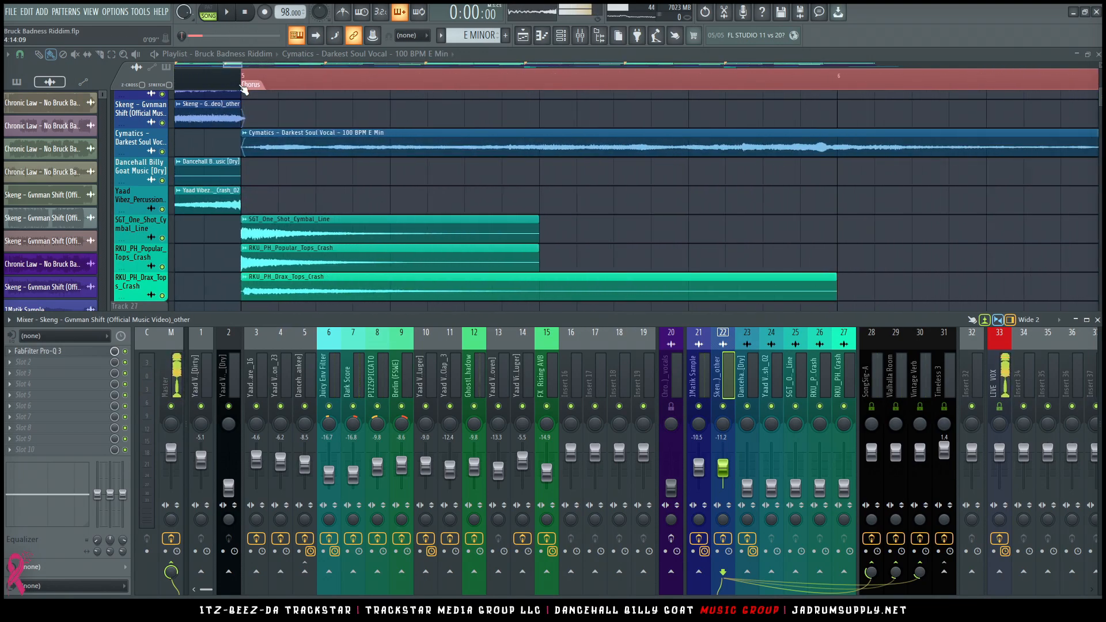
pyautogui.scroll(4, 304, 210)
pyautogui.scroll(-2, 304, 210)
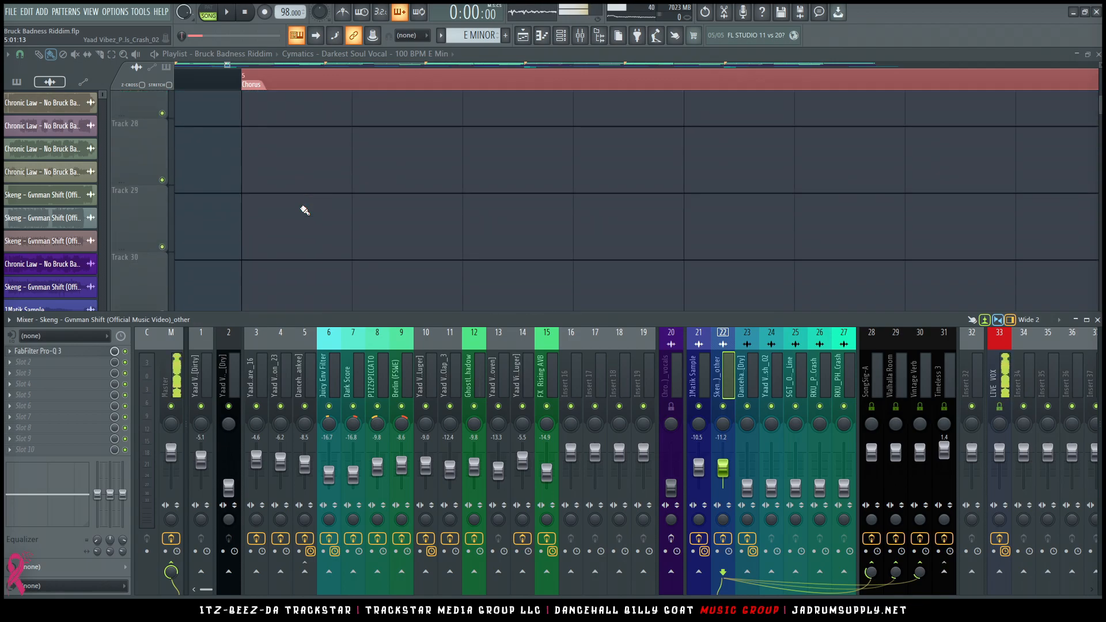
pyautogui.scroll(2, 292, 190)
pyautogui.scroll(-2, 292, 179)
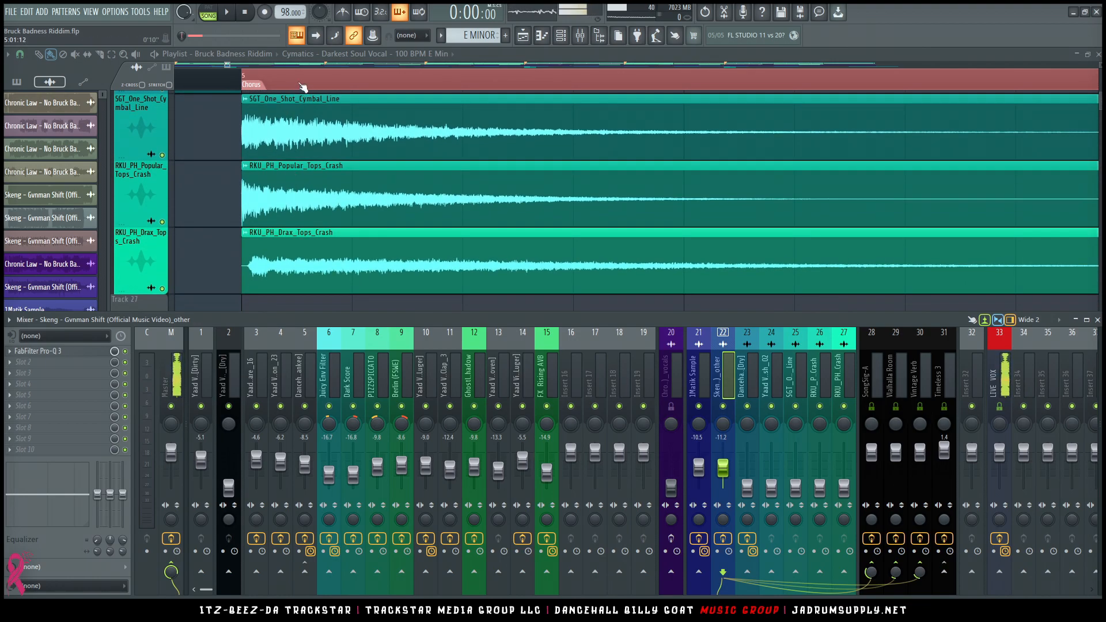
pyautogui.scroll(-4, 302, 88)
# Inspect the audio clip settings of SGT_One_Shot_Cymbal_Line, RKU_PH_Popular_Tops_Crash and RKU_PH_Drax_Tops_Crash in the enlarged playlist.
pyautogui.press('F9')
pyautogui.doubleClick(370, 110)
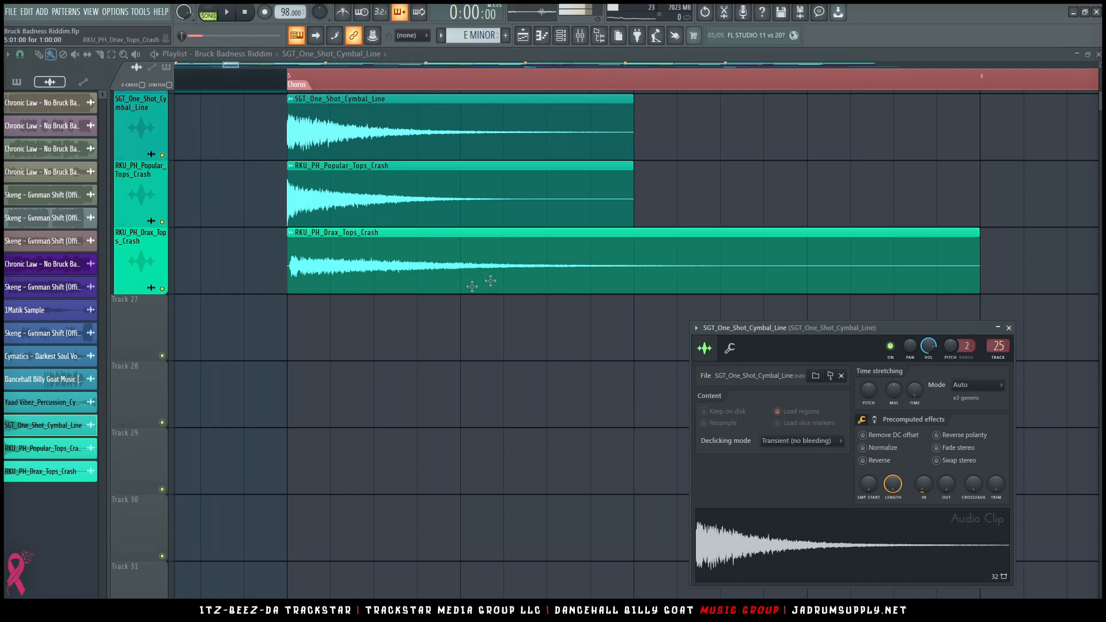
pyautogui.moveTo(873, 329); pyautogui.dragTo(806, 130)
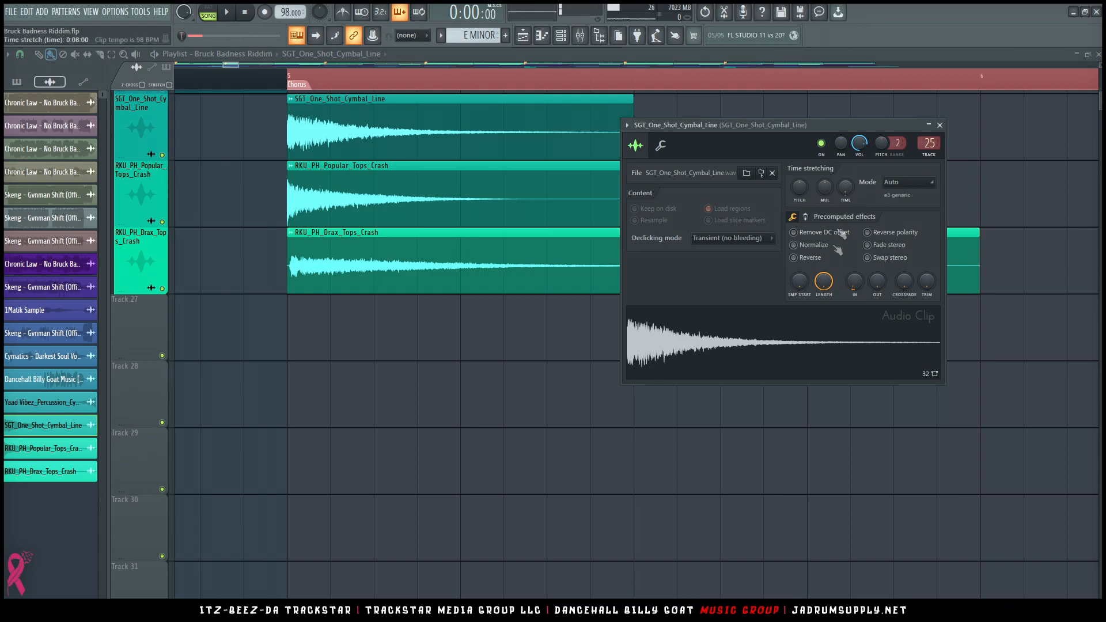
pyautogui.doubleClick(380, 212)
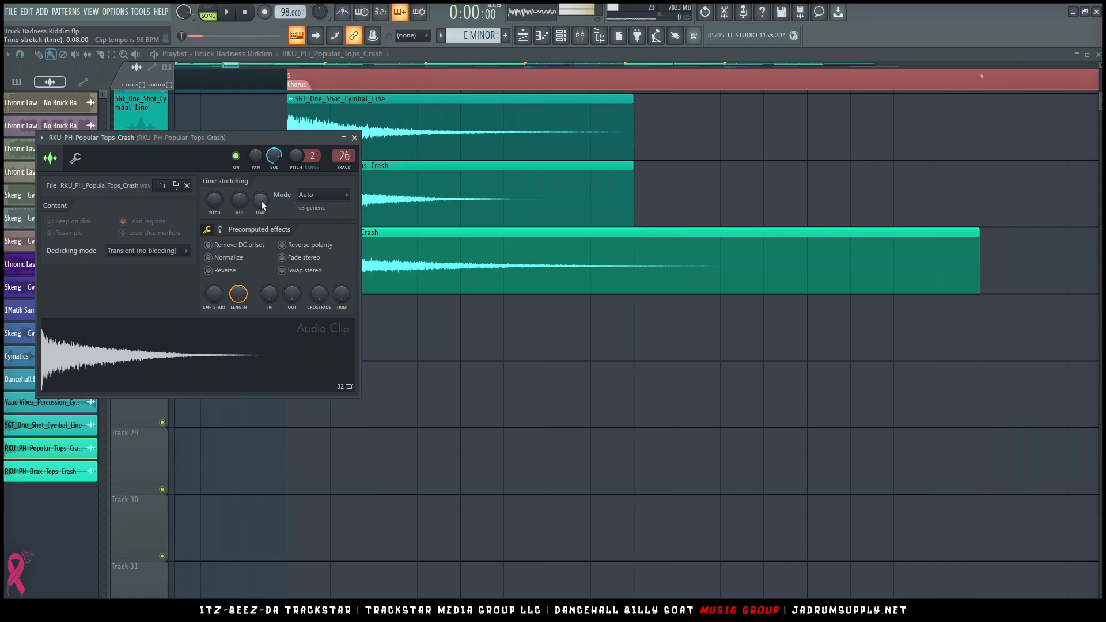
pyautogui.click(414, 251)
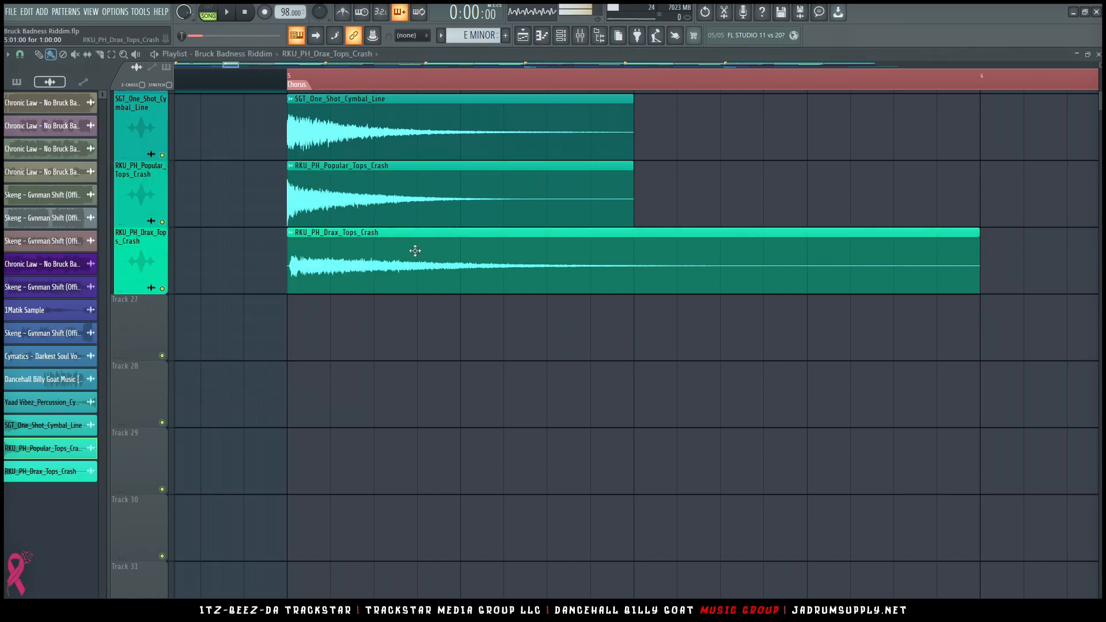
pyautogui.doubleClick(414, 250)
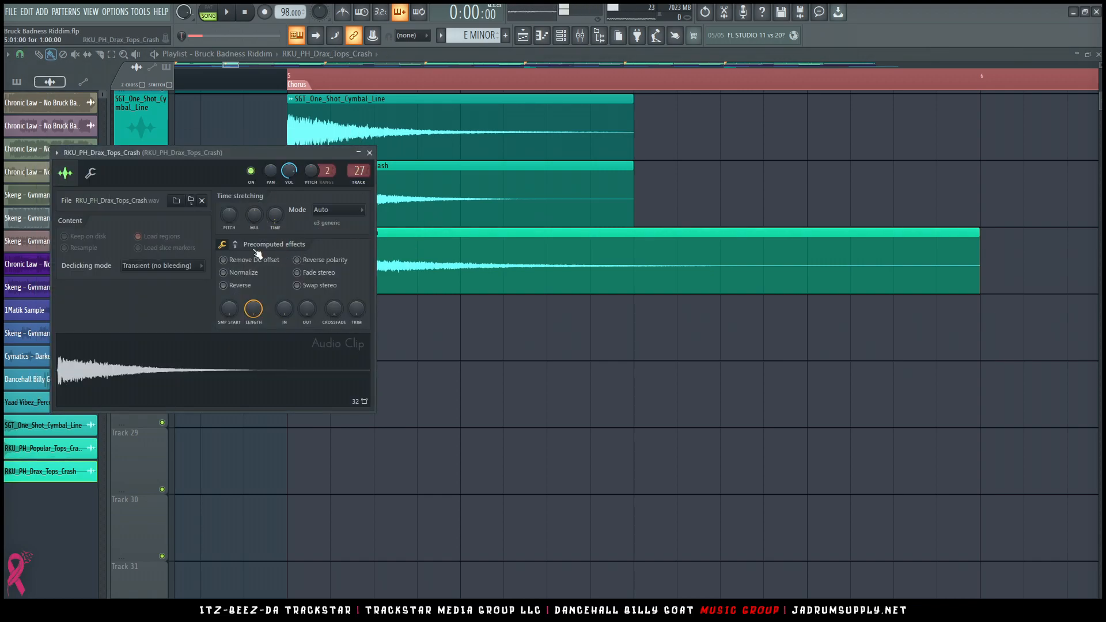
pyautogui.click(369, 153)
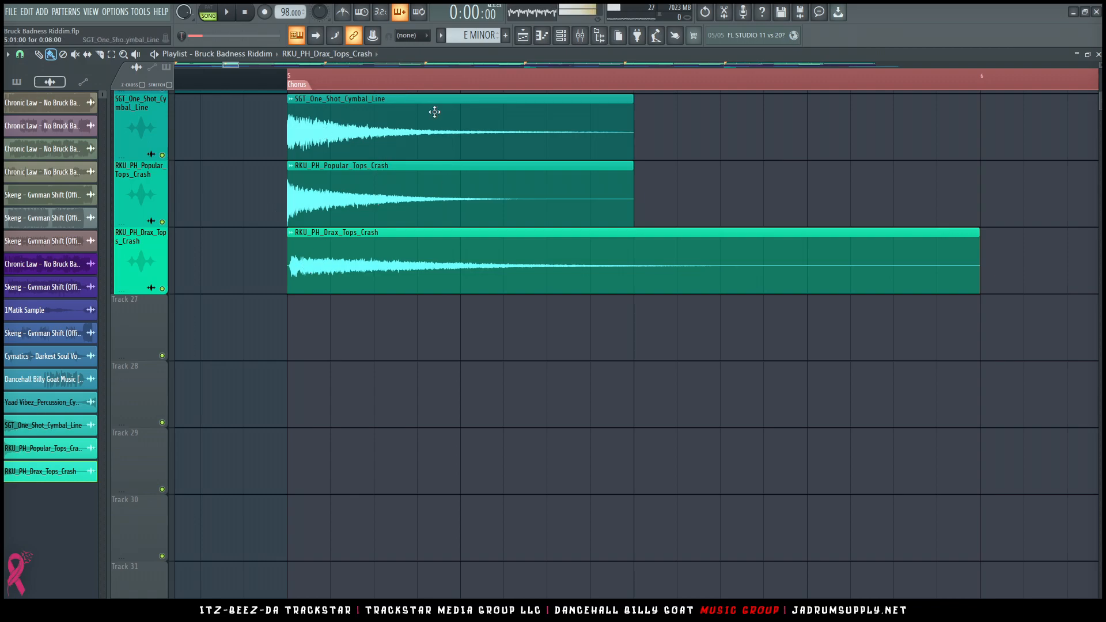
# Play the arrangement from bar 4, just before the chorus, with the crash clips in view.
pyautogui.scroll(3, 716, 169)
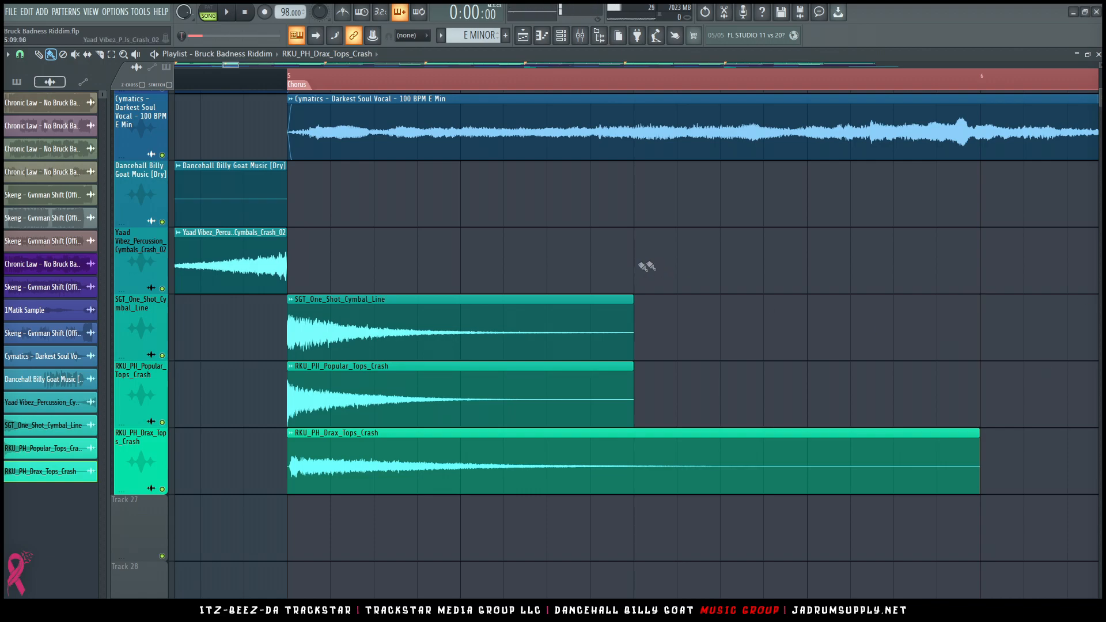
pyautogui.scroll(-5, 635, 266)
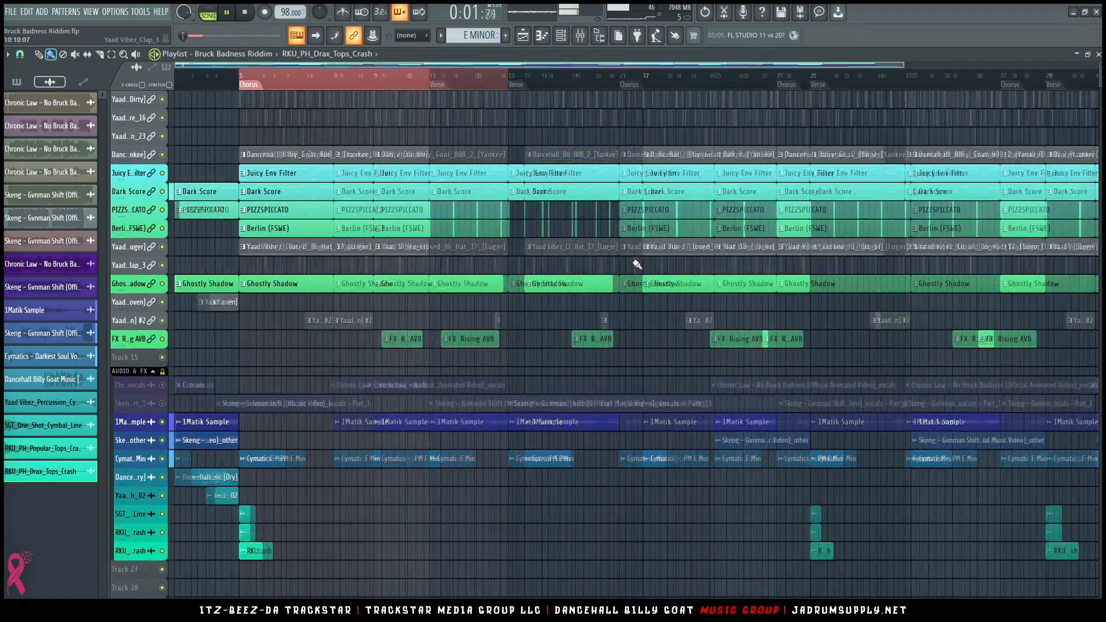
pyautogui.scroll(5, 241, 77)
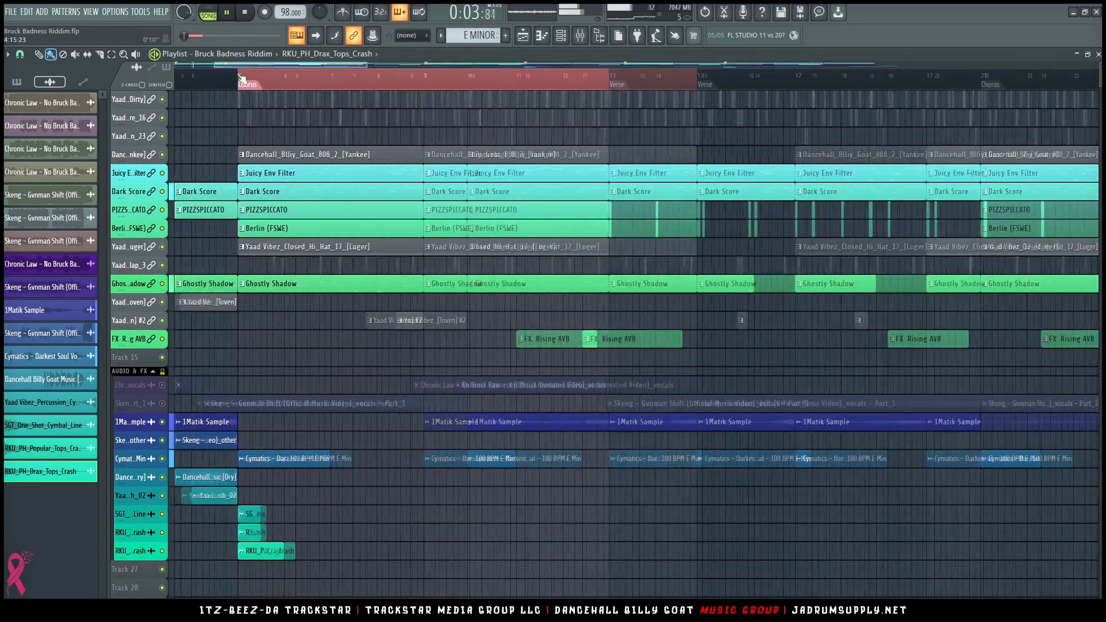
pyautogui.scroll(-5, 238, 166)
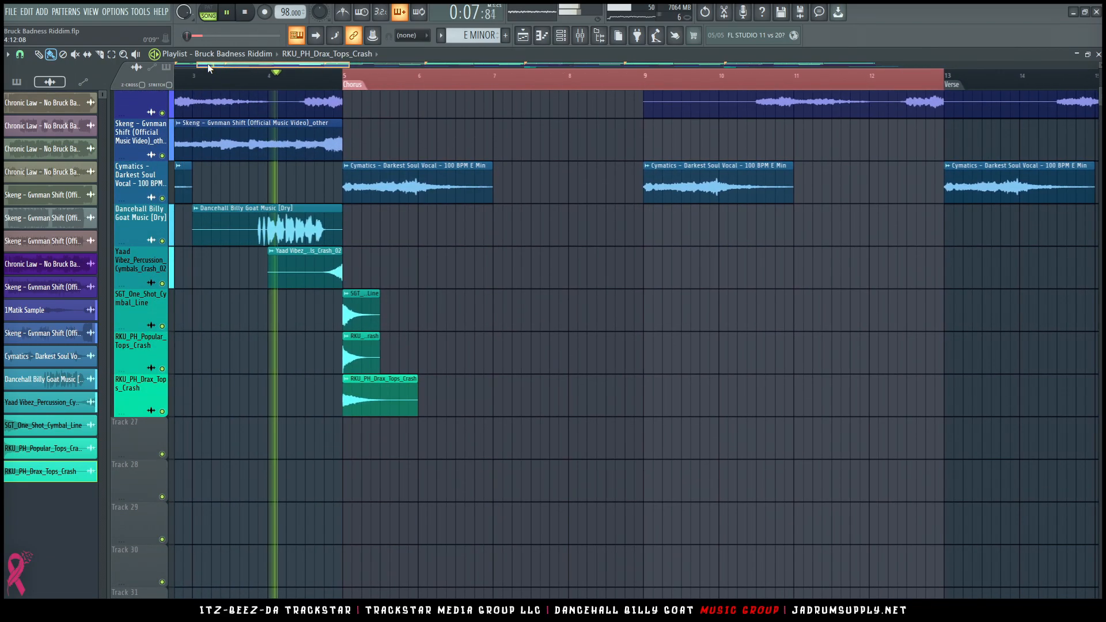
pyautogui.click(266, 77)
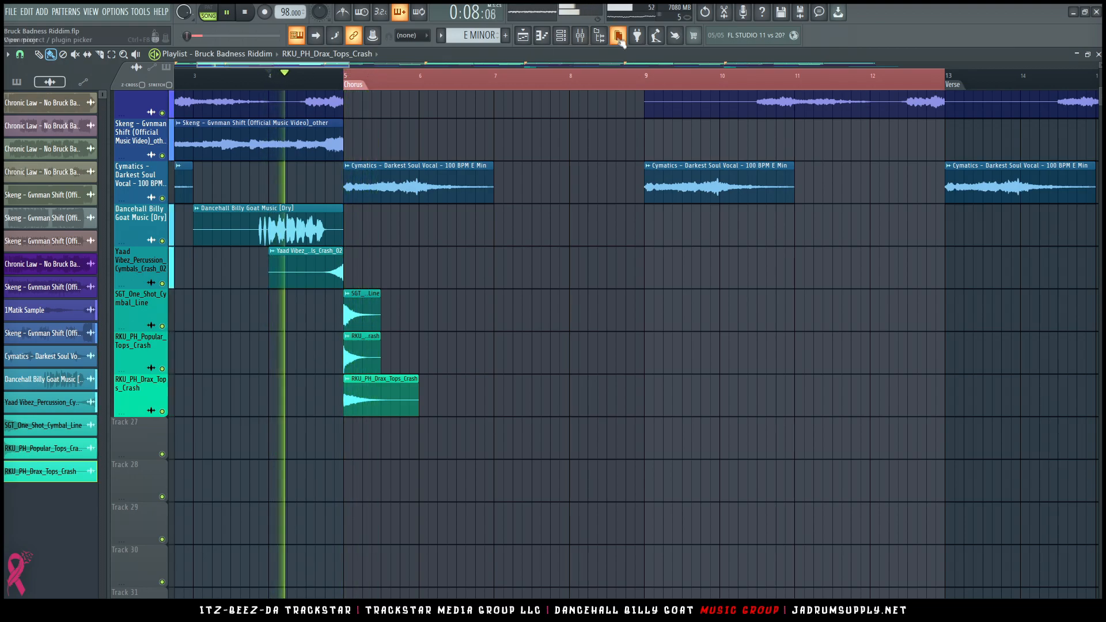
# Set the Yaad Vibez_Percussion_Cymbals_Crash_02 mixer track's volume to -14.8 dB during playback.
pyautogui.press('F9')
pyautogui.hscroll(3, 643, 382)
pyautogui.click(643, 382)
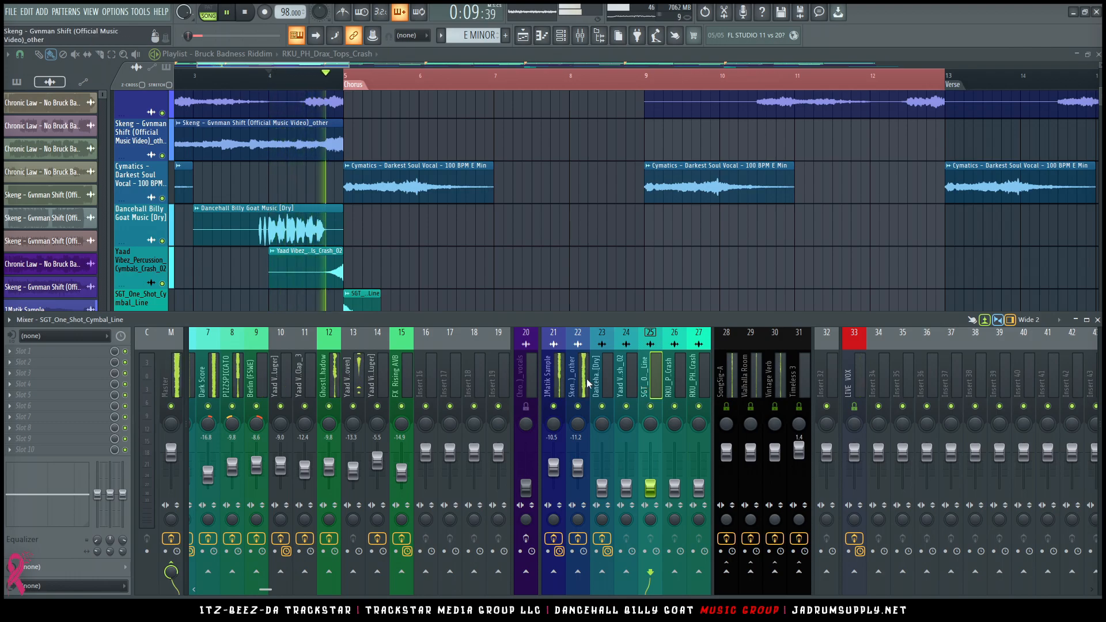
pyautogui.click(626, 377)
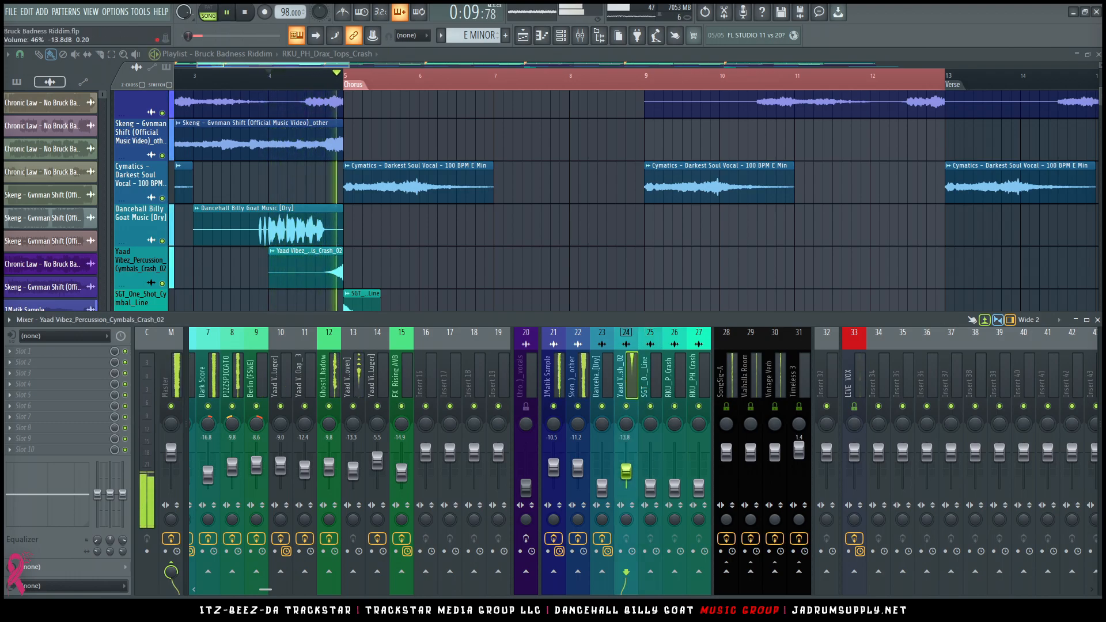
pyautogui.moveTo(626, 488); pyautogui.dragTo(626, 473)
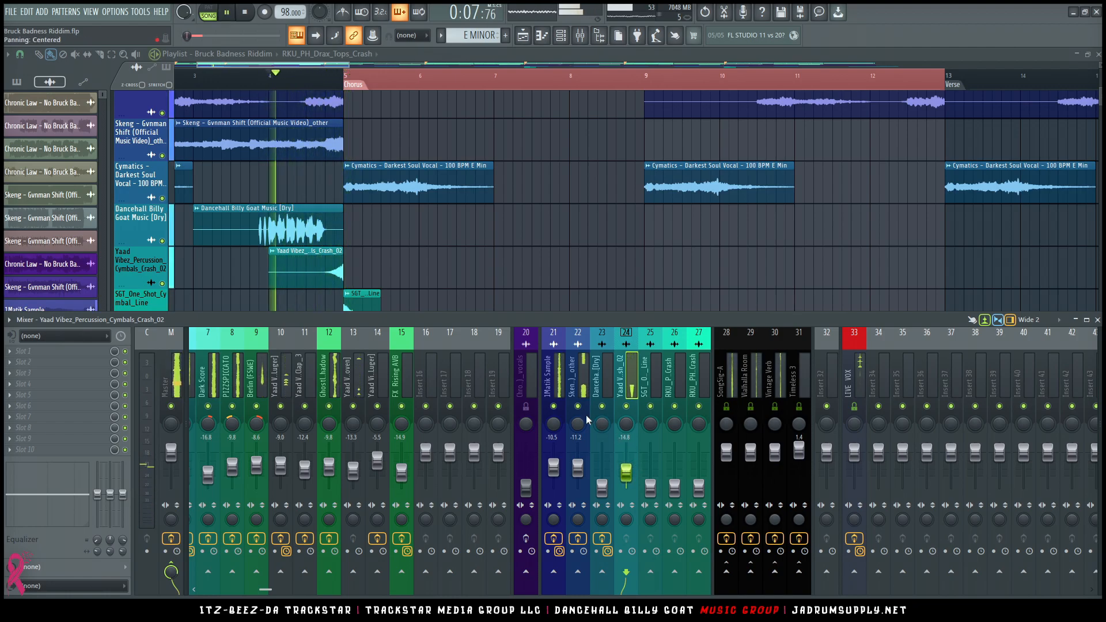
# Audition the Yaad Vibez_Percussion_Cymbals_Crash_02 track soloed, restore the full mix, and stop playback.
pyautogui.rightClick(626, 407)
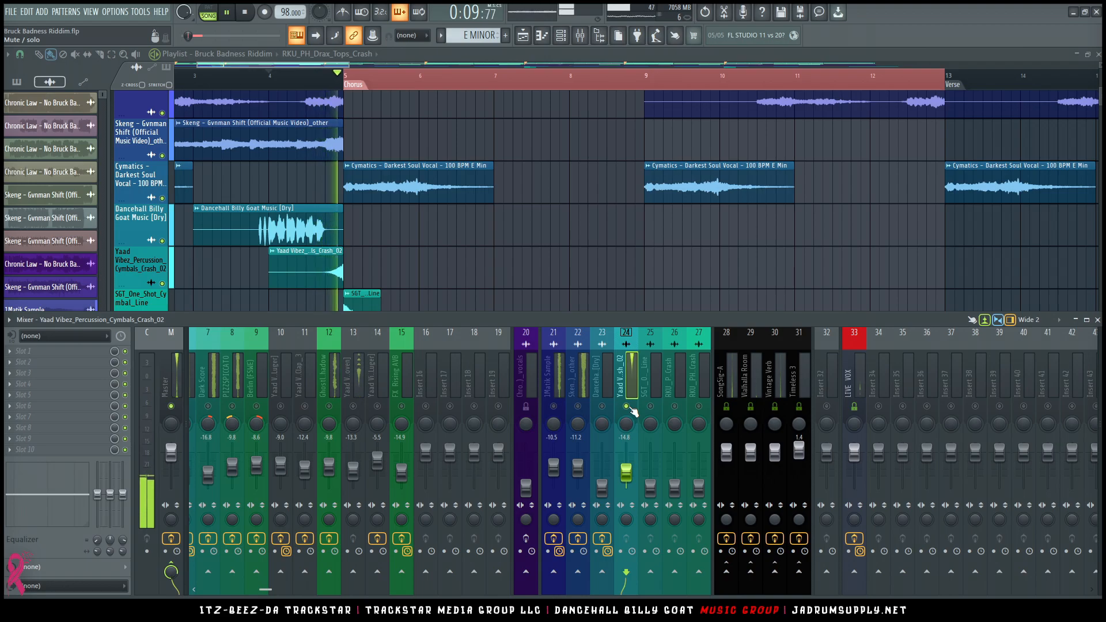
pyautogui.rightClick(627, 407)
pyautogui.press('space')
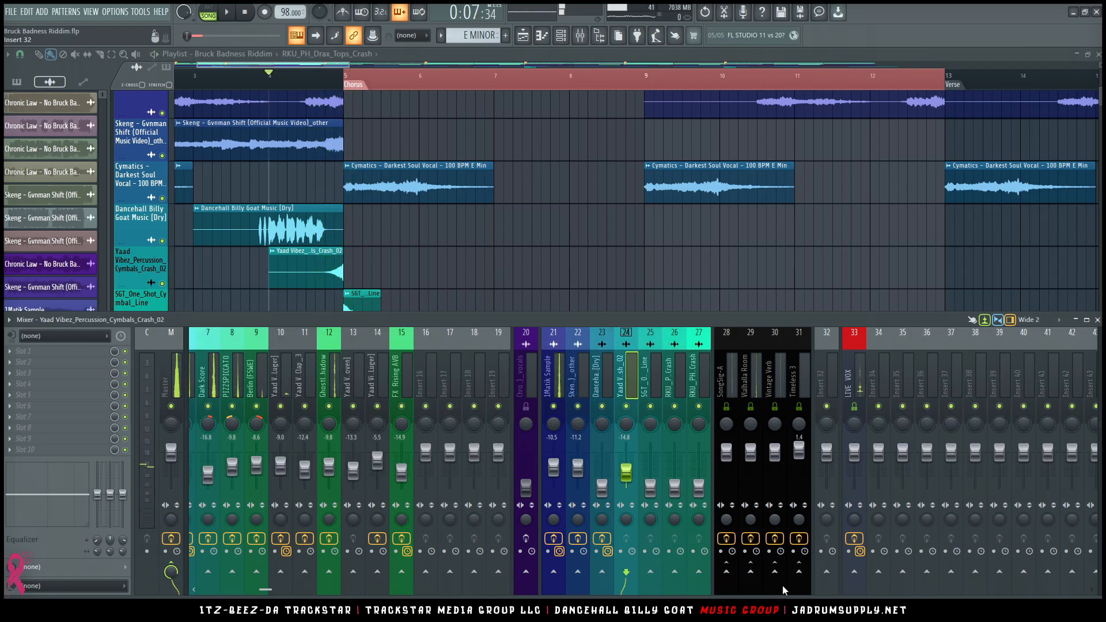
# Send the Cymbals_Crash_02 track to SongSig-A at about 68%, Valhalla Room and Vintage Verb, and lower its volume to -16.4 dB.
pyautogui.moveTo(751, 572)
pyautogui.mouseDown()
pyautogui.moveTo(750, 593)
pyautogui.moveTo(775, 593)
pyautogui.moveTo(736, 576)
pyautogui.mouseUp()
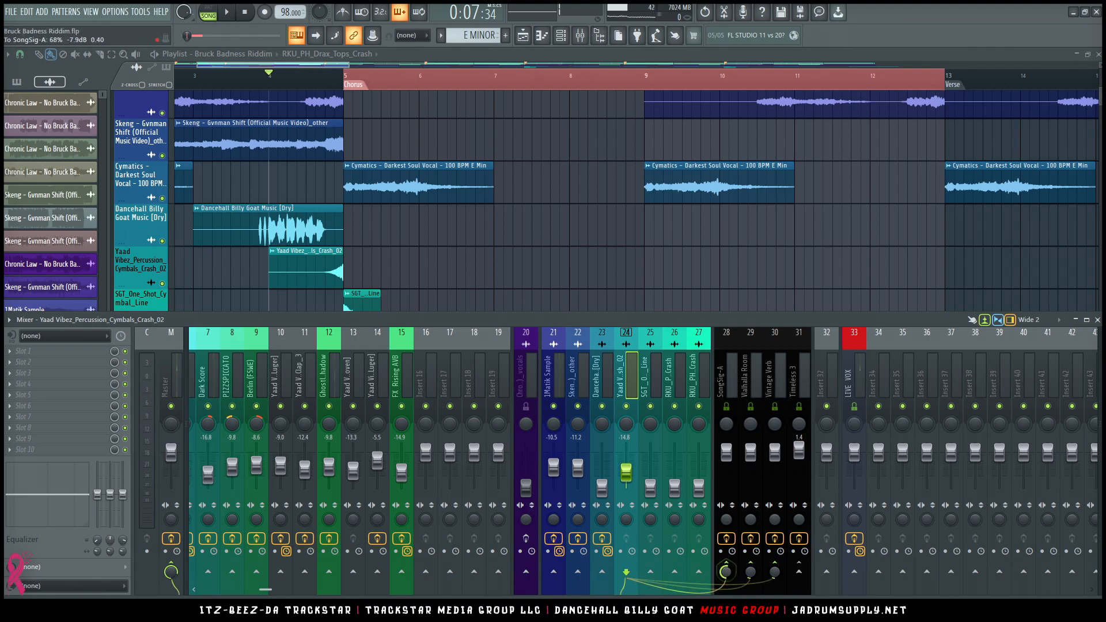
pyautogui.press('space')
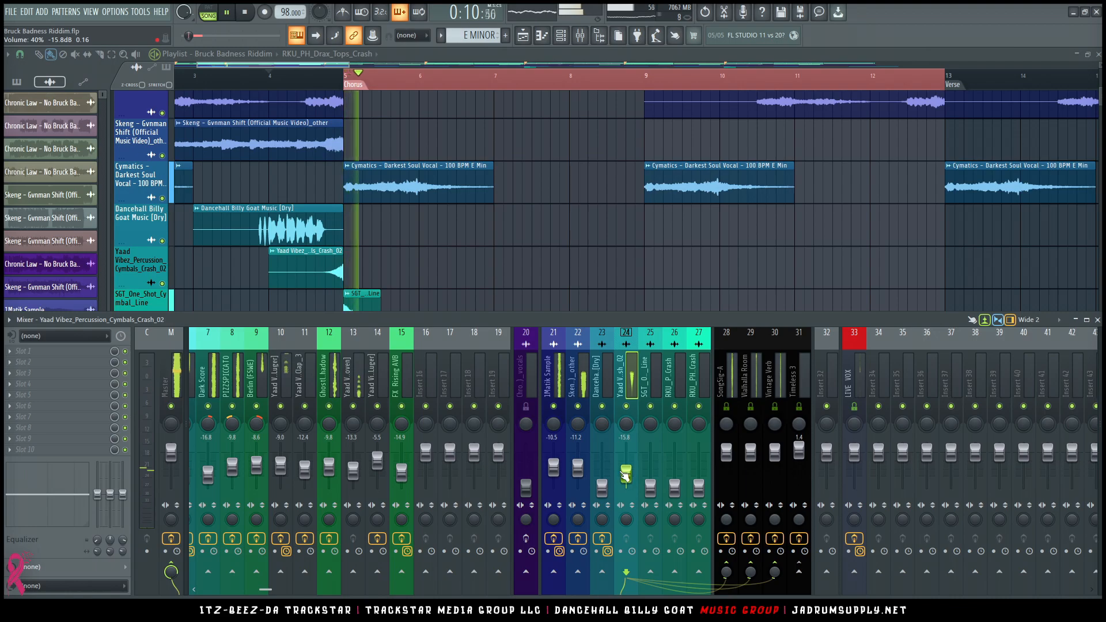
pyautogui.moveTo(621, 474); pyautogui.dragTo(626, 476)
pyautogui.press('space')
# Set the SGT_One_Shot_Cymbal_Line track's volume to -12.6 dB while replaying the transition into the chorus.
pyautogui.press('space')
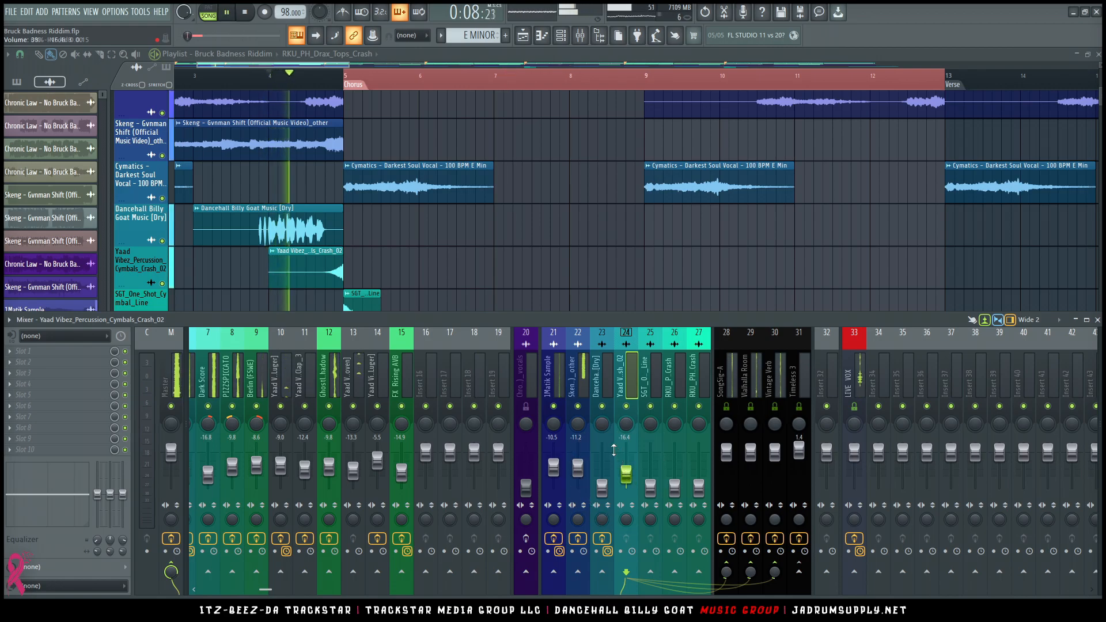
pyautogui.moveTo(649, 487); pyautogui.dragTo(651, 473)
pyautogui.press('space')
pyautogui.press('space')
pyautogui.press('space')
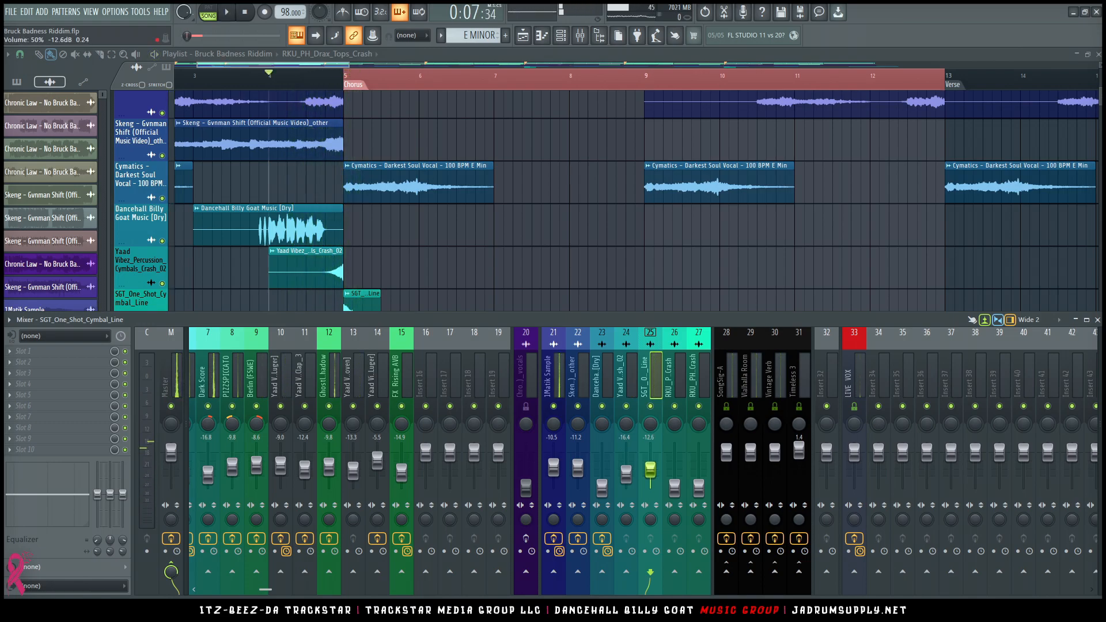
# Set the RKU_PH_Popular_Tops_Crash volume to -16.1 dB and RKU_PH_Drax_Tops_Crash to -13.3 dB against the full mix.
pyautogui.press('space')
pyautogui.moveTo(674, 487)
pyautogui.mouseDown()
pyautogui.moveTo(674, 474)
pyautogui.moveTo(650, 471)
pyautogui.moveTo(675, 472)
pyautogui.mouseUp()
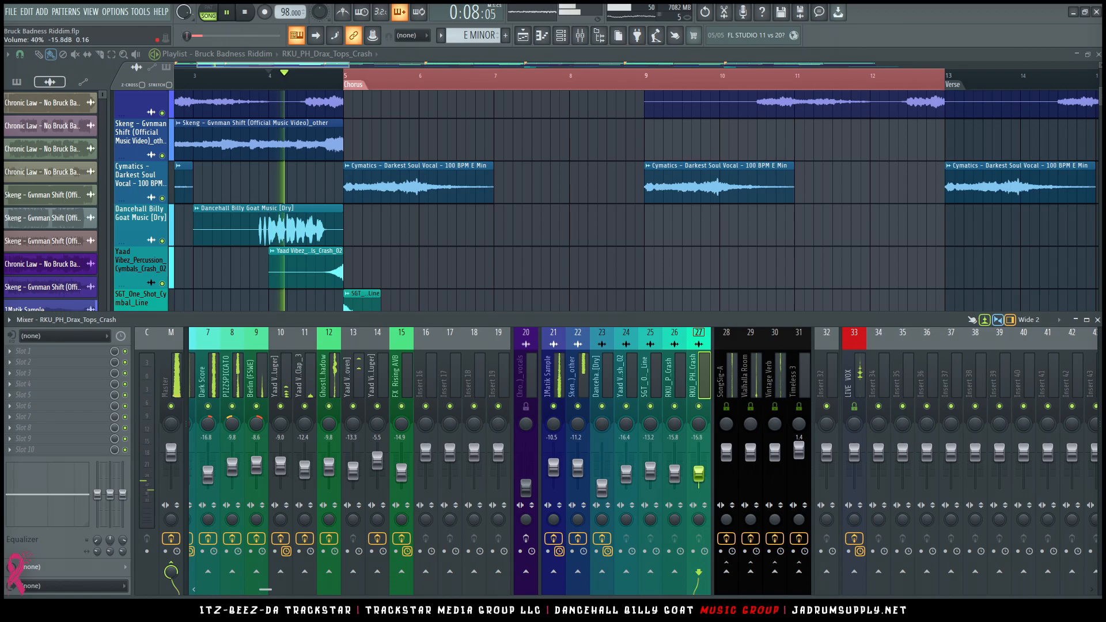
pyautogui.moveTo(674, 472); pyautogui.dragTo(682, 475)
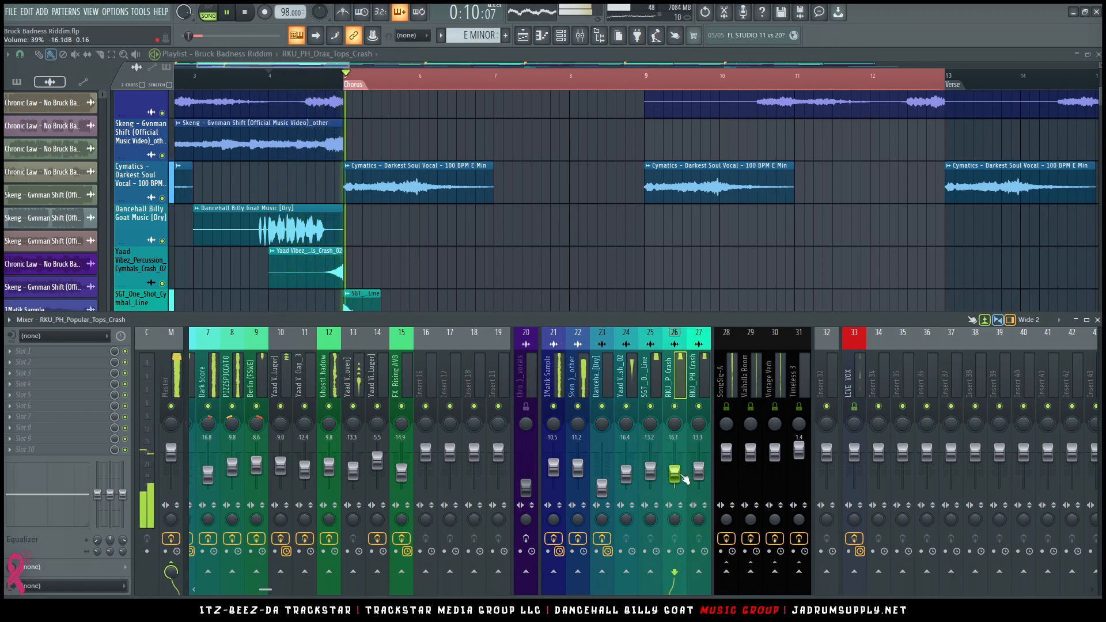
# Solo the SGT_One_Shot_Cymbal_Line track and replay the transition into the chorus.
pyautogui.scroll(-4, 478, 247)
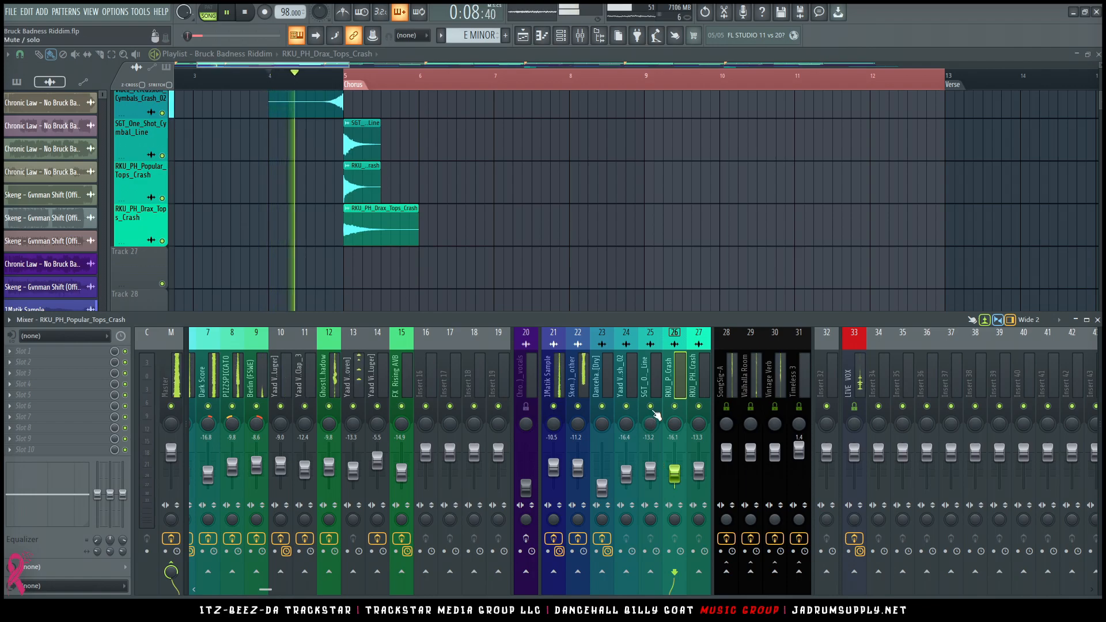
pyautogui.press('space')
pyautogui.press('space')
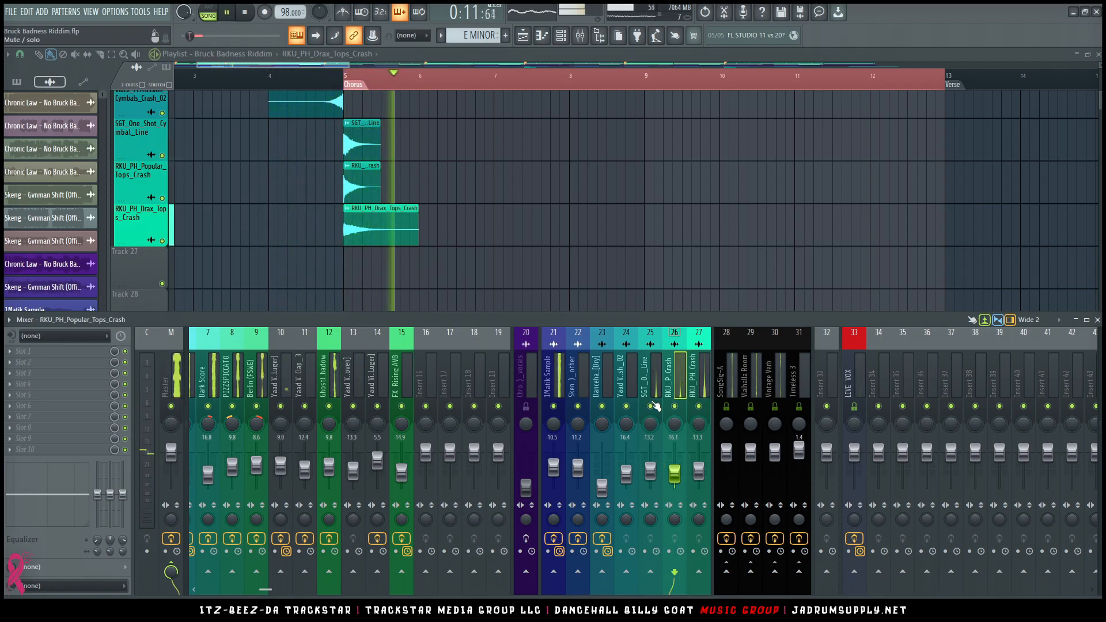
pyautogui.click(656, 381)
pyautogui.press('space')
pyautogui.press('space')
pyautogui.press('space')
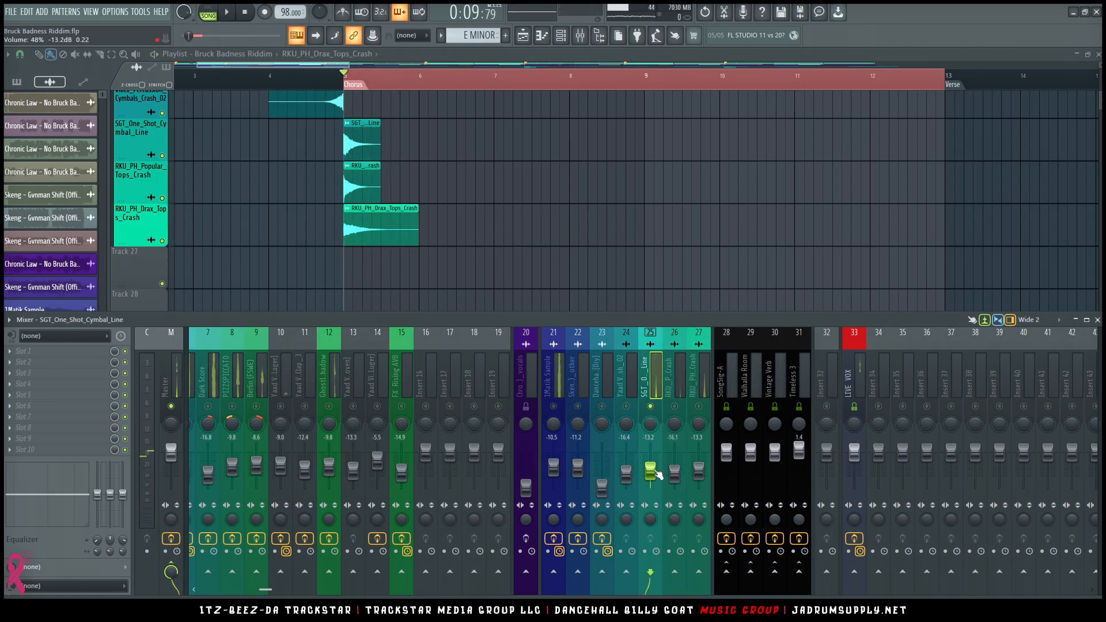
# Set SGT_One_Shot_Cymbal_Line to -19.9 dB and RKU_PH_Popular_Tops_Crash to -13.5 dB with the cymbals soloed, and replay the full mix.
pyautogui.moveTo(678, 479); pyautogui.dragTo(679, 475)
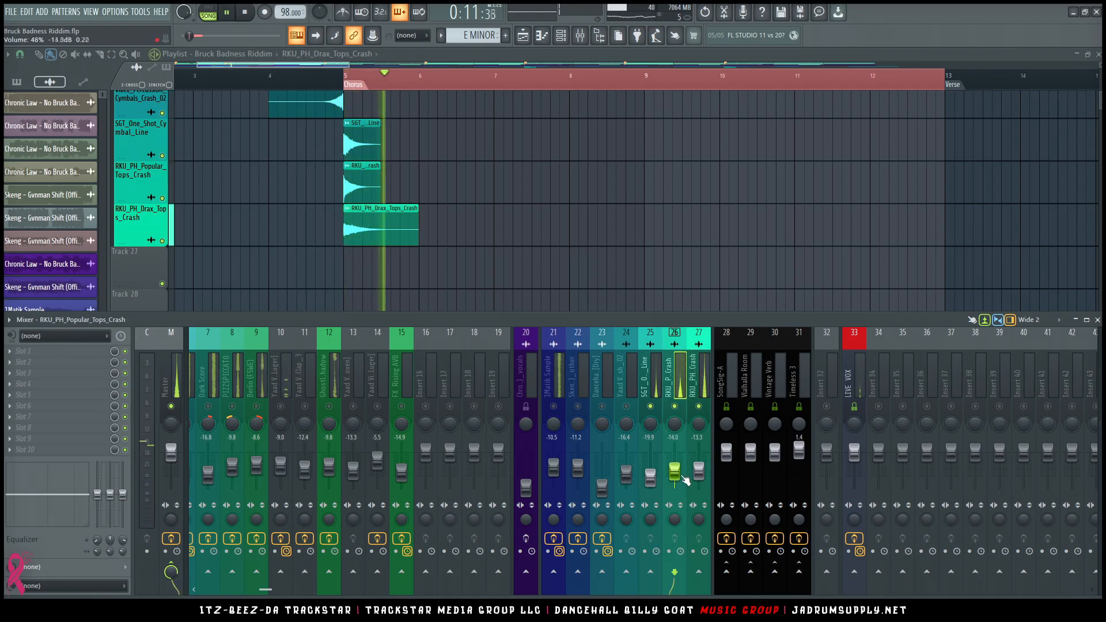
pyautogui.moveTo(698, 474); pyautogui.dragTo(697, 468)
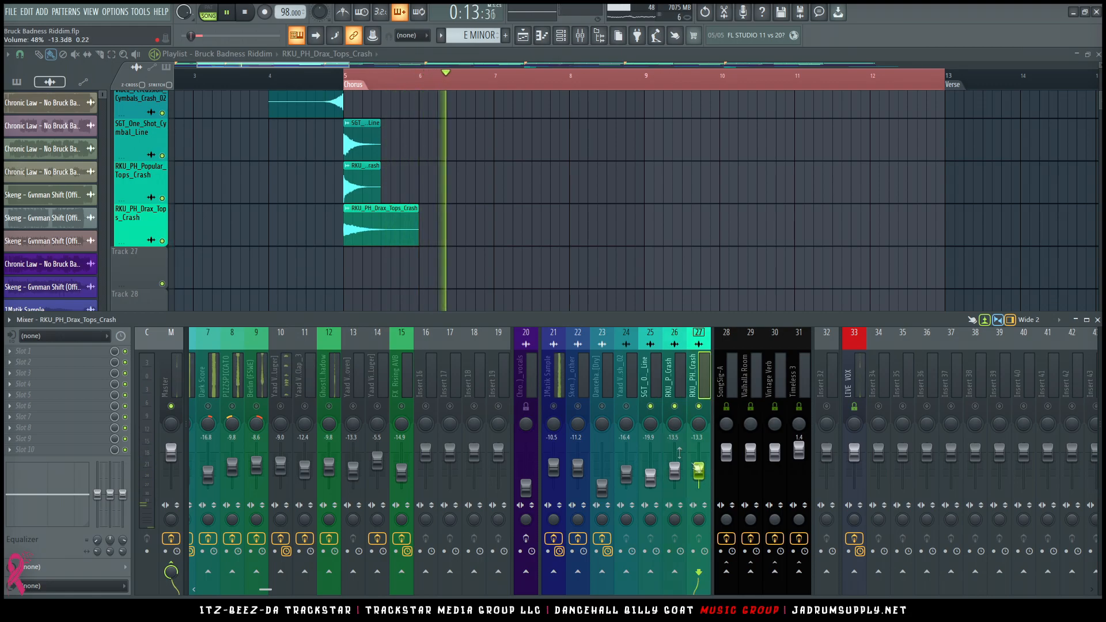
pyautogui.press('space')
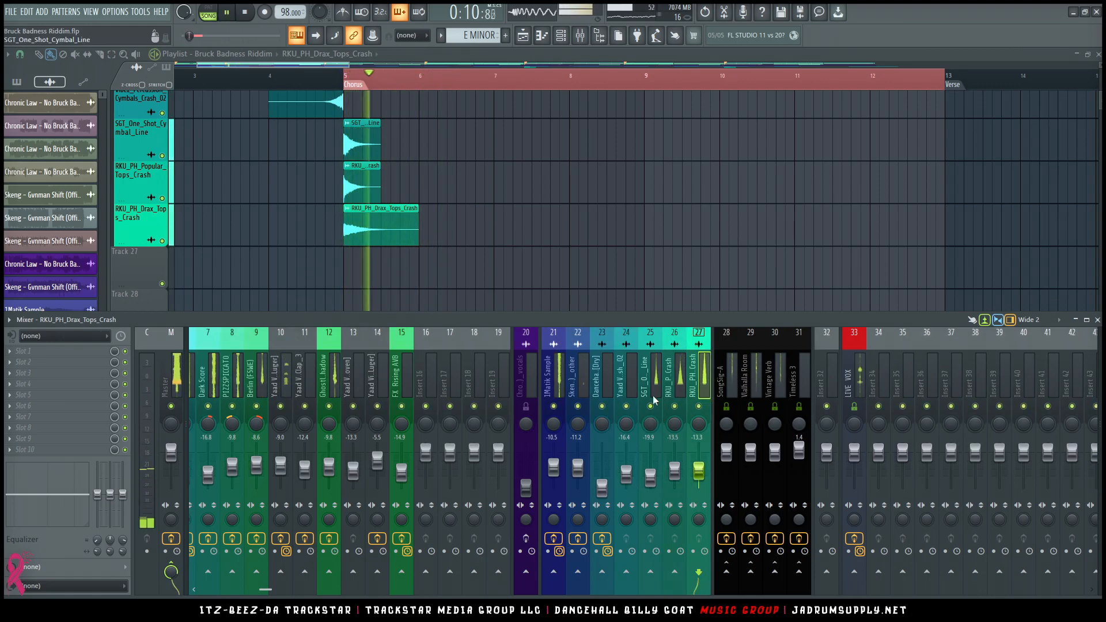
pyautogui.press('space')
pyautogui.press('space')
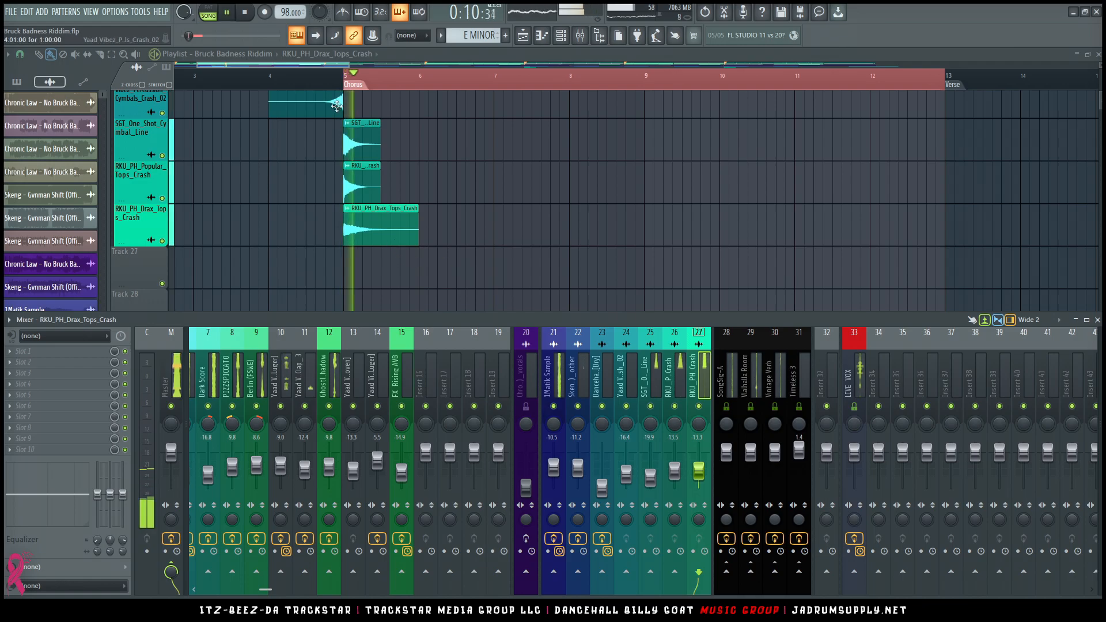
# Mute the SGT_One_Shot_Cymbal_Line and RKU_PH_Popular_Tops_Crash playlist tracks and audition RKU_PH_Drax_Tops_Crash at the chorus start.
pyautogui.scroll(5, 337, 105)
pyautogui.press('space')
pyautogui.press('space')
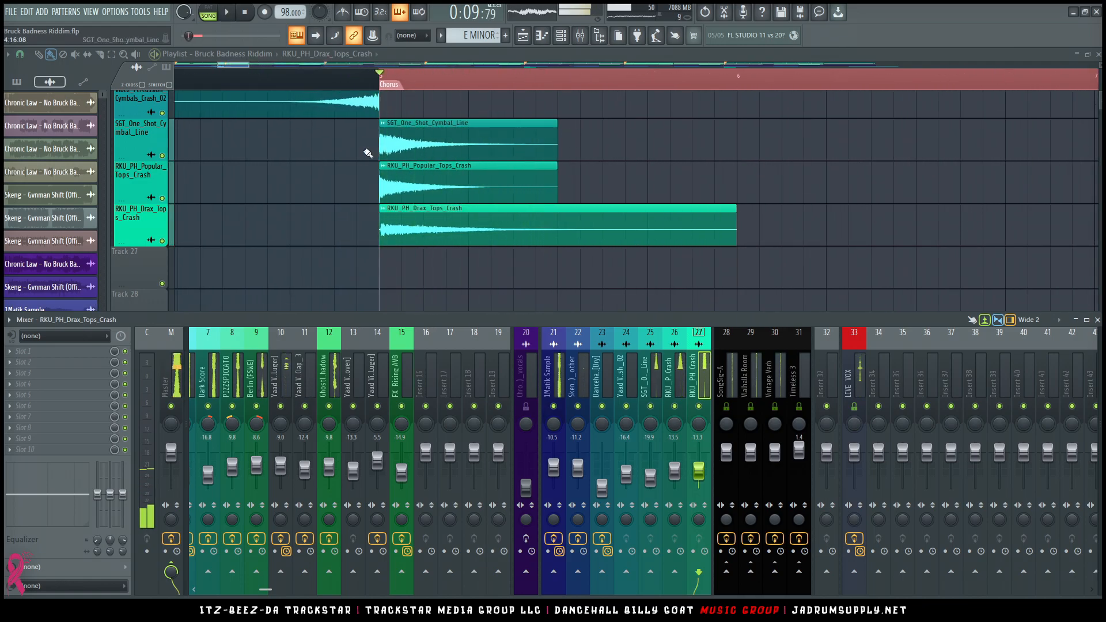
pyautogui.press('F9')
pyautogui.click(161, 198)
pyautogui.click(162, 156)
pyautogui.press('space')
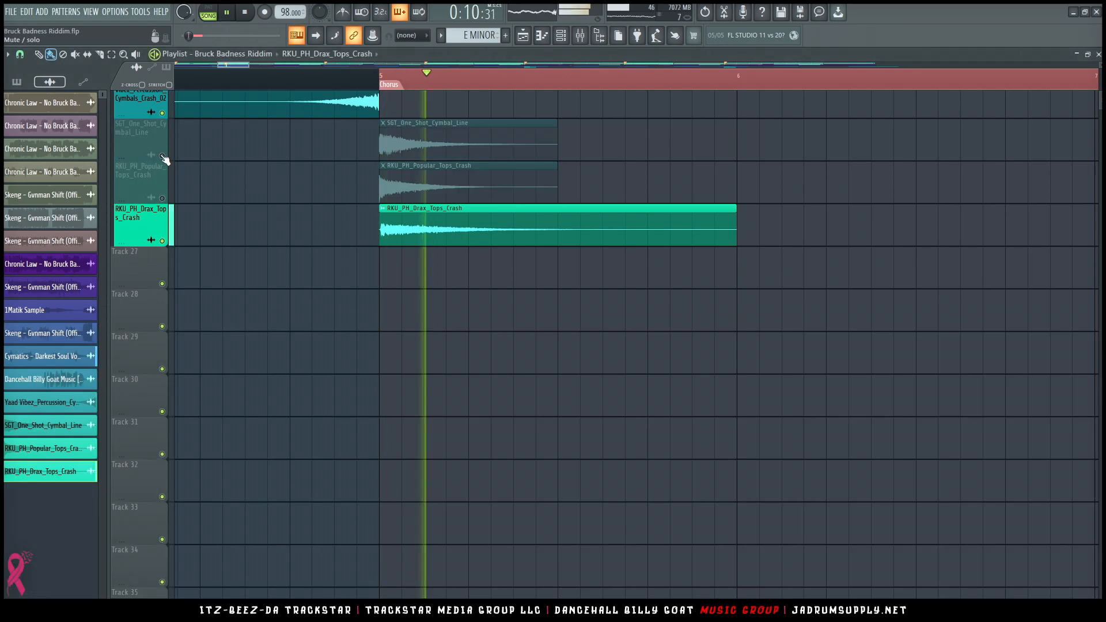
pyautogui.press('space')
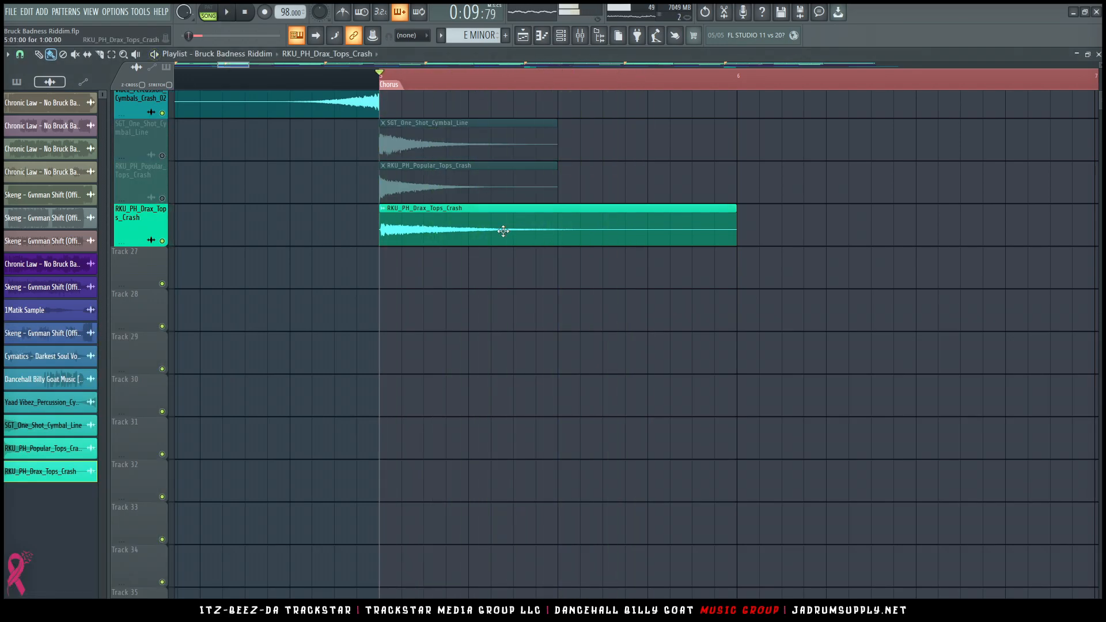
# Set the RKU_PH_Drax_Tops_Crash clip's time stretch to 0:12:00 and audition the shortened crash.
pyautogui.doubleClick(541, 229)
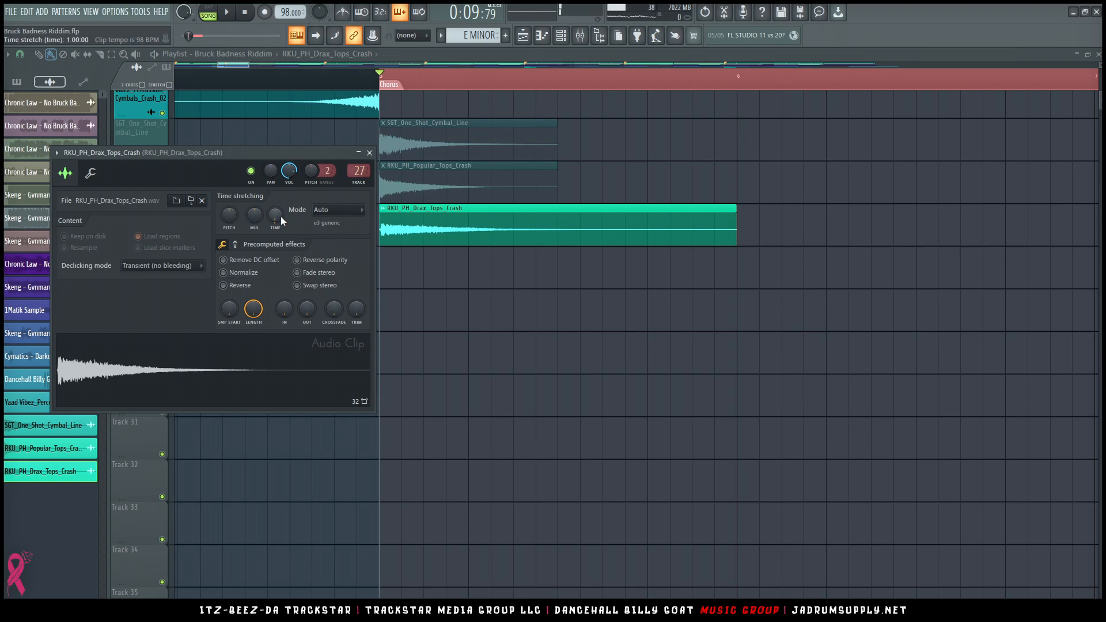
pyautogui.scroll(-4, 281, 217)
pyautogui.press('space')
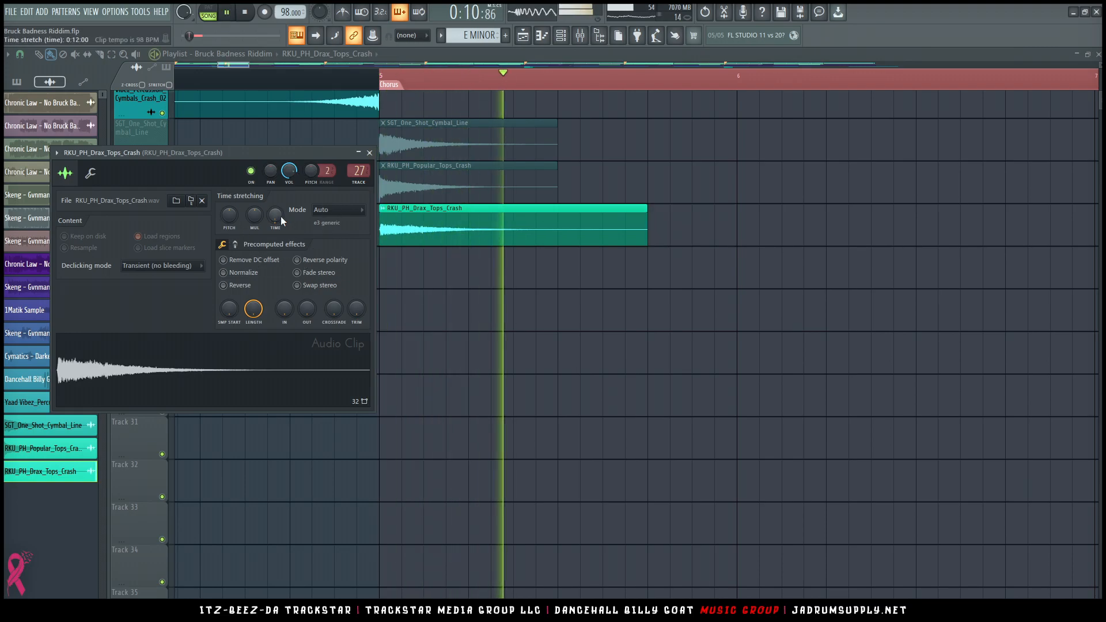
pyautogui.press('Escape')
pyautogui.press('space')
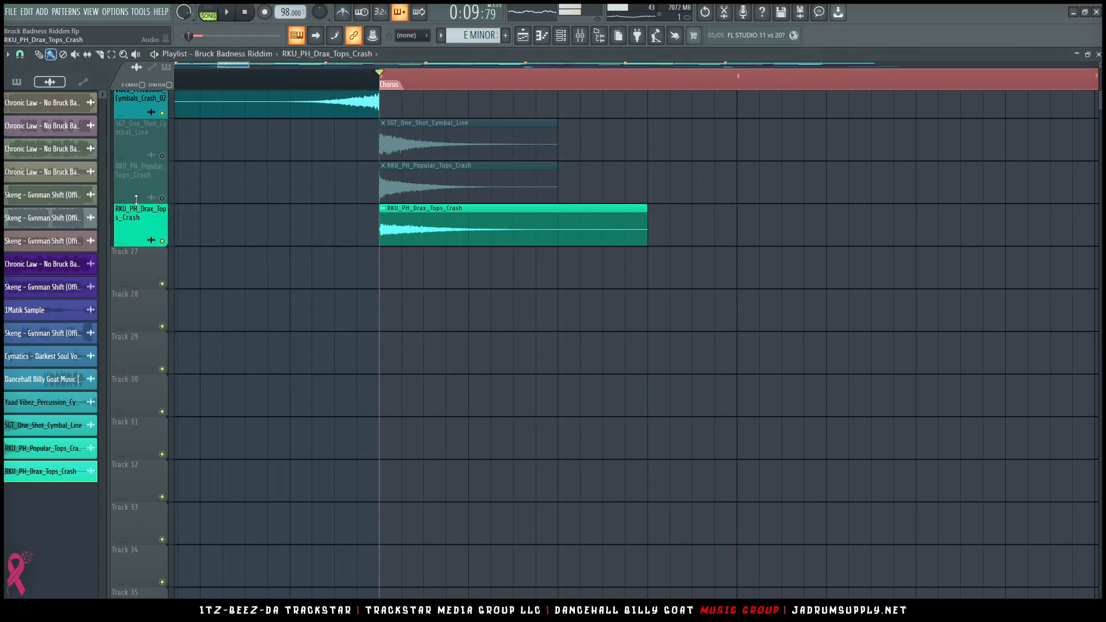
# Unmute the RKU_PH_Popular_Tops_Crash and SGT_One_Shot_Cymbal_Line playlist tracks and replay the chorus start.
pyautogui.click(163, 198)
pyautogui.click(163, 156)
pyautogui.press('space')
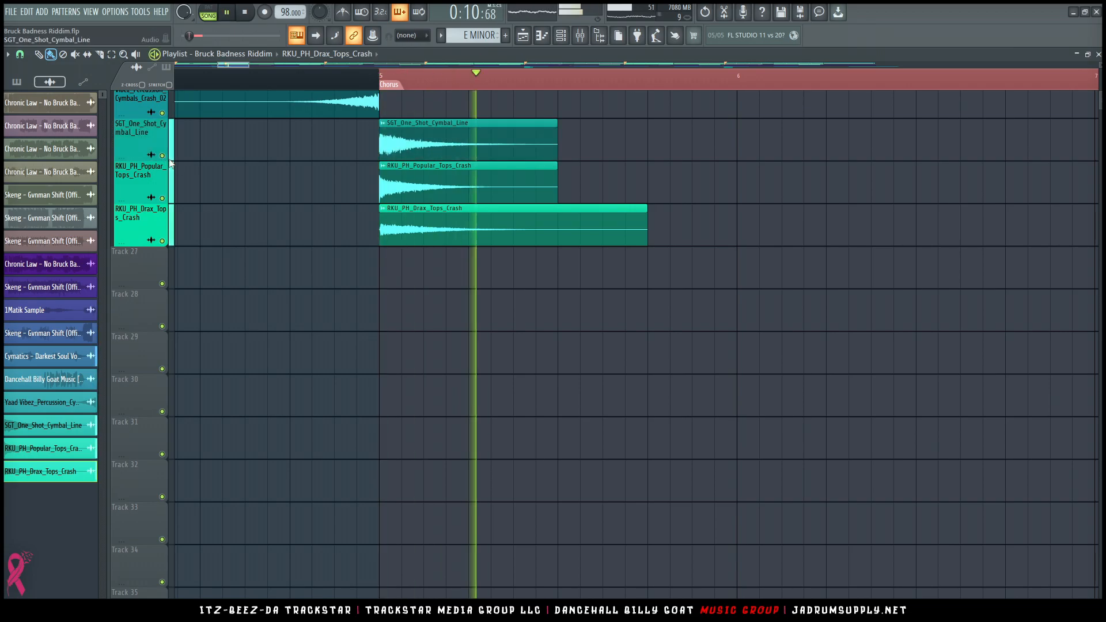
pyautogui.press('space')
# Try a time stretch of 0:08:00 on the RKU_PH_Drax_Tops_Crash clip, compare by ear, and return it to 0:12:00.
pyautogui.doubleClick(486, 237)
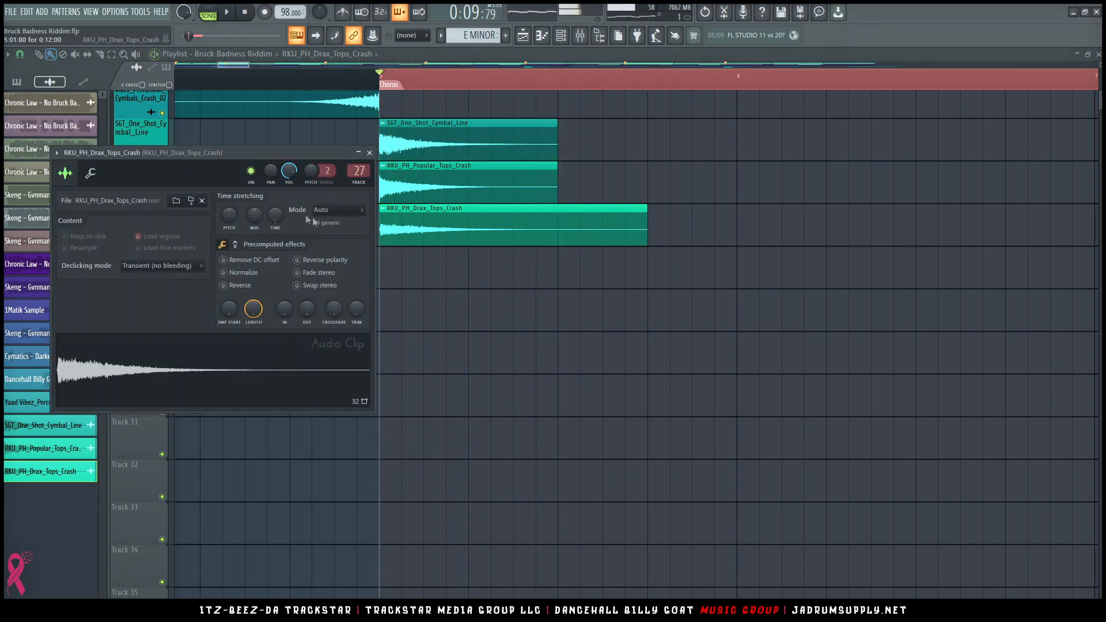
pyautogui.scroll(2, 281, 214)
pyautogui.press('space')
pyautogui.press('space')
pyautogui.press('space')
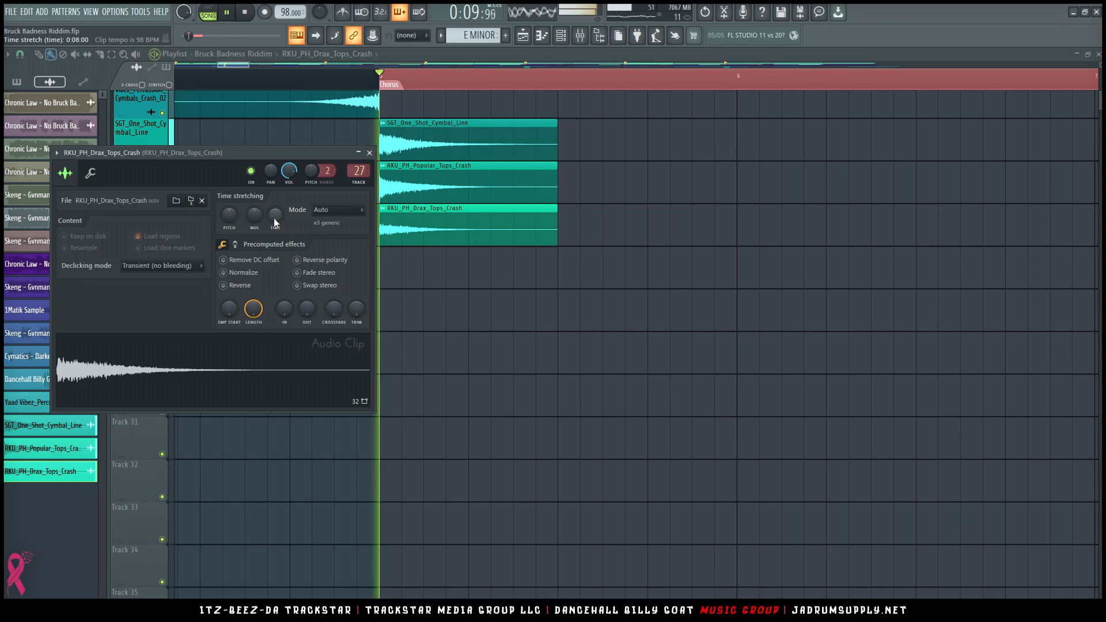
pyautogui.press('space')
pyautogui.press('space')
pyautogui.scroll(1, 275, 216)
pyautogui.press('space')
pyautogui.press('space')
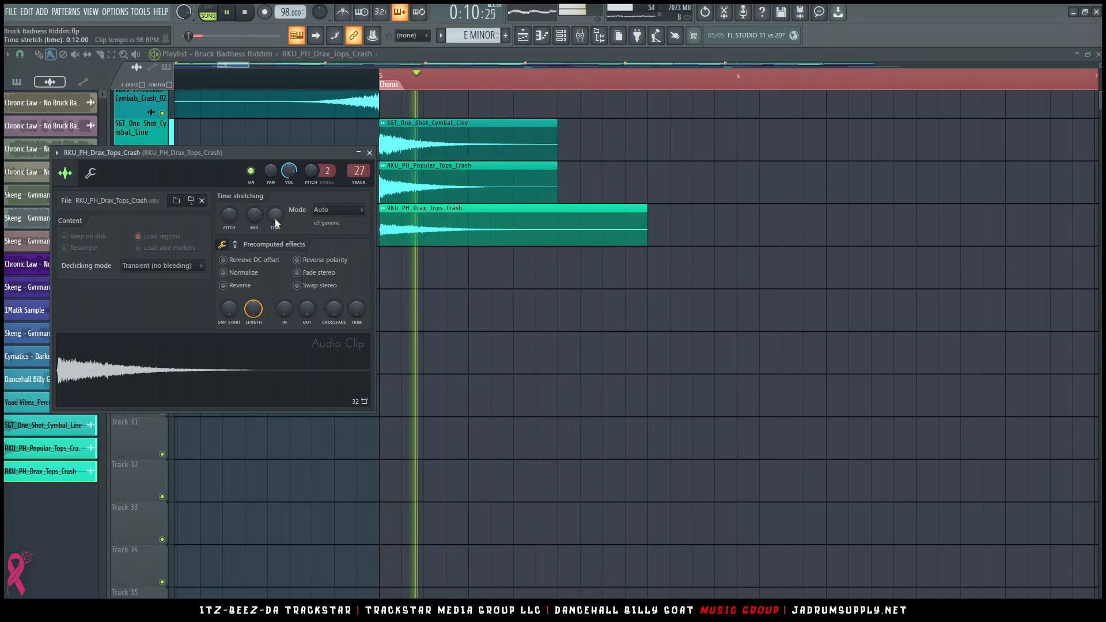
pyautogui.press('Escape')
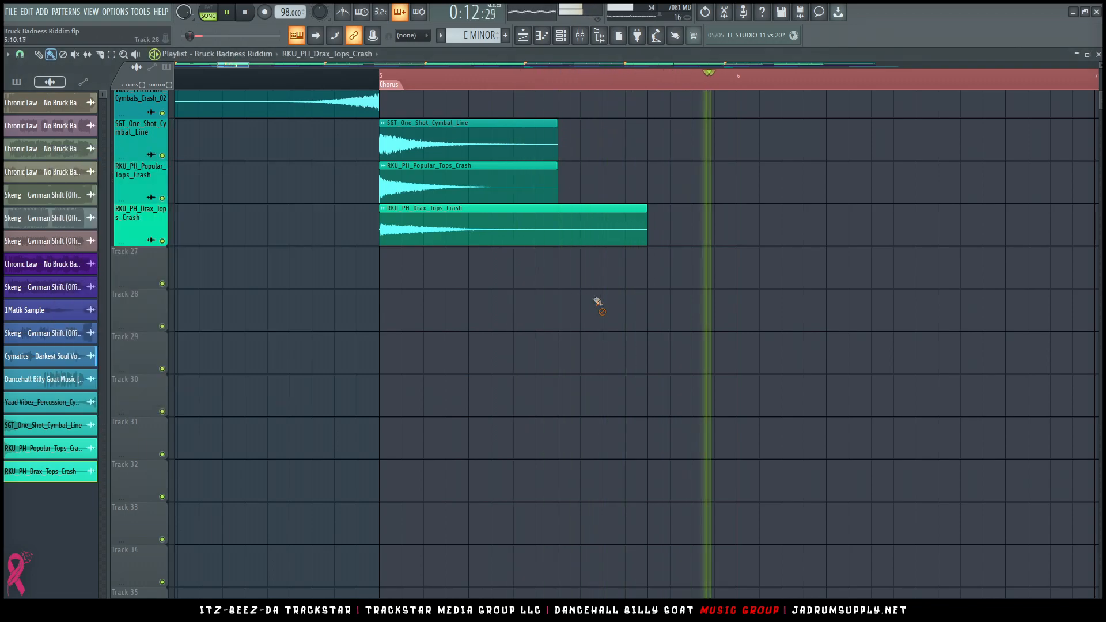
# Set the volumes of SGT_One_Shot_Cymbal_Line to -17.2 dB, RKU_PH_Popular_Tops_Crash to -14.9 dB and RKU_PH_Drax_Tops_Crash to -16.5 dB.
pyautogui.click(580, 35)
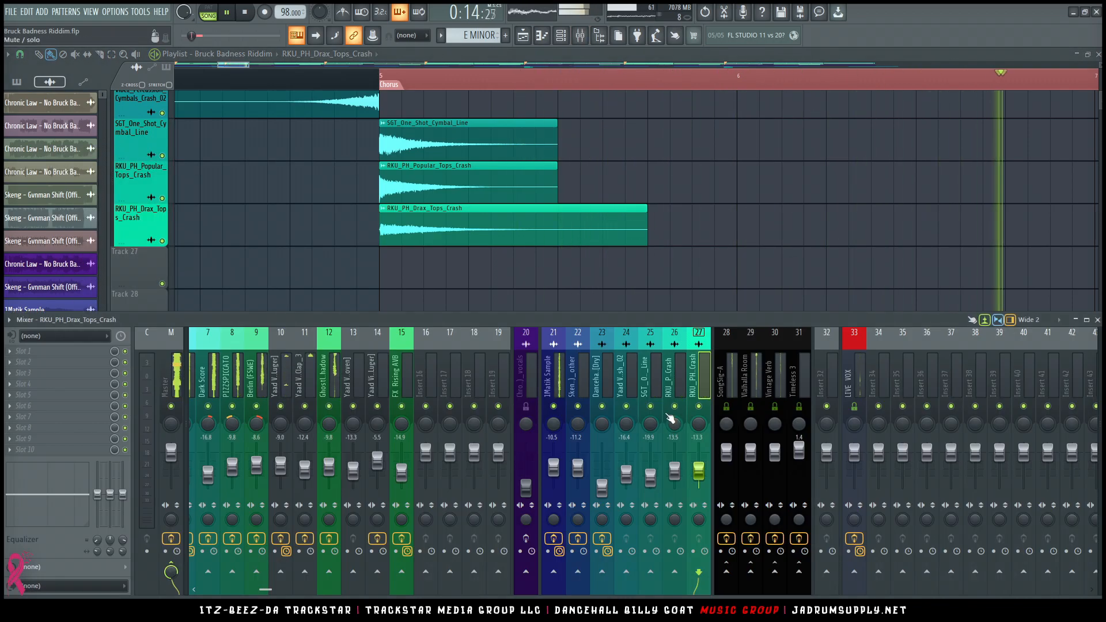
pyautogui.moveTo(657, 478); pyautogui.dragTo(657, 475)
pyautogui.press('space')
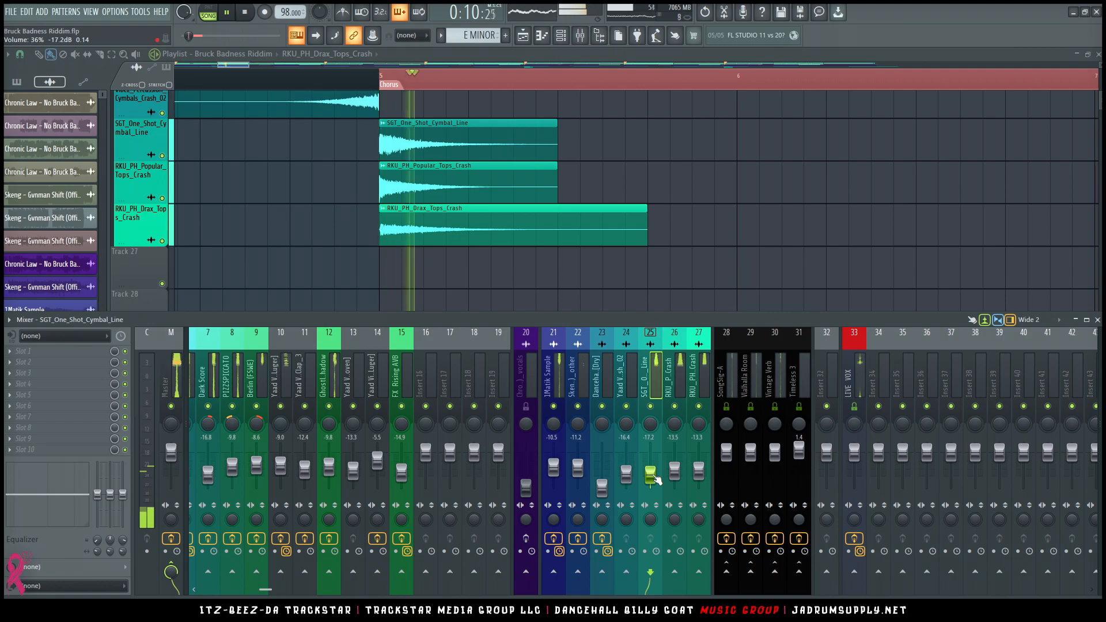
pyautogui.moveTo(674, 471); pyautogui.dragTo(674, 473)
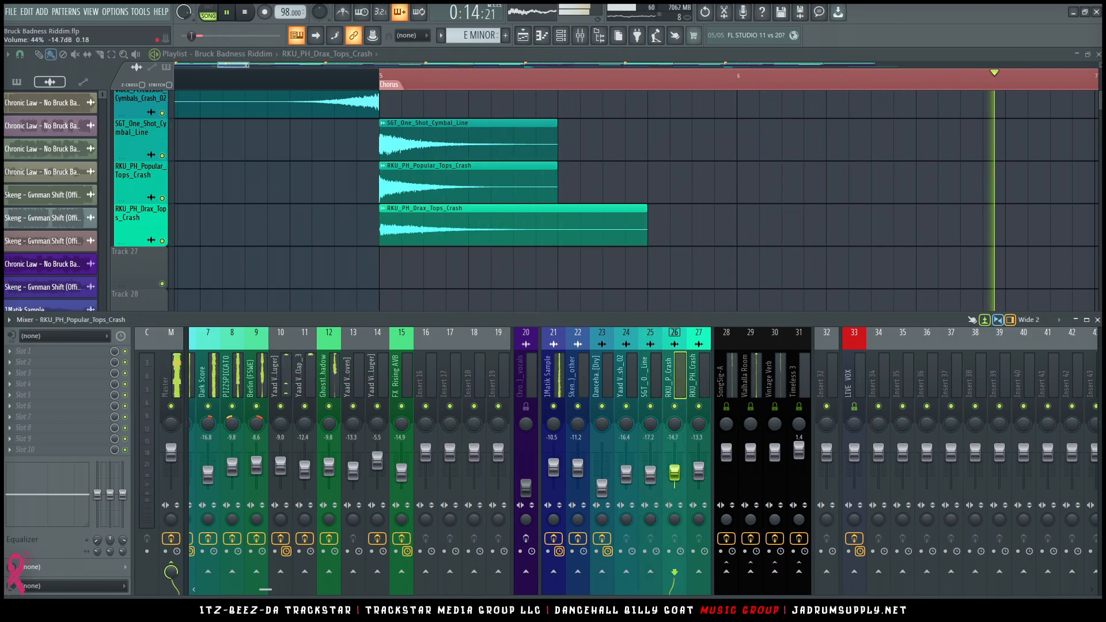
pyautogui.moveTo(697, 470); pyautogui.dragTo(698, 472)
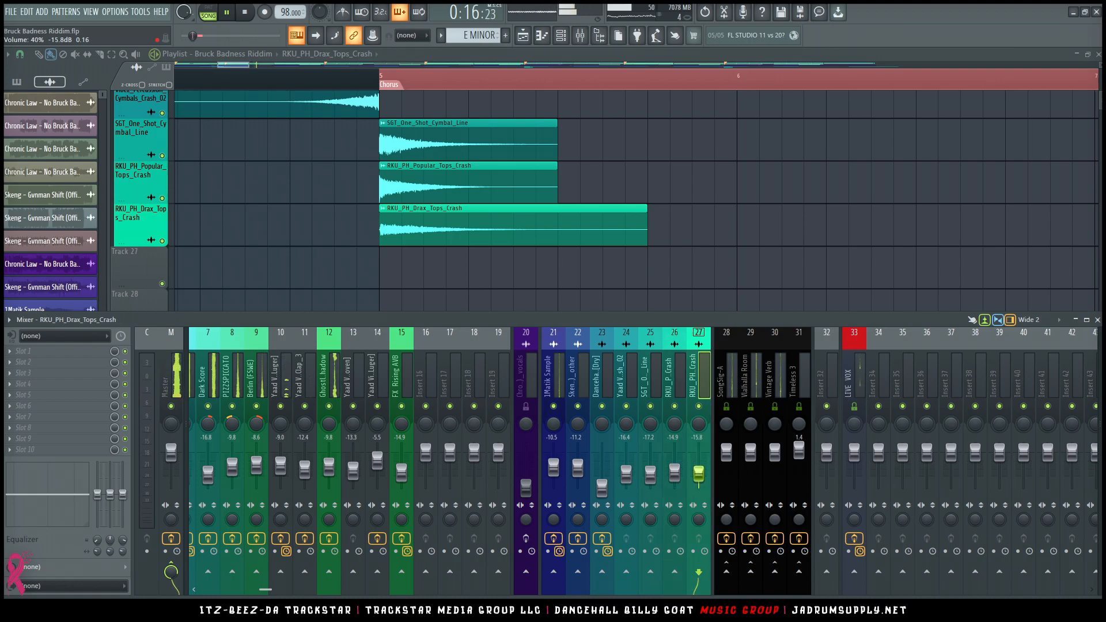
pyautogui.press('space')
pyautogui.press('space')
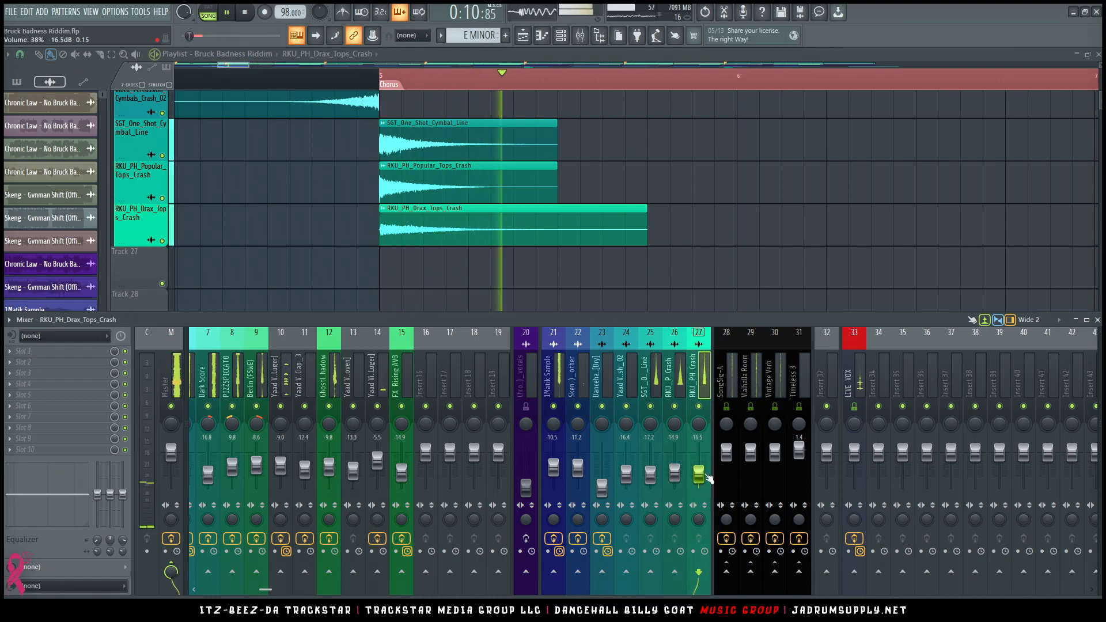
pyautogui.moveTo(700, 448); pyautogui.dragTo(700, 450)
# Mute and unmute each of the three cymbal and crash tracks in turn while replaying the chorus start to compare them.
pyautogui.click(699, 406)
pyautogui.click(699, 407)
pyautogui.click(650, 407)
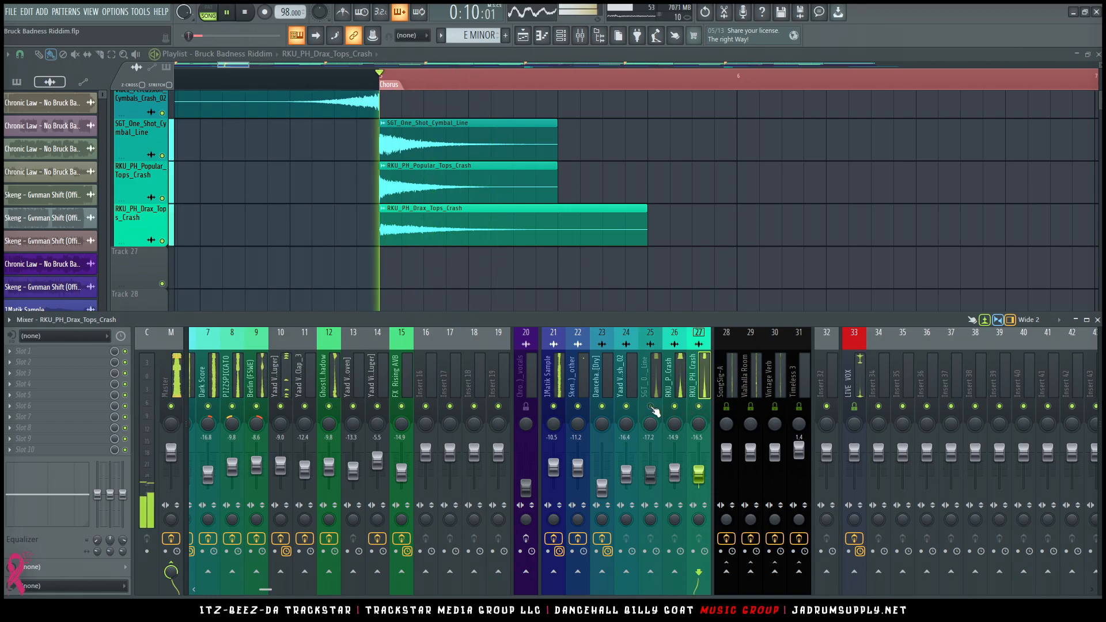
pyautogui.click(650, 407)
pyautogui.press('space')
pyautogui.click(675, 407)
pyautogui.press('space')
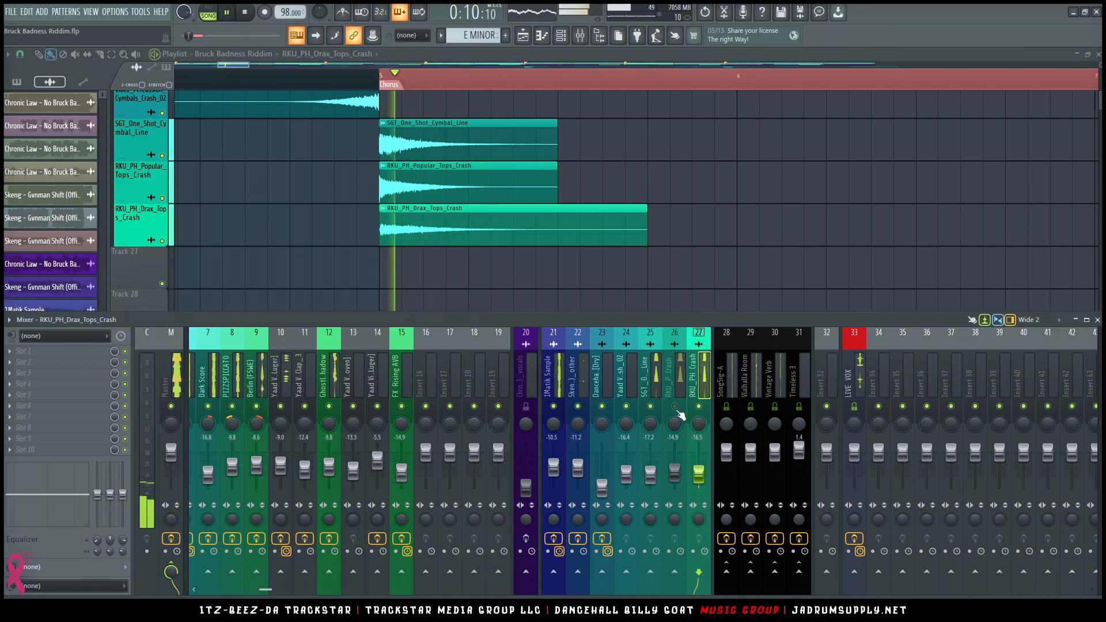
pyautogui.click(675, 406)
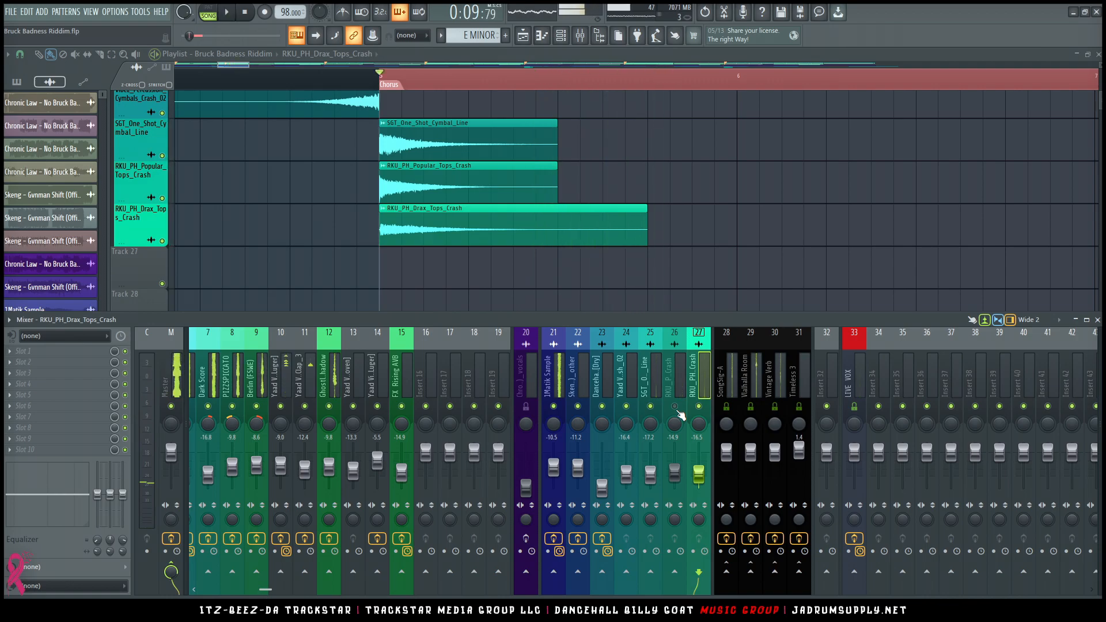
# Lower the three cymbal tracks together to -21.1 dB for SGT_One_Shot_Cymbal_Line, -18.7 dB for Popular_Tops_Crash and -20.3 dB for Drax_Tops_Crash.
pyautogui.keyDown('shift'); pyautogui.click(642, 395); pyautogui.keyUp('shift')
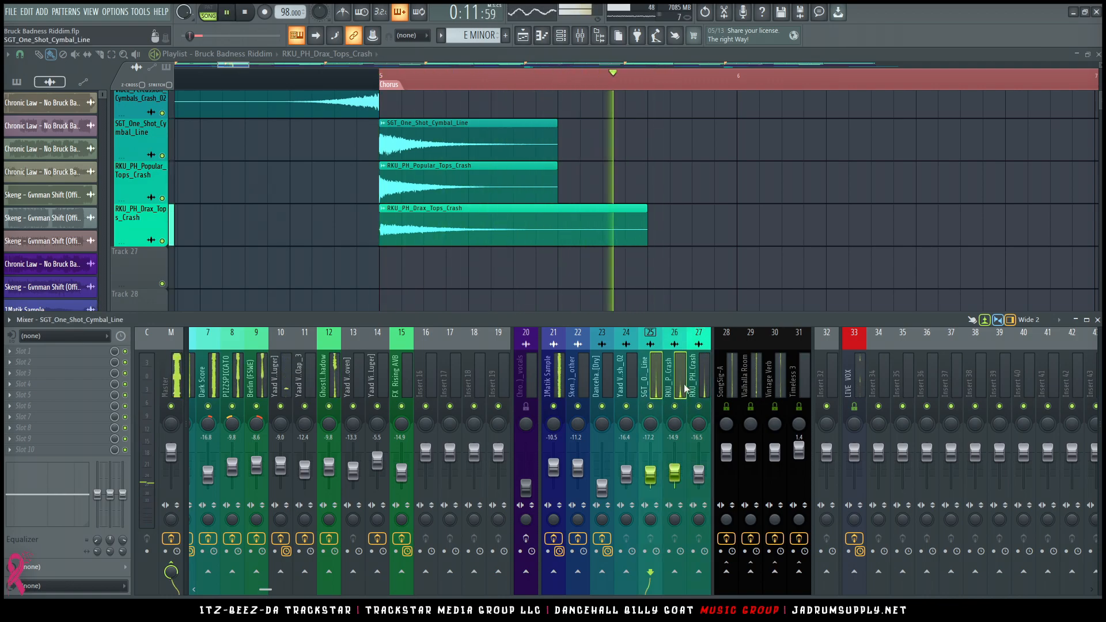
pyautogui.scroll(-3, 645, 453)
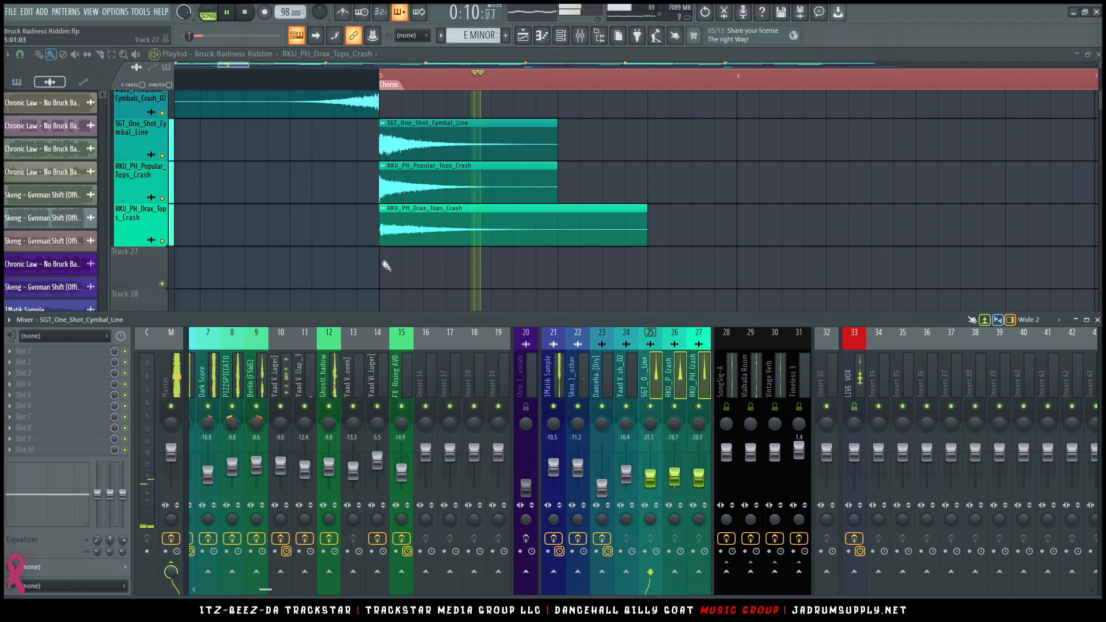
pyautogui.click(291, 75)
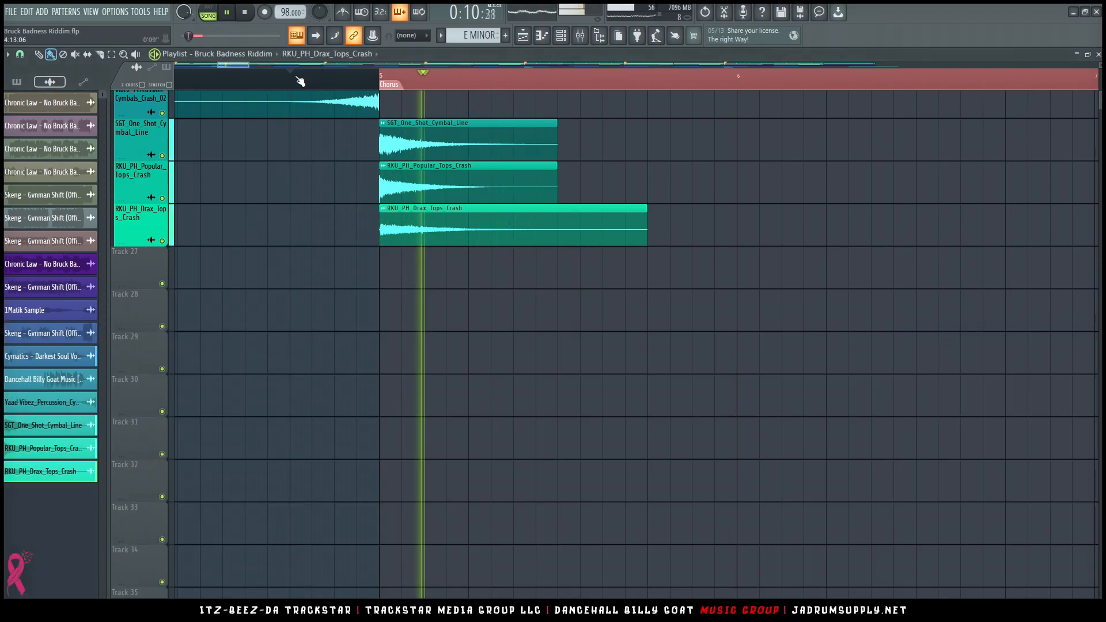
# Add a quick fade-out to the SGT_One_Shot_Cymbal_Line clip and a 32% quick fade-out to the RKU_PH_Popular_Tops_Crash clip.
pyautogui.doubleClick(425, 140)
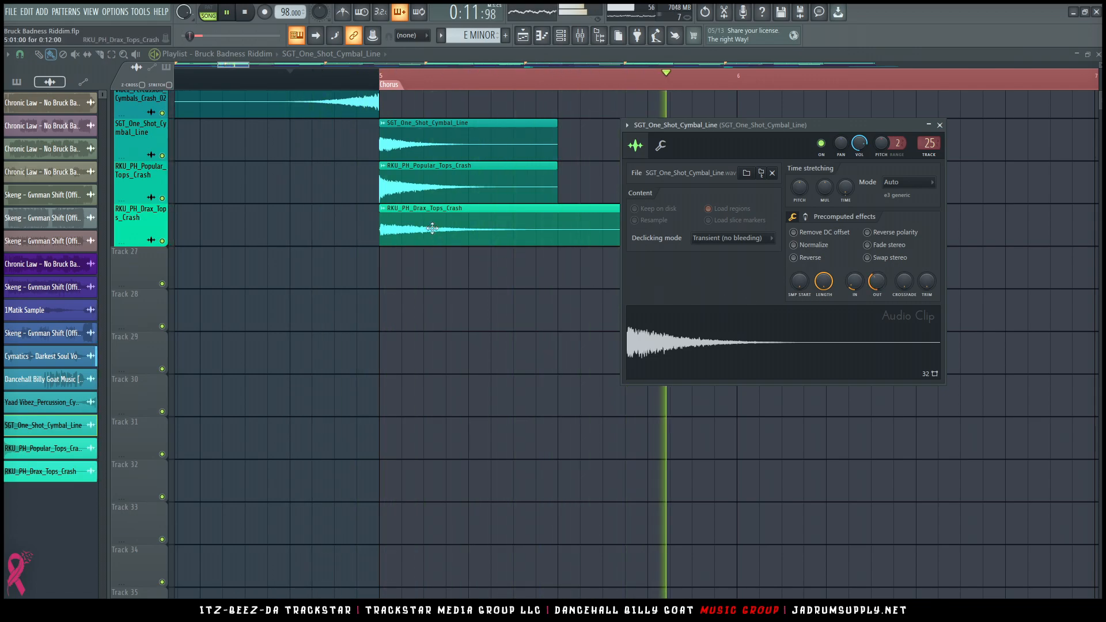
pyautogui.doubleClick(497, 192)
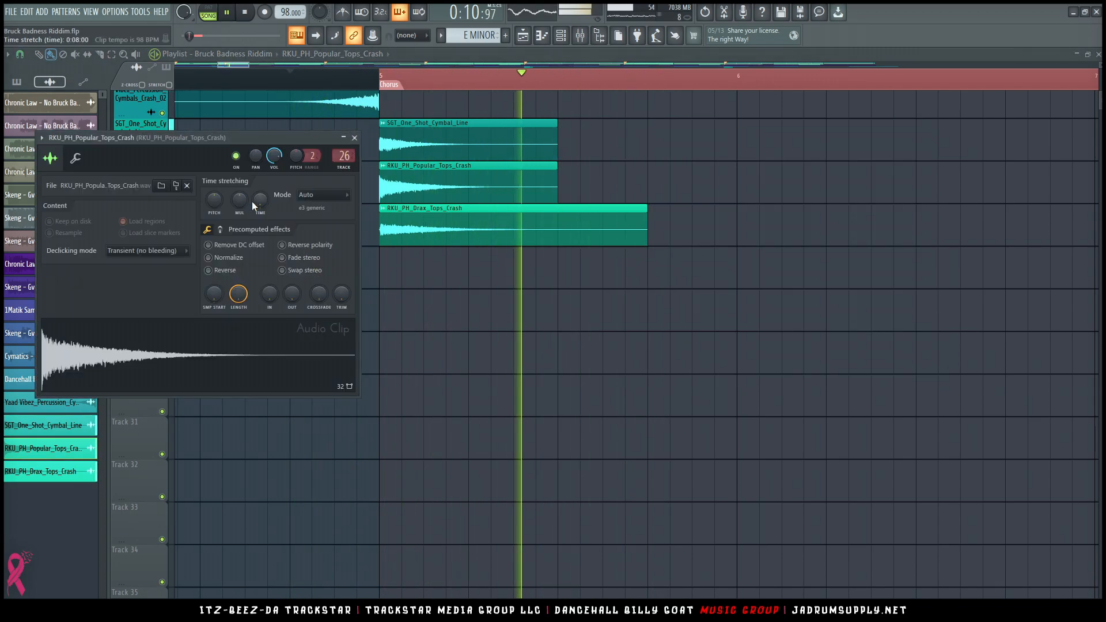
pyautogui.moveTo(295, 296); pyautogui.dragTo(295, 275)
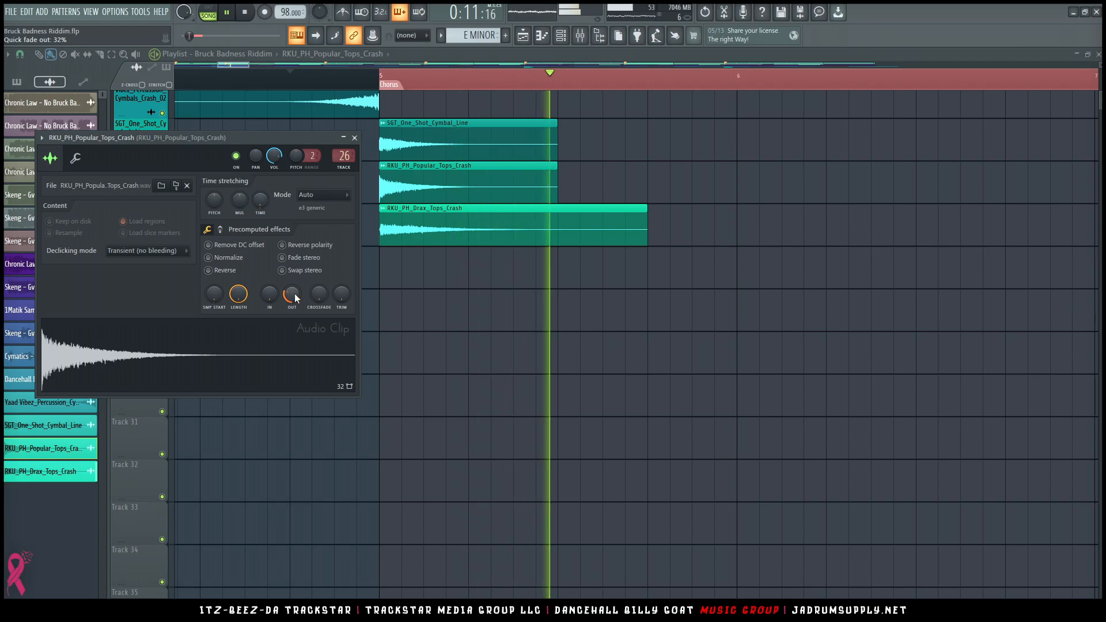
pyautogui.press('space')
pyautogui.press('Escape')
pyautogui.press('space')
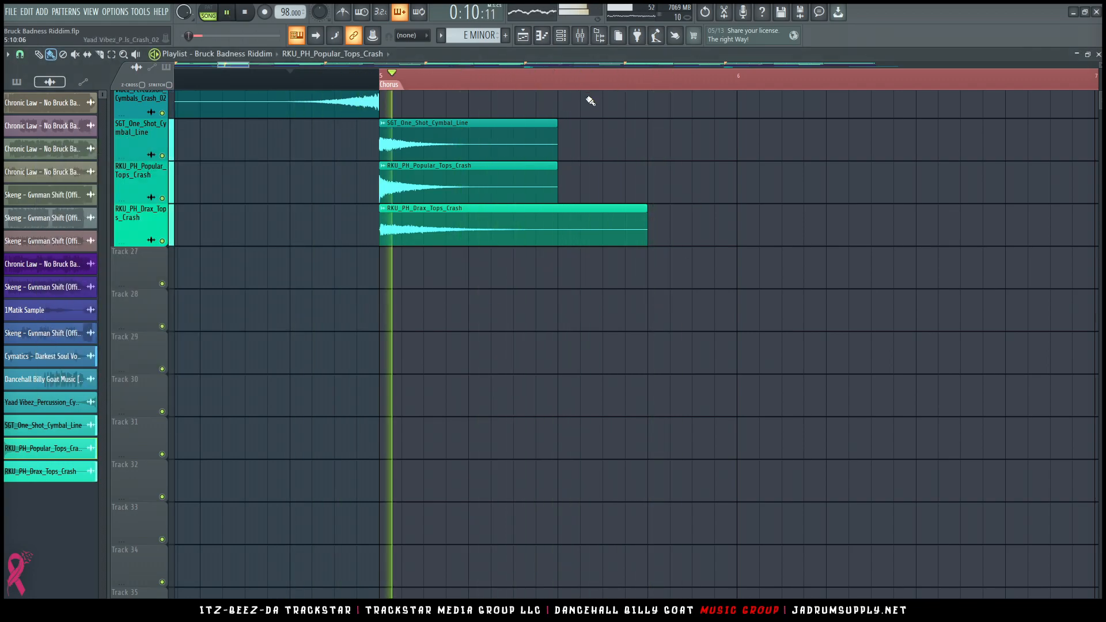
# Raise the three cymbal tracks together to -19.6 dB for SGT_One_Shot_Cymbal_Line, -17.2 dB for Popular_Tops_Crash and -18.8 dB for Drax_Tops_Crash.
pyautogui.press('F9')
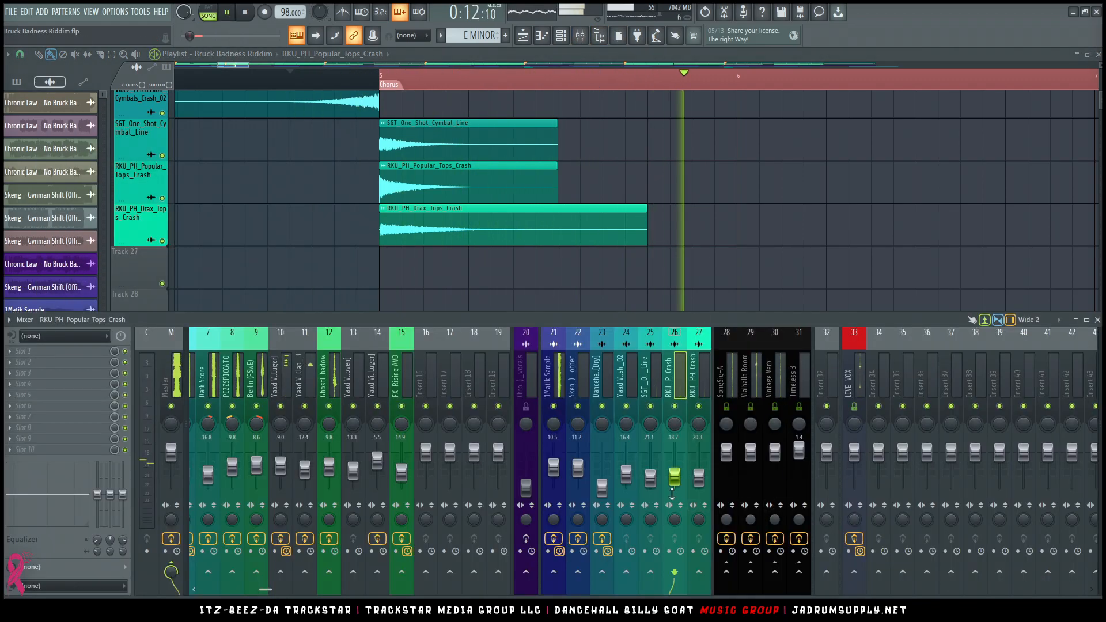
pyautogui.keyDown('ctrl'); pyautogui.click(692, 377); pyautogui.keyUp('ctrl')
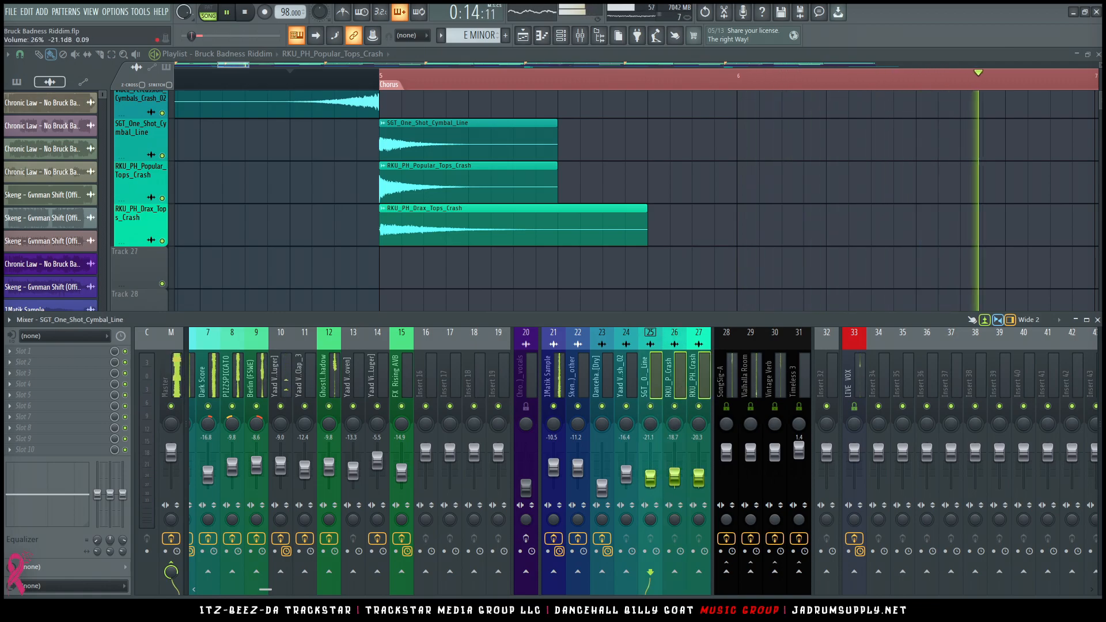
pyautogui.scroll(3, 657, 483)
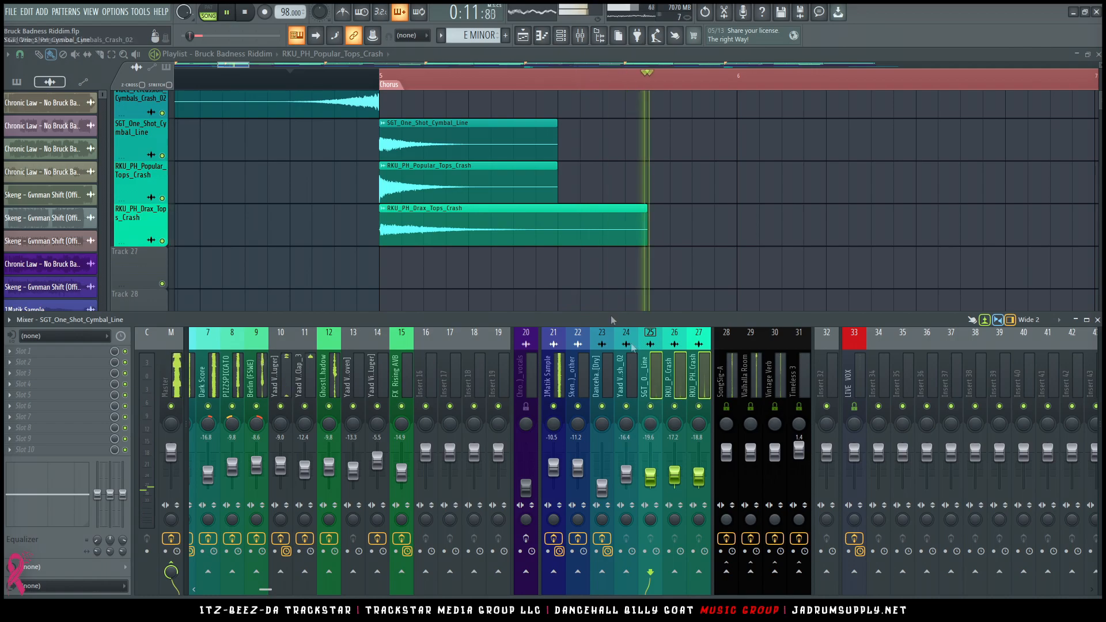
# Replay the chorus start and check the sample settings of the SGT_One_Shot_Cymbal_Line and RKU_PH_Popular_Tops_Crash clips.
pyautogui.press('F9')
pyautogui.press('space')
pyautogui.press('space')
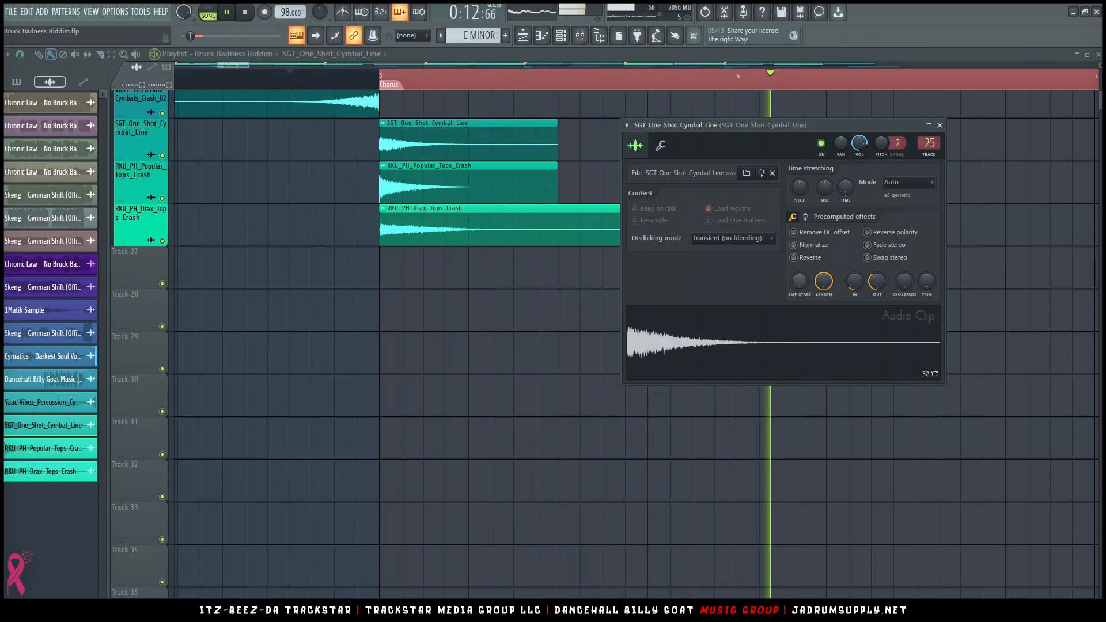
pyautogui.doubleClick(425, 178)
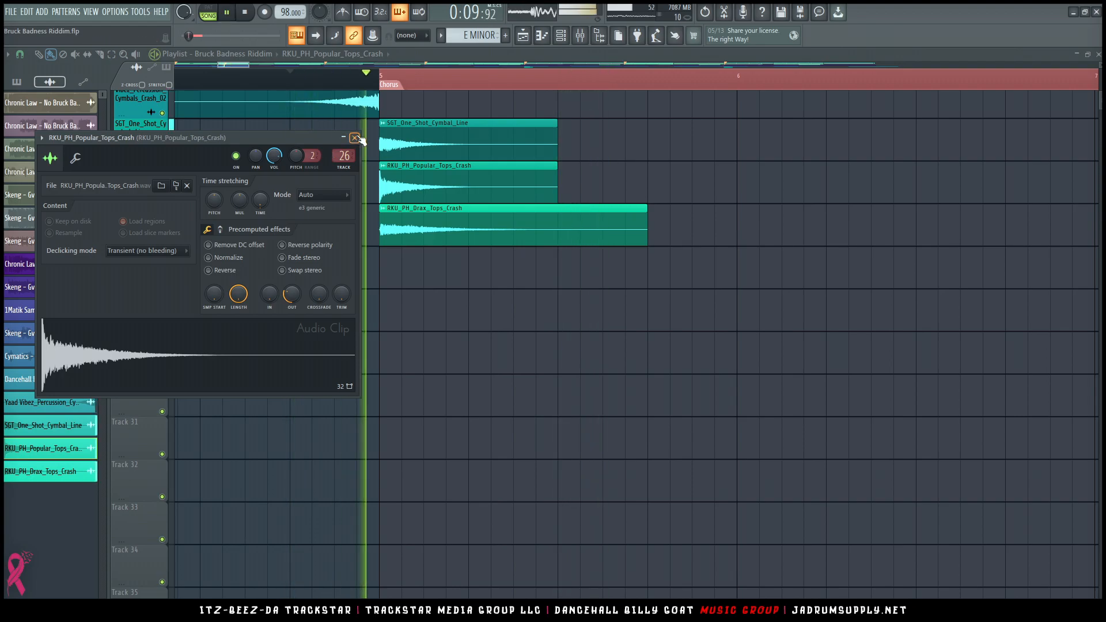
pyautogui.press('Escape')
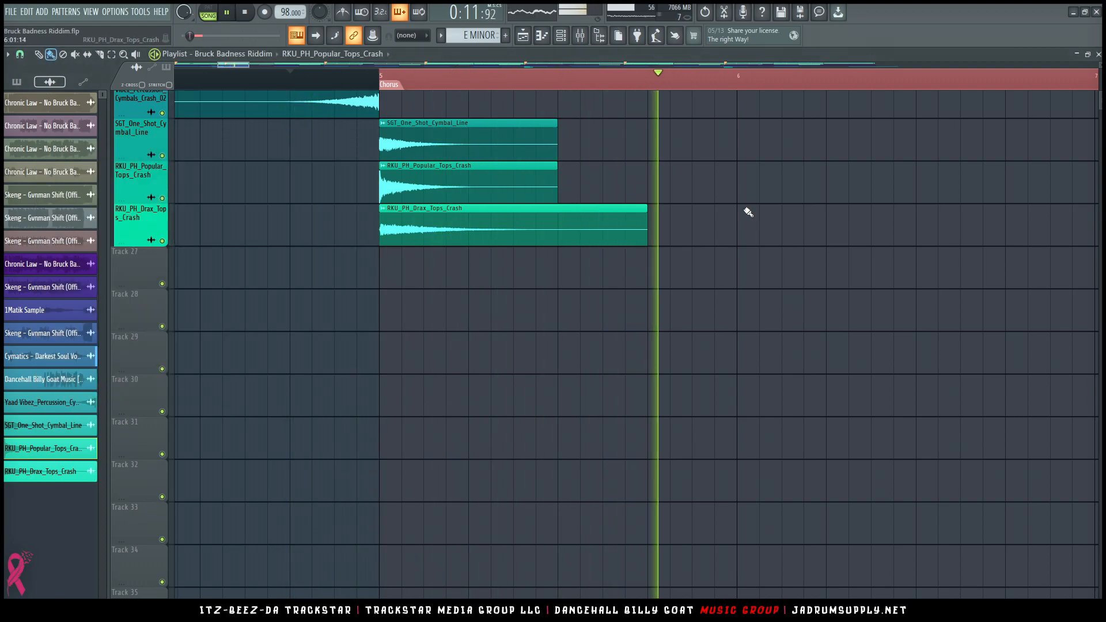
# Nudge the three cymbal tracks together to -19.4 dB for SGT_One_Shot_Cymbal_Line, -17.1 dB for Popular_Tops_Crash and -18.7 dB for Drax_Tops_Crash.
pyautogui.press('F9')
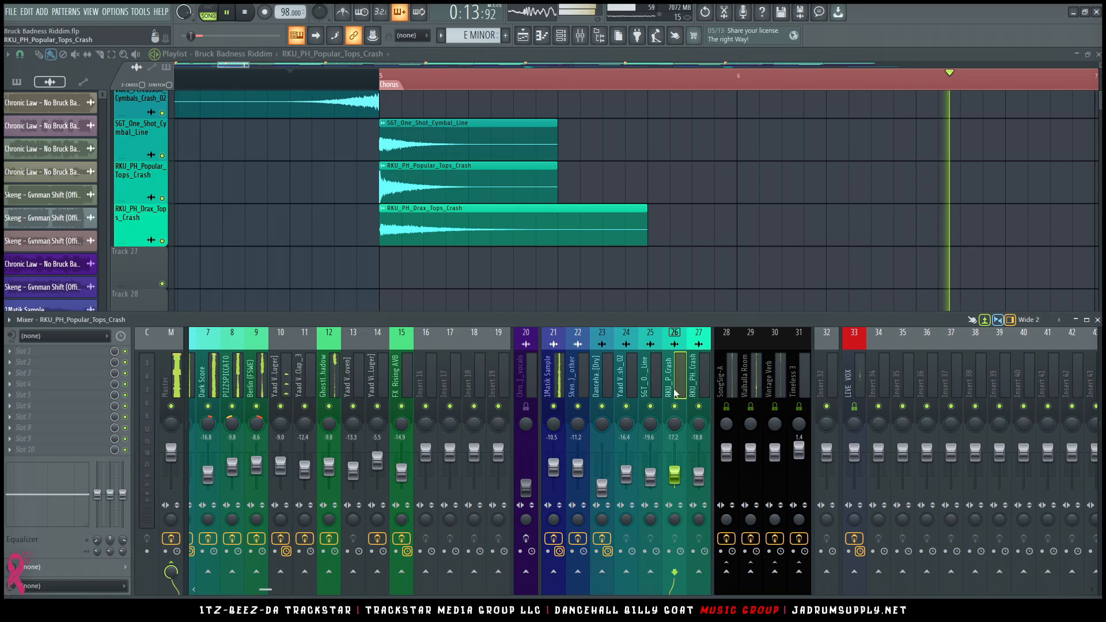
pyautogui.moveTo(652, 382); pyautogui.dragTo(689, 392)
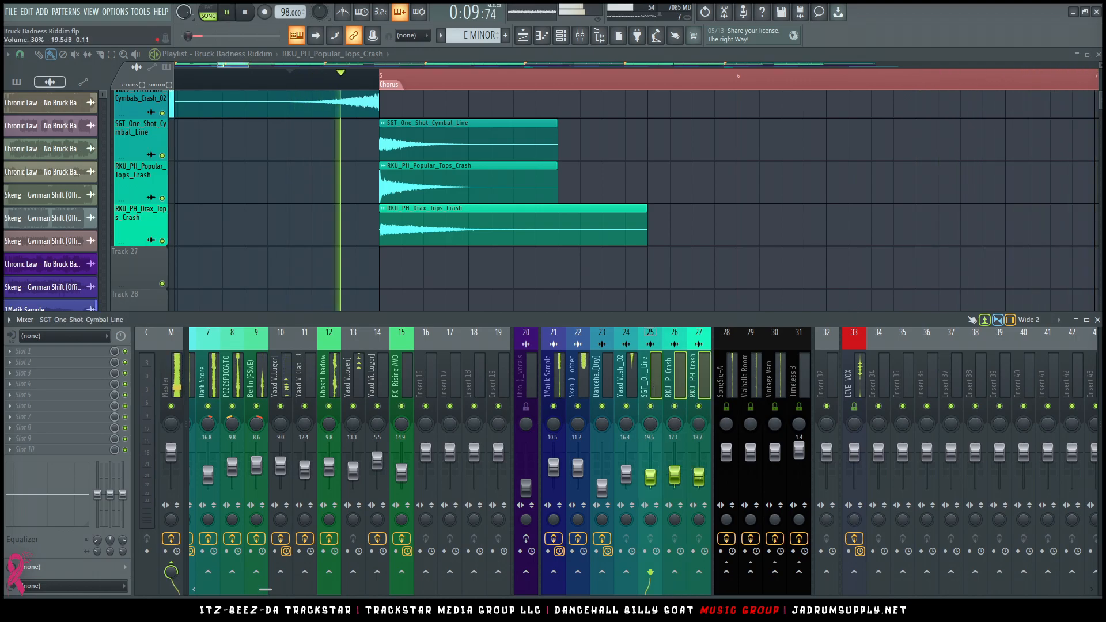
pyautogui.moveTo(707, 451); pyautogui.dragTo(706, 449)
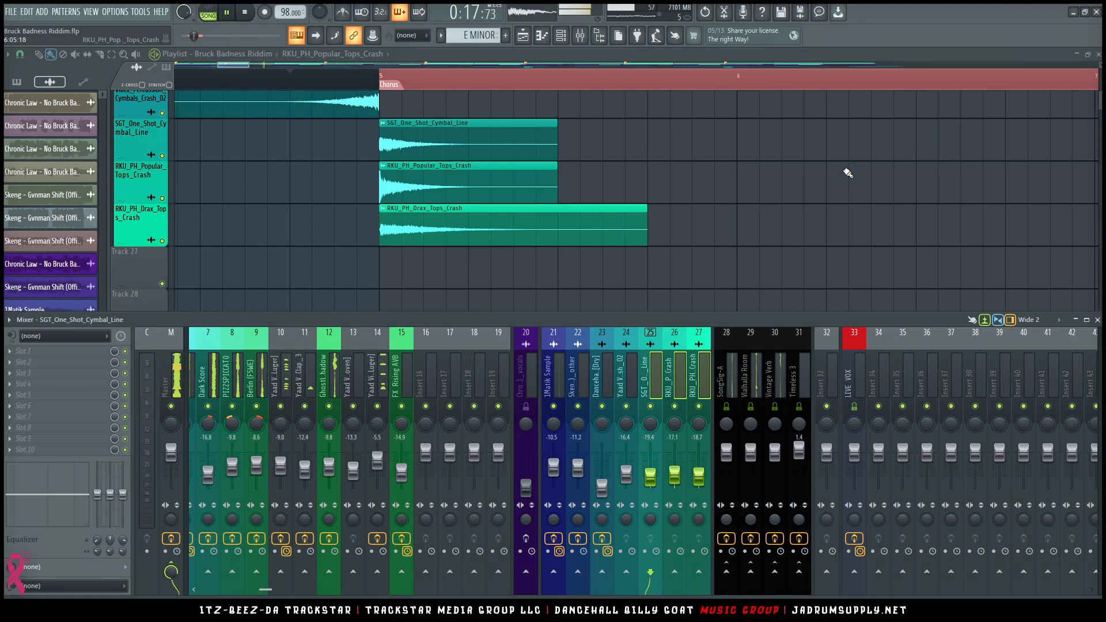
# Raise the Dancehall Billy Goat Music [Dry] track to -6.0 dB and send it to Timeless 3 while replaying the end of the intro.
pyautogui.press('F9')
pyautogui.keyDown('ctrl'); pyautogui.rightClick(834, 211); pyautogui.keyUp('ctrl')
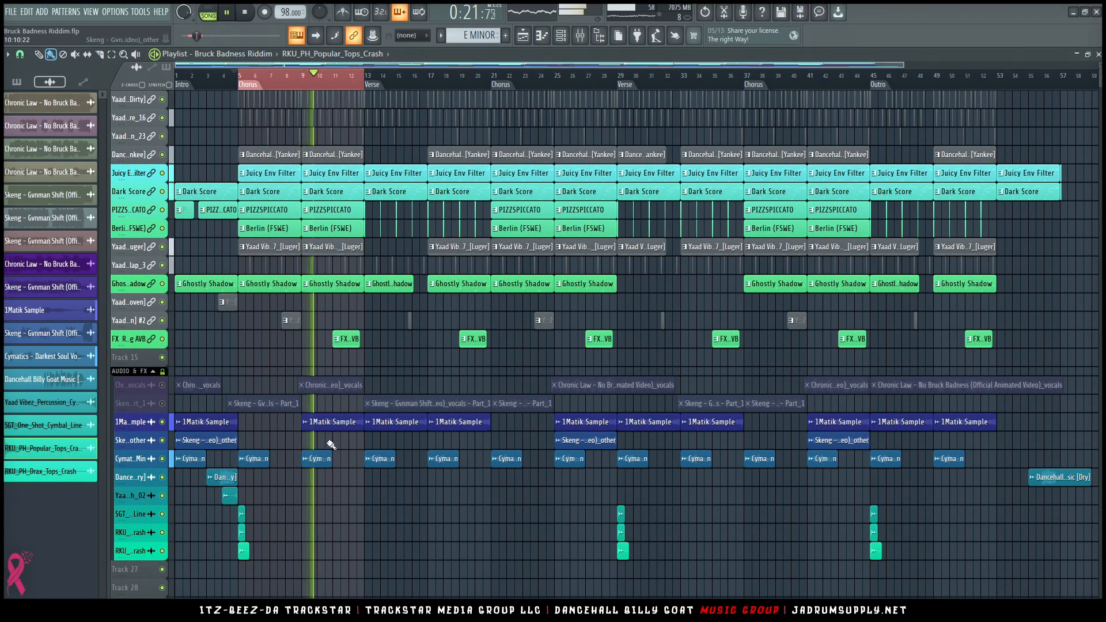
pyautogui.keyDown('alt'); pyautogui.scroll(2, 304, 463); pyautogui.keyUp('alt')
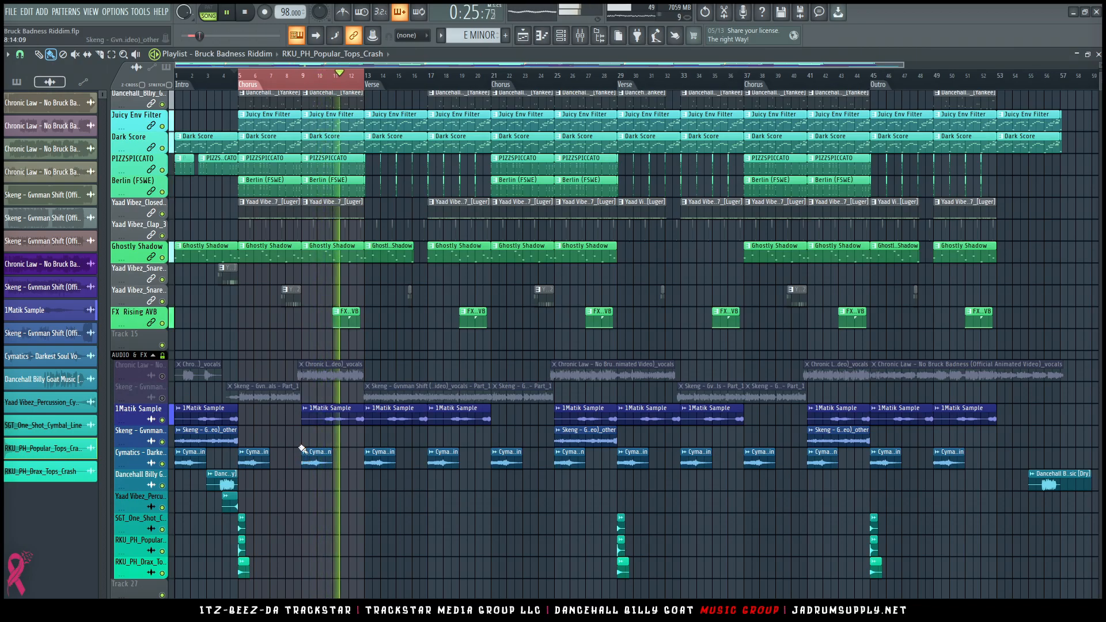
pyautogui.scroll(-2, 302, 447)
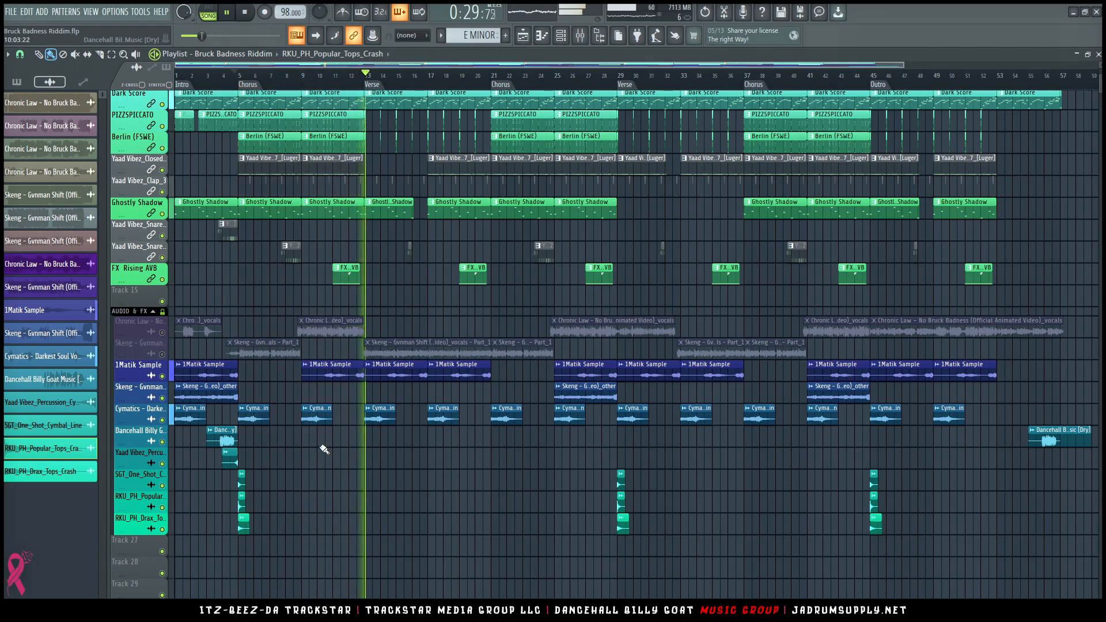
pyautogui.keyDown('alt'); pyautogui.scroll(-1, 324, 449); pyautogui.keyUp('alt')
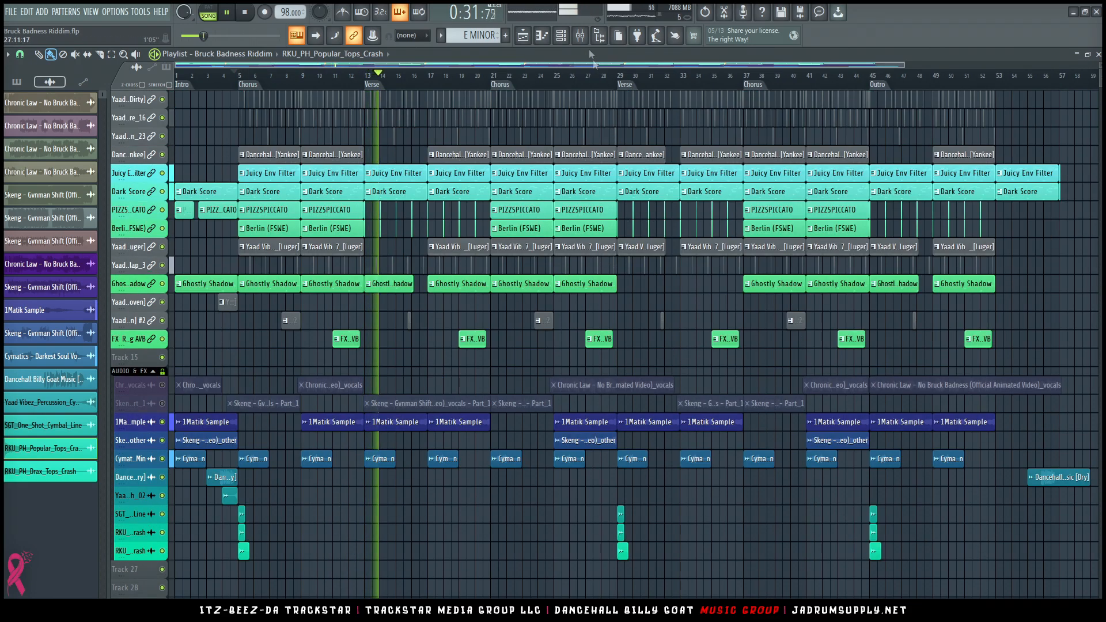
pyautogui.click(581, 36)
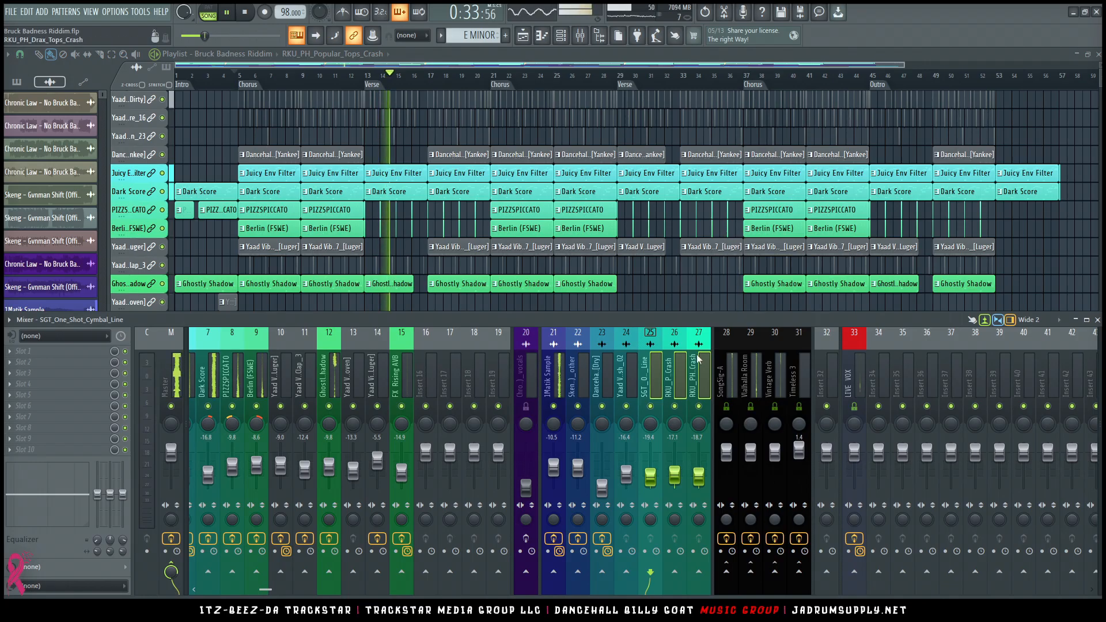
pyautogui.click(603, 384)
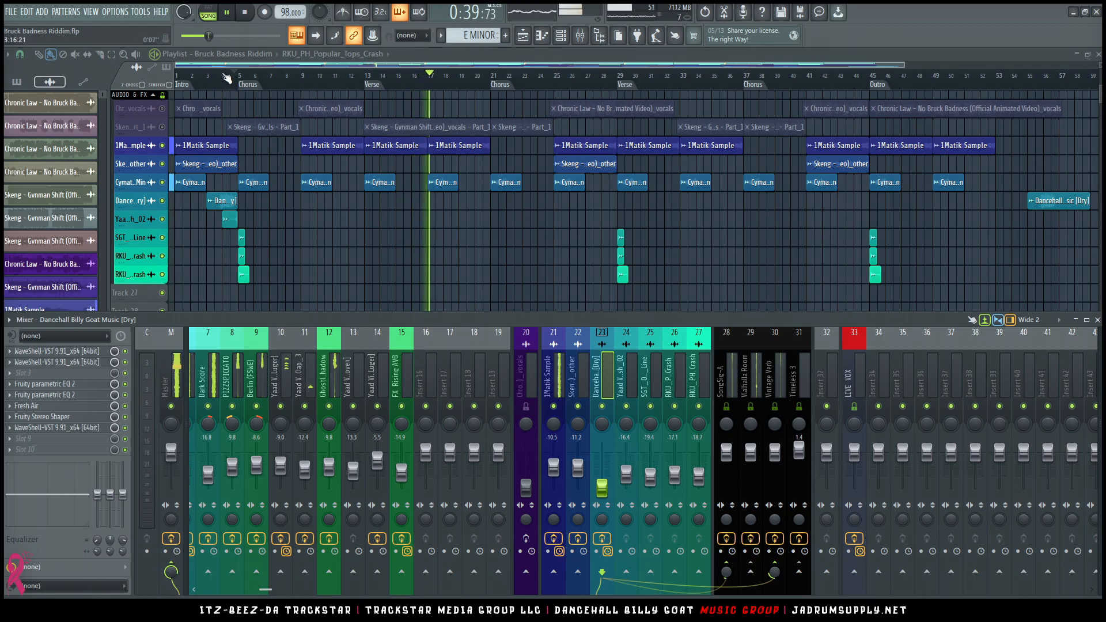
pyautogui.click(224, 75)
pyautogui.press('F9')
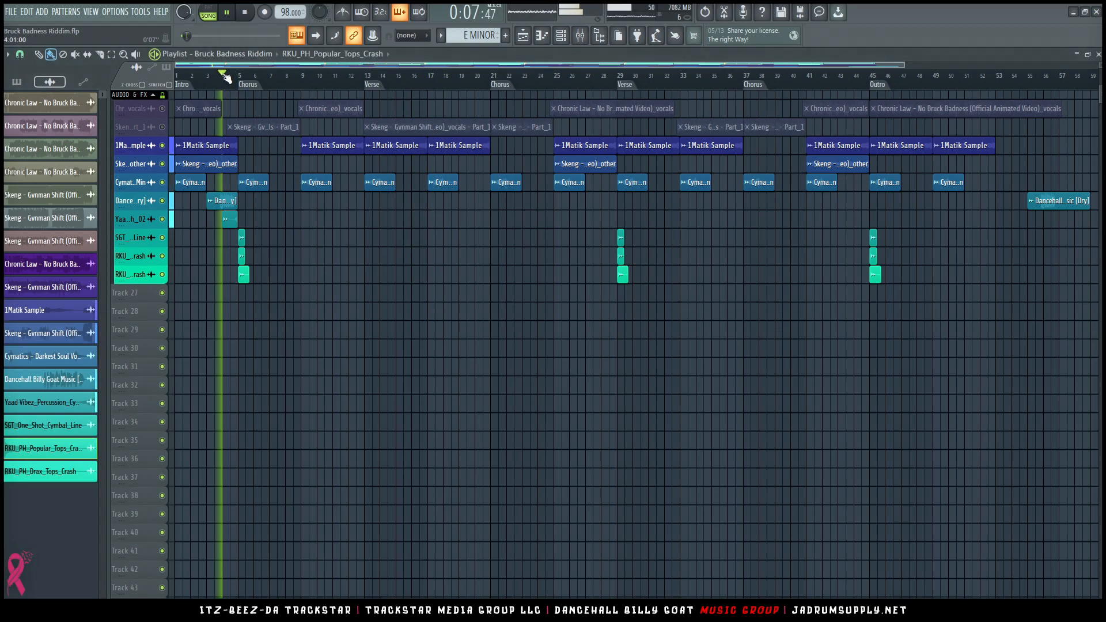
pyautogui.press('F9')
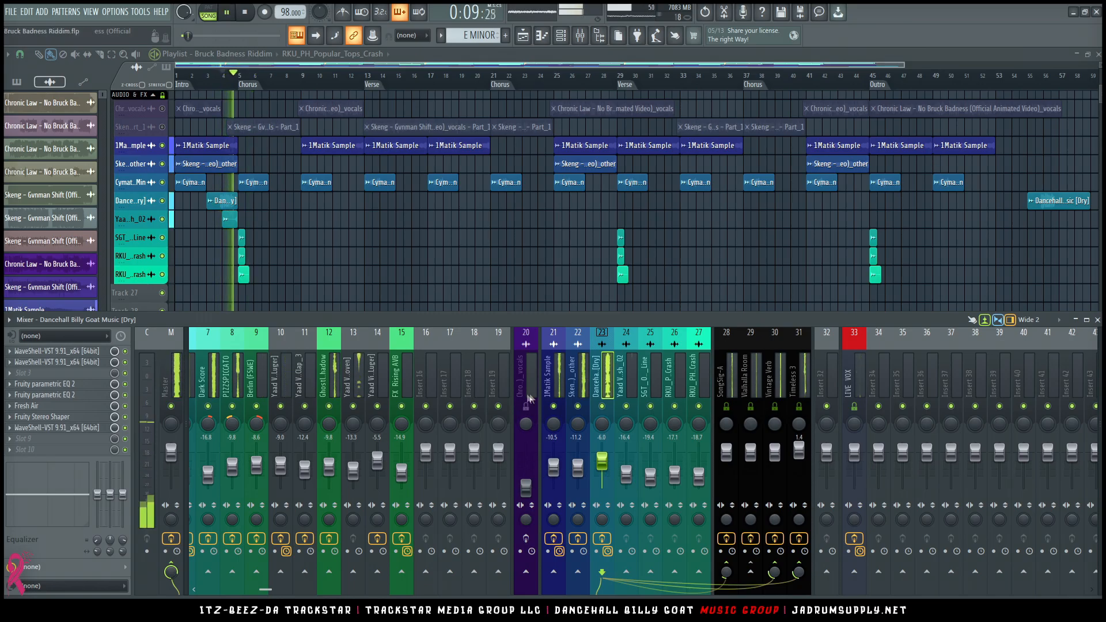
# Replay the transitions into the first chorus and the verse at bar 29 to check the balance of the cymbals and effects.
pyautogui.press('F9')
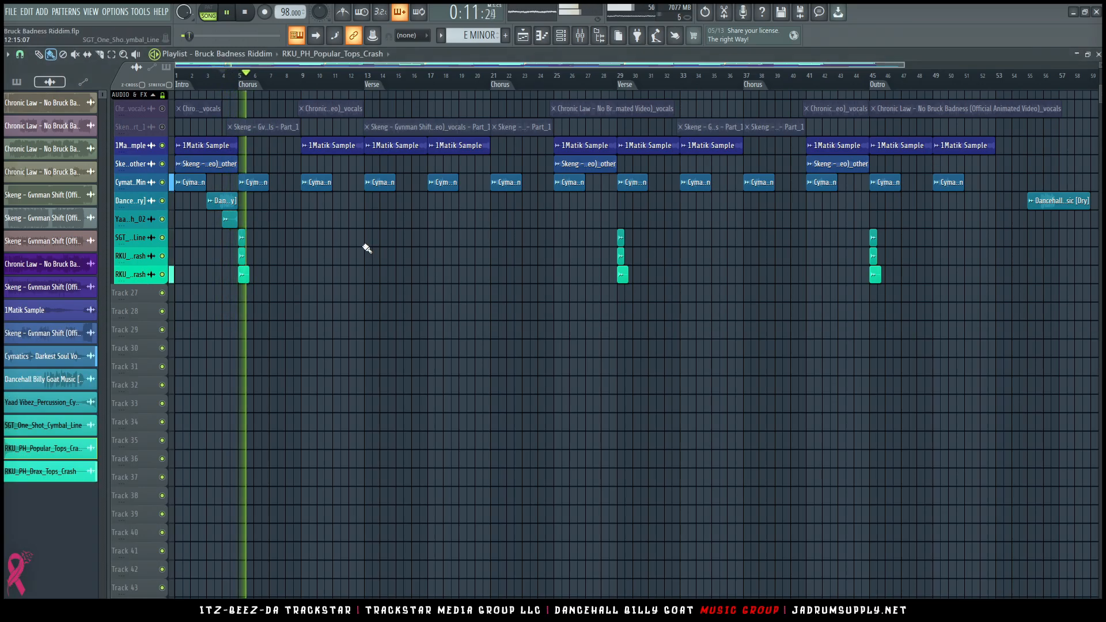
pyautogui.scroll(5, 256, 169)
pyautogui.click(247, 78)
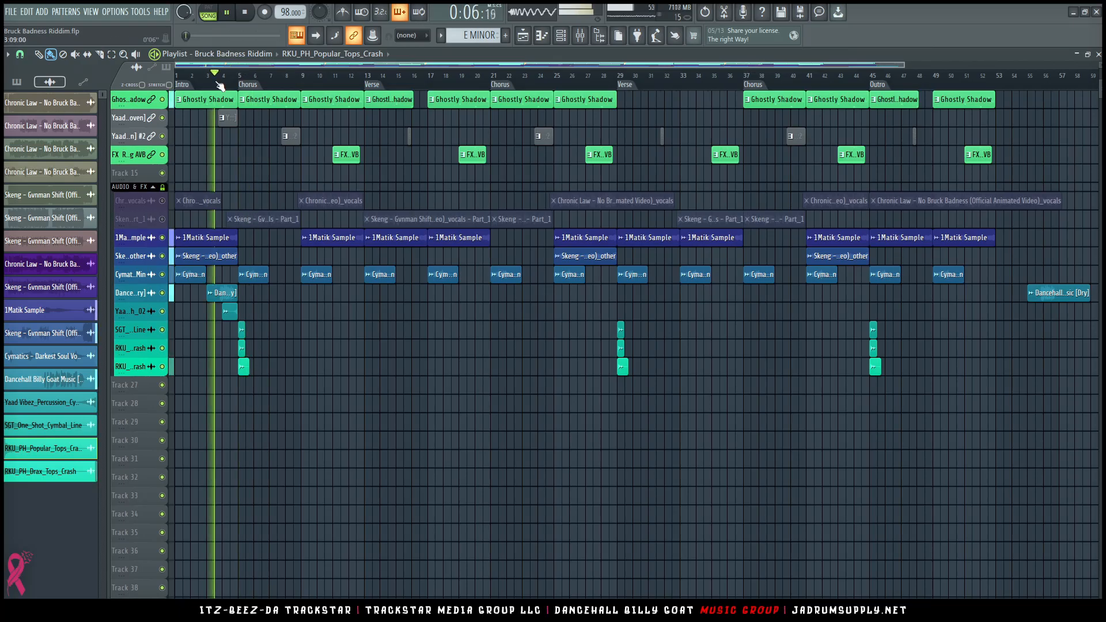
pyautogui.scroll(4, 245, 80)
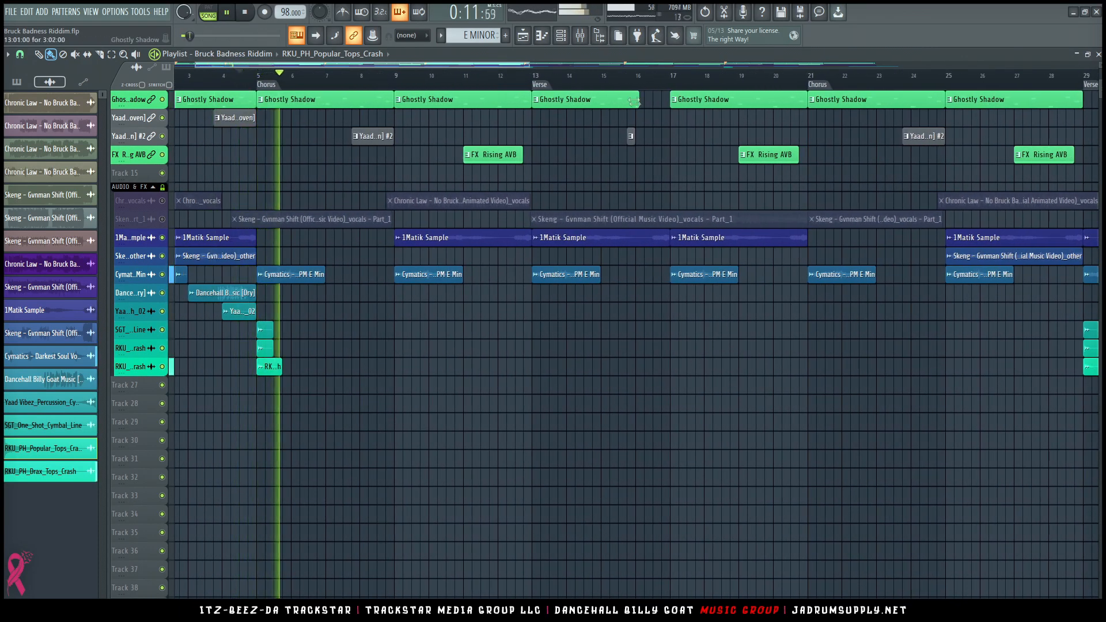
pyautogui.press('F6')
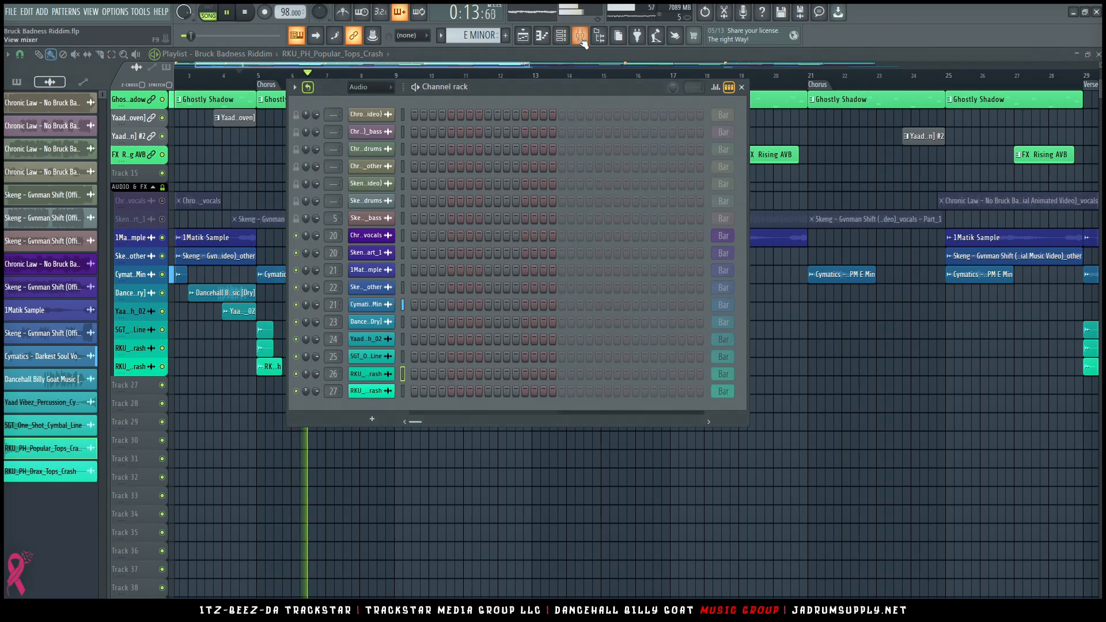
pyautogui.press('F6')
pyautogui.scroll(-4, 597, 464)
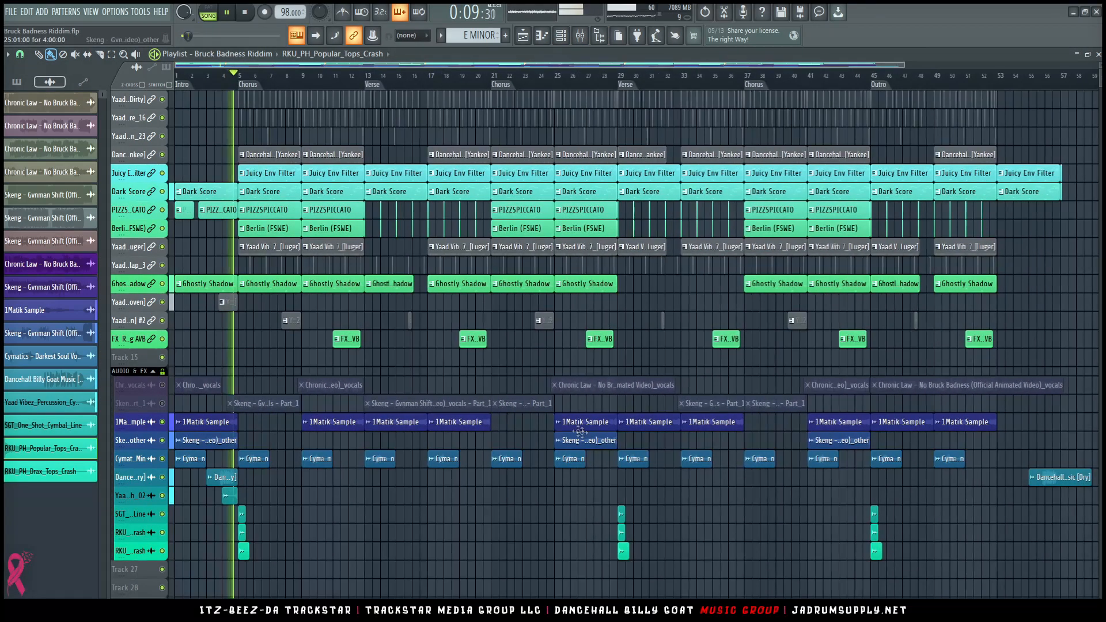
pyautogui.click(607, 81)
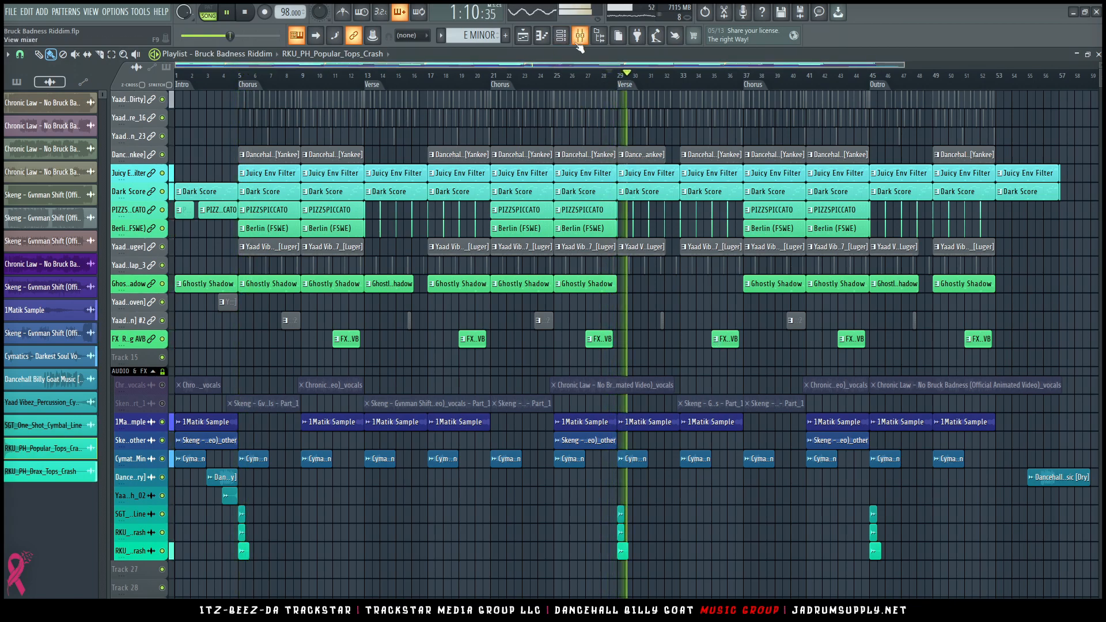
pyautogui.click(231, 84)
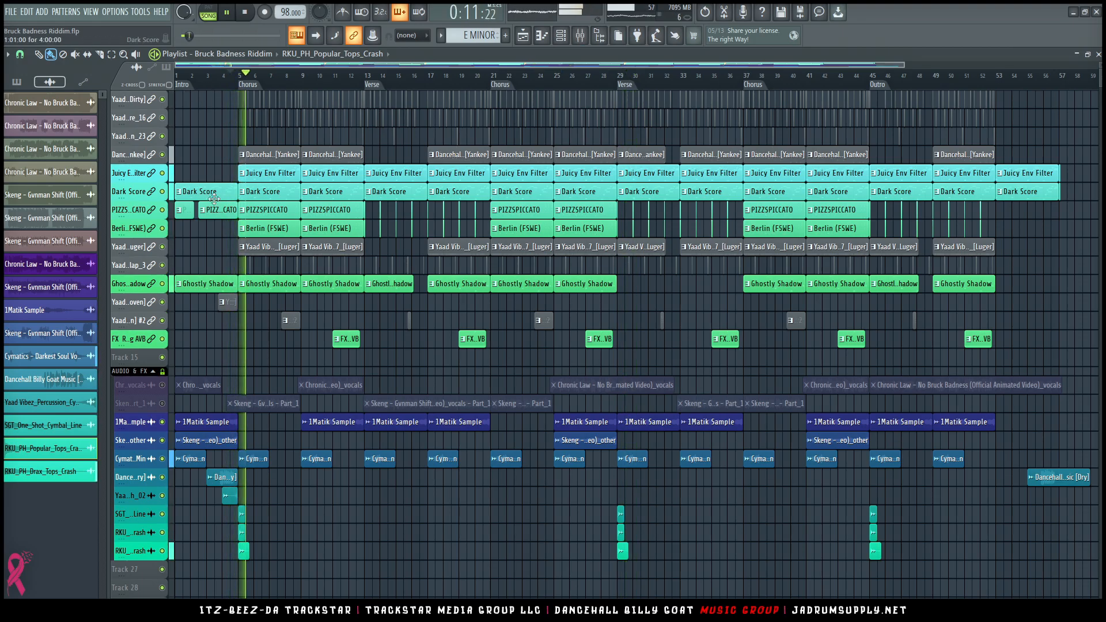
# Delete the Ghostly Shadow clip from the intro and play the song from its beginning.
pyautogui.scroll(3, 214, 198)
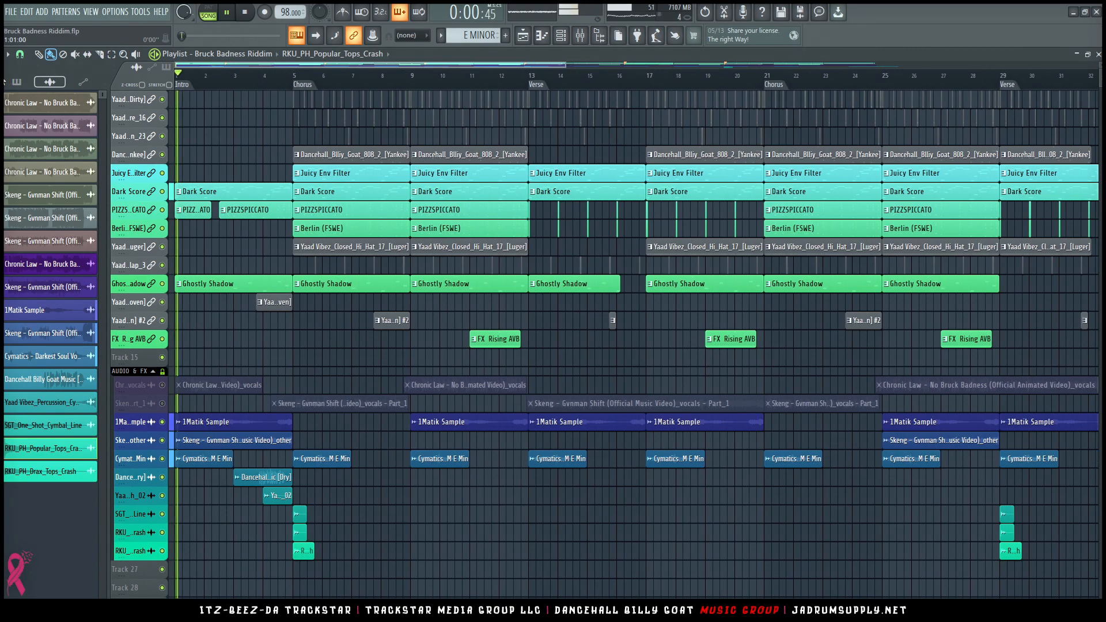
pyautogui.rightClick(239, 288)
pyautogui.press('space')
pyautogui.press('space')
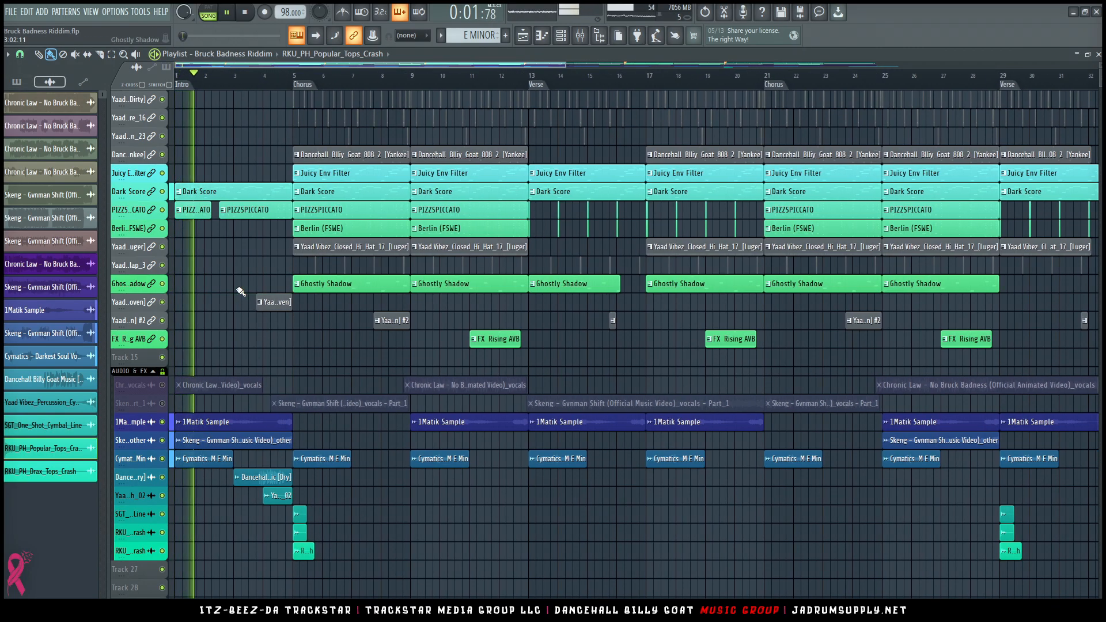
# Open the Yaad Vibez_Snare_[Toven] pattern in the intro and set its mixer track's volume to -12.2 dB.
pyautogui.scroll(2, 241, 287)
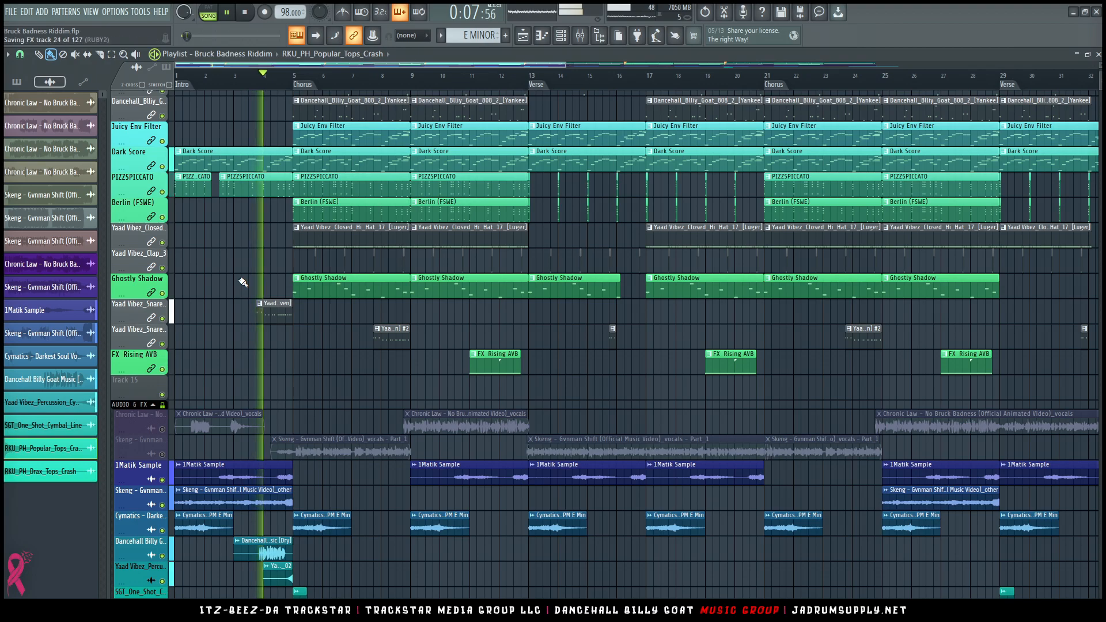
pyautogui.doubleClick(275, 316)
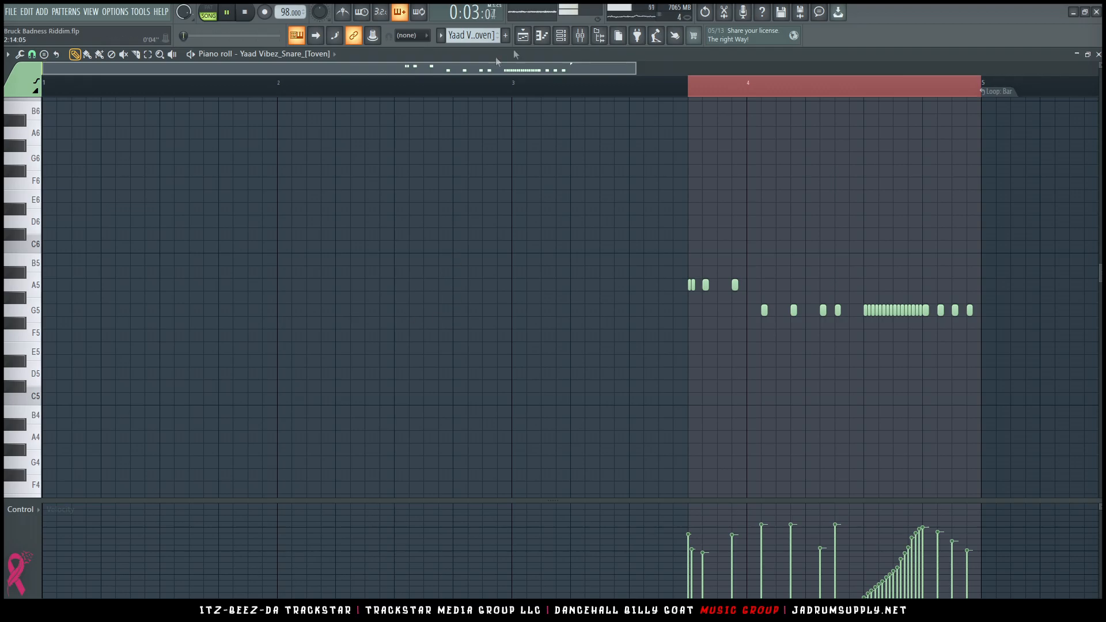
pyautogui.click(568, 38)
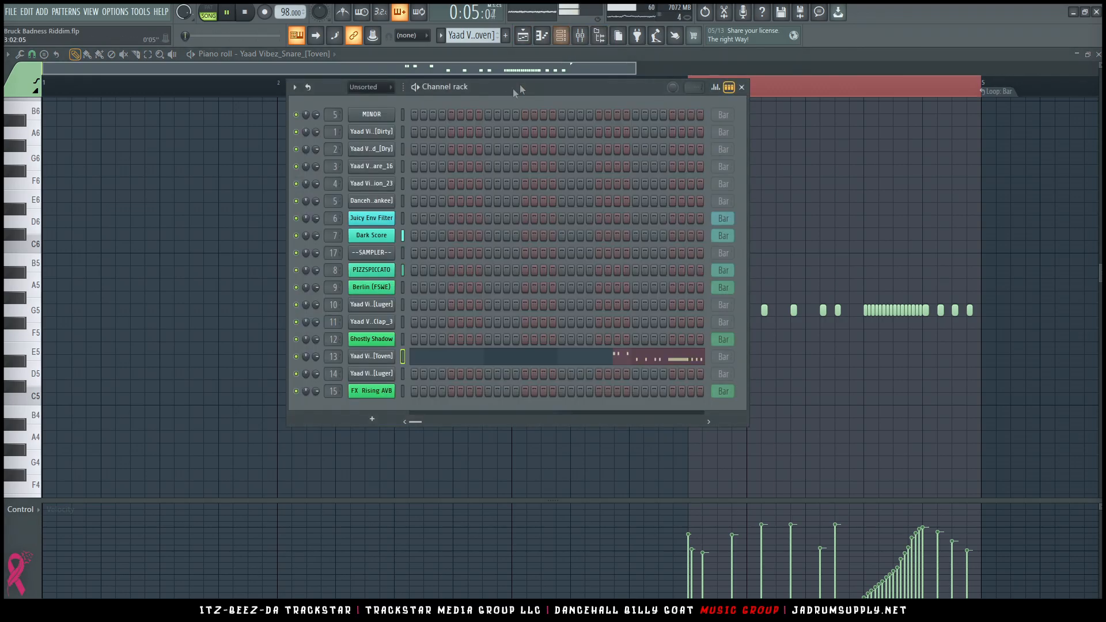
pyautogui.click(579, 38)
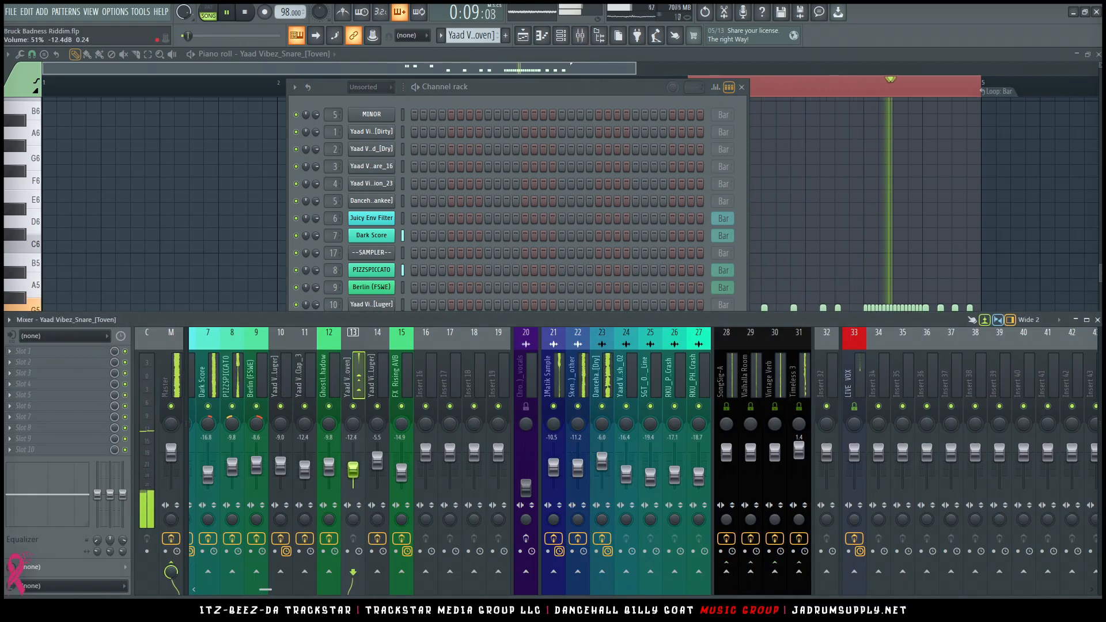
pyautogui.click(353, 469)
# Enable FabFilter Pro-Q 3, The Glue 64 and Ozone 9 Exciter on the master track, and loop the first chorus in the playlist.
pyautogui.click(167, 380)
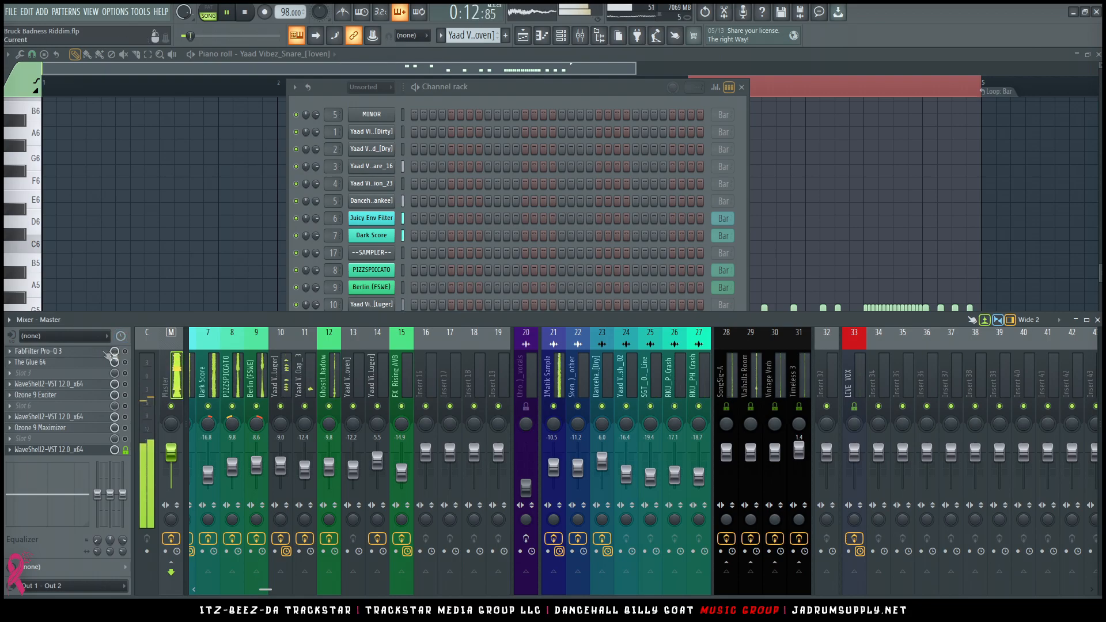
pyautogui.click(113, 350)
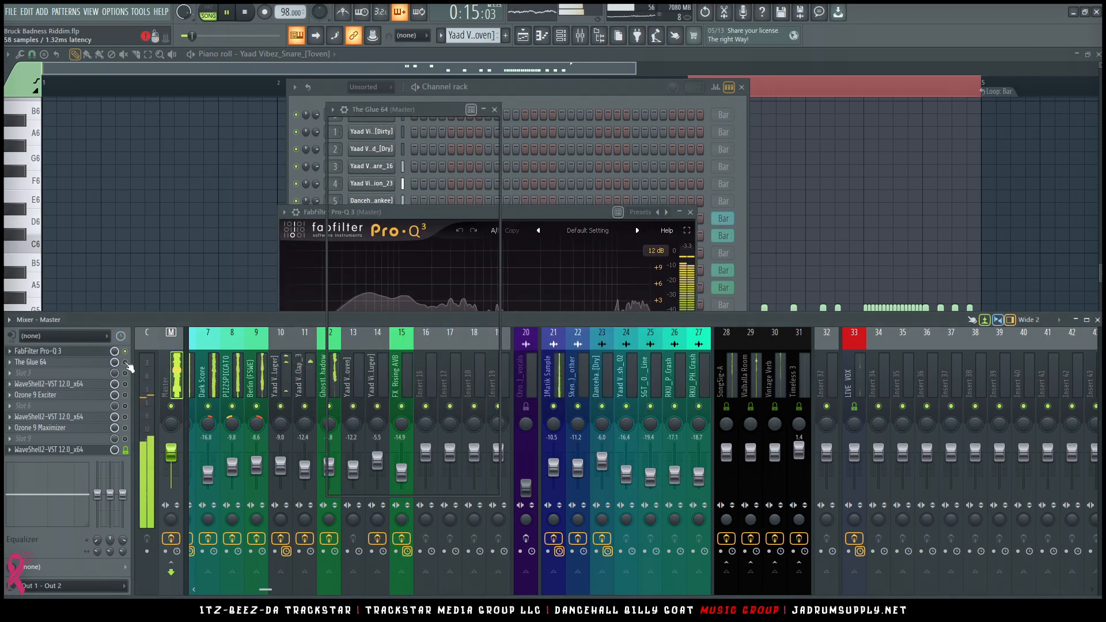
pyautogui.click(110, 362)
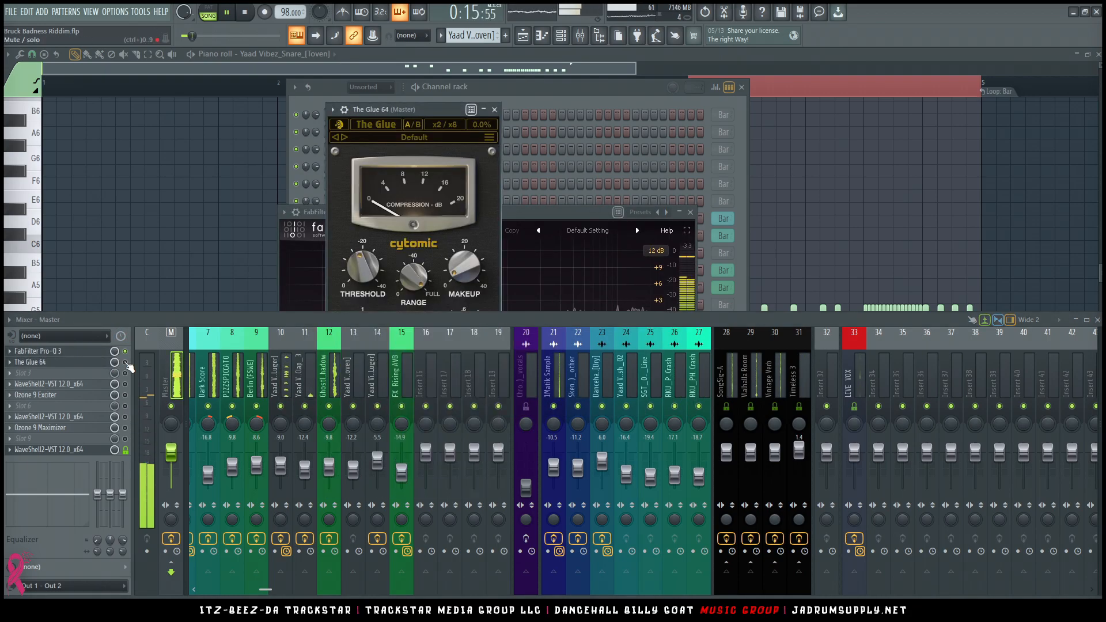
pyautogui.click(113, 394)
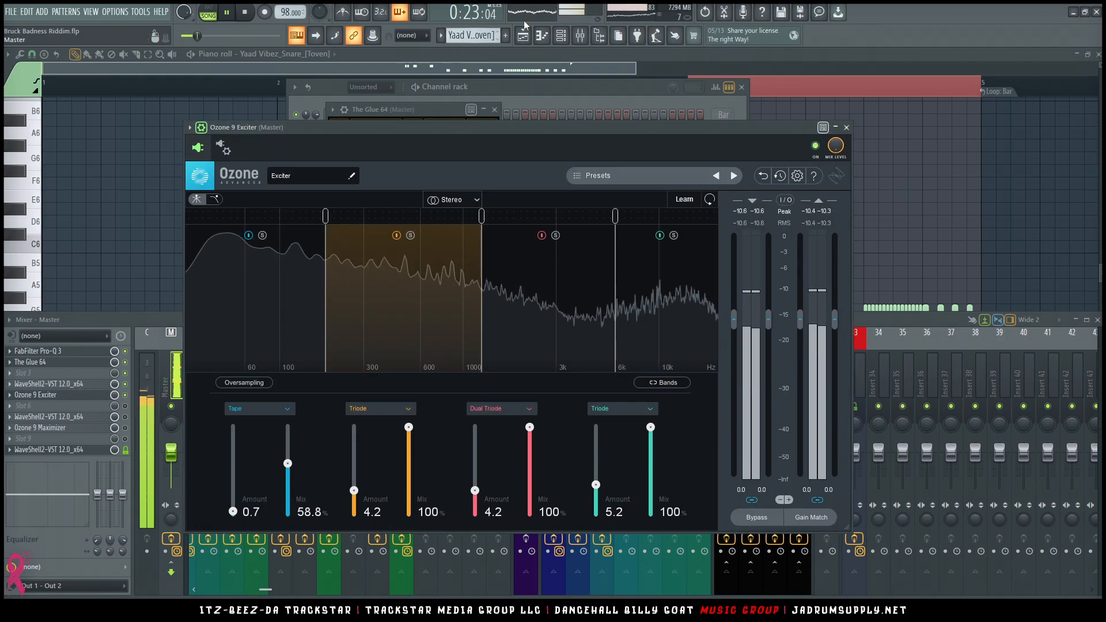
pyautogui.click(540, 36)
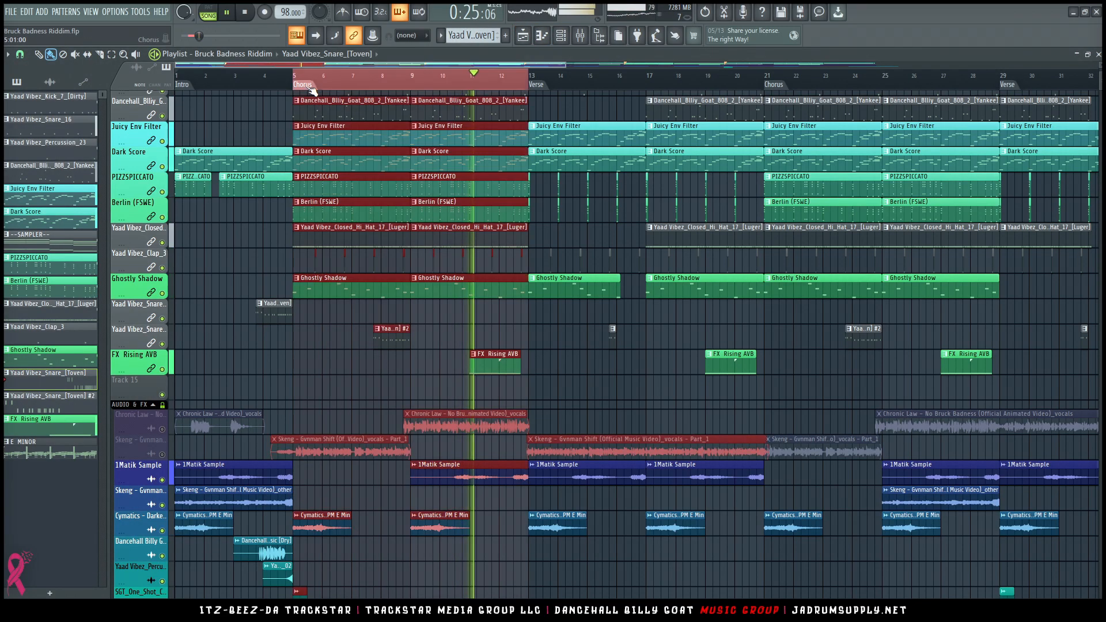
# In the master track's Ozone 9 Exciter, shift the highest crossover slightly lower and set the fourth band's mode to Retro.
pyautogui.click(579, 36)
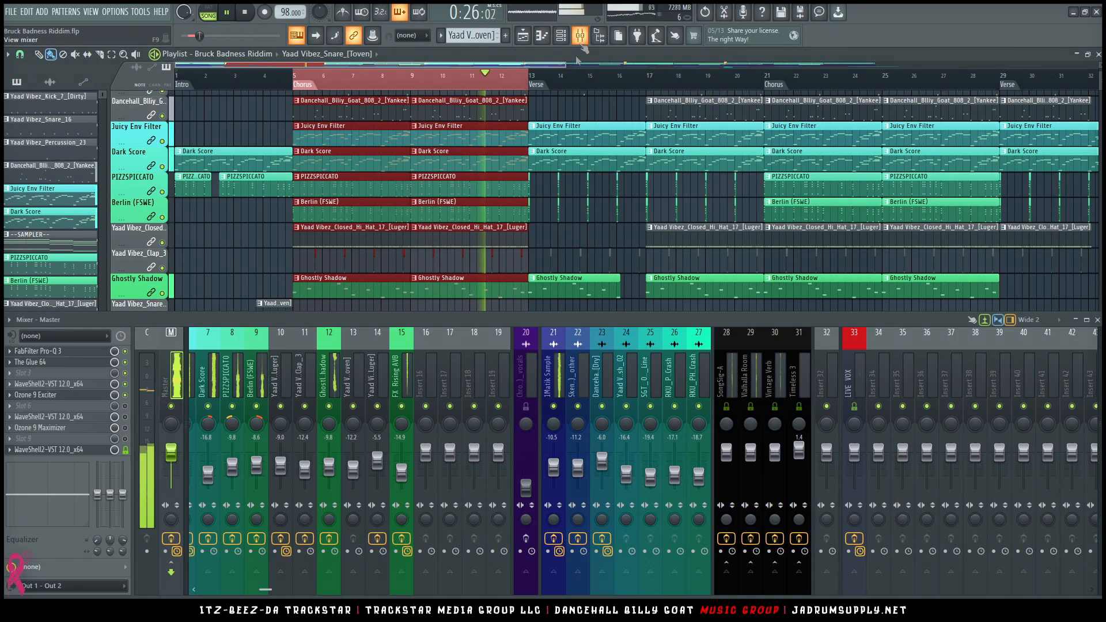
pyautogui.click(1097, 54)
pyautogui.click(718, 123)
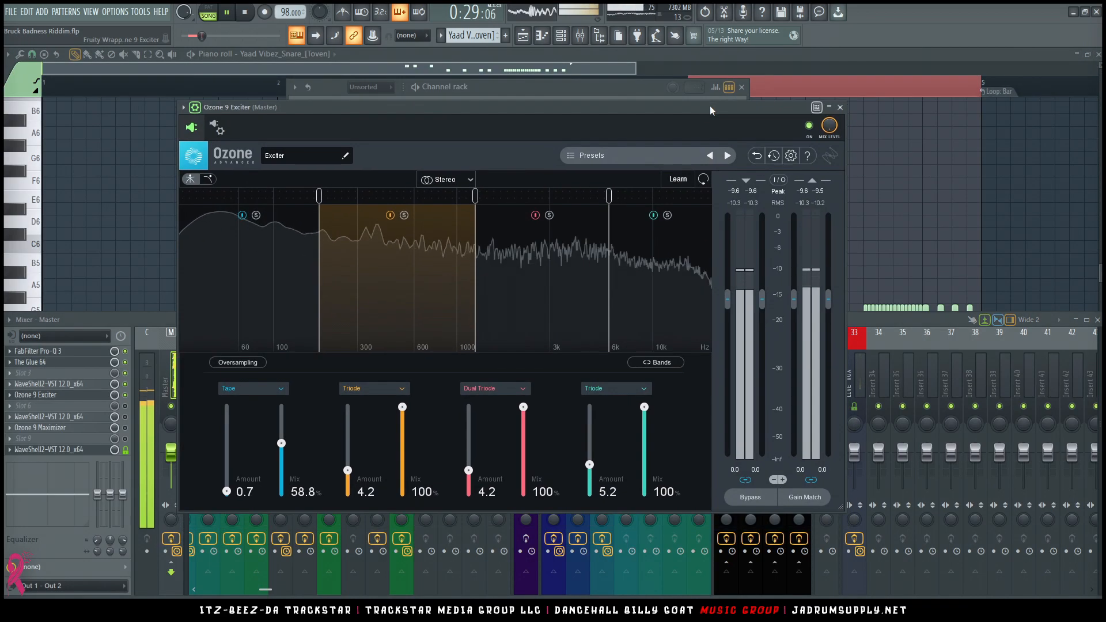
pyautogui.moveTo(608, 196); pyautogui.dragTo(600, 199)
pyautogui.click(606, 389)
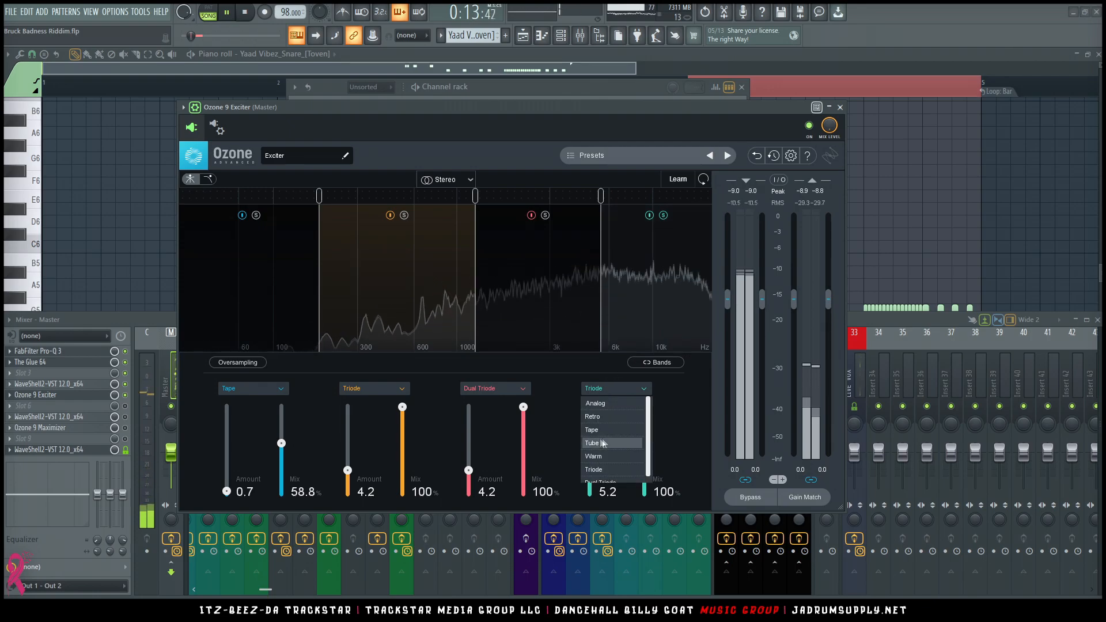
pyautogui.click(593, 416)
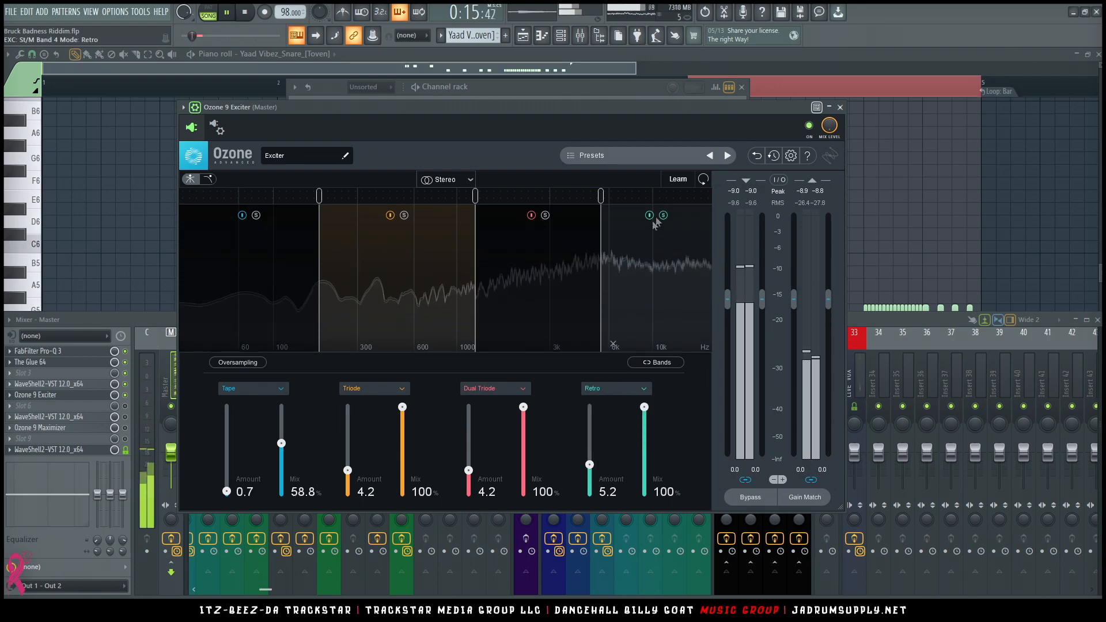
# Solo the Exciter's third band and set its mode to Tape.
pyautogui.click(545, 216)
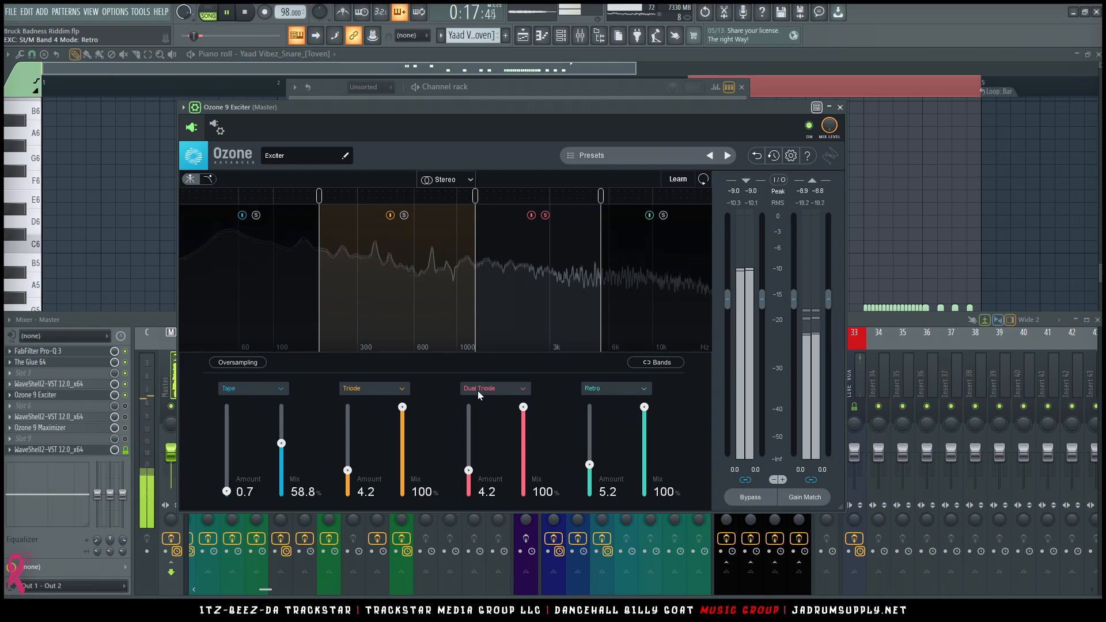
pyautogui.click(492, 388)
pyautogui.click(480, 410)
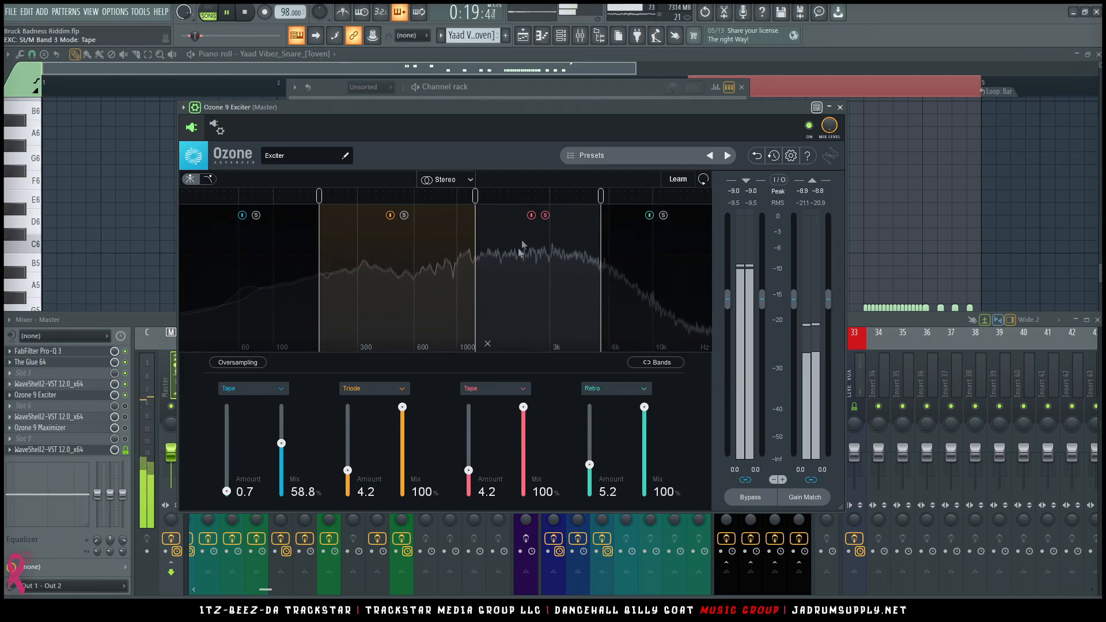
# Solo the Exciter's second band and compare its Tape and Tube modes before selecting Triode.
pyautogui.click(404, 215)
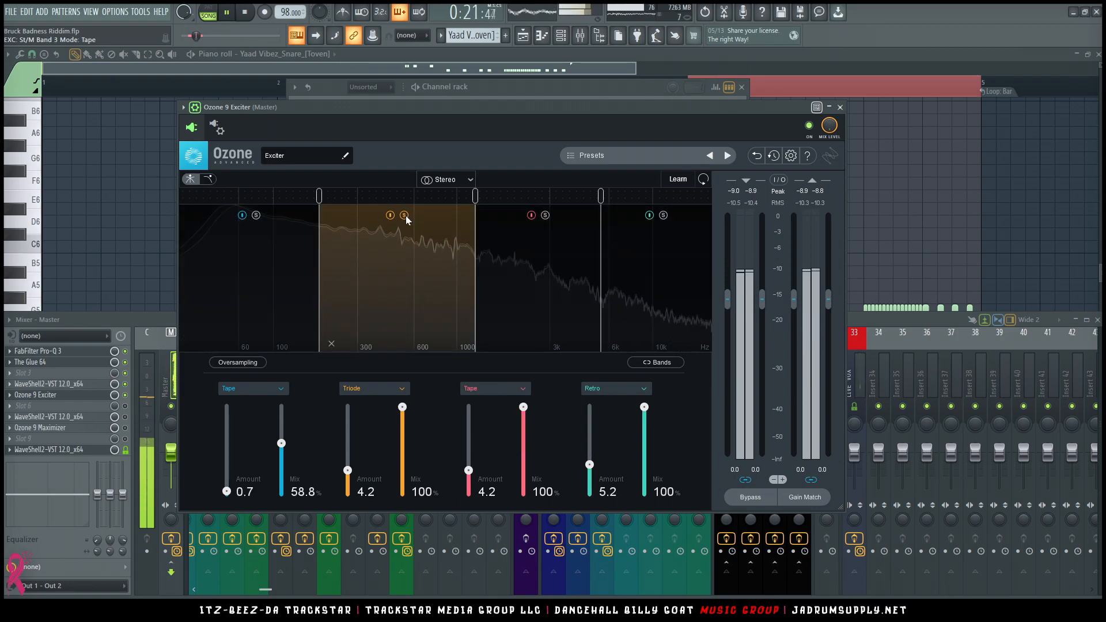
pyautogui.click(362, 388)
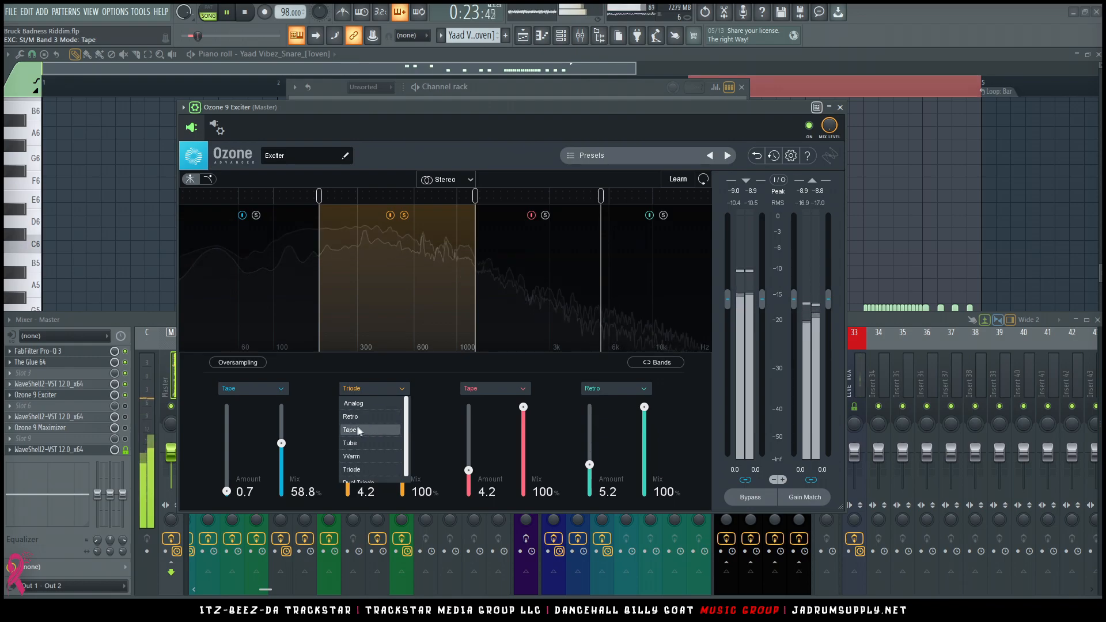
pyautogui.click(371, 411)
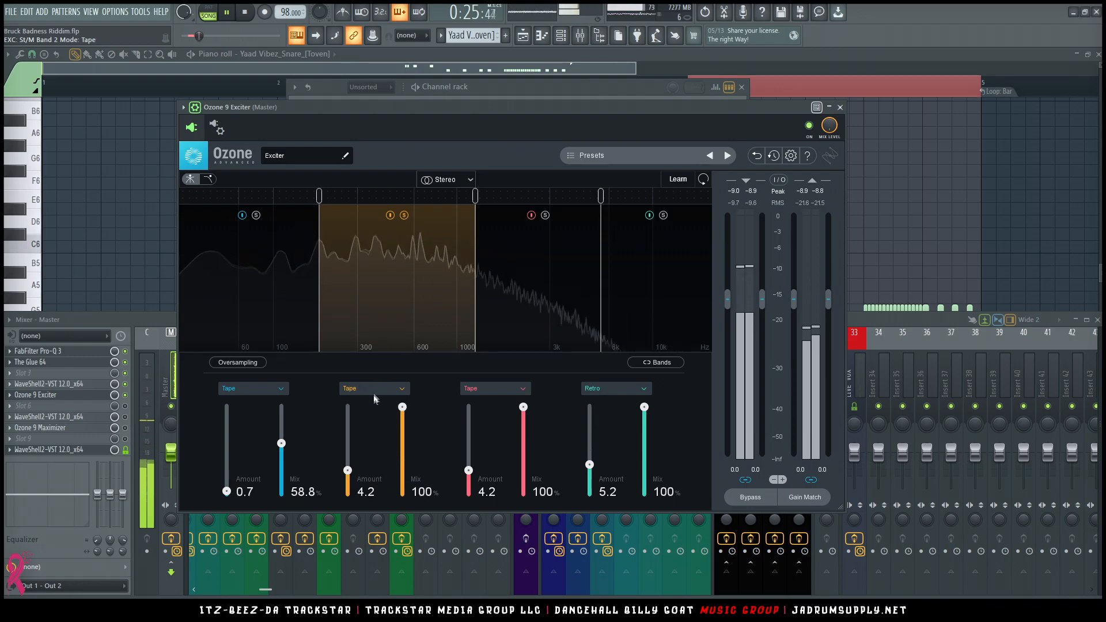
pyautogui.click(374, 389)
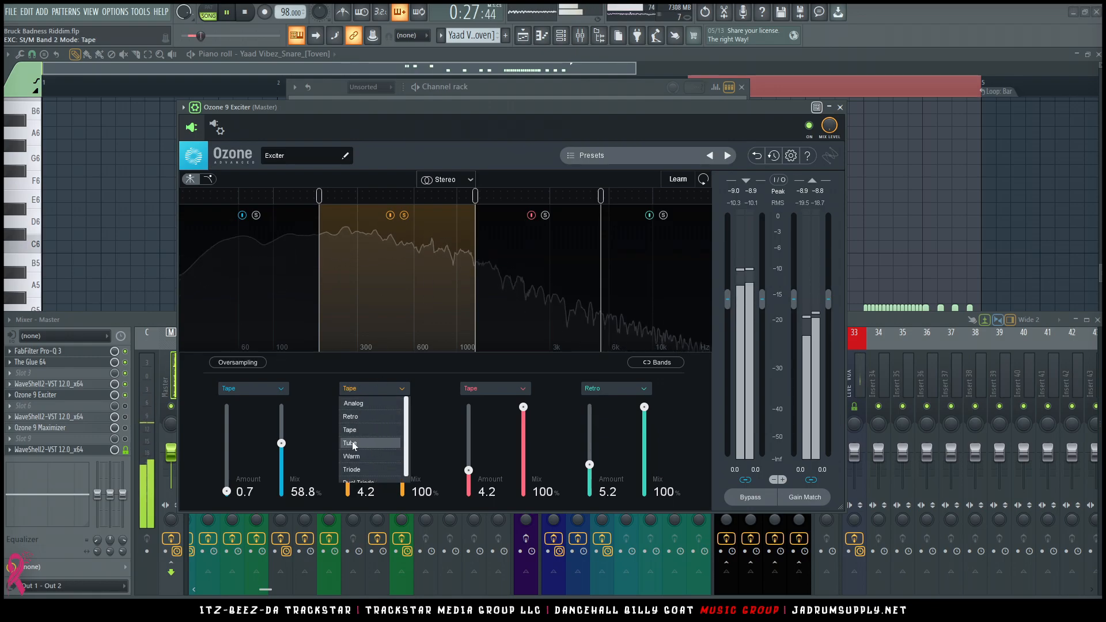
pyautogui.click(365, 450)
pyautogui.click(374, 388)
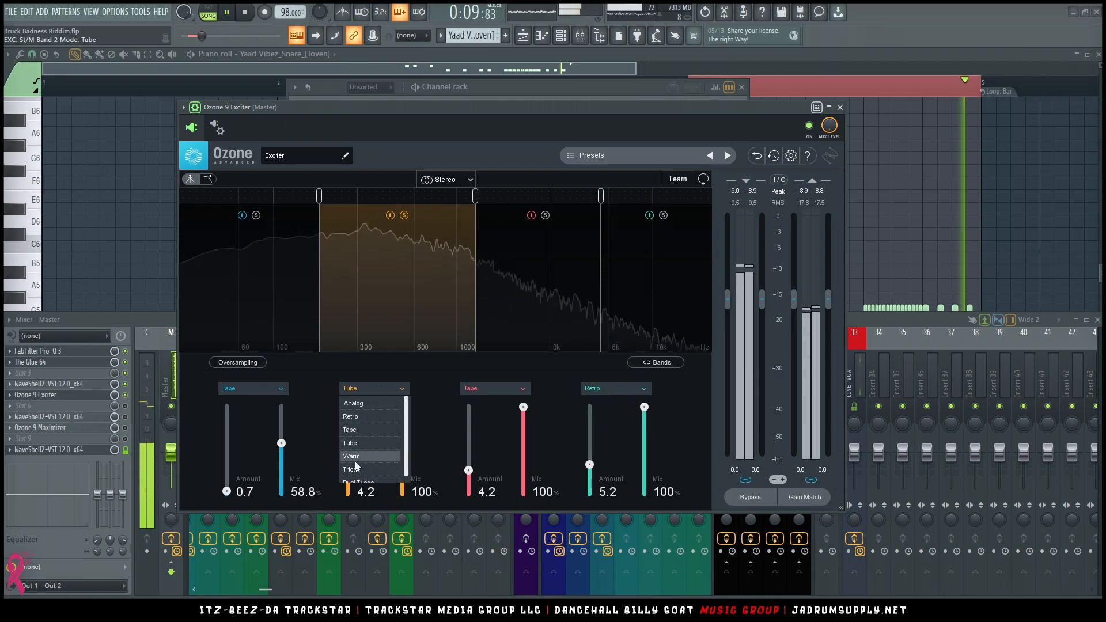
pyautogui.click(361, 469)
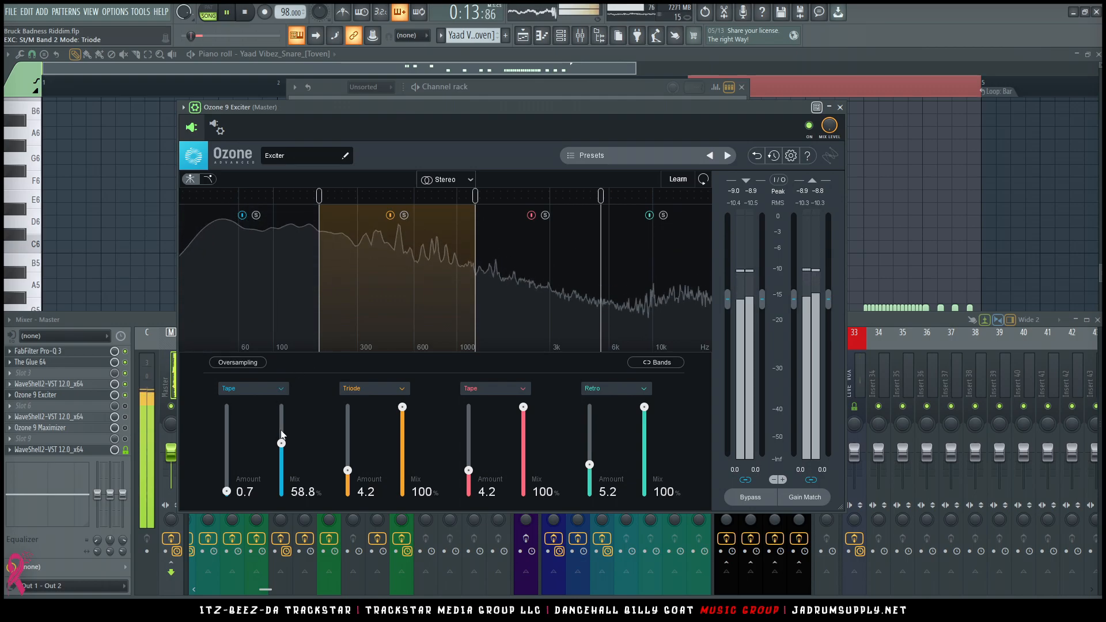
# Set the Exciter's first band mix to 100%, keeping its Tape mode, and turn on oversampling.
pyautogui.moveTo(281, 442); pyautogui.dragTo(284, 377)
pyautogui.click(258, 388)
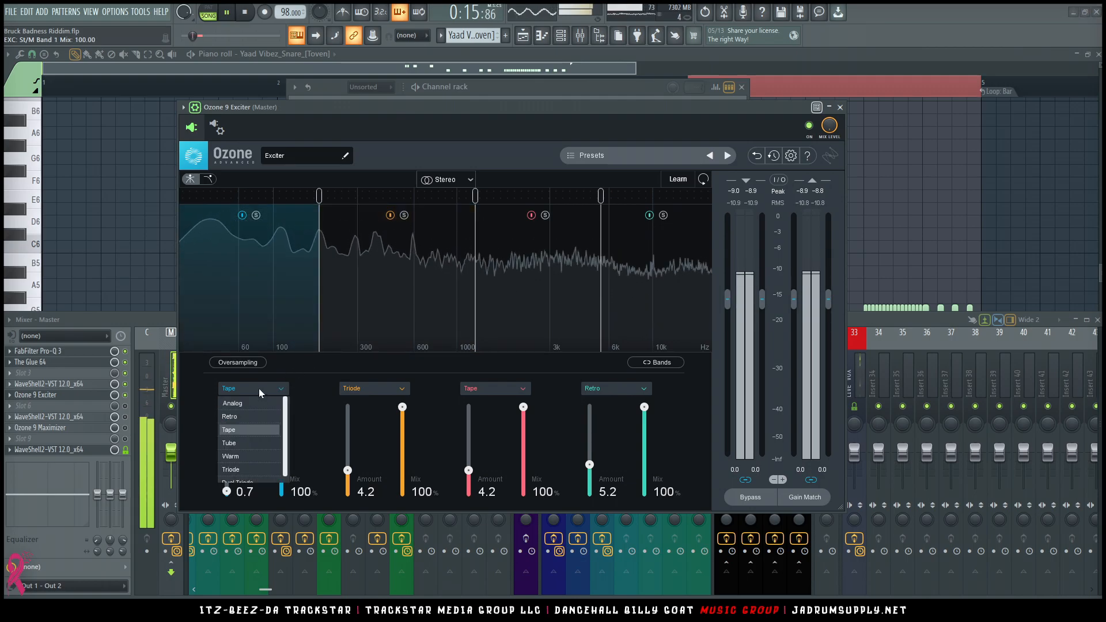
pyautogui.click(258, 388)
pyautogui.click(257, 362)
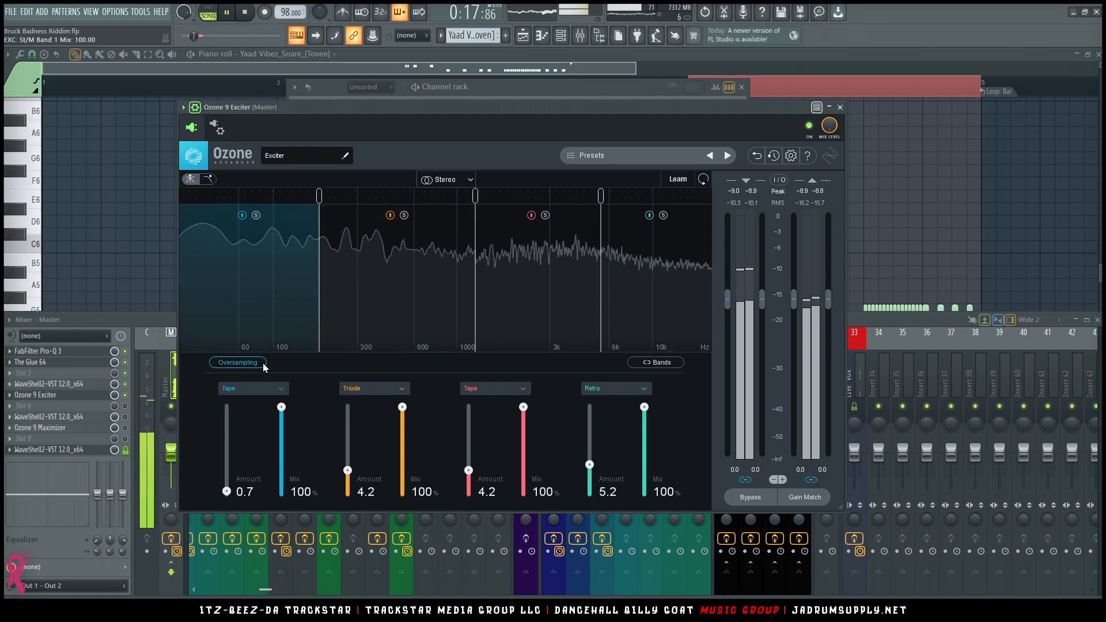
# Enable the WaveShell2-VST in slot 7 and the Ozone 9 Maximizer on the master track, and open the Maximizer.
pyautogui.click(133, 421)
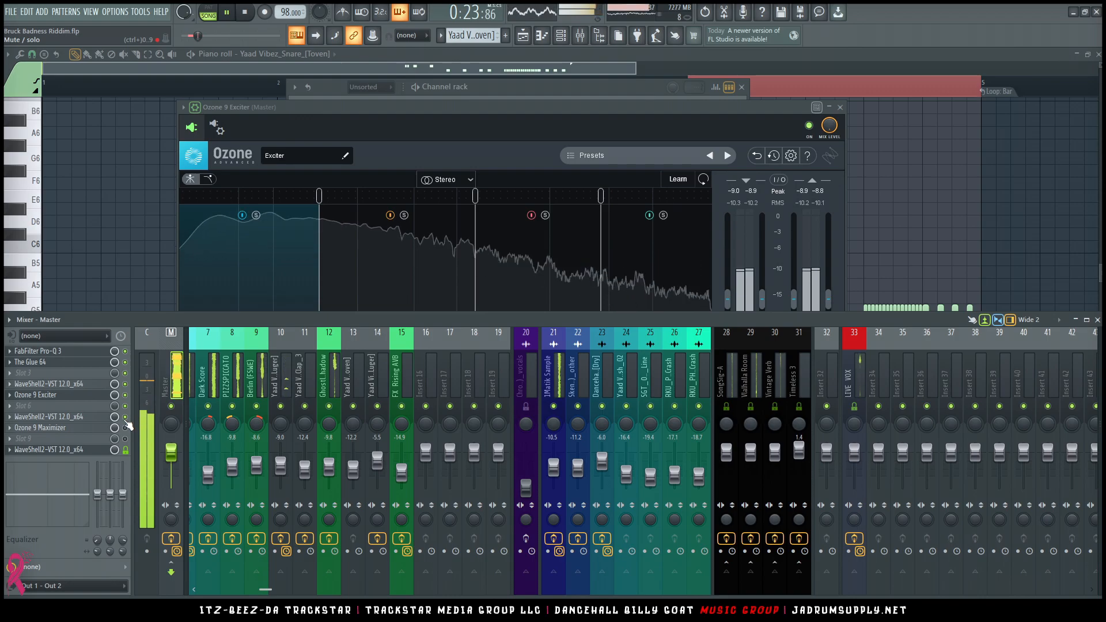
pyautogui.click(125, 427)
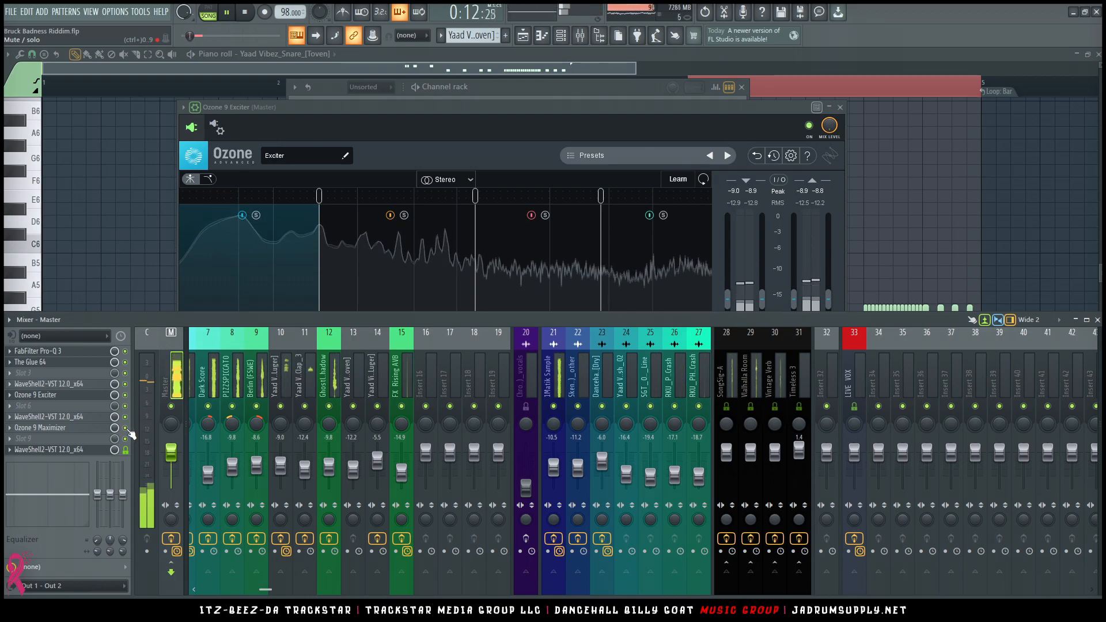
pyautogui.click(101, 429)
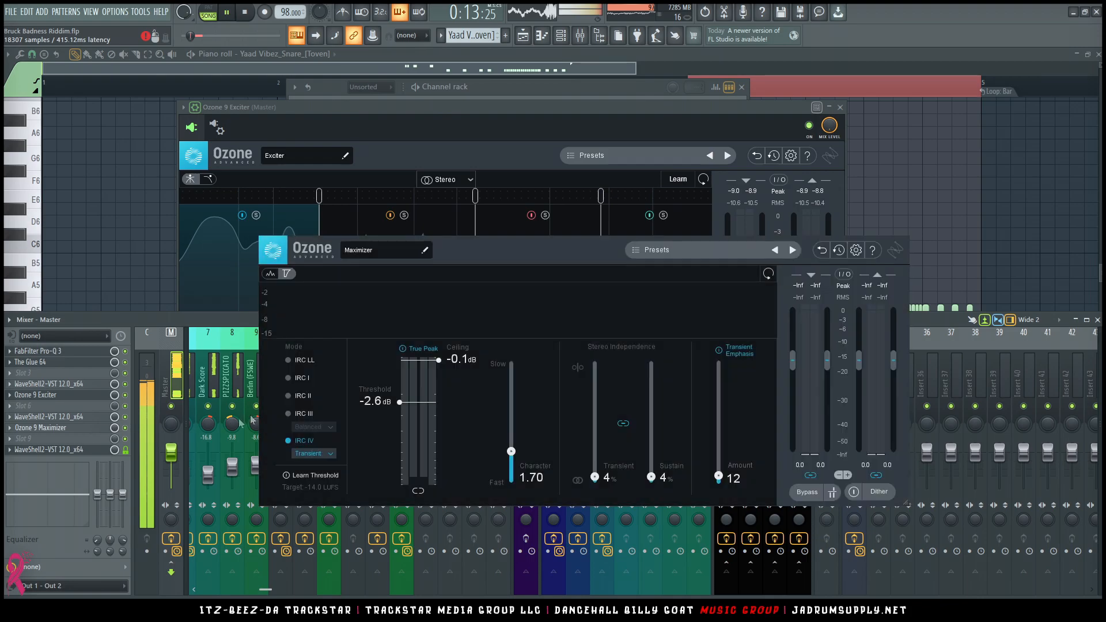
# Set the Maximizer to IRC III Crisp, threshold -2.1 dB, character 1.15, transient 28%, sustain 23% and emphasis amount 102, and restart playback.
pyautogui.click(303, 414)
pyautogui.press('space')
pyautogui.click(313, 431)
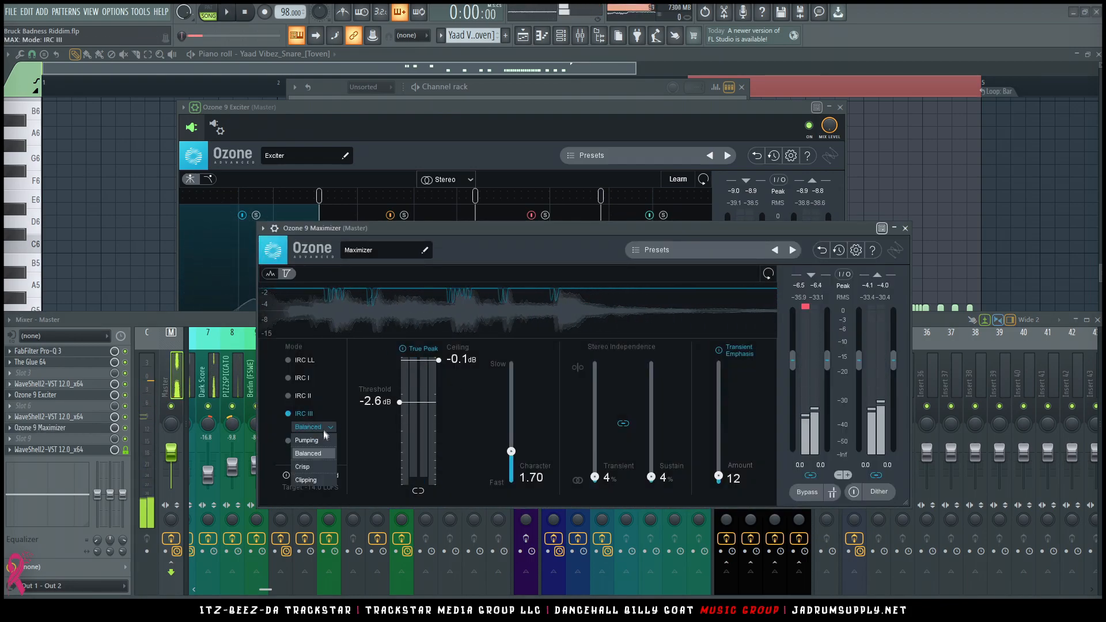
pyautogui.click(308, 473)
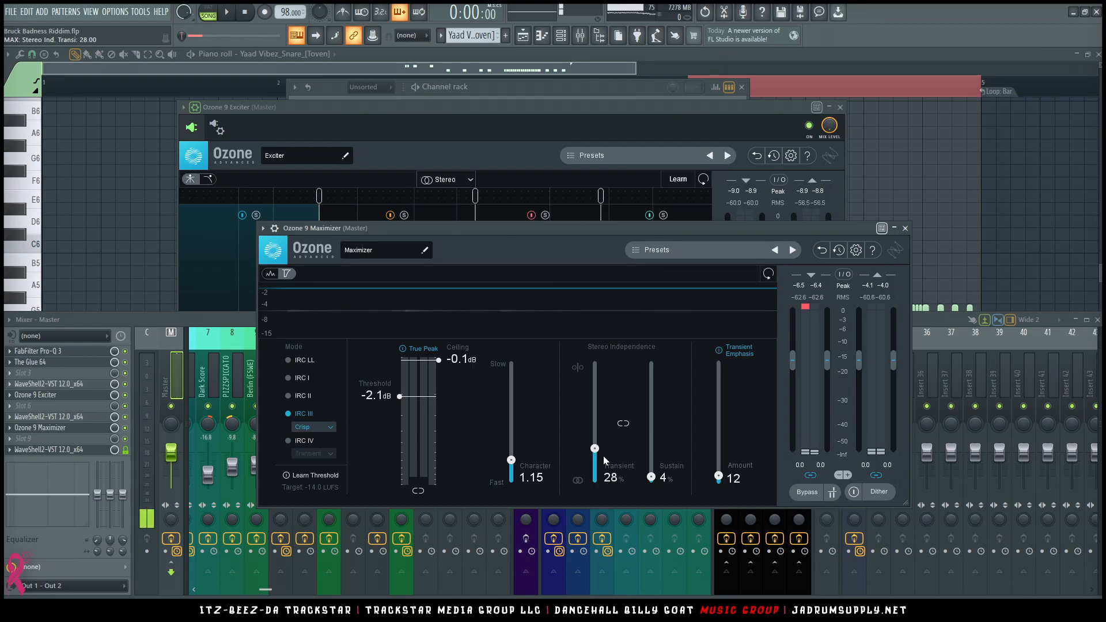
pyautogui.press('space')
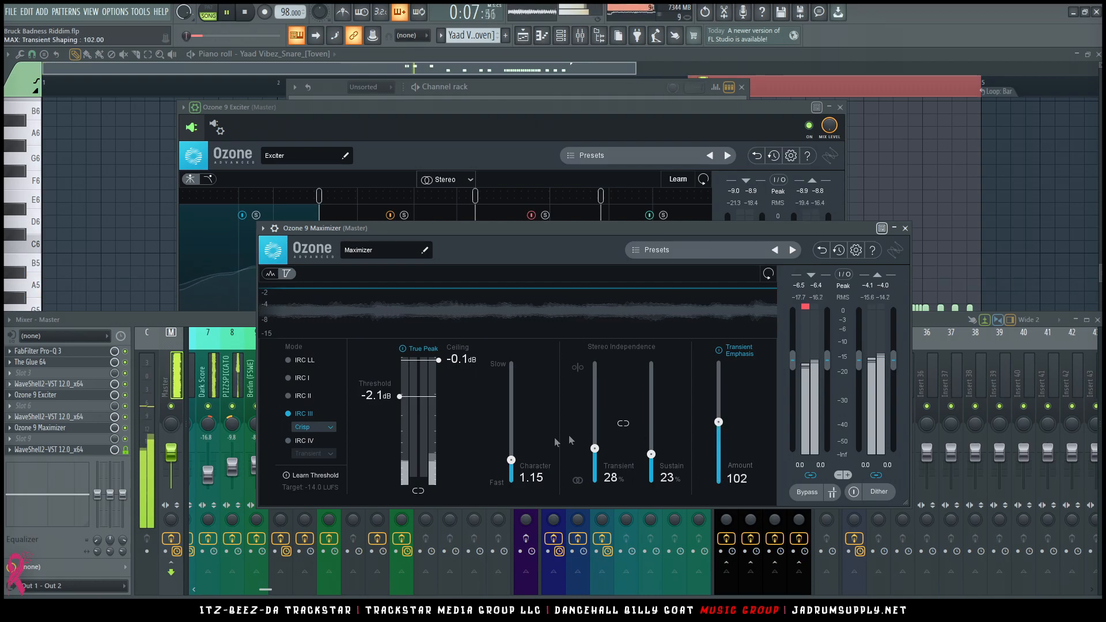
# Audition the Maximizer's IRC III Clipping and IRC IV Classic styles, and settle on IRC IV Modern.
pyautogui.click(335, 427)
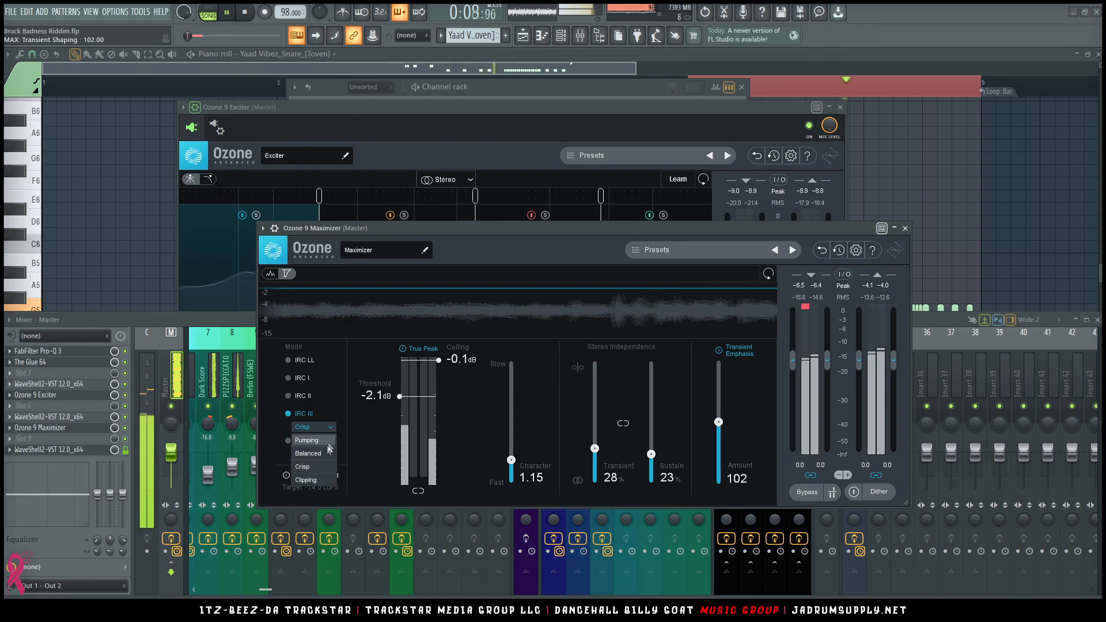
pyautogui.click(304, 480)
pyautogui.click(321, 455)
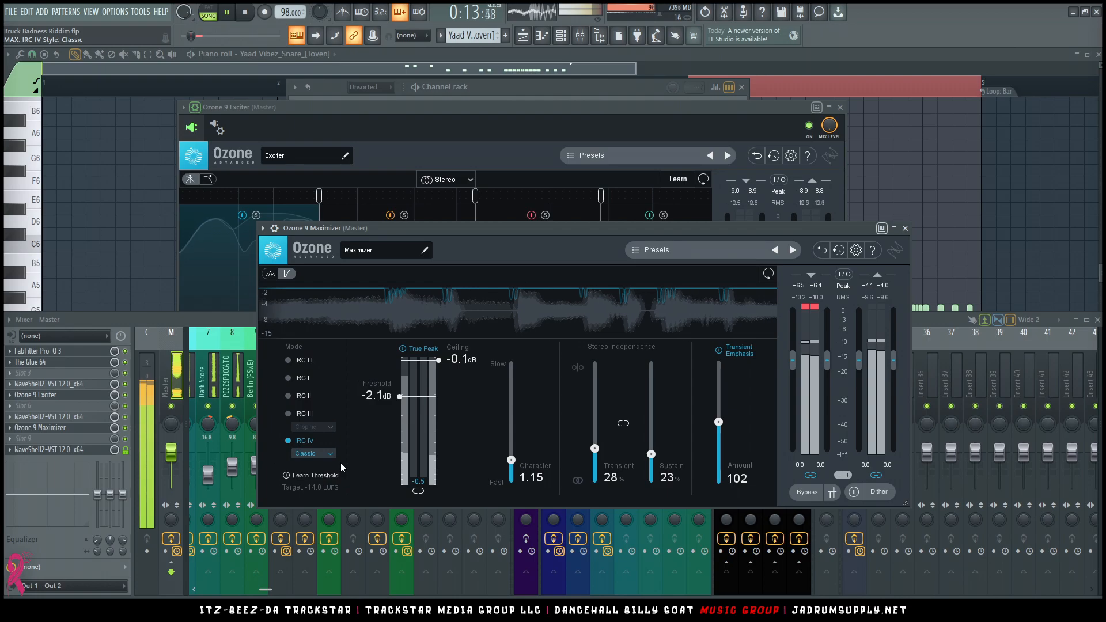
pyautogui.click(330, 454)
pyautogui.click(323, 480)
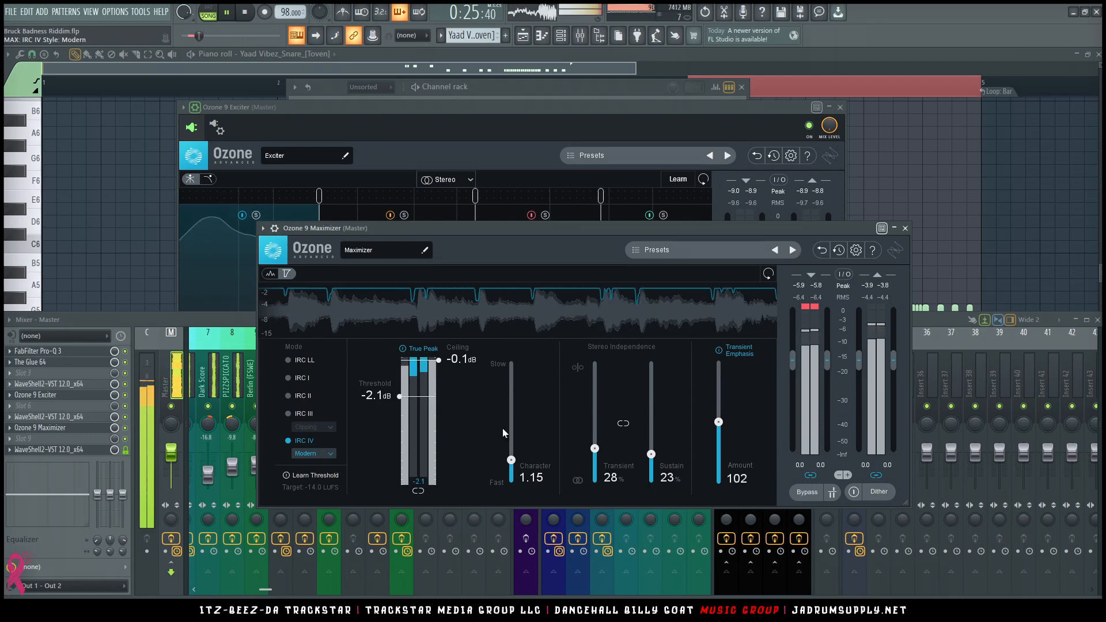
# Close the Maximizer, Exciter, The Glue 64 and FabFilter Pro-Q 3 windows.
pyautogui.click(904, 228)
pyautogui.click(830, 116)
pyautogui.click(840, 108)
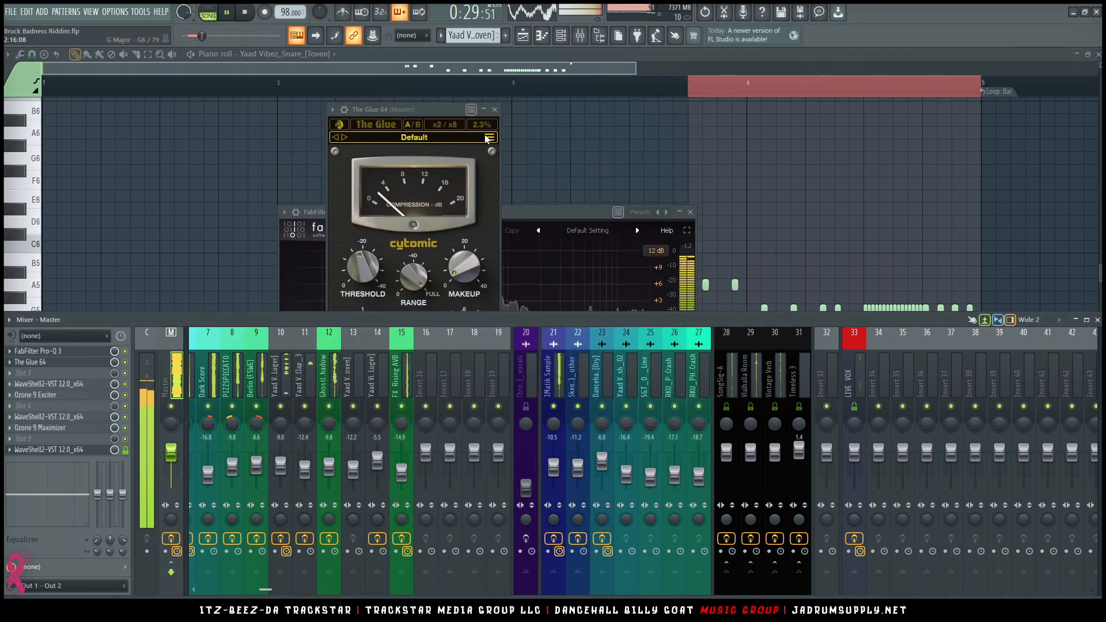
pyautogui.click(495, 109)
pyautogui.click(690, 212)
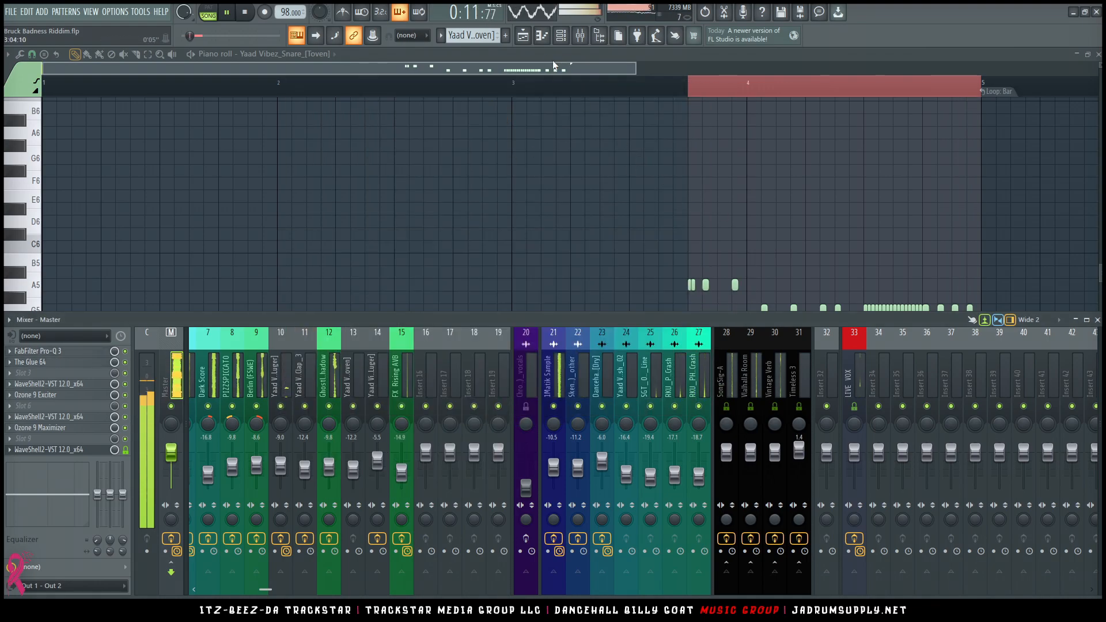
# Raise the three cymbal and crash tracks together to -17.1, -14.7 and -16.3 dB, and show the whole arrangement in the playlist.
pyautogui.moveTo(659, 395); pyautogui.dragTo(691, 393)
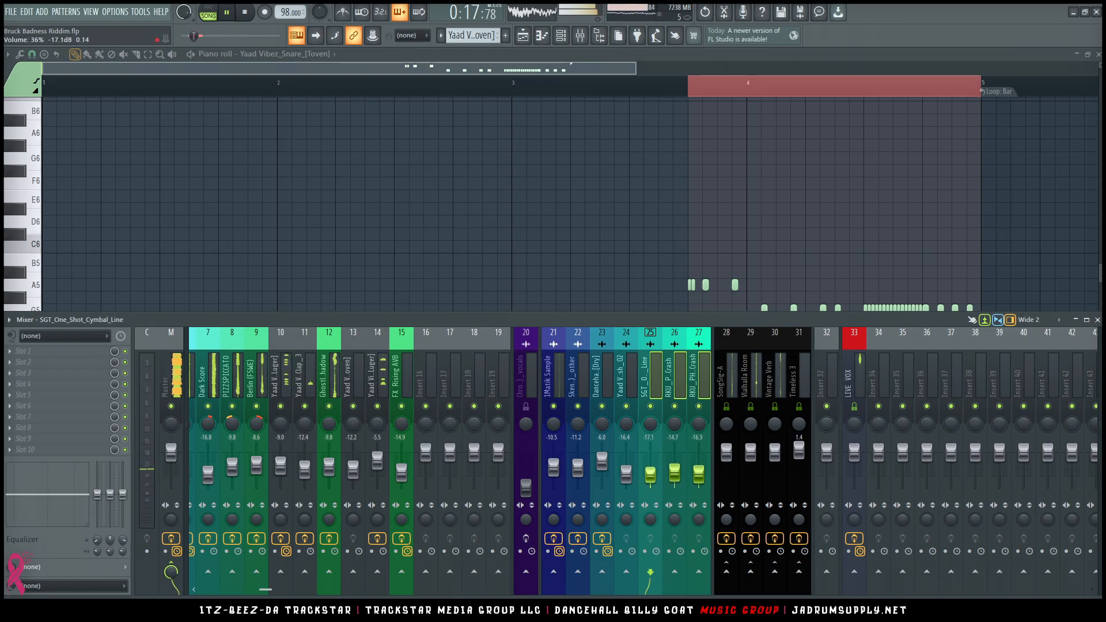
pyautogui.click(523, 36)
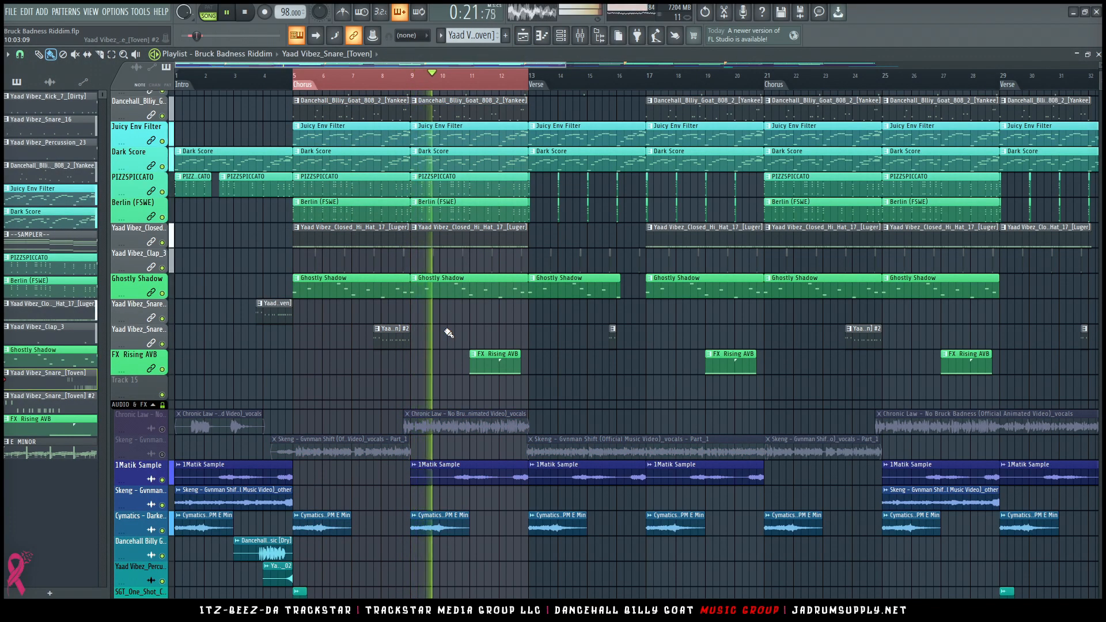
pyautogui.scroll(-3, 446, 331)
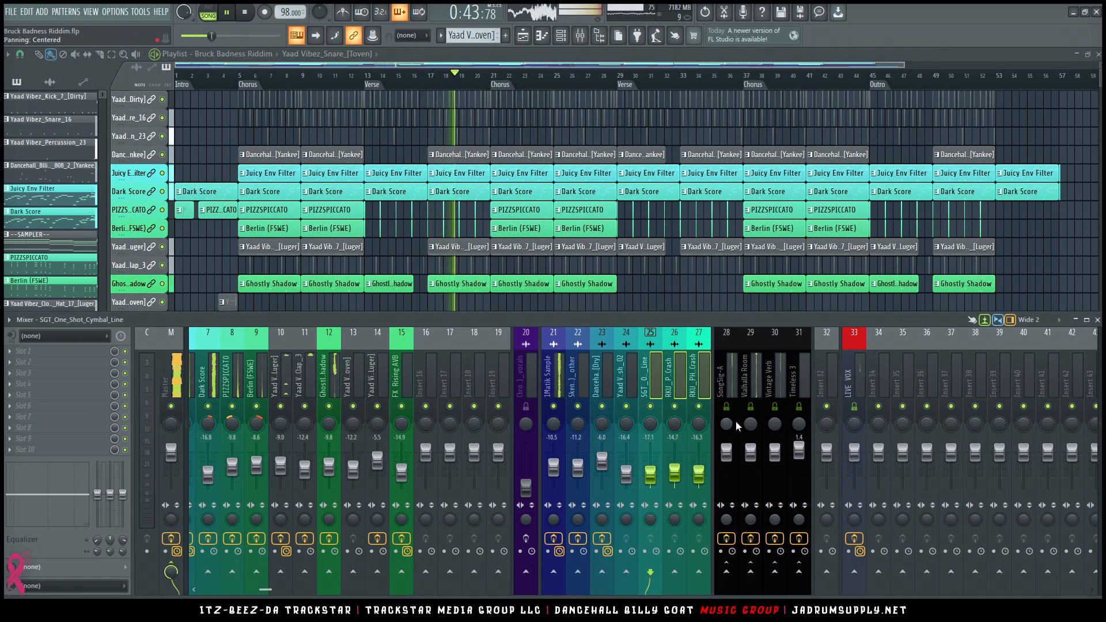
# Set the LIVE VOX mixer track's volume to -5.8 dB and stop playback.
pyautogui.click(854, 455)
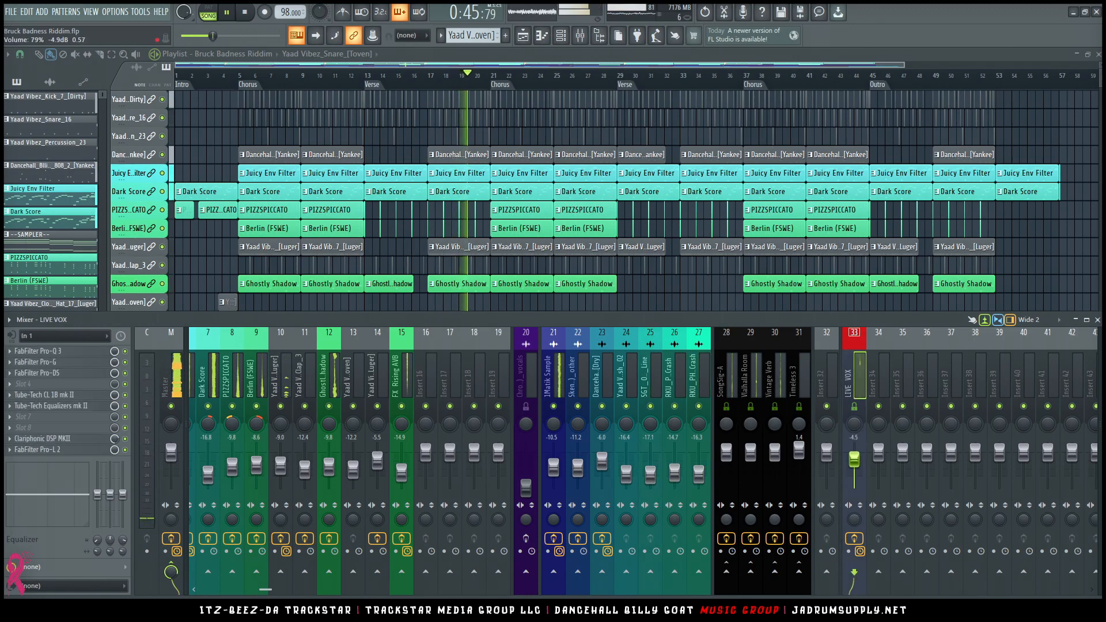
pyautogui.moveTo(854, 459); pyautogui.dragTo(854, 461)
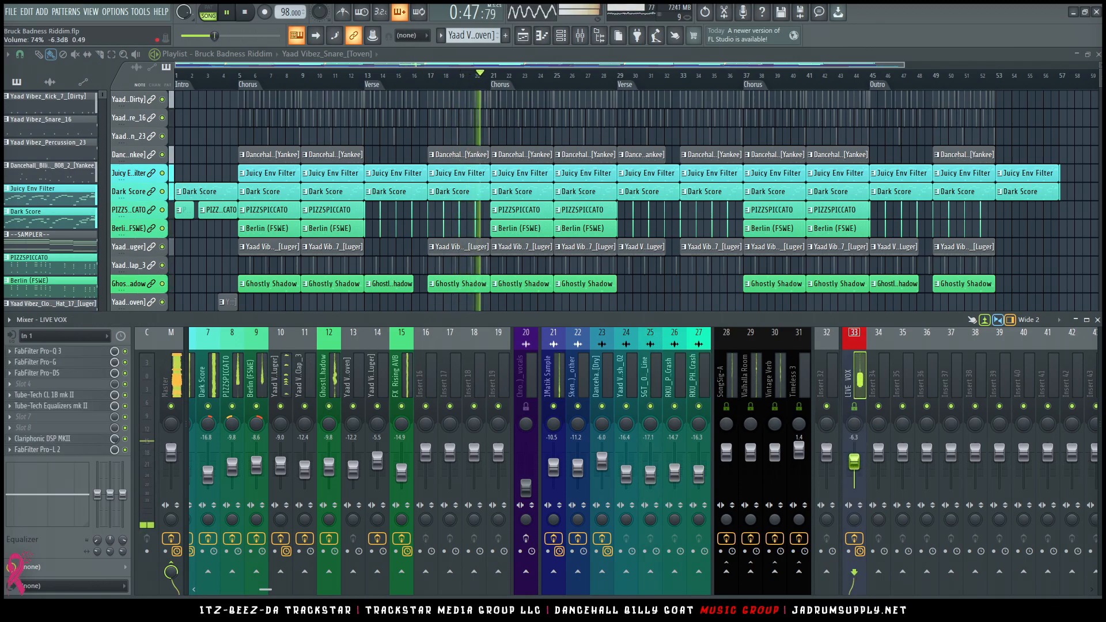
pyautogui.click(854, 460)
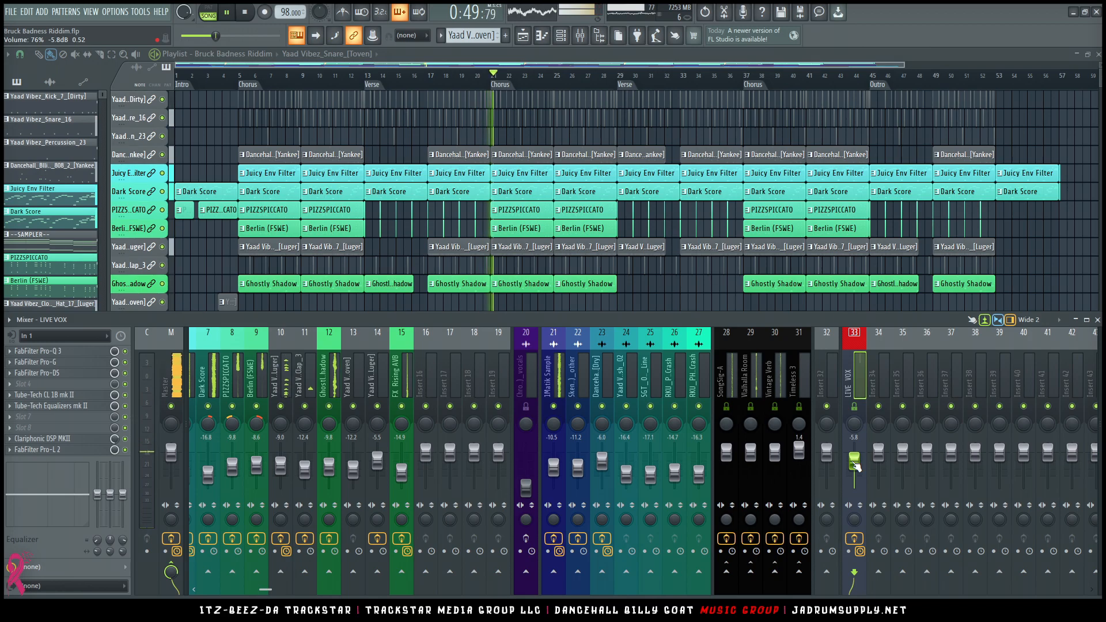
pyautogui.press('space')
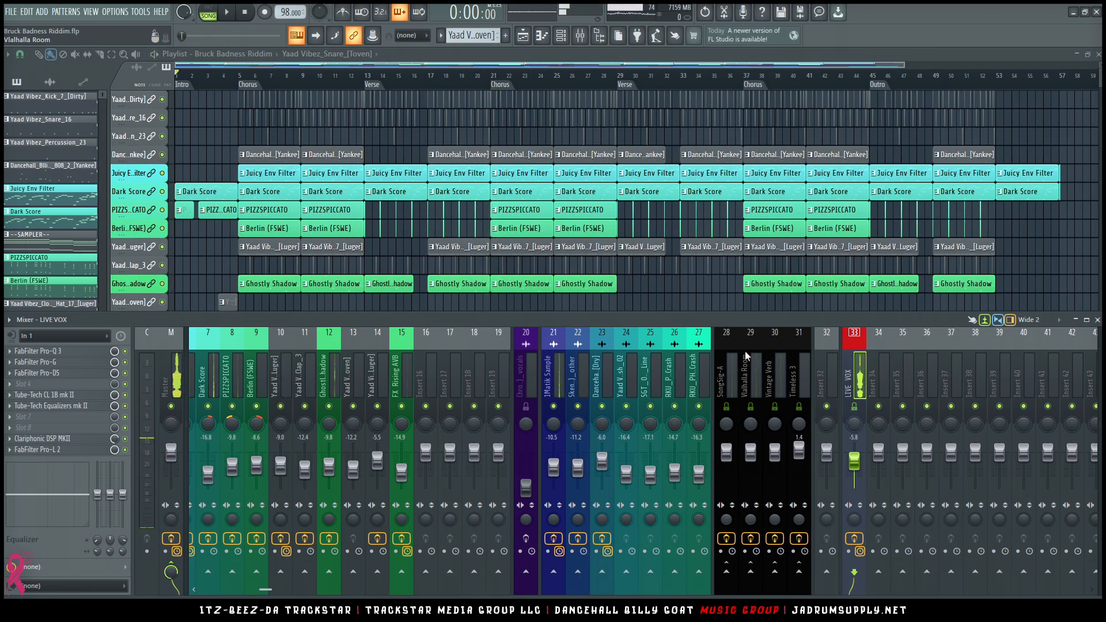
# Hide the mixer and examine the playlist clips around the intro, the first chorus and the cymbal hits.
pyautogui.press('F9')
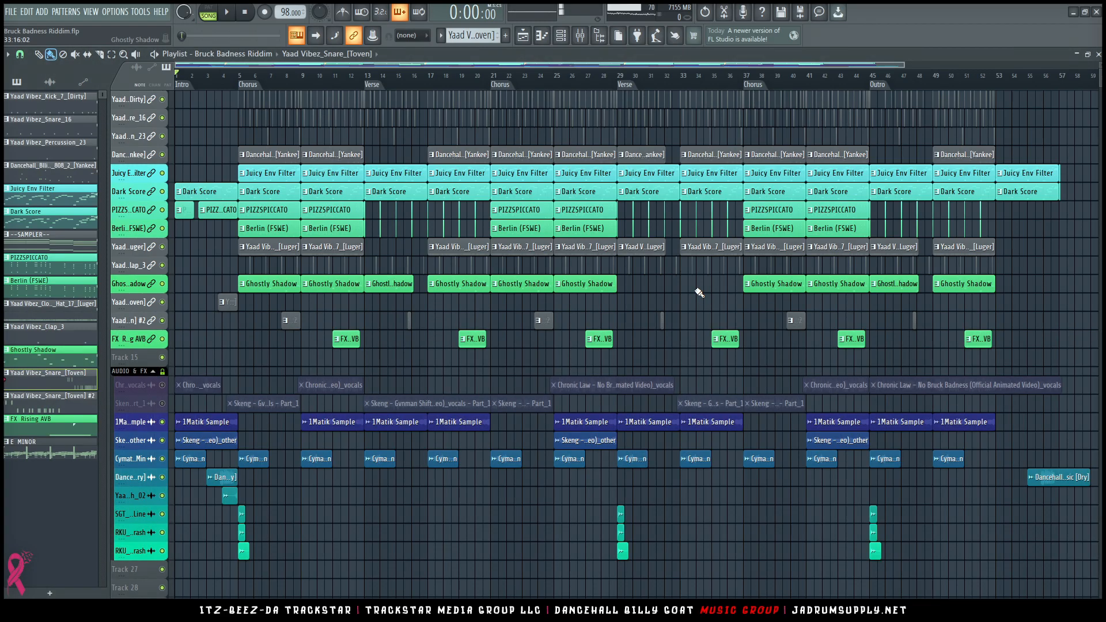
pyautogui.scroll(3, 699, 292)
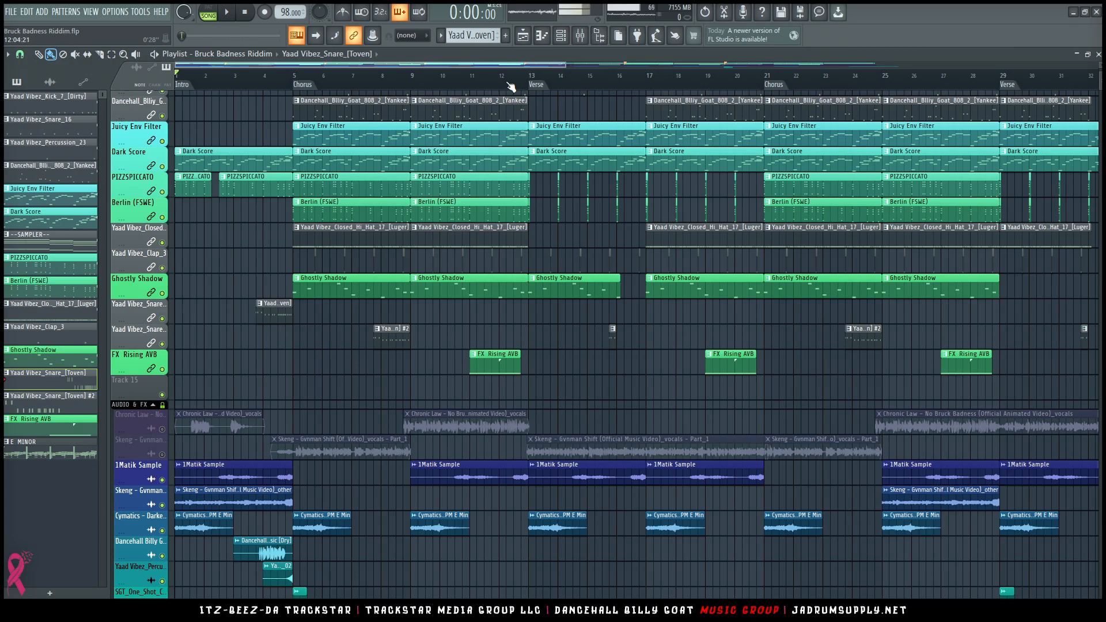
pyautogui.scroll(-1, 511, 87)
pyautogui.scroll(-2, 277, 495)
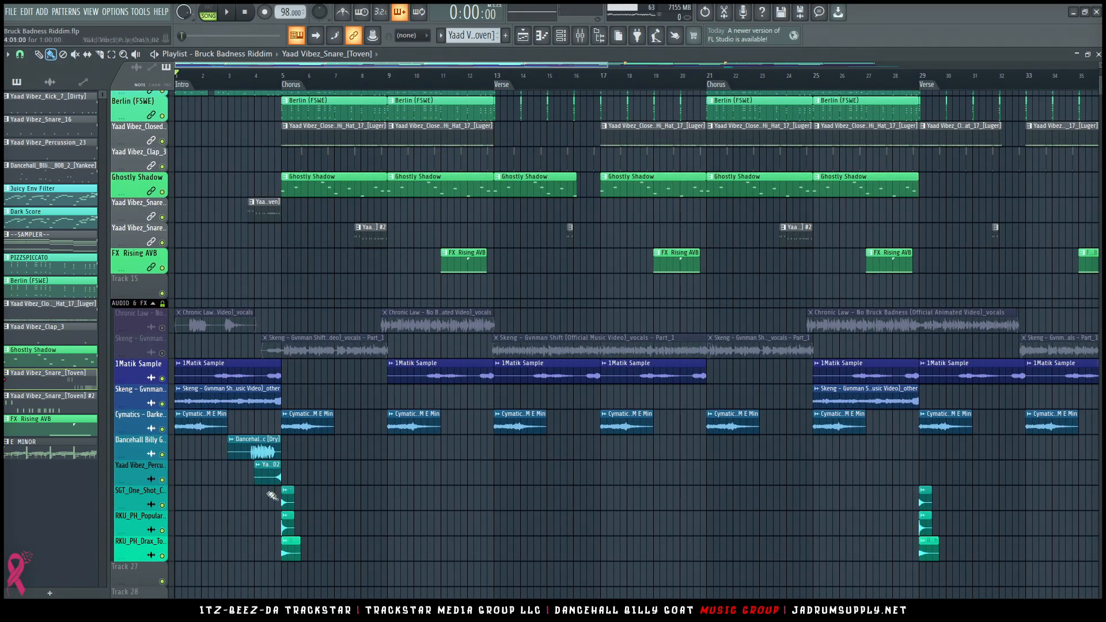
# Bring the mixer back up and reset the LIVE VOX track to its default state, clearing its effects.
pyautogui.keyDown('ctrl'); pyautogui.rightClick(407, 476); pyautogui.keyUp('ctrl')
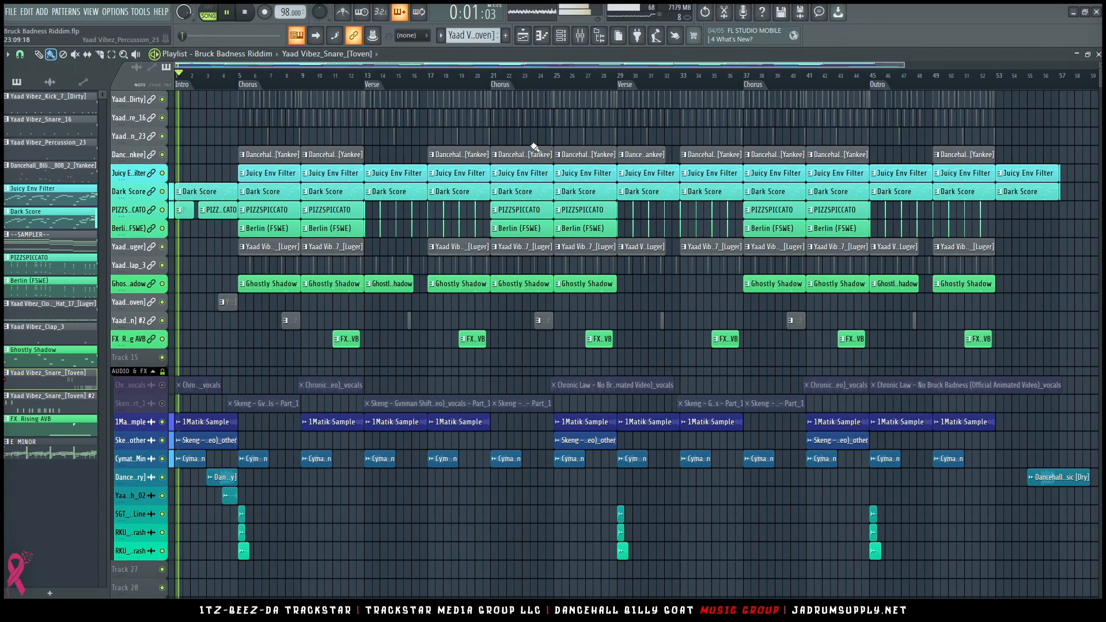
pyautogui.click(579, 35)
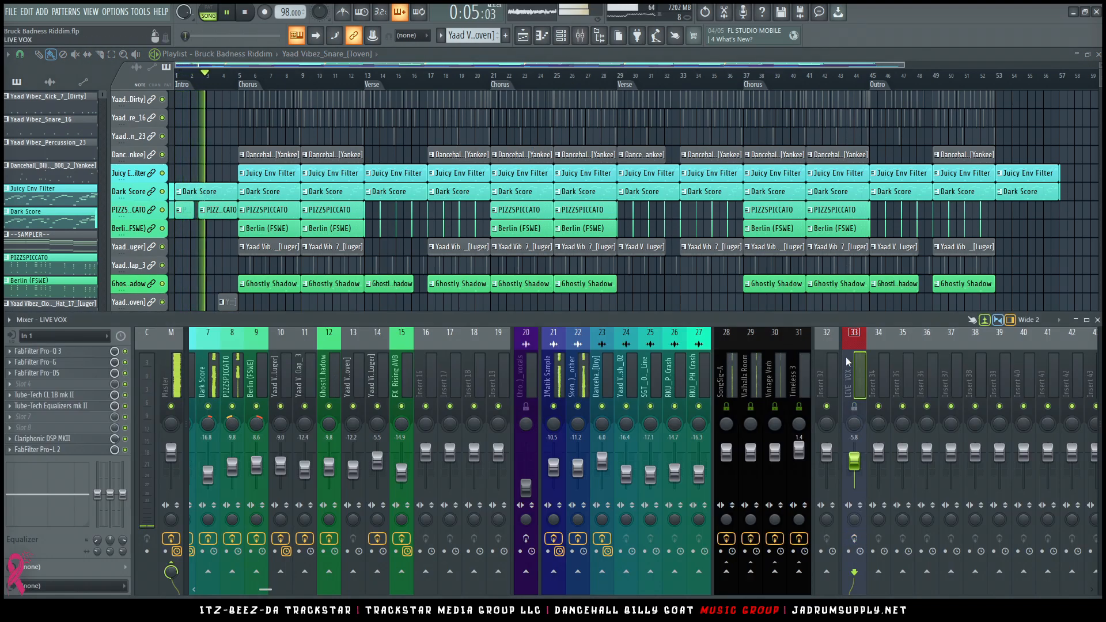
pyautogui.rightClick(856, 378)
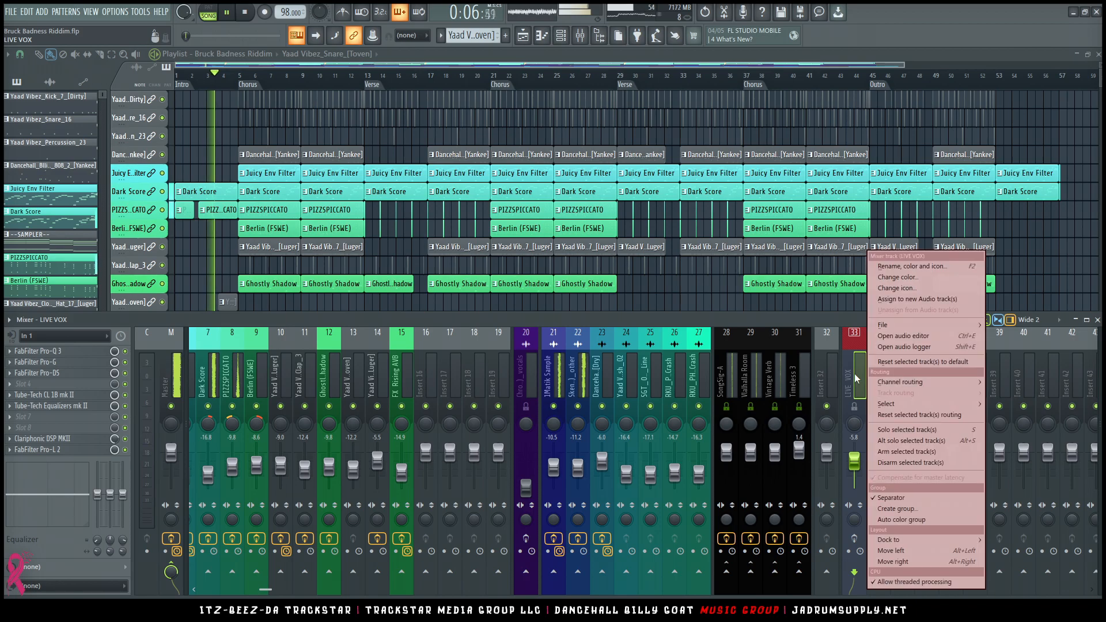
pyautogui.click(917, 362)
pyautogui.press('Return')
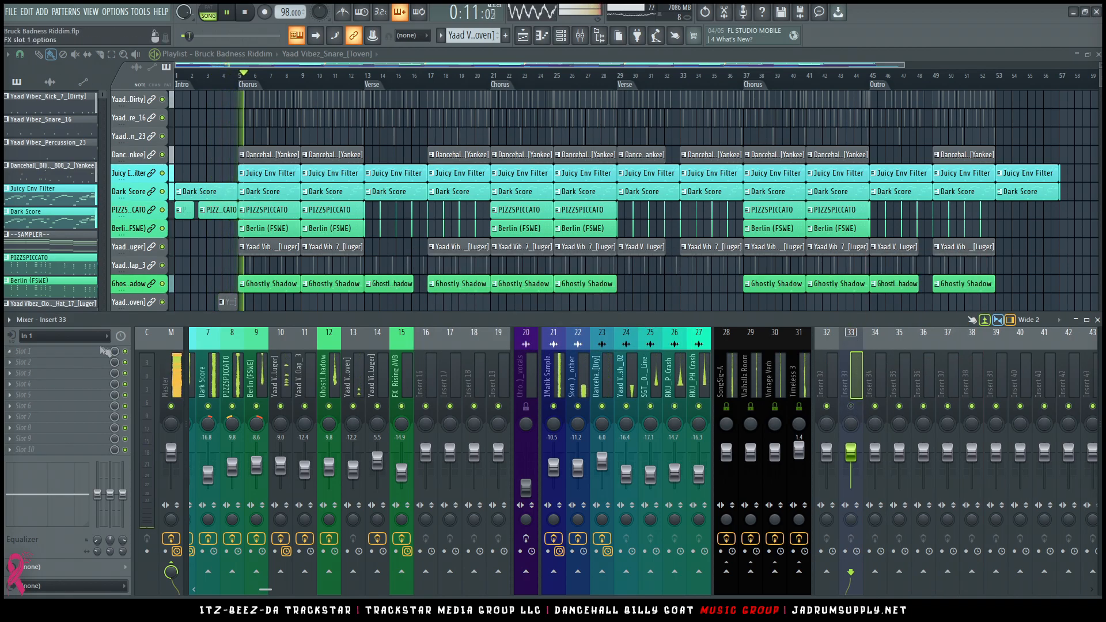
# Set the audio input of mixer track 33 to (none) and hide the mixer.
pyautogui.click(58, 335)
pyautogui.click(52, 403)
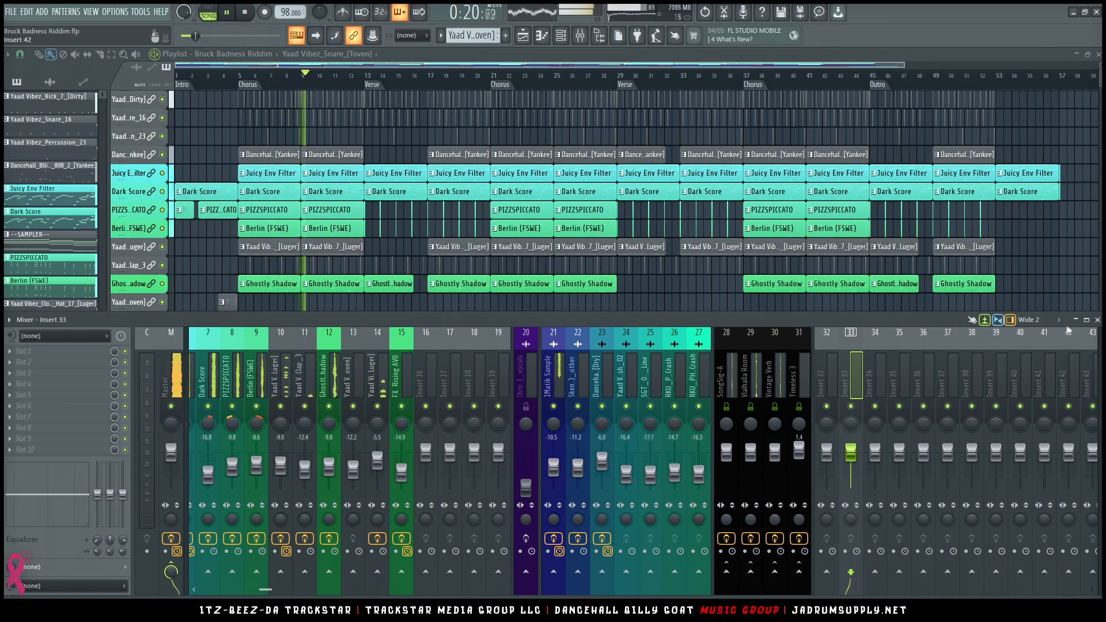
pyautogui.click(1097, 319)
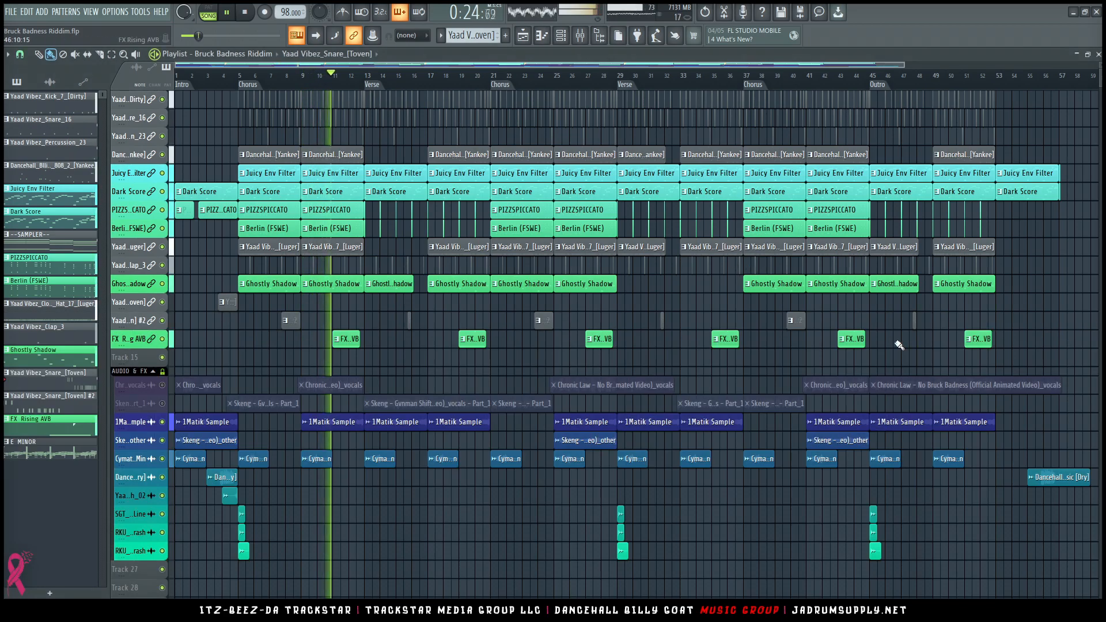